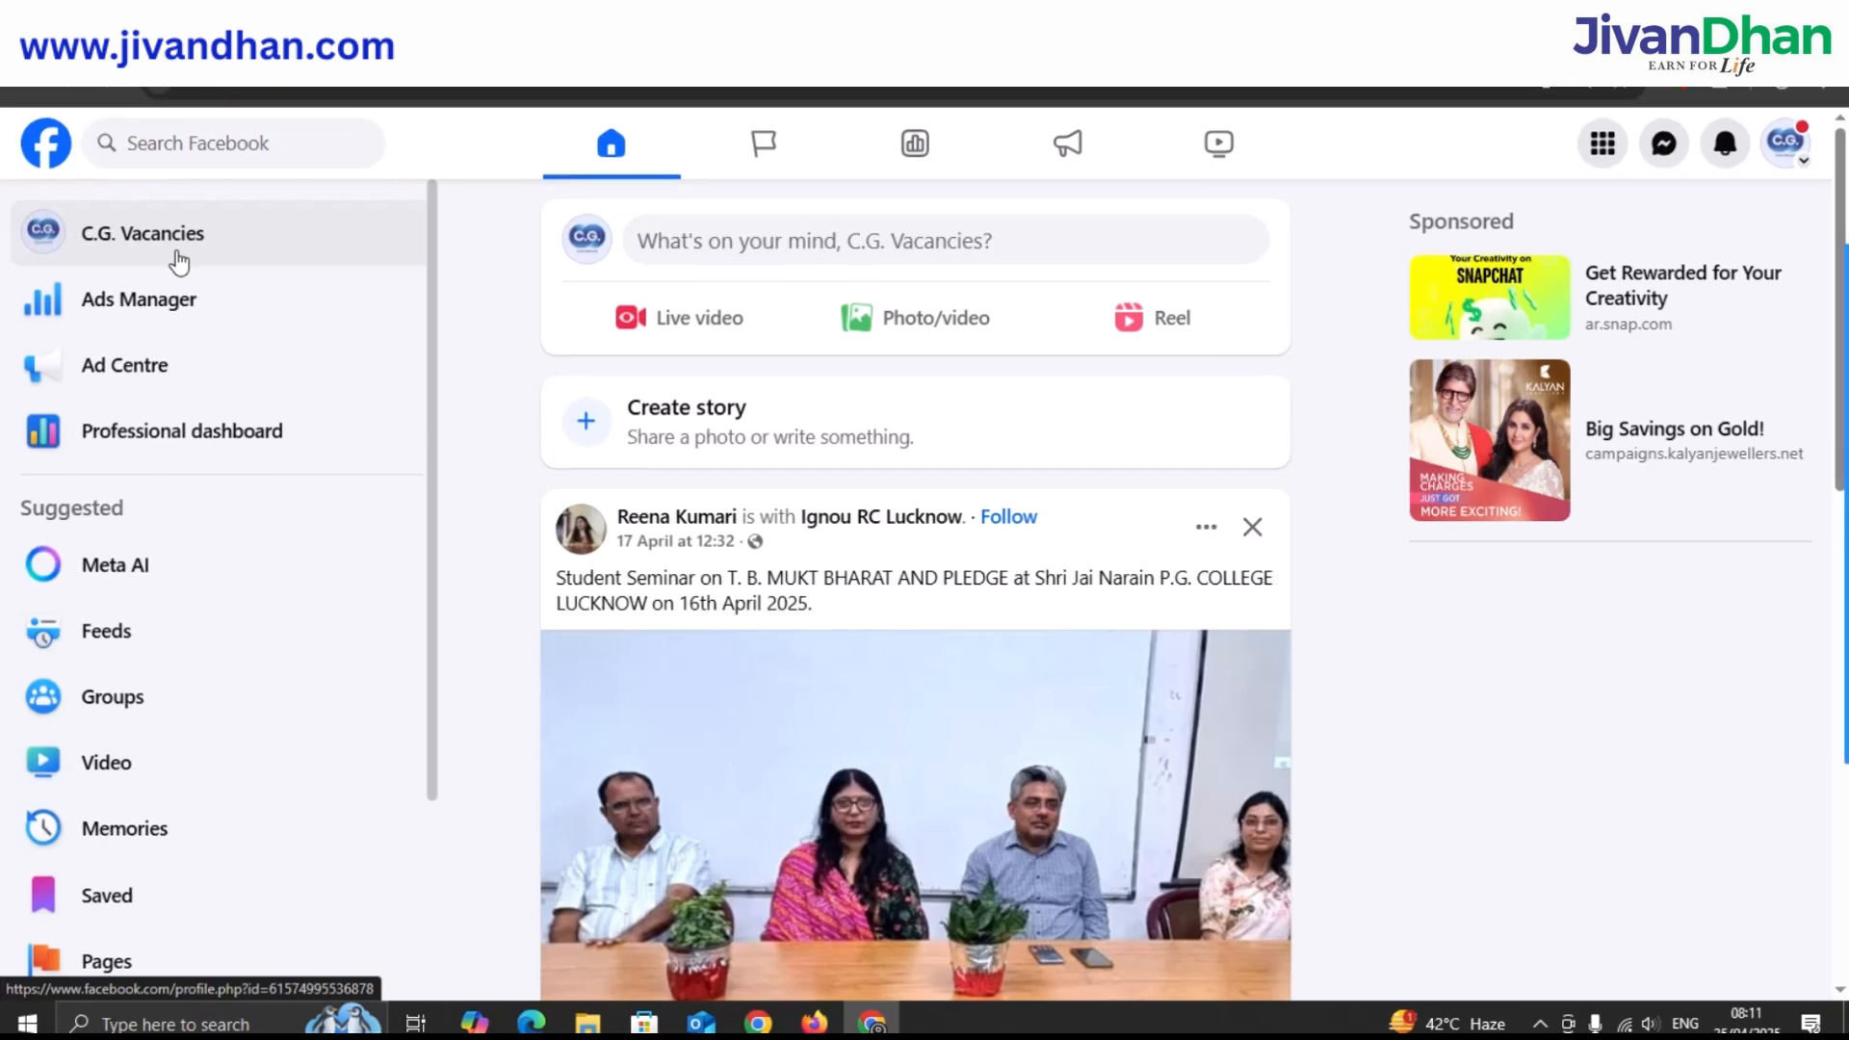
Go from Facebook's Pages and Menu to Ads Manager's Campaigns list with Promoting C.G. Vacancies.
scroll(157, 561, down, 3)
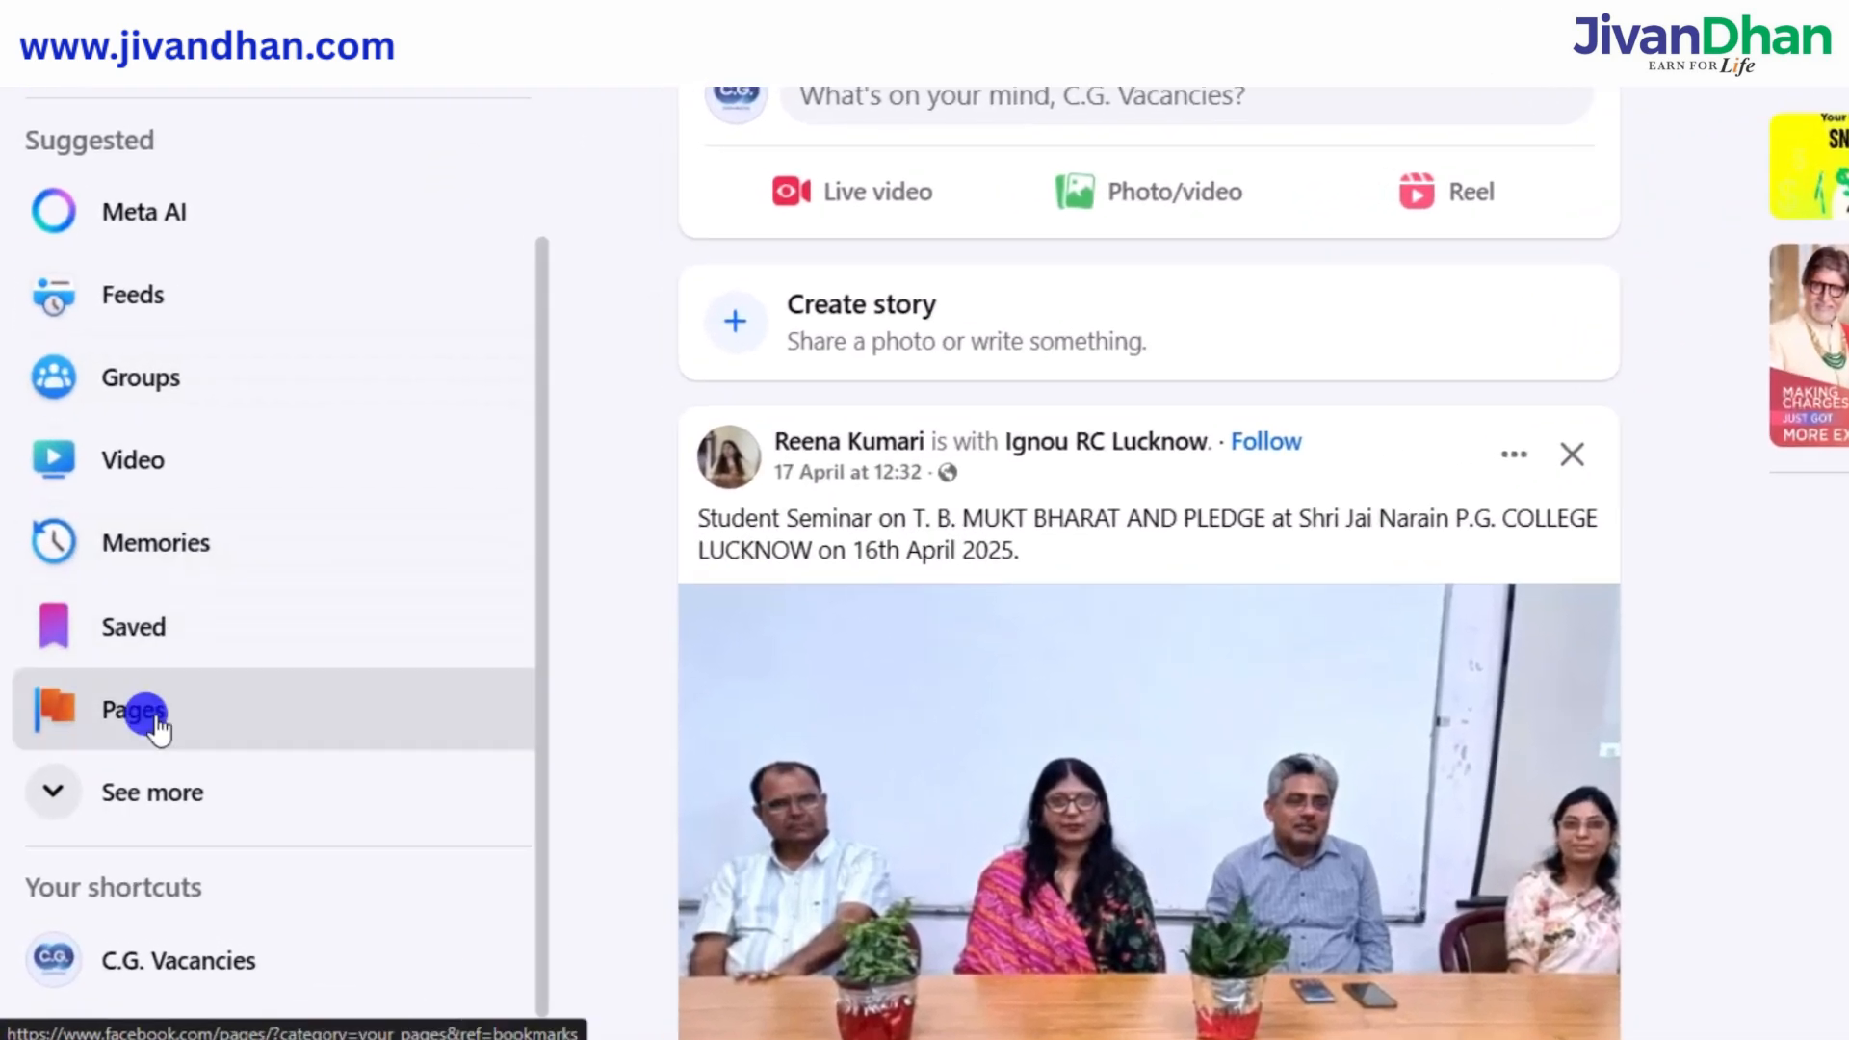
click(154, 721)
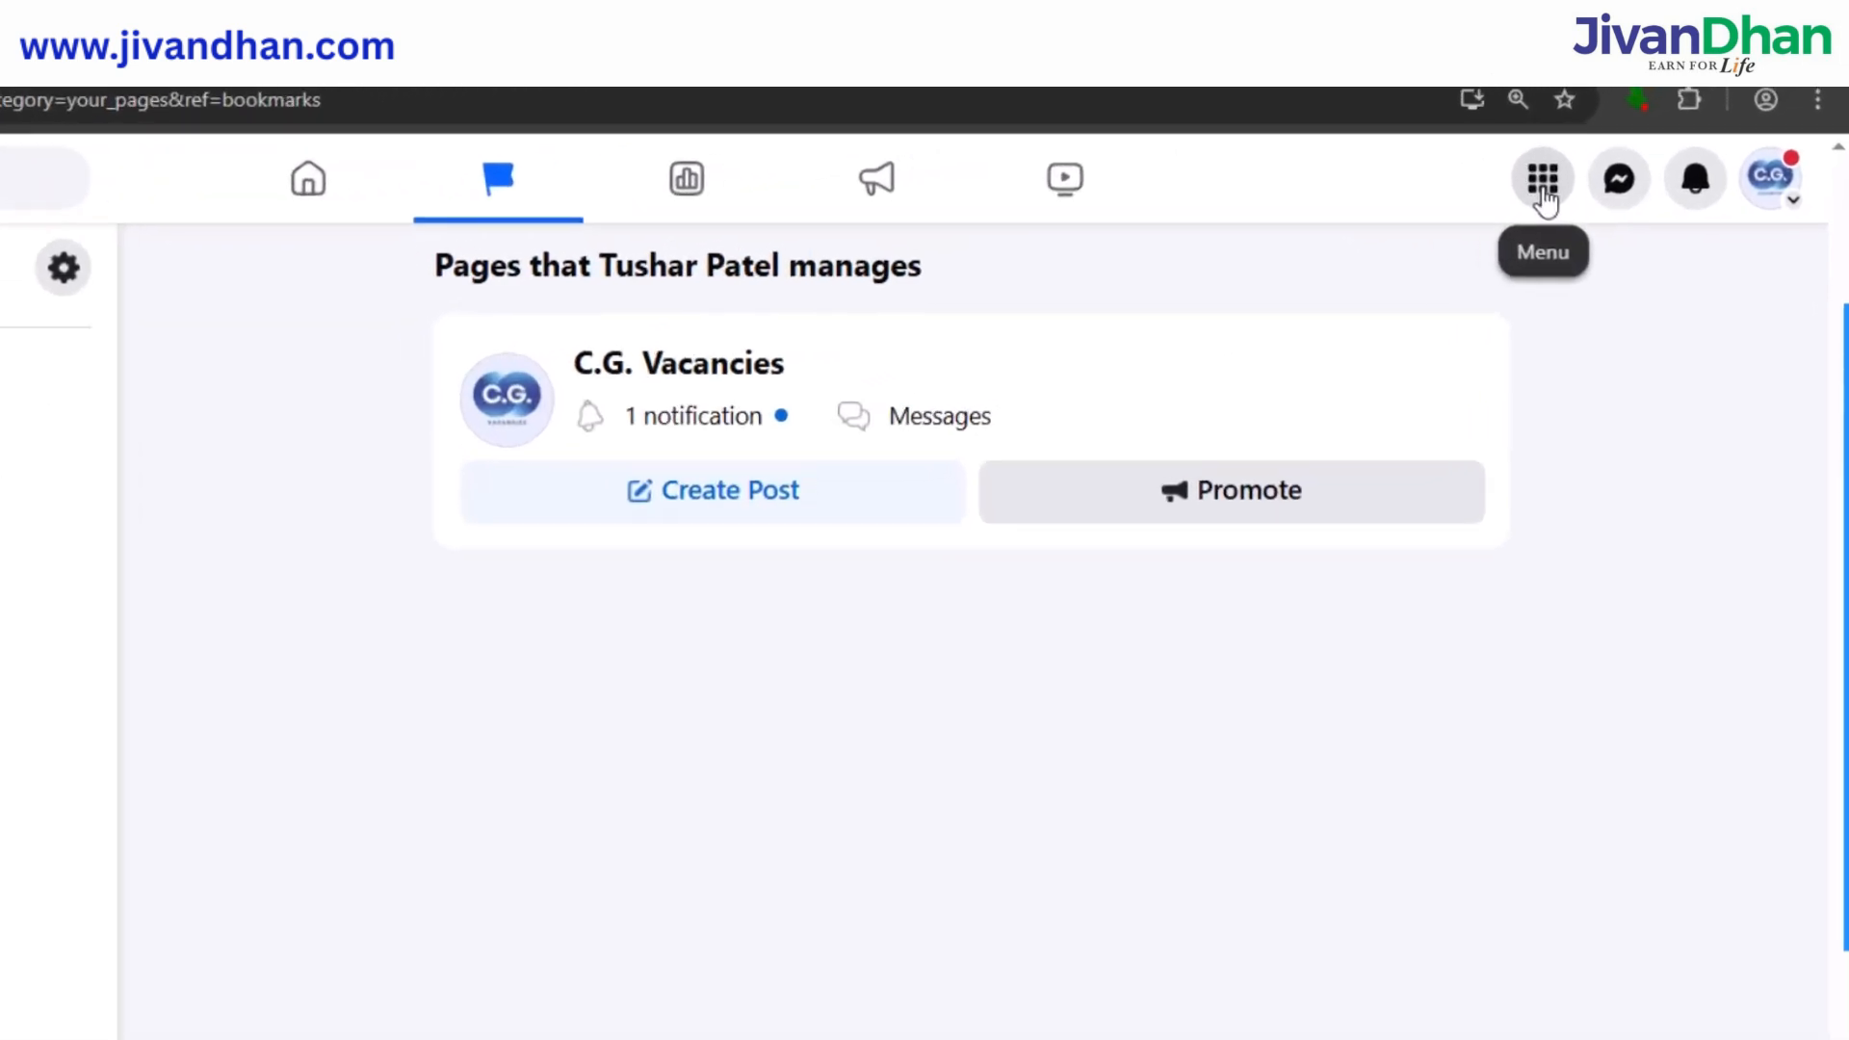
click(1542, 183)
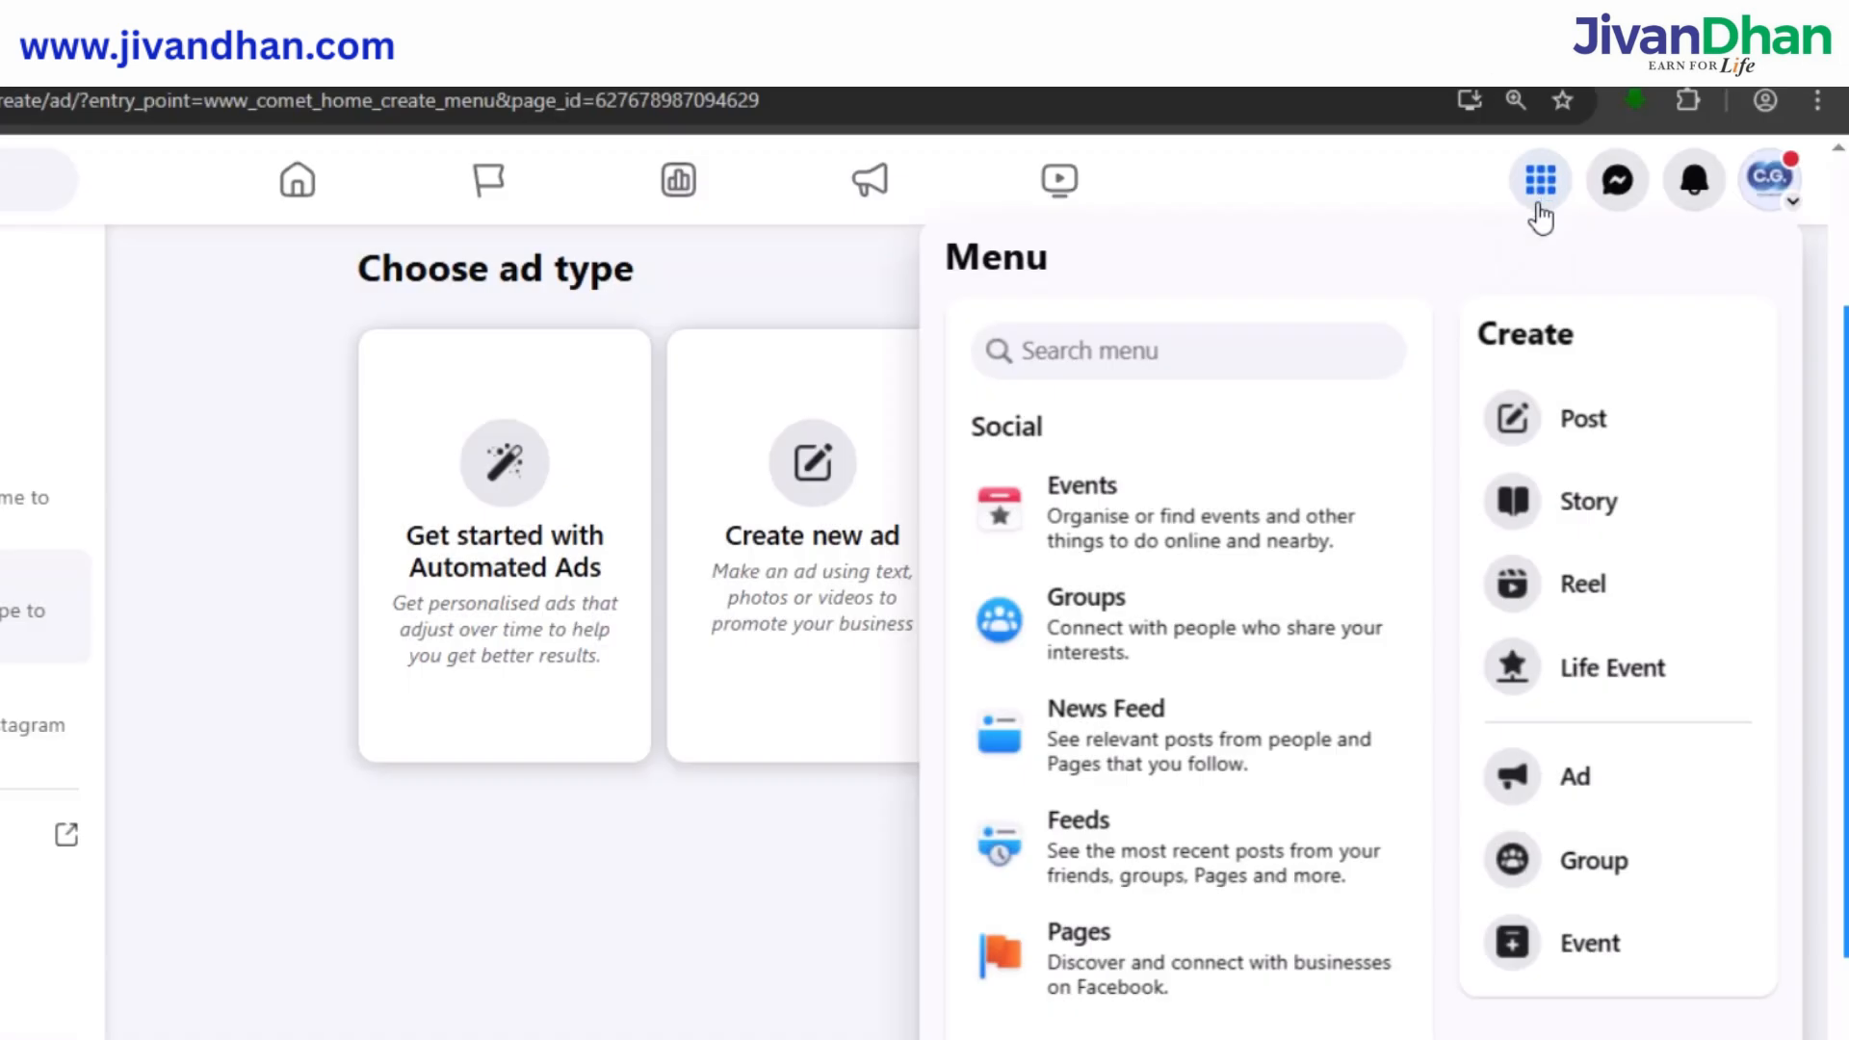
scroll(1136, 677, down, 2)
scroll(1136, 677, down, 4)
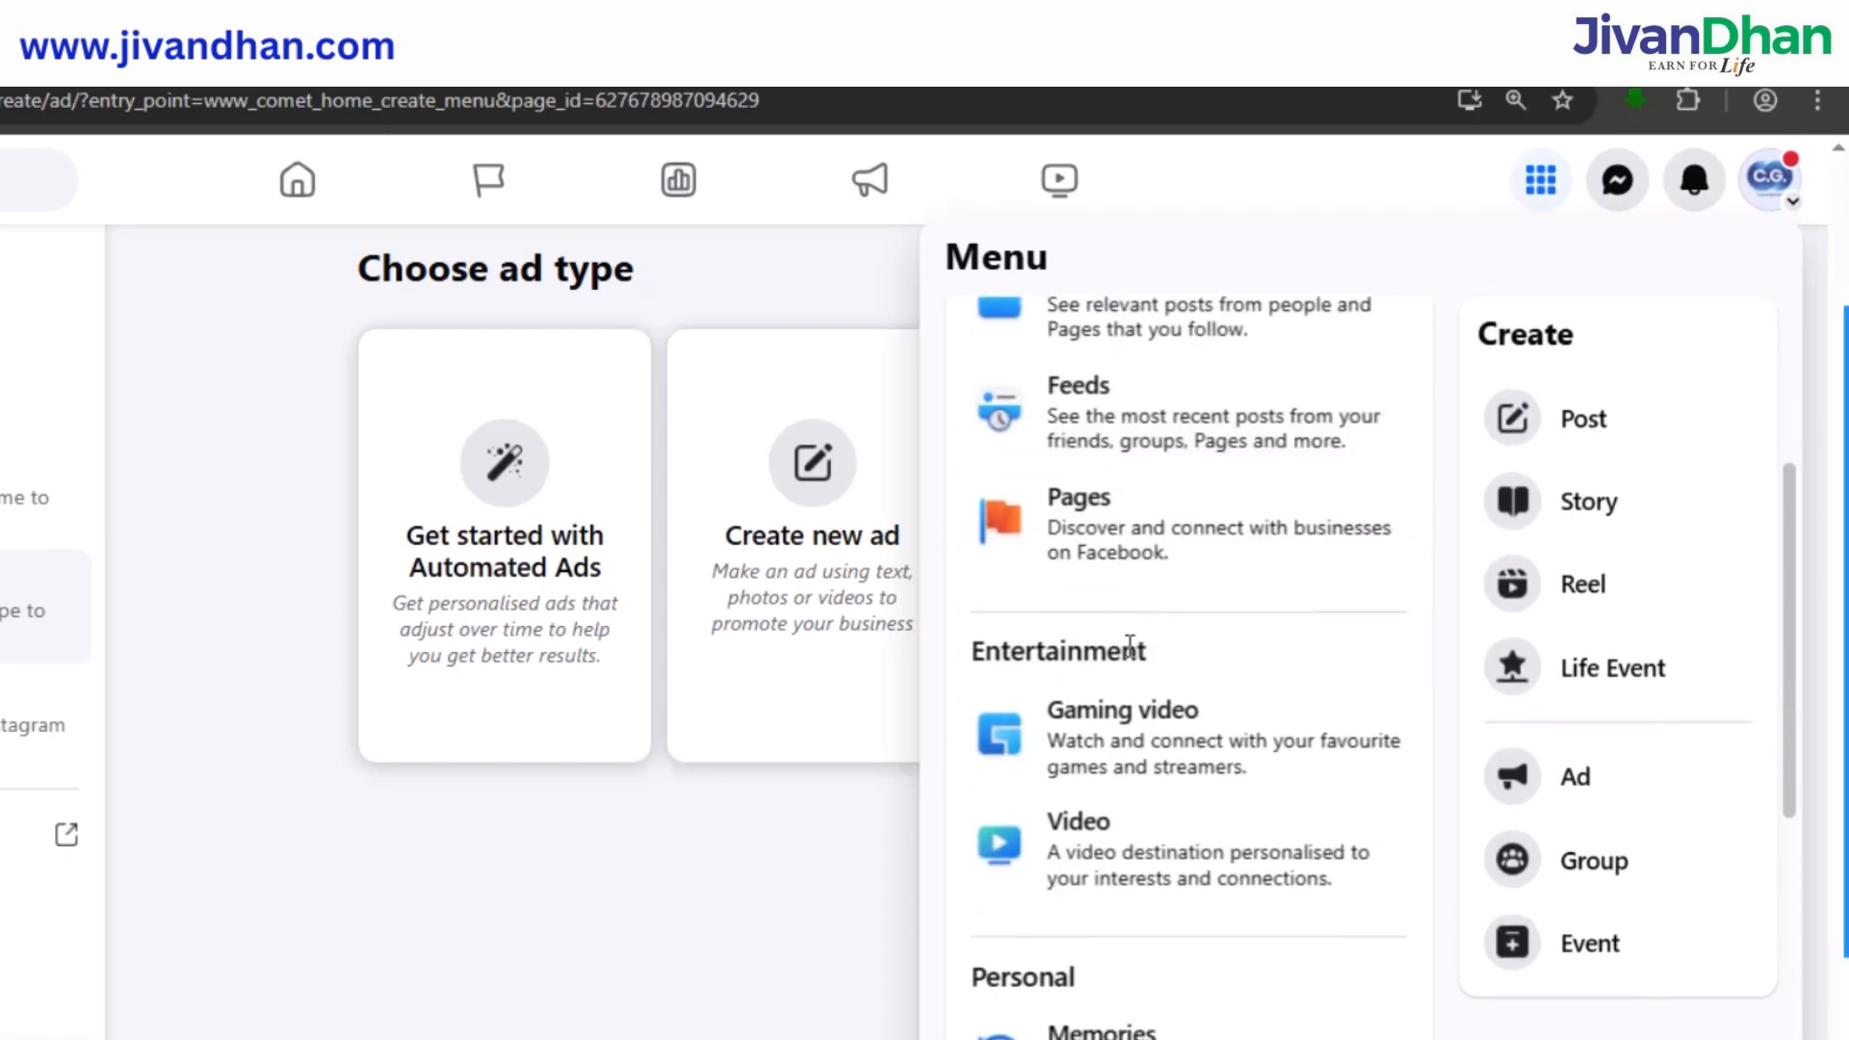
scroll(1129, 616, down, 2)
scroll(1129, 616, down, 2)
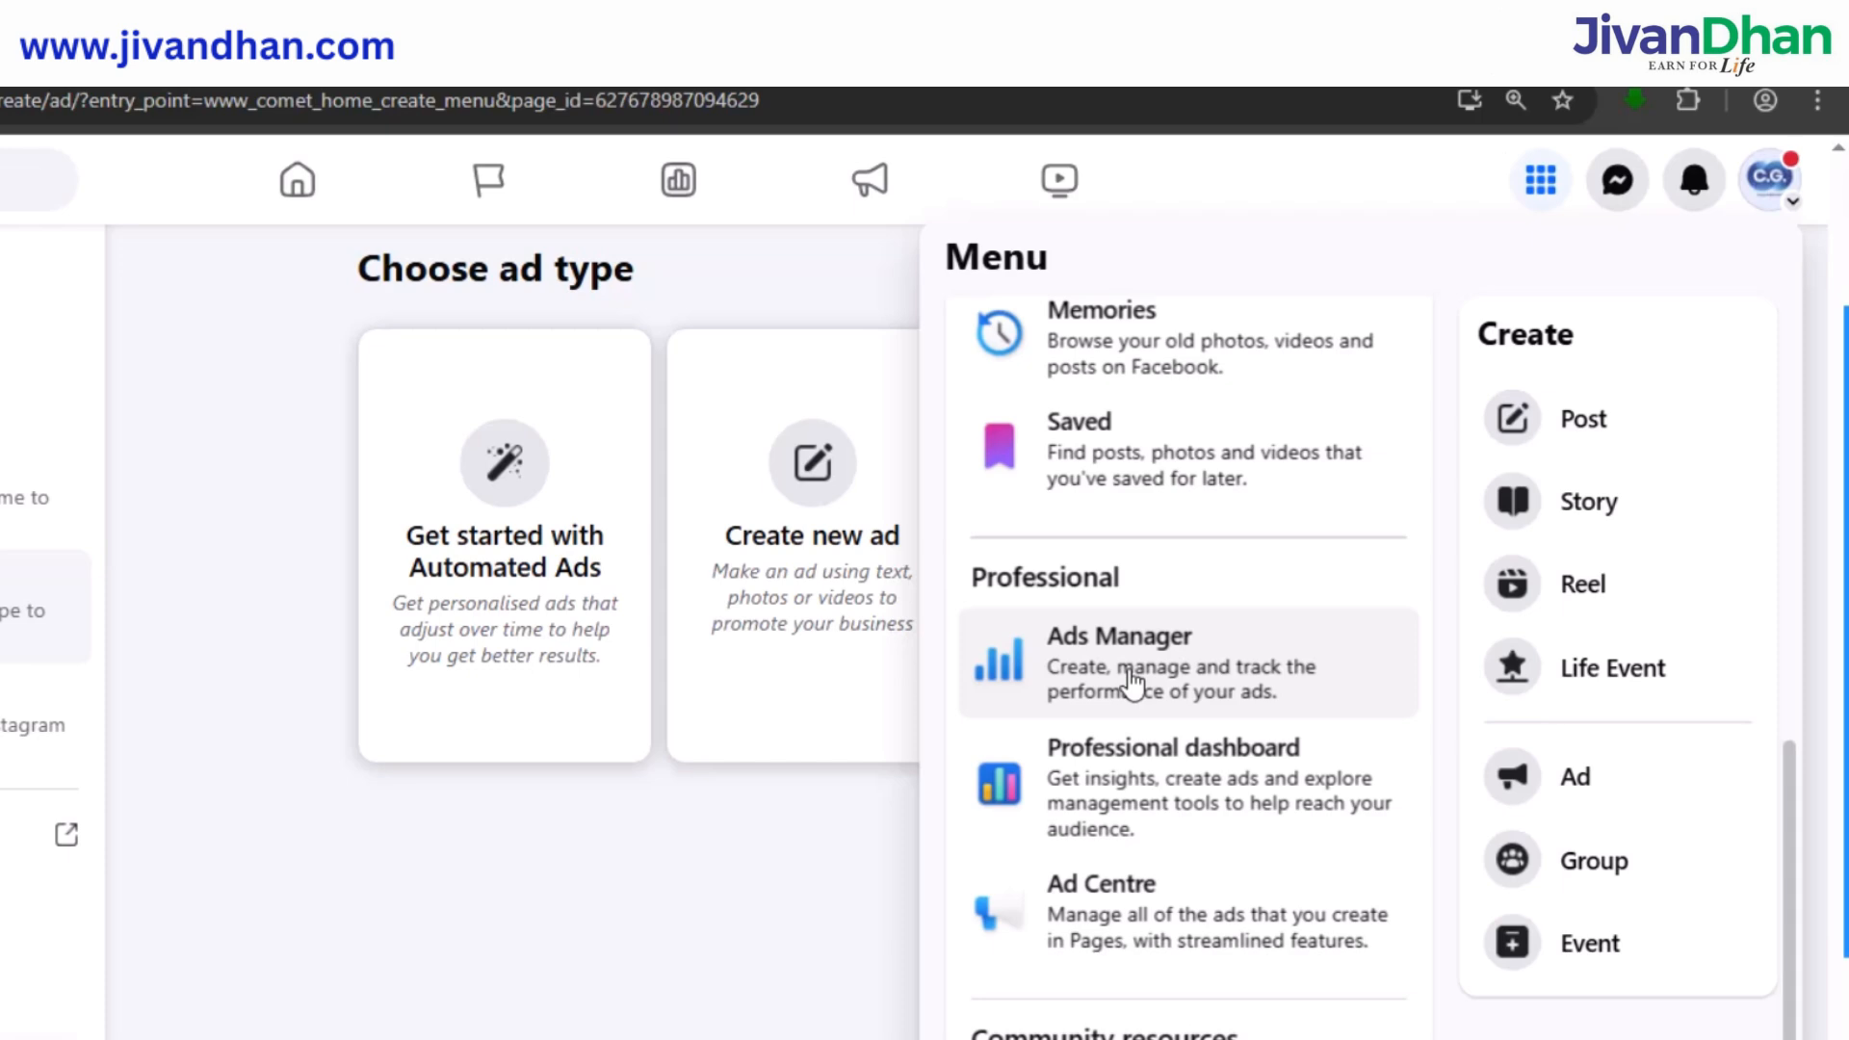
click(1131, 676)
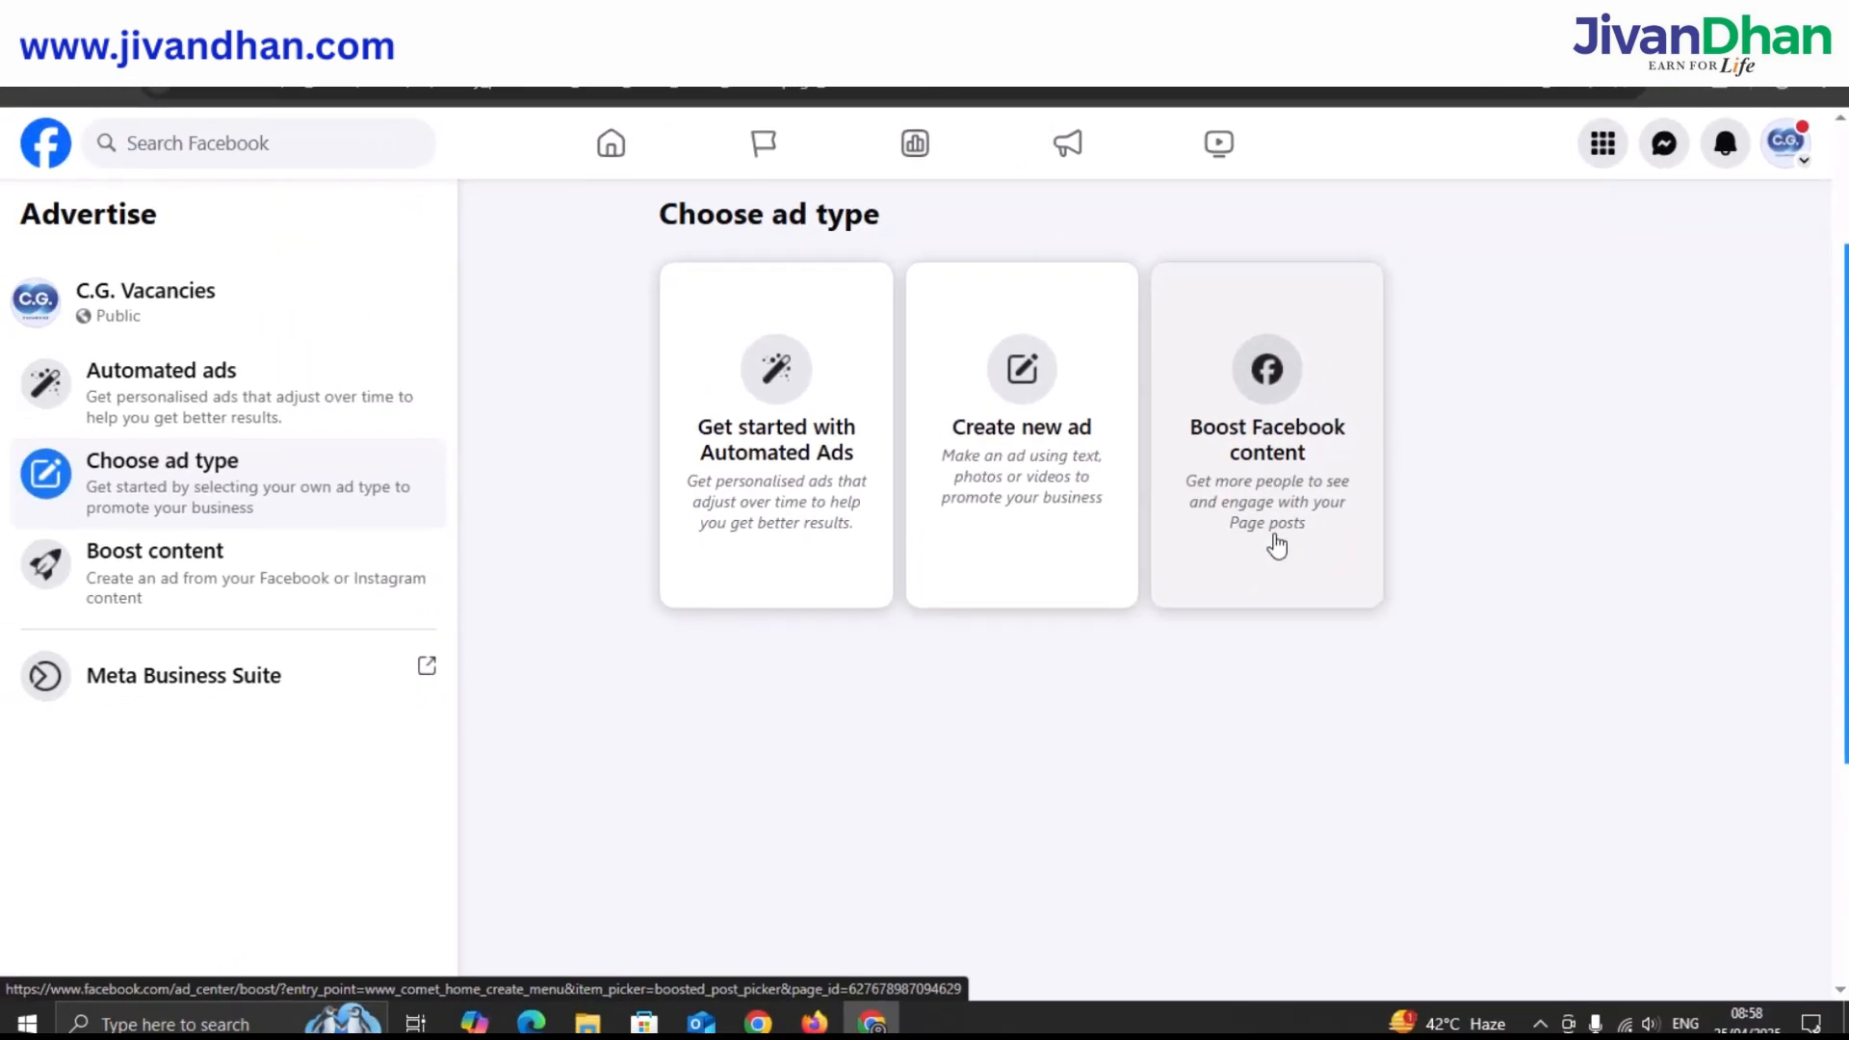
click(1276, 545)
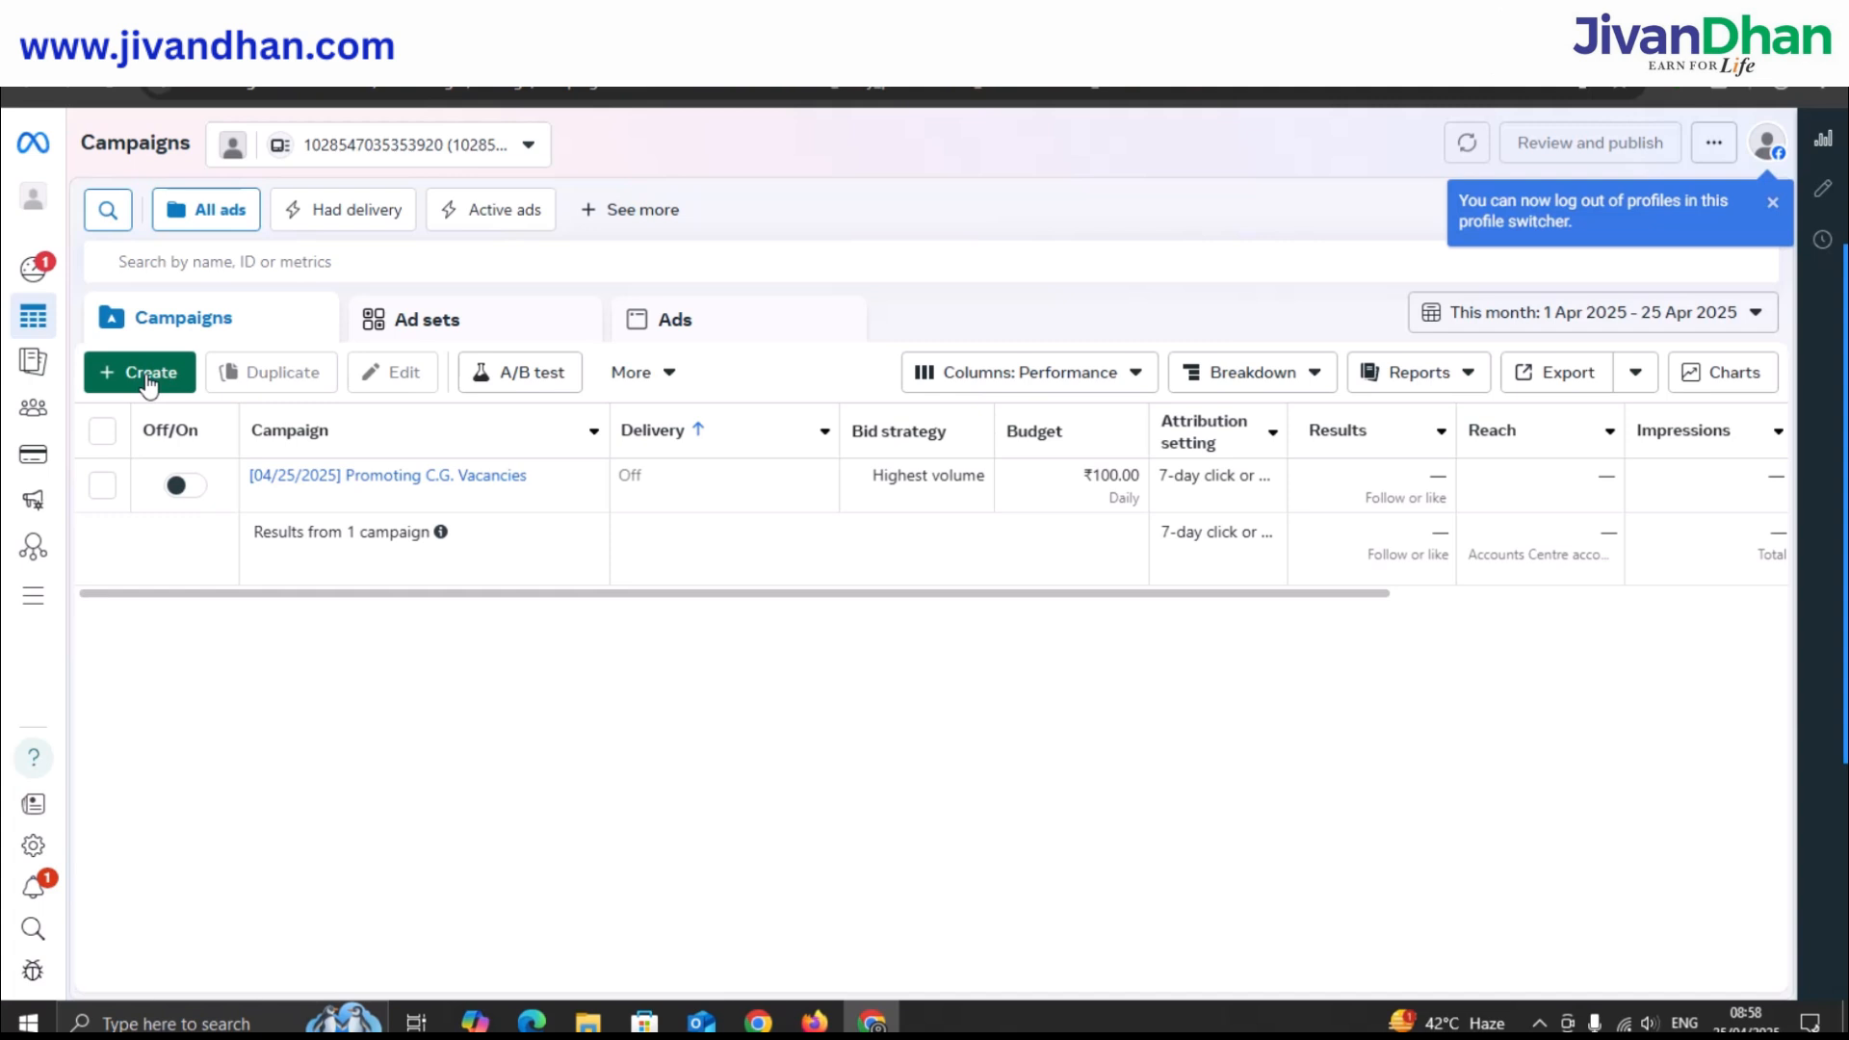
Start a new Auction campaign and pick Engagement as its objective.
click(147, 383)
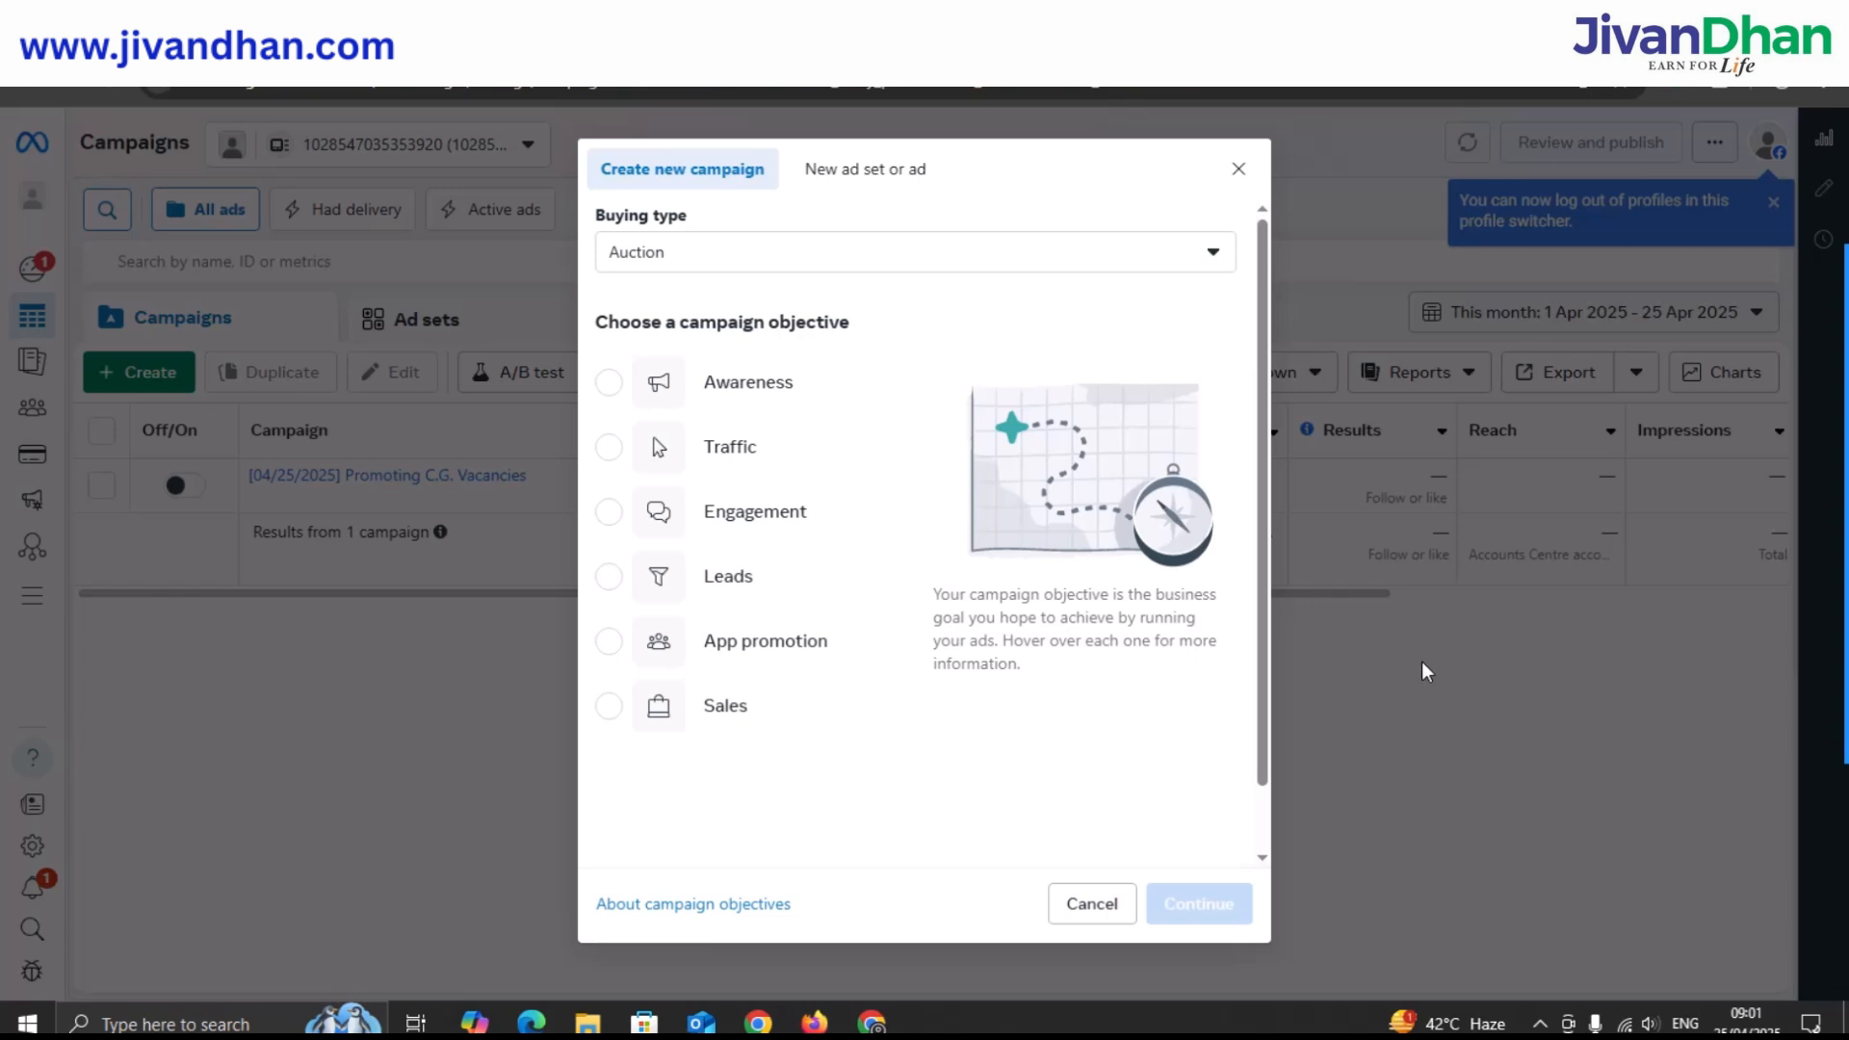
mouse_move(892, 701)
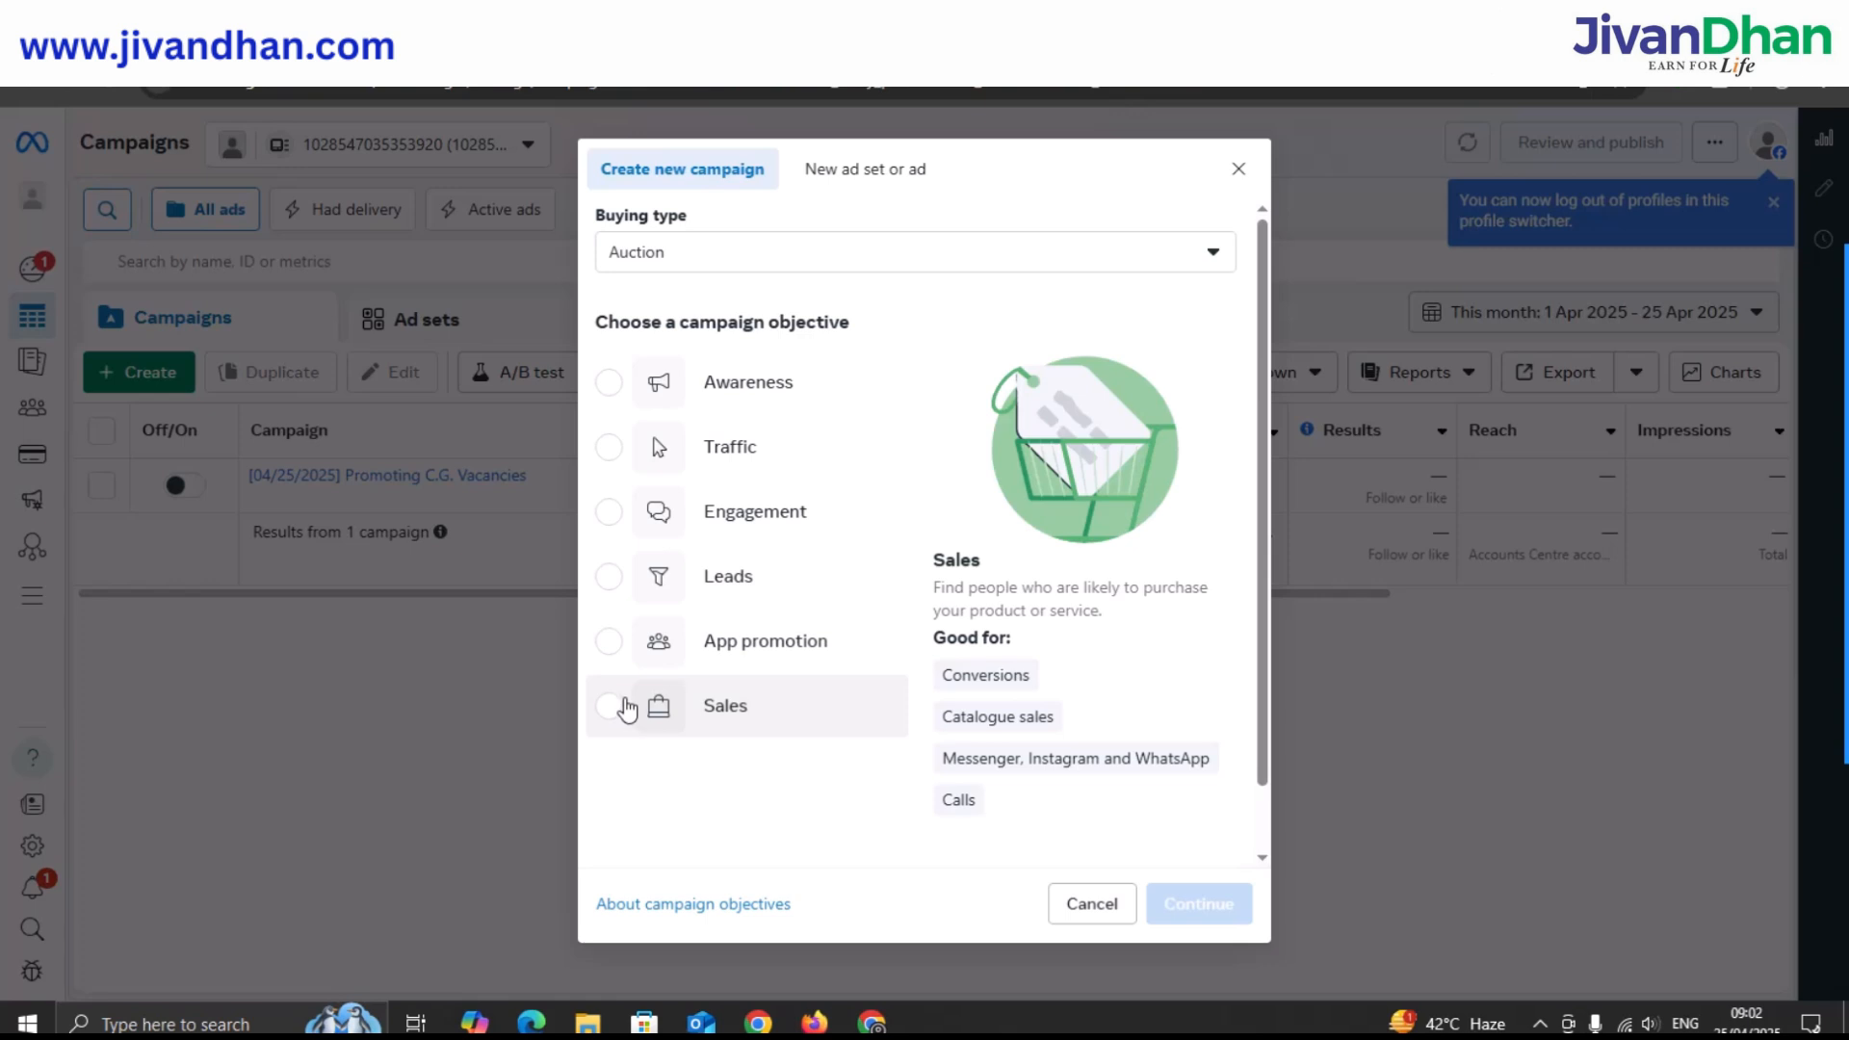
click(611, 520)
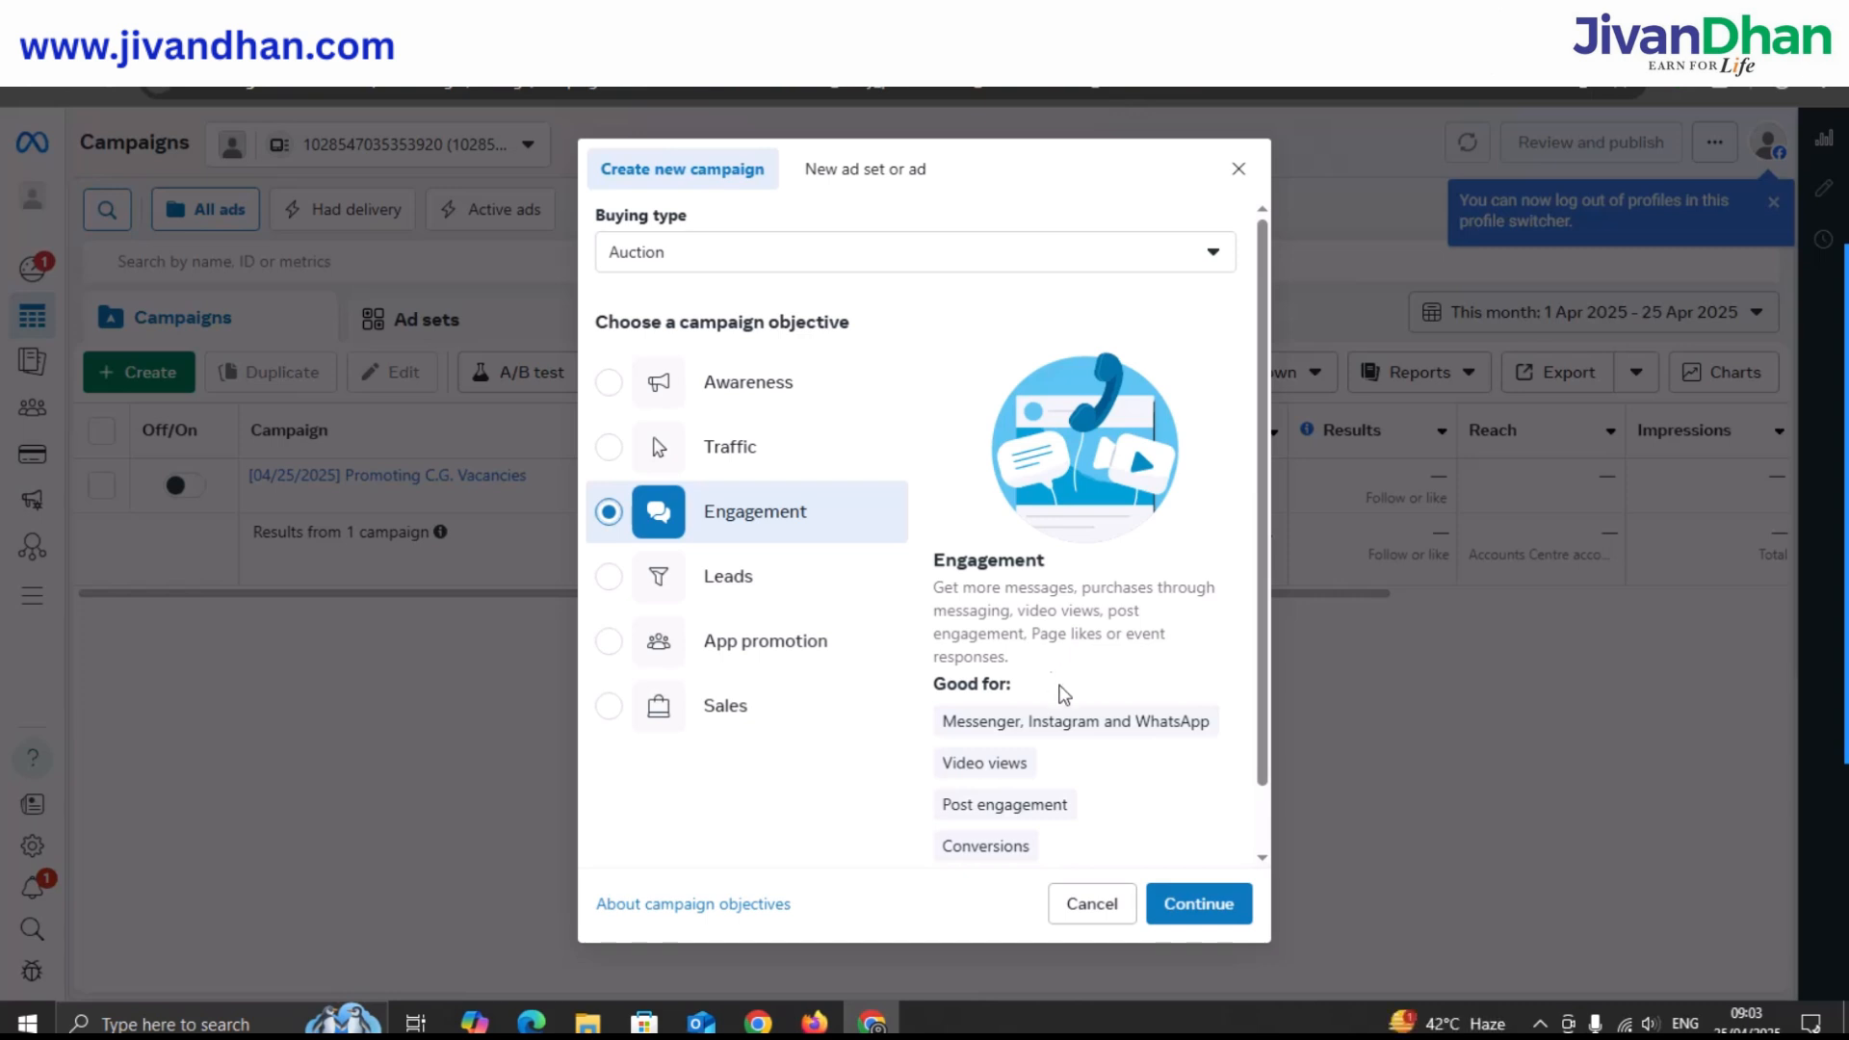
Confirm Engagement and build it as a manual engagement campaign draft.
click(1197, 910)
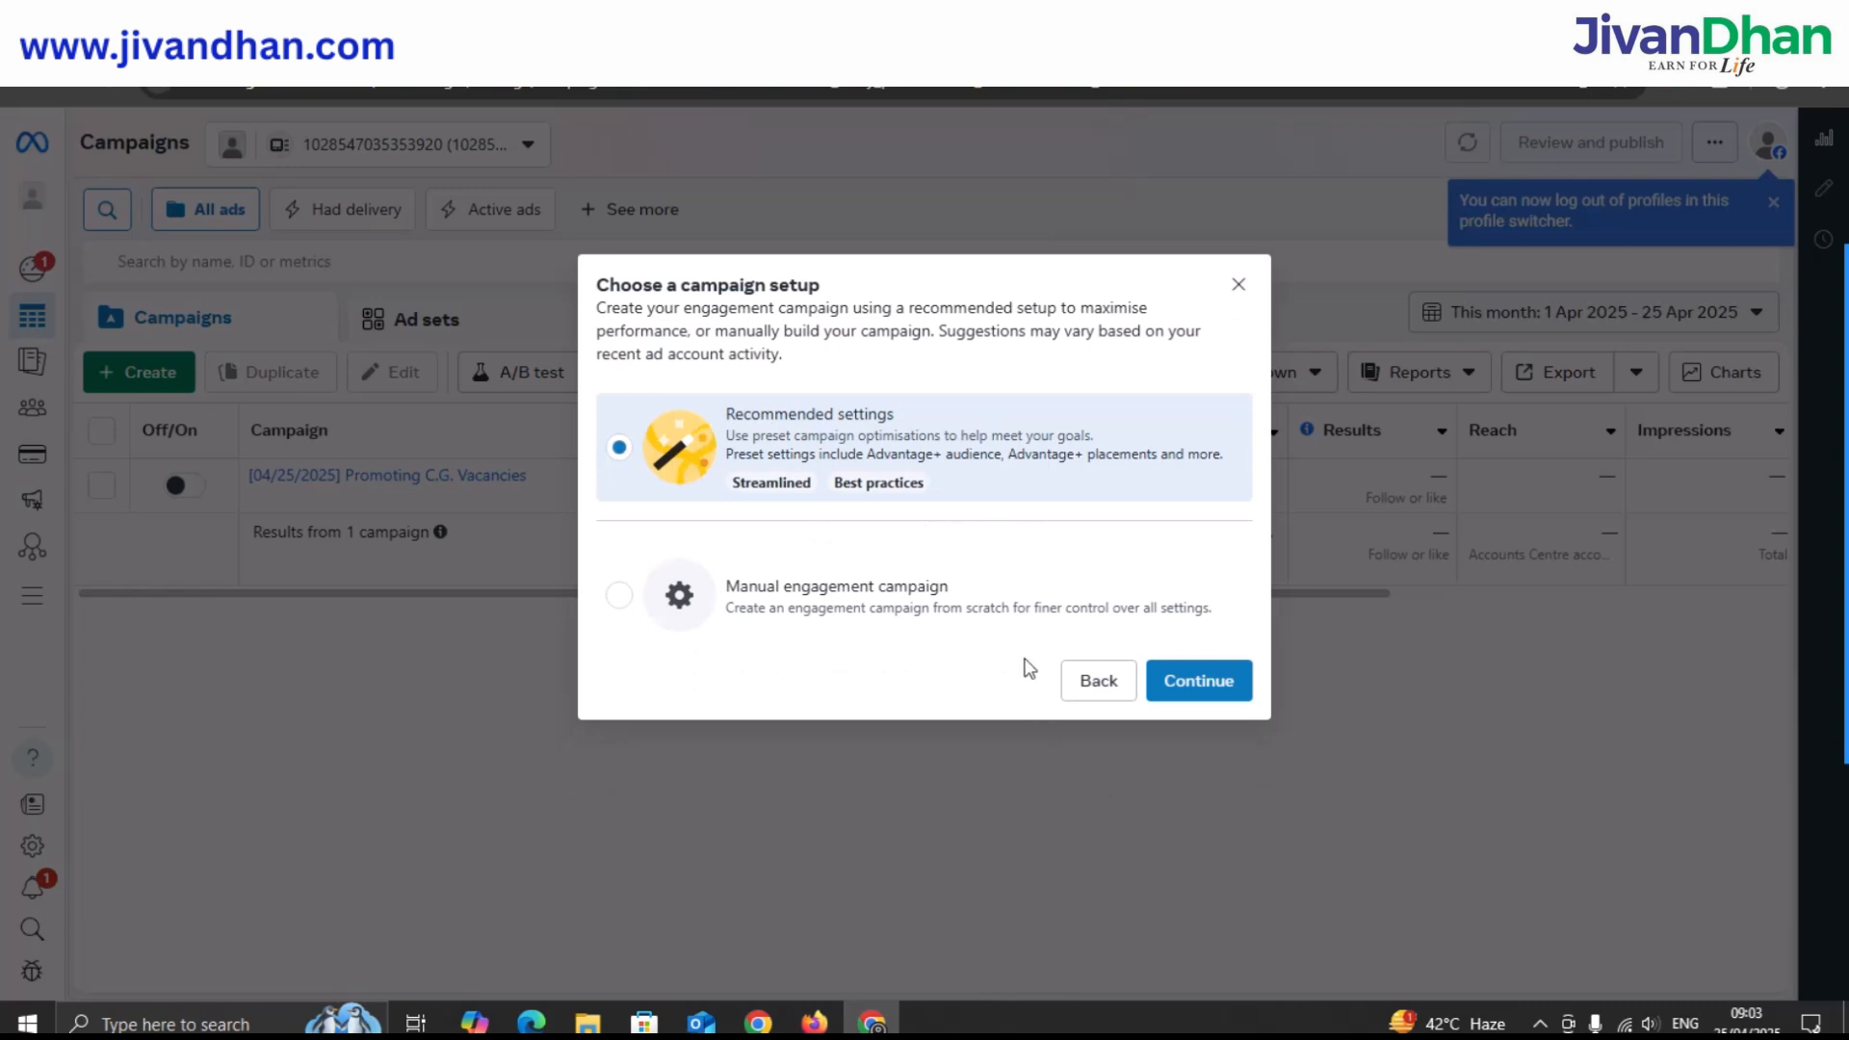
click(621, 597)
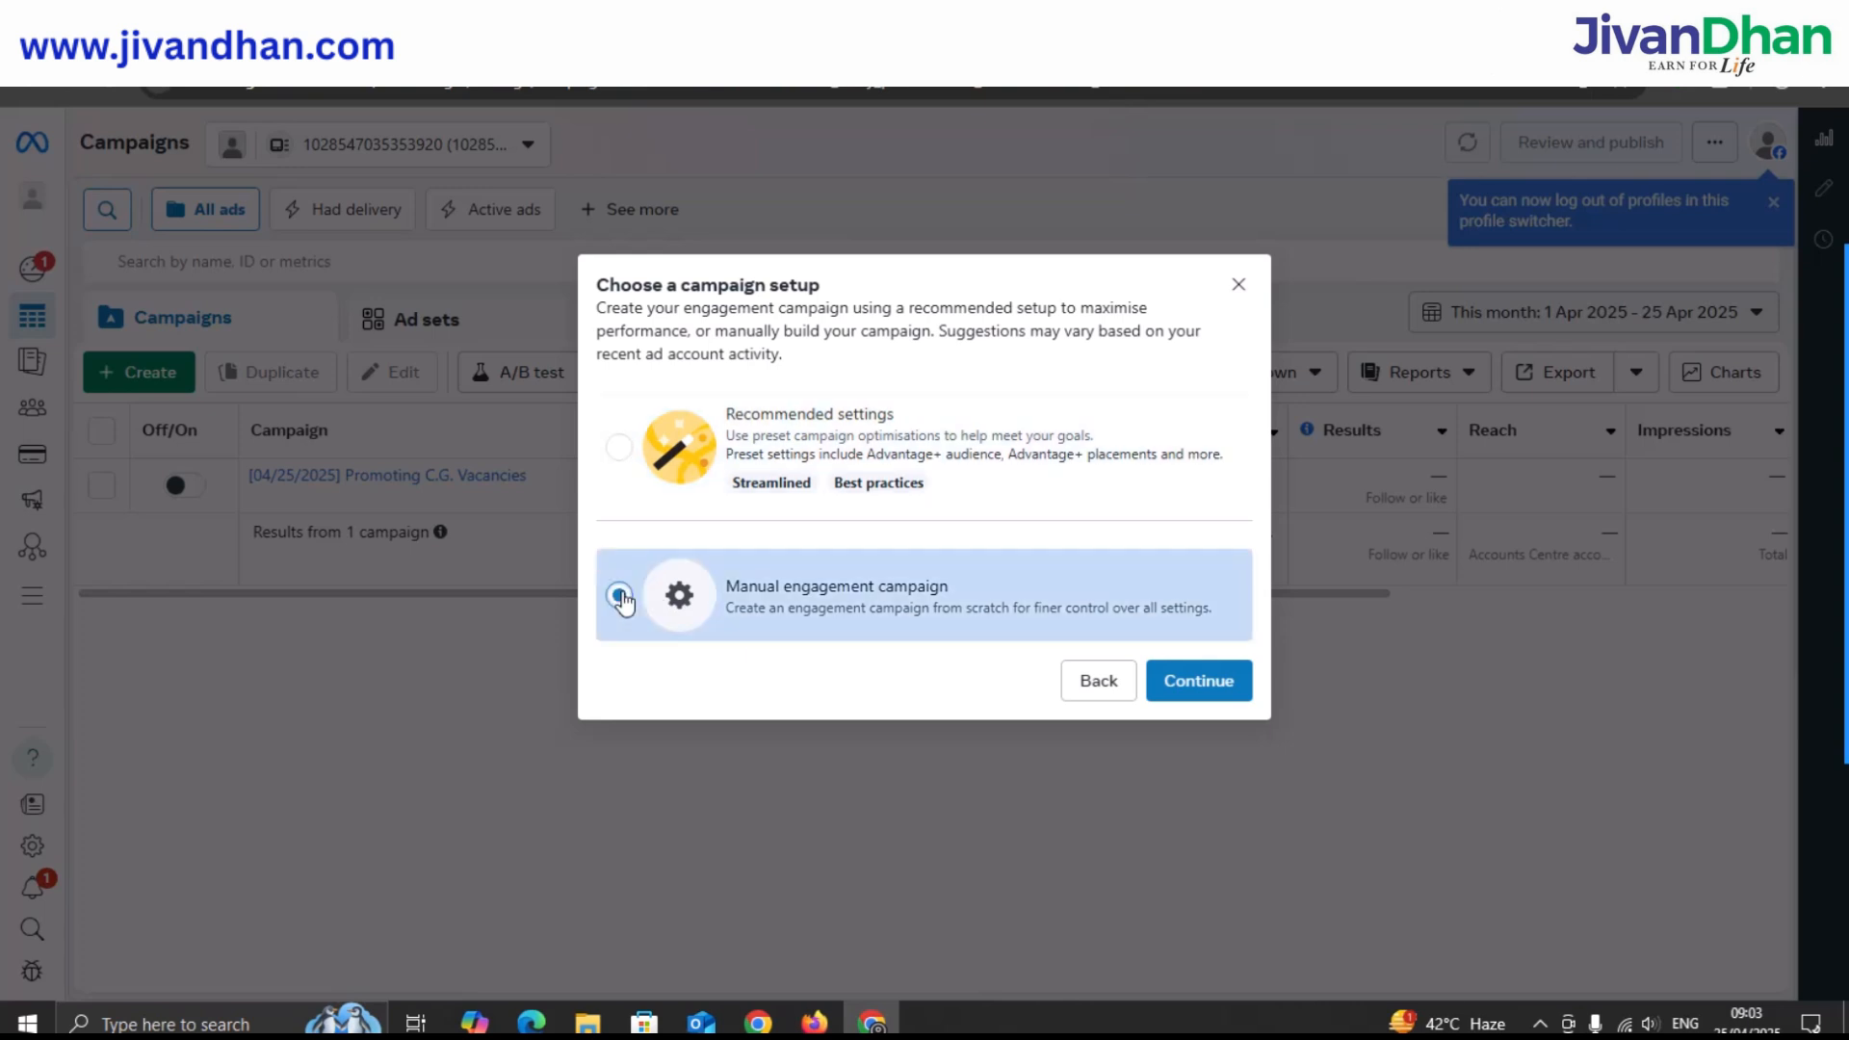
click(1190, 683)
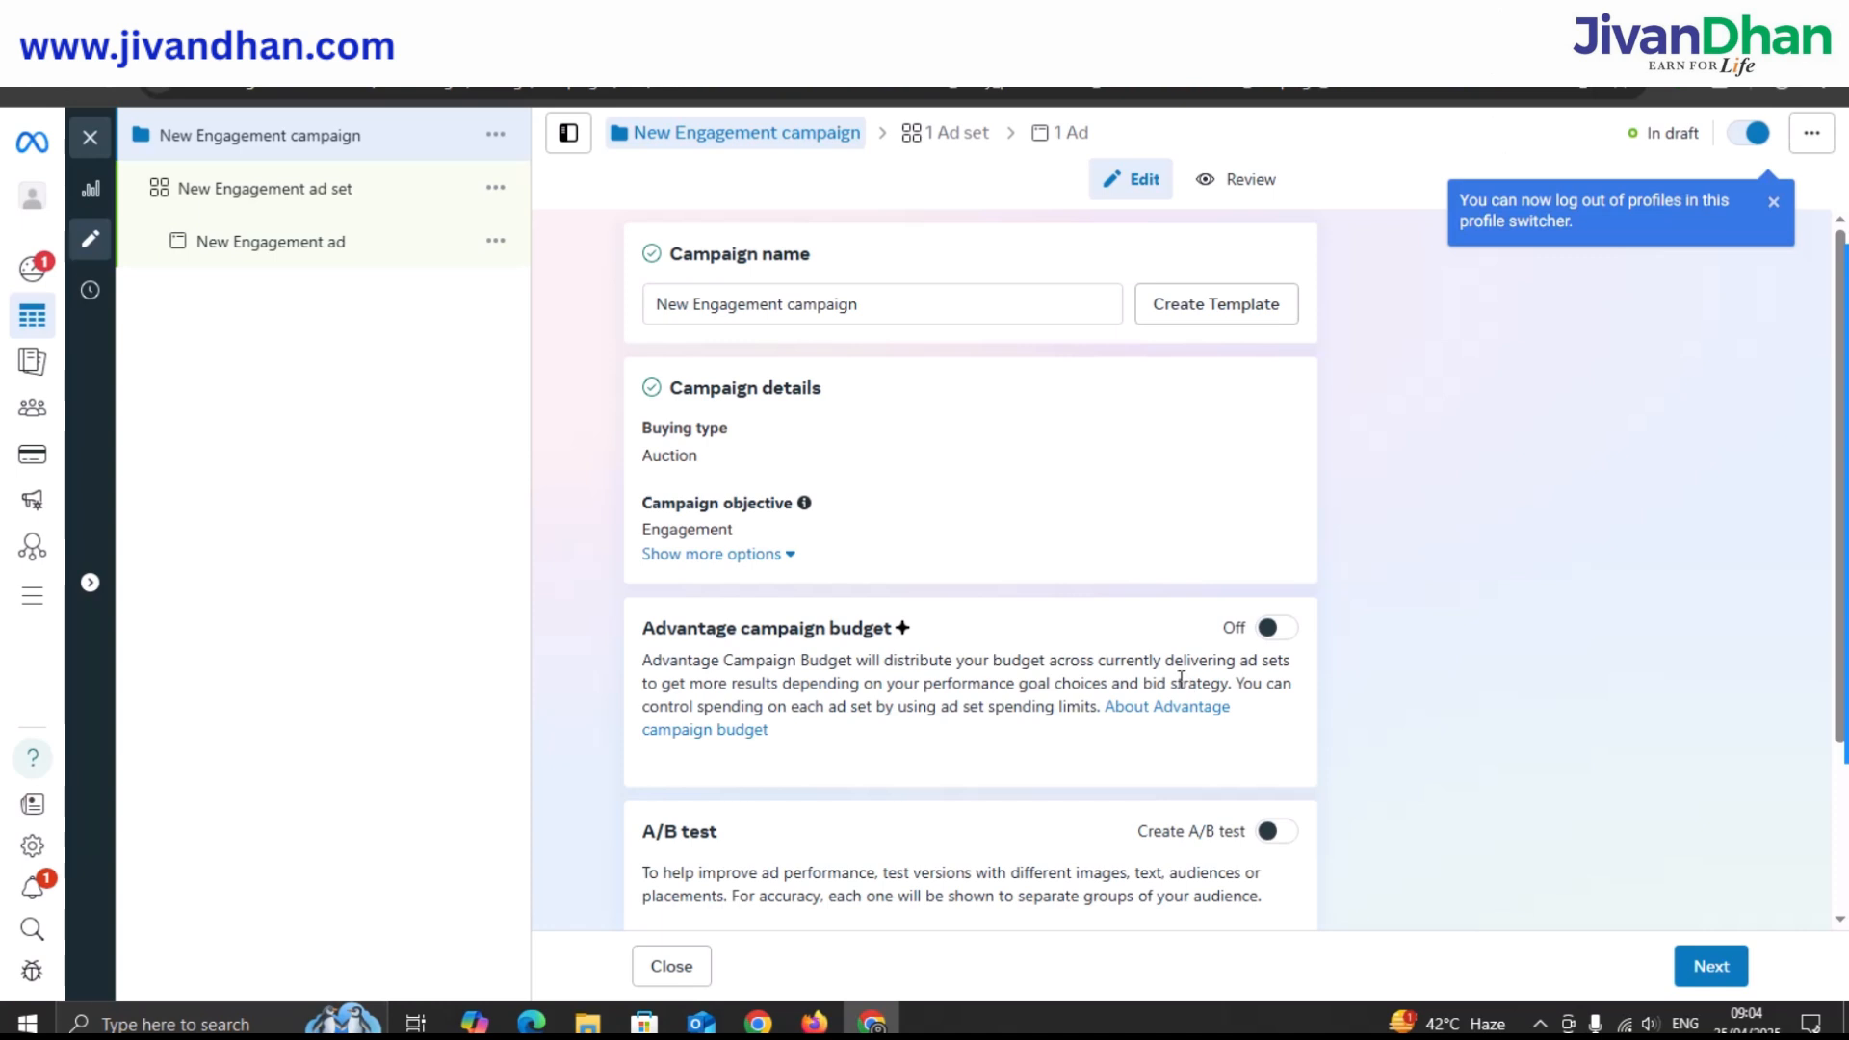
Replace the default campaign name with 'Chhattisgarh Vacancies'.
click(851, 301)
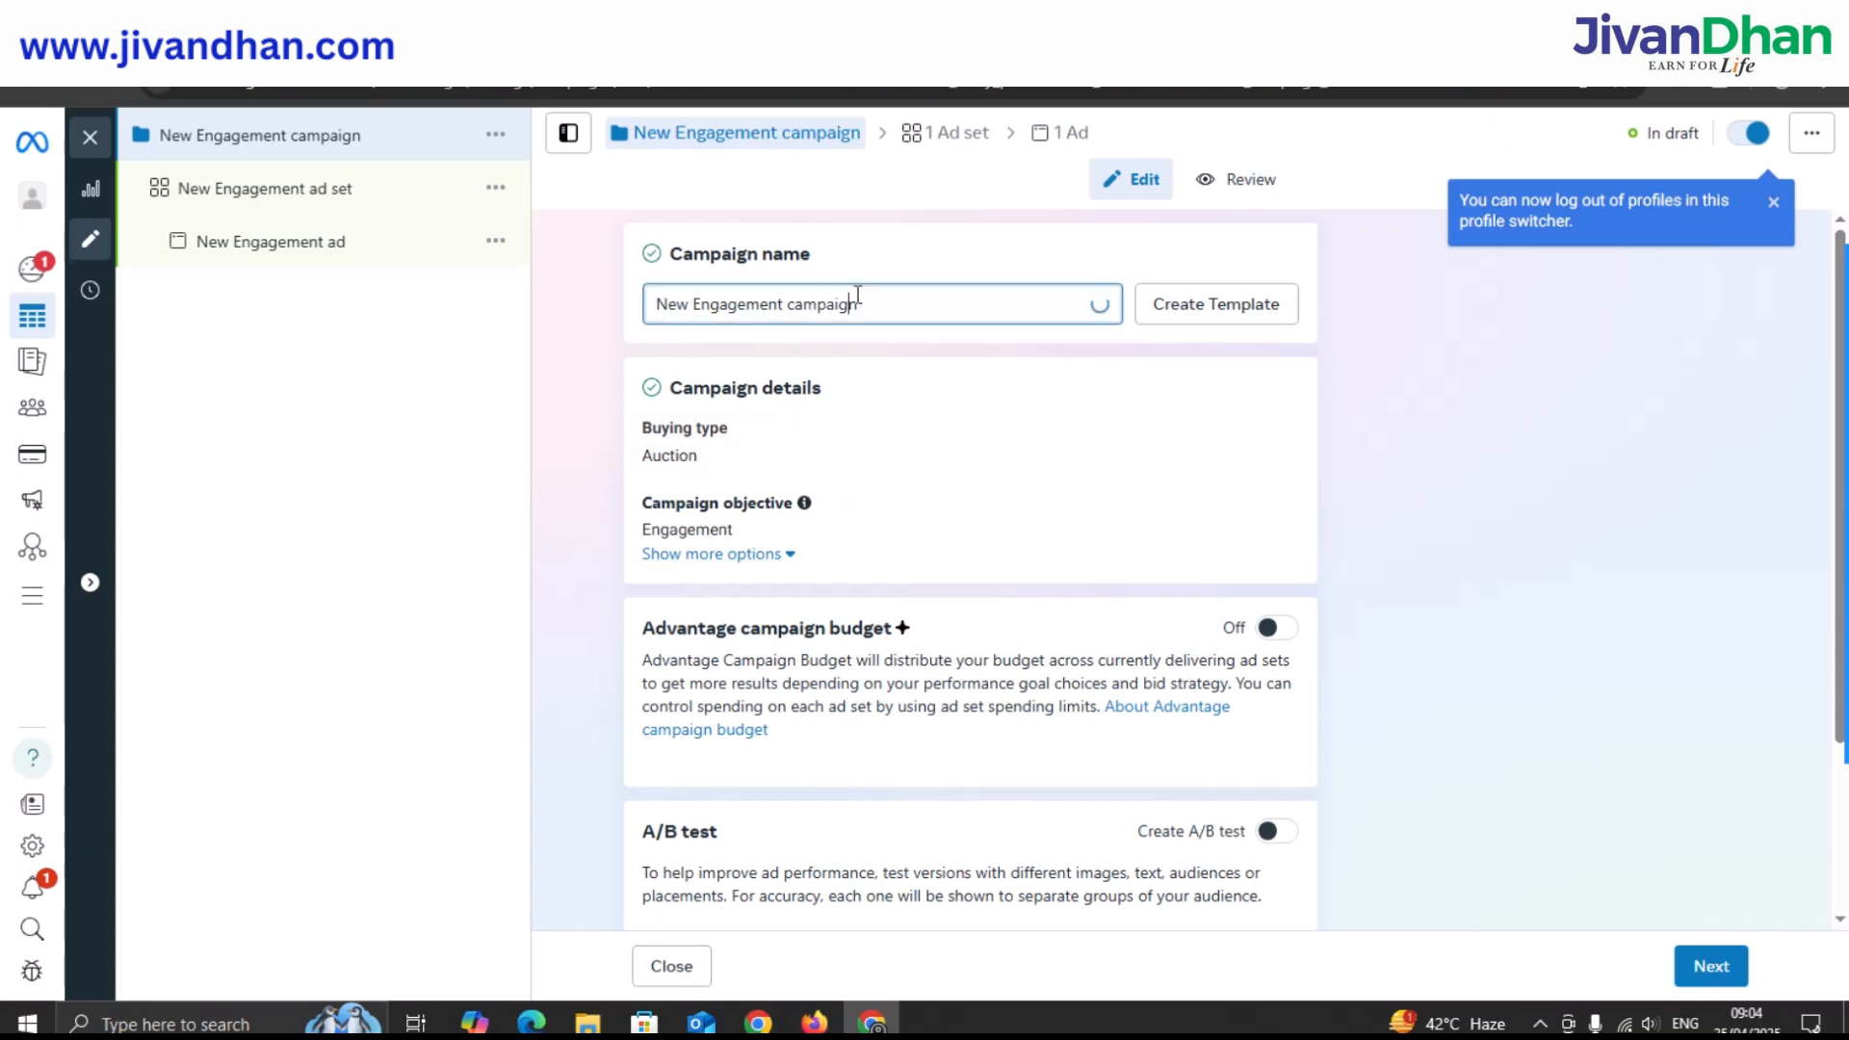
drag(879, 304, 647, 303)
key(BackSpace)
text(Ch)
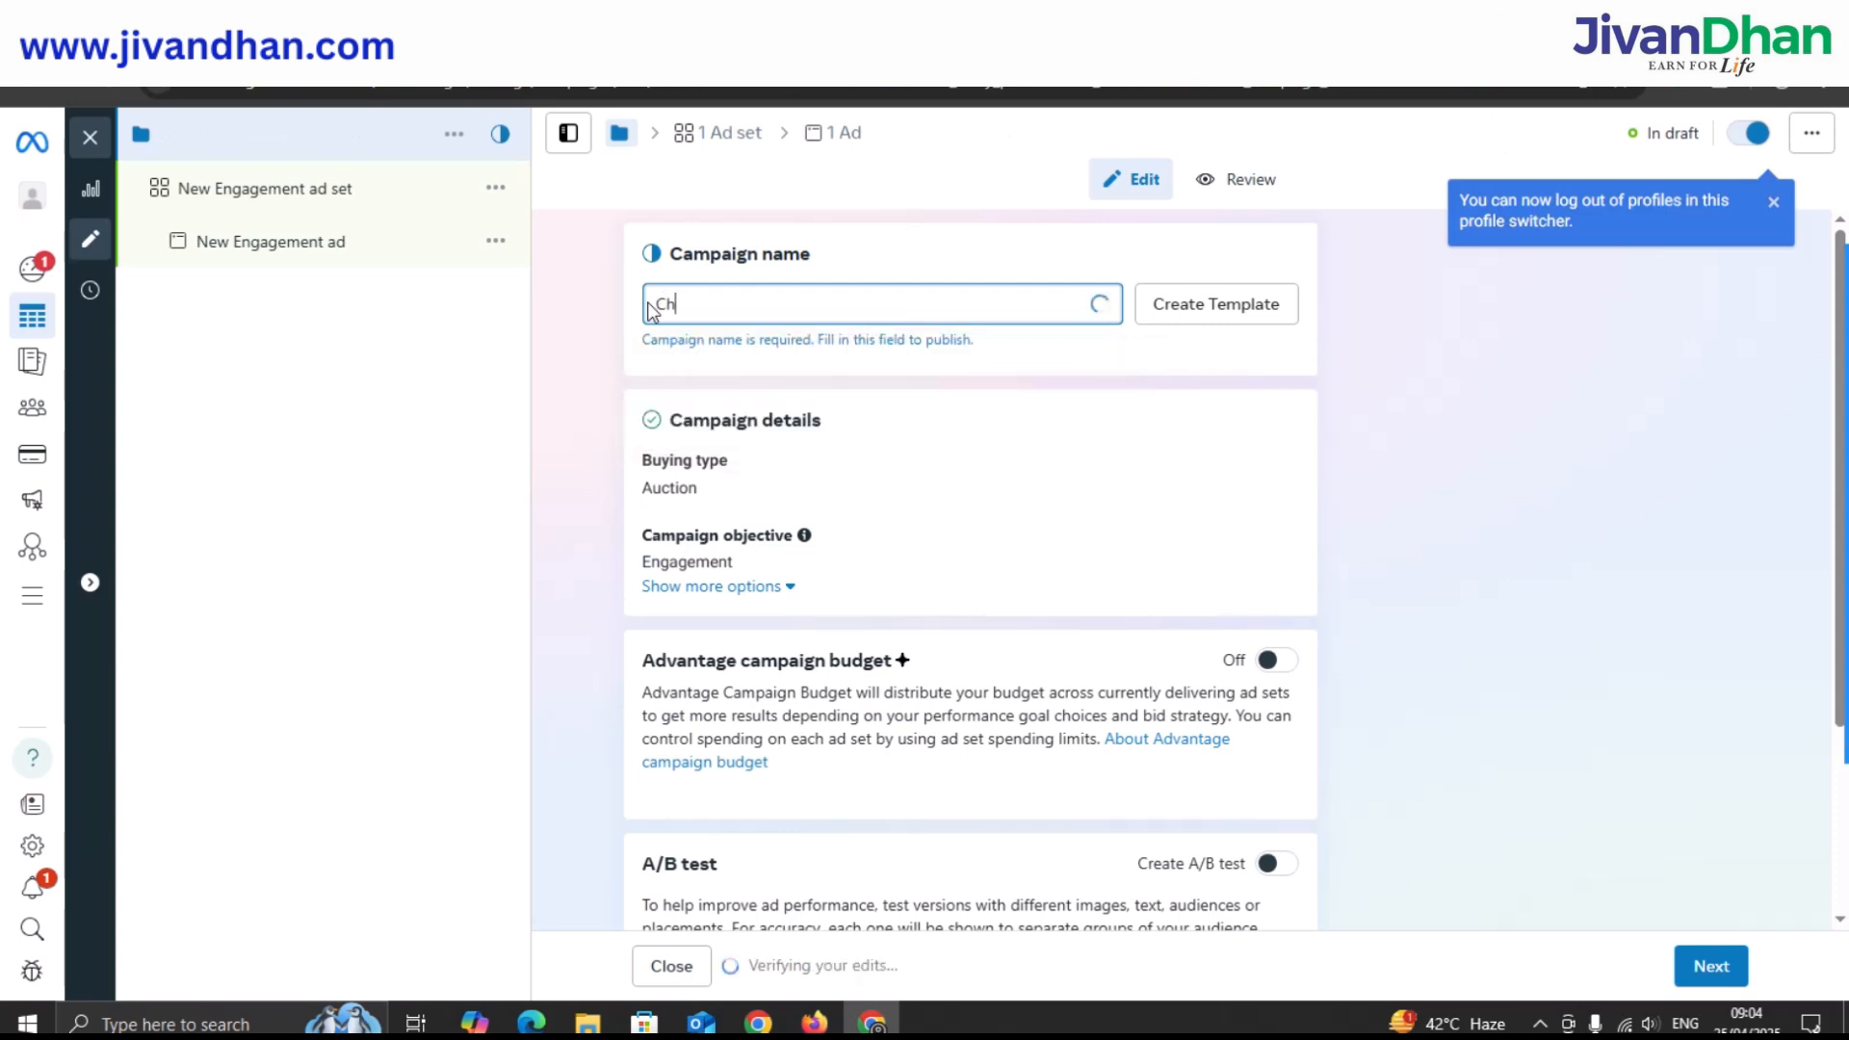
text(hattisgar)
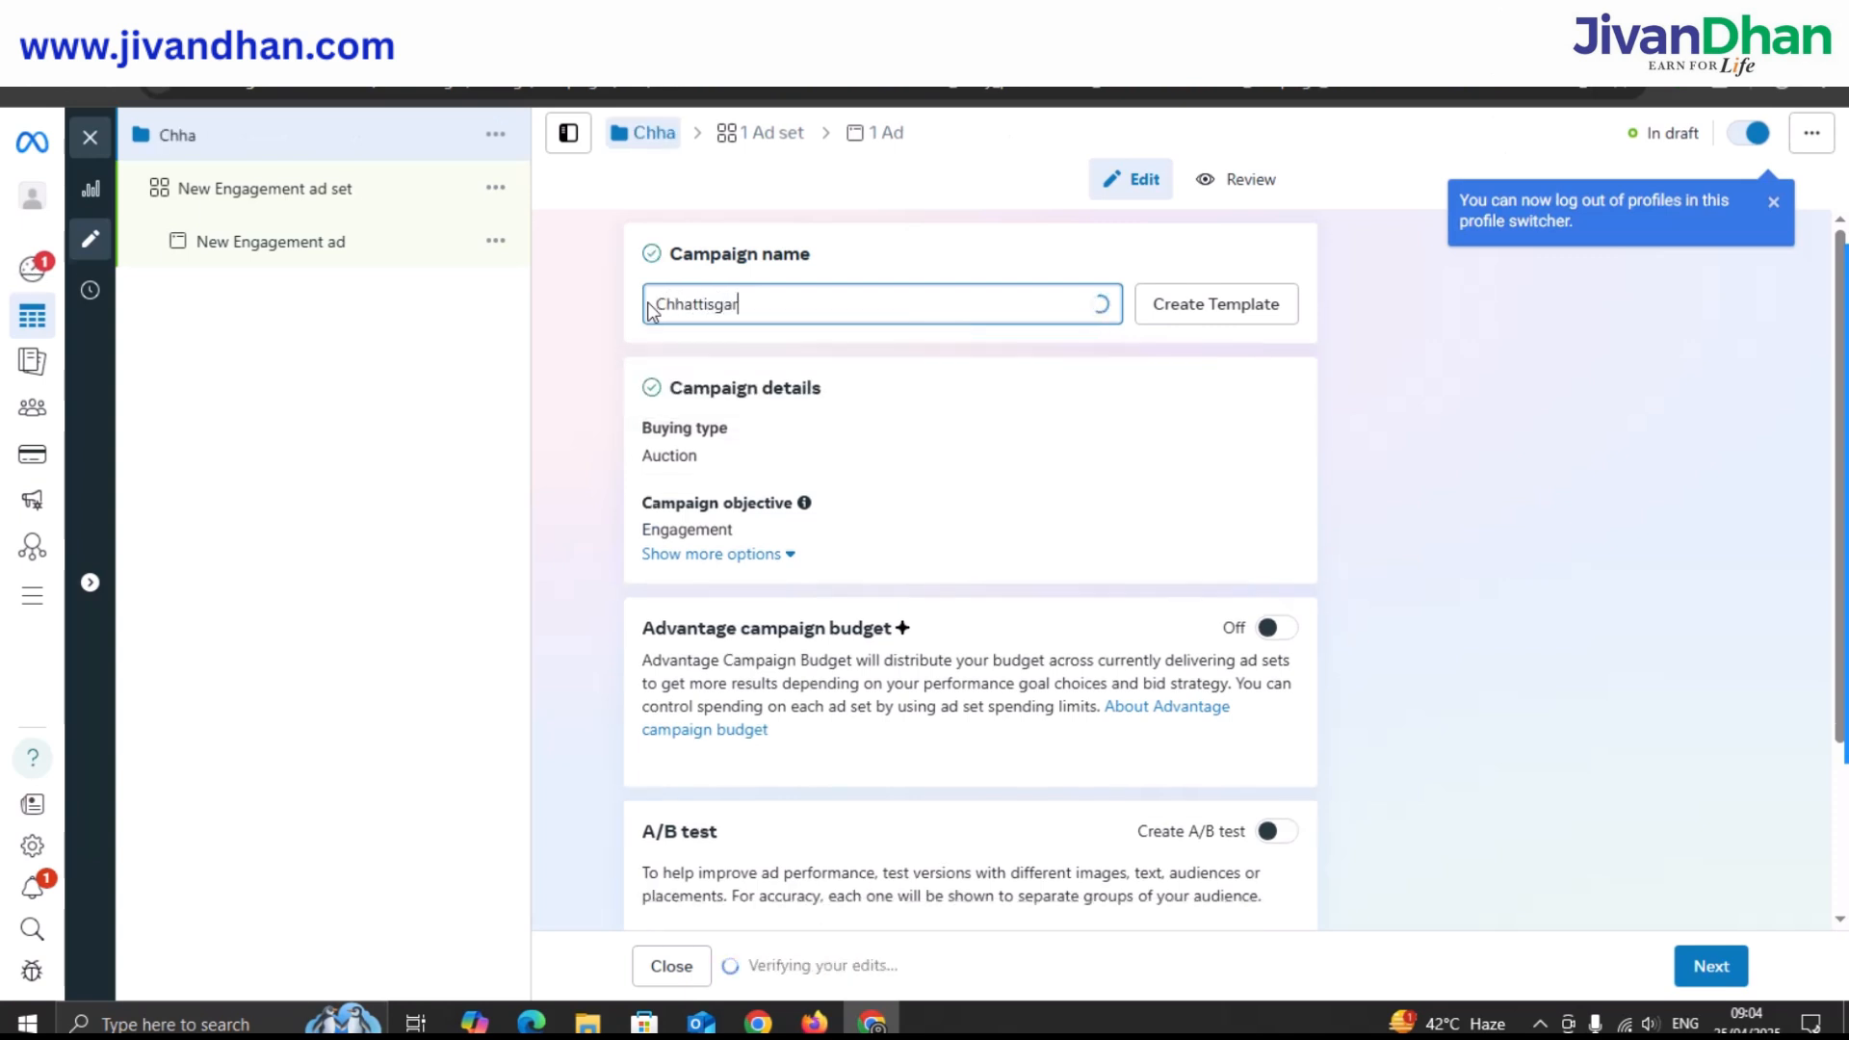
text(h Vacancies)
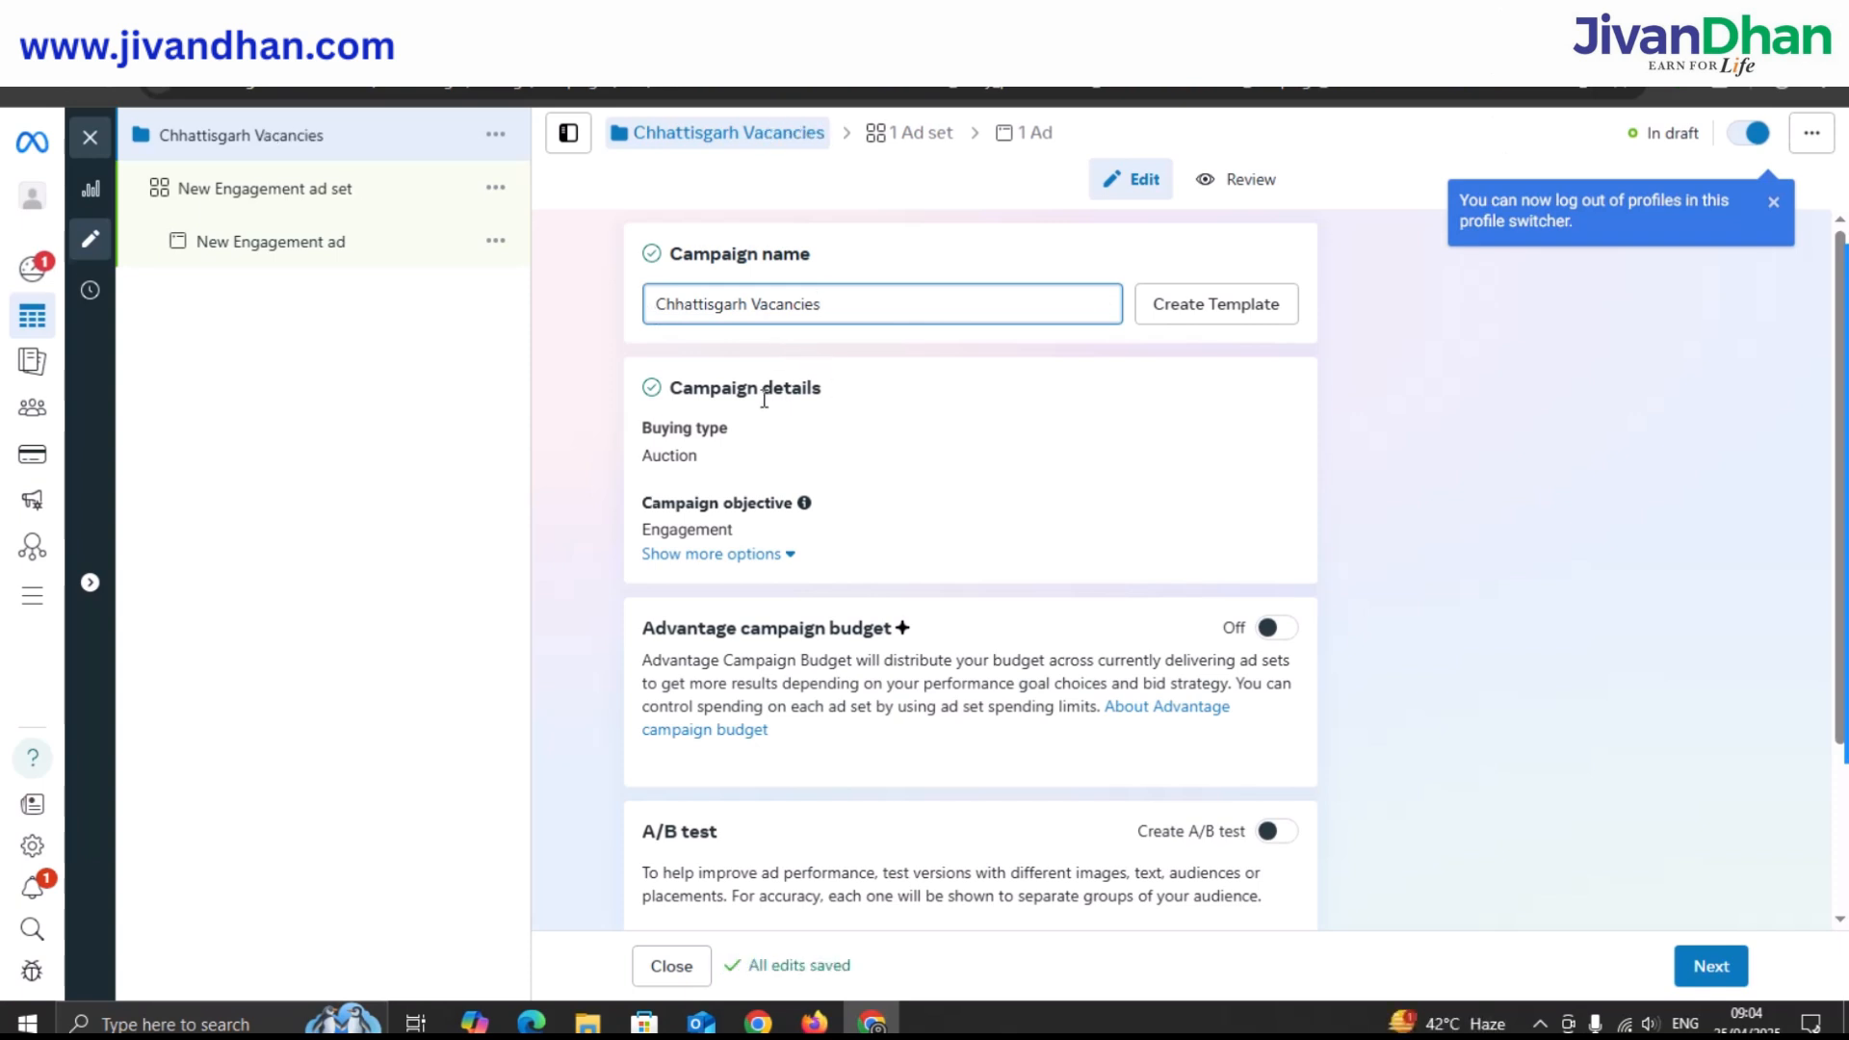
scroll(770, 390, down, 1)
scroll(849, 334, down, 1)
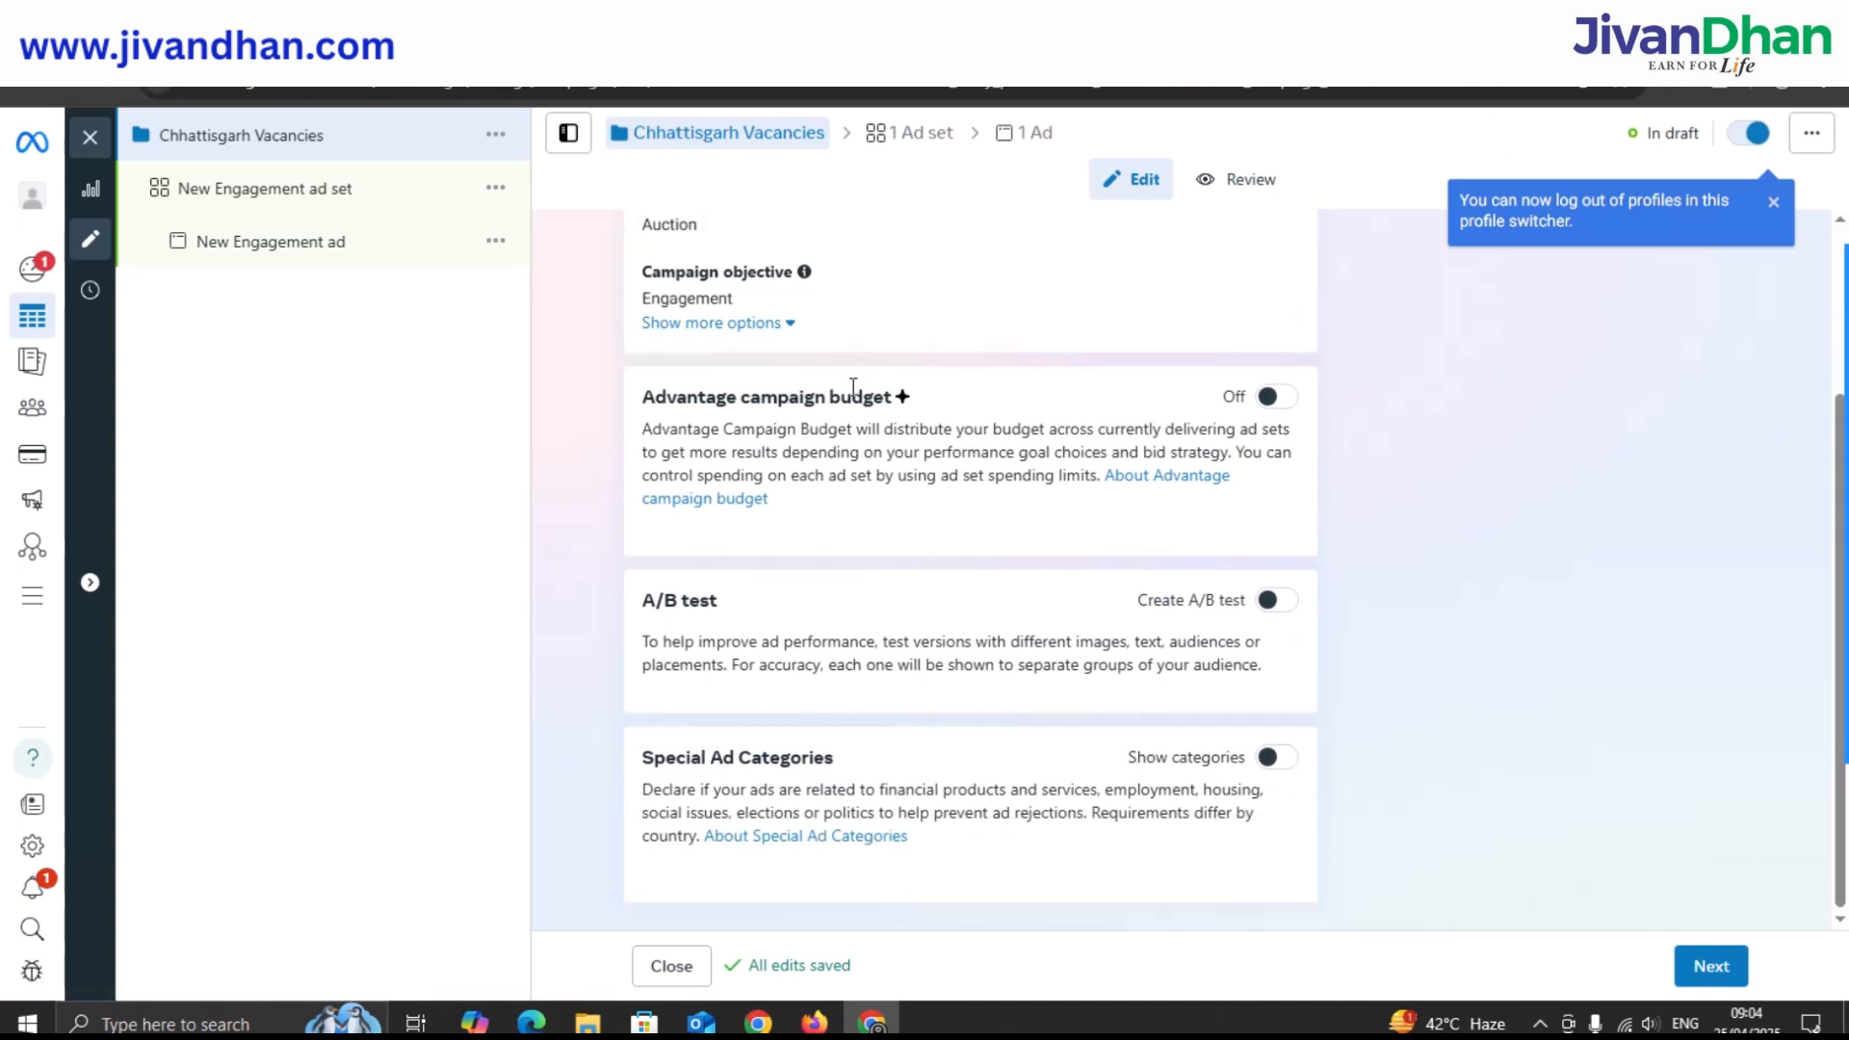
Enable Advantage campaign budget as a Daily budget, changing ₹20.00 to ₹300.00.
click(1270, 402)
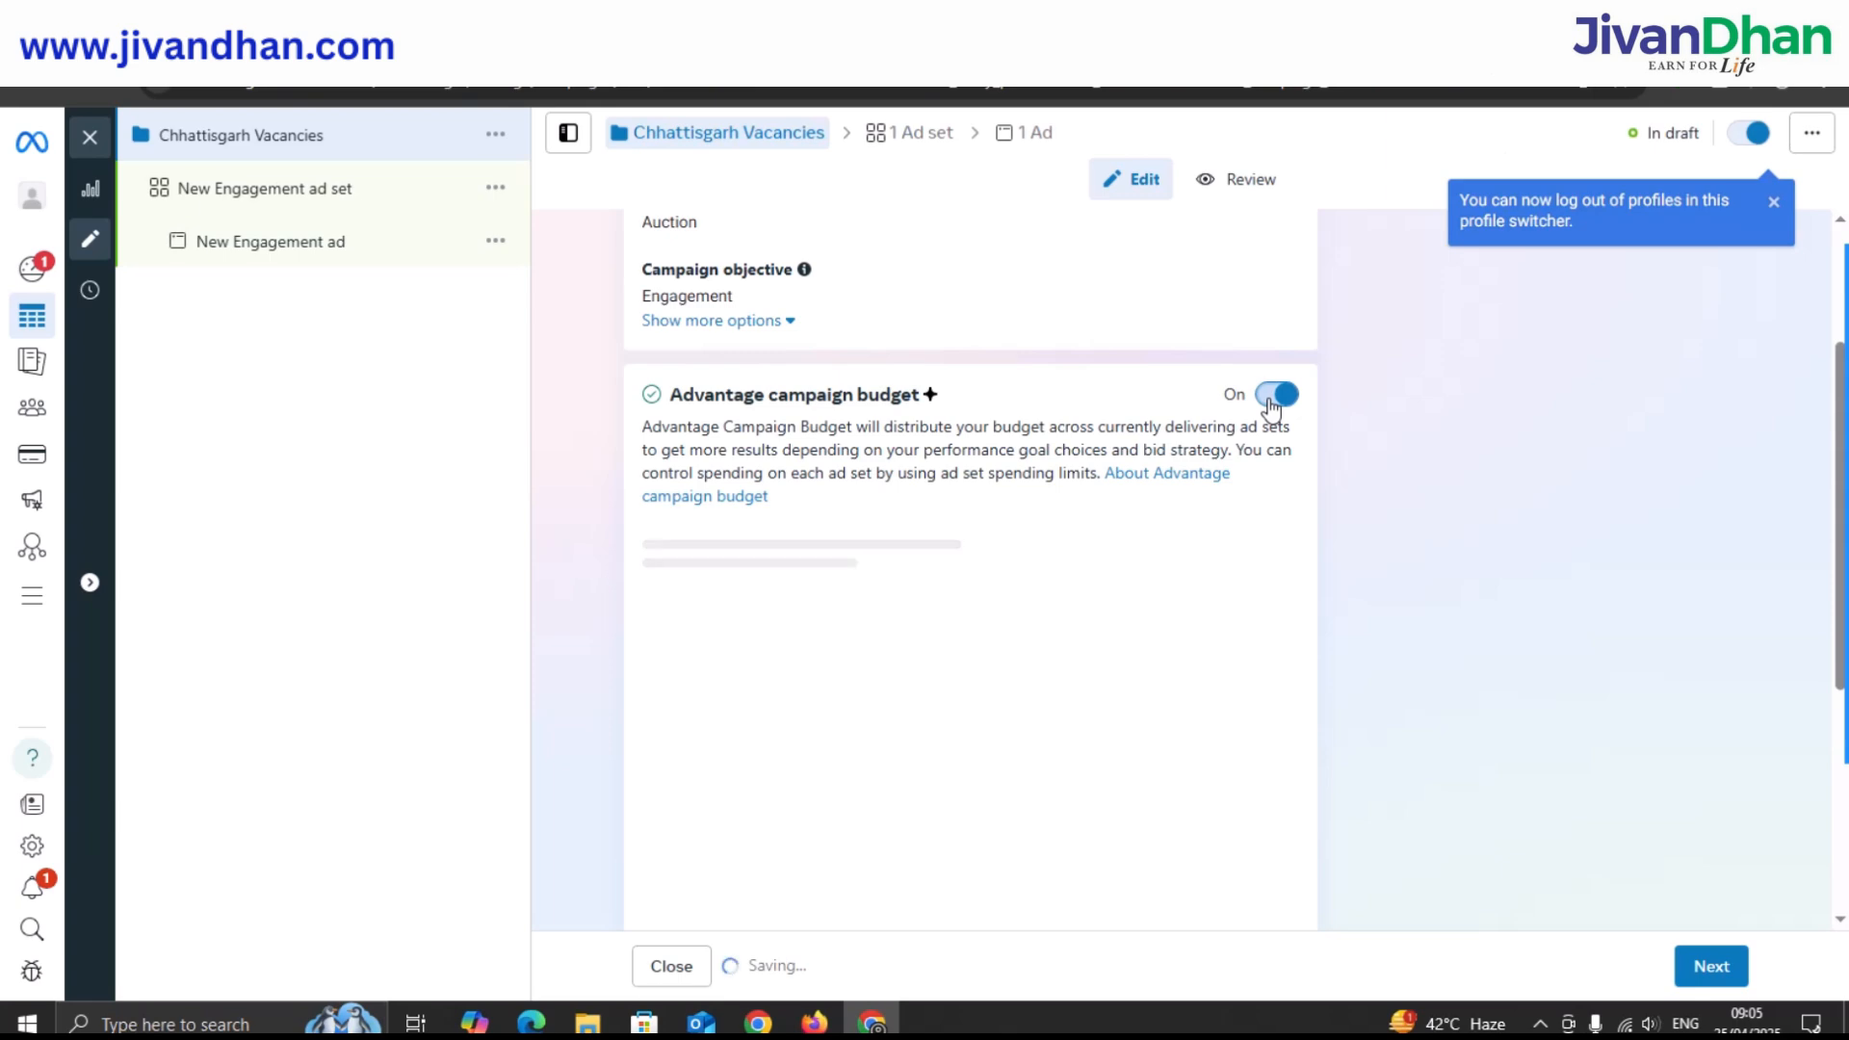
scroll(853, 383, down, 1)
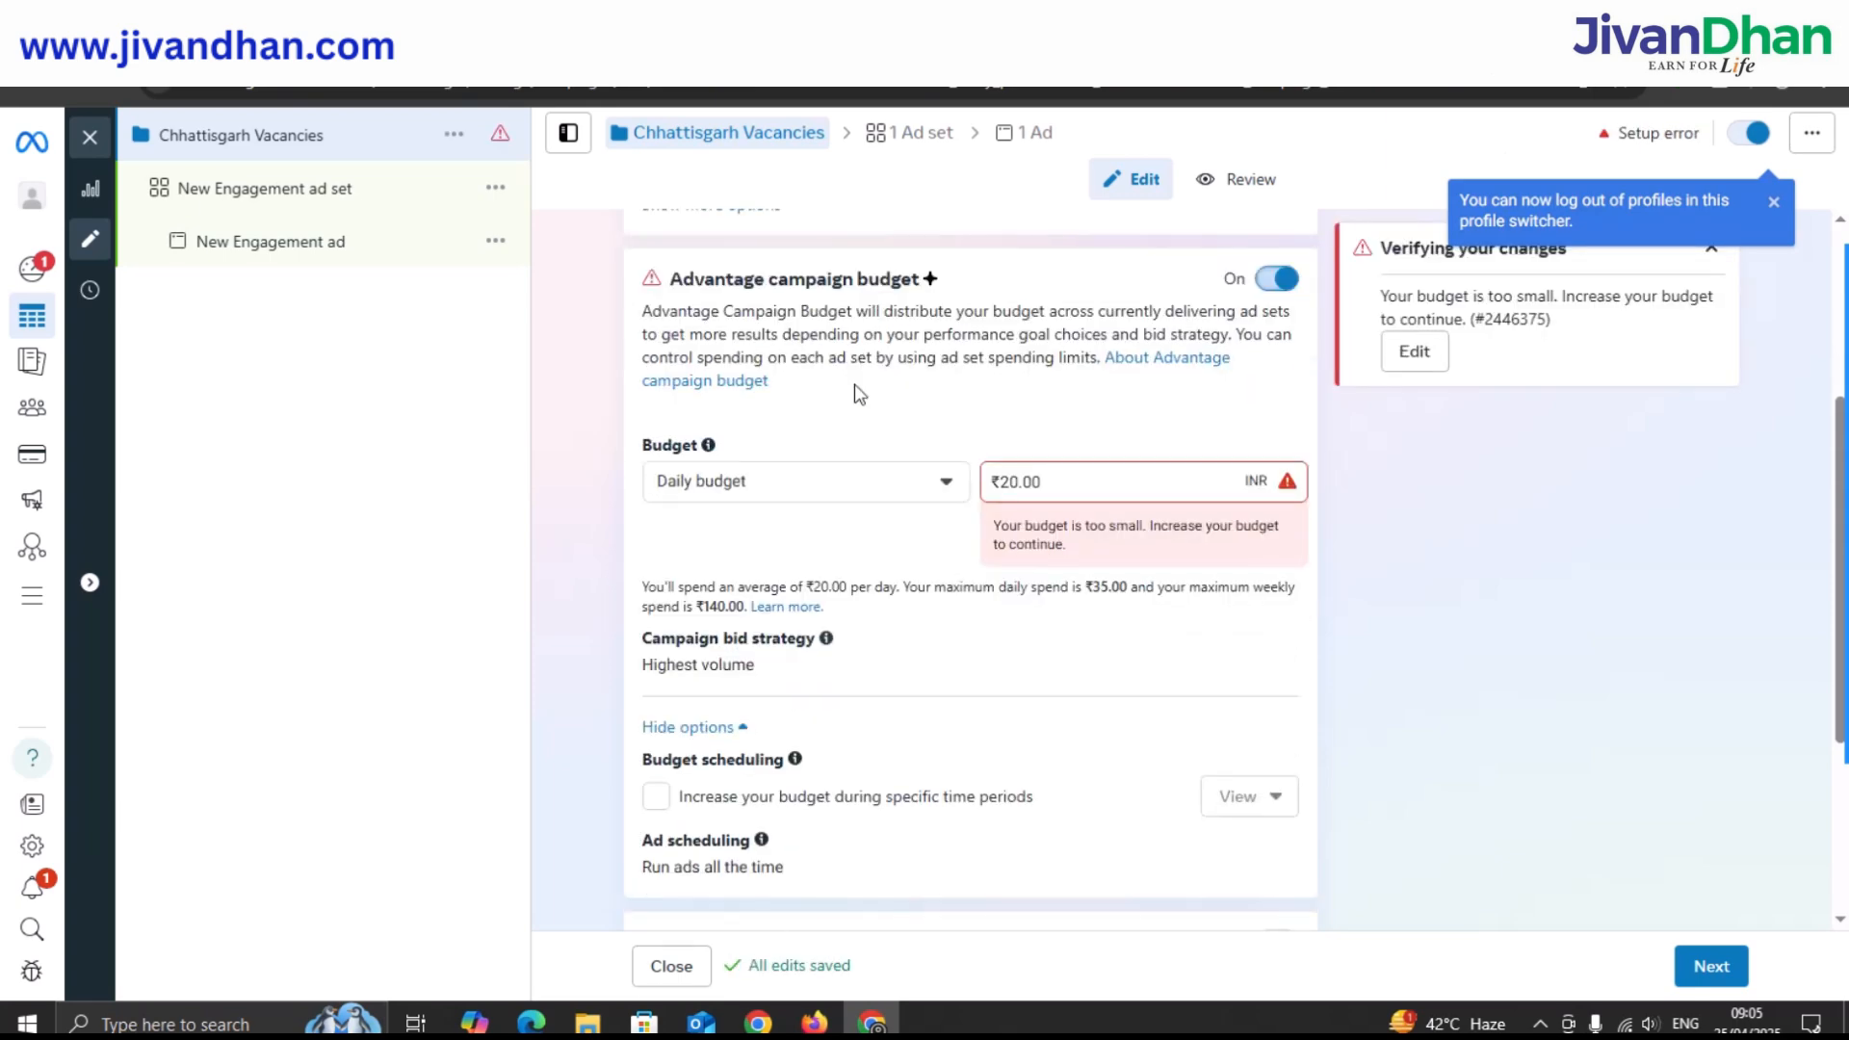
scroll(853, 381, down, 1)
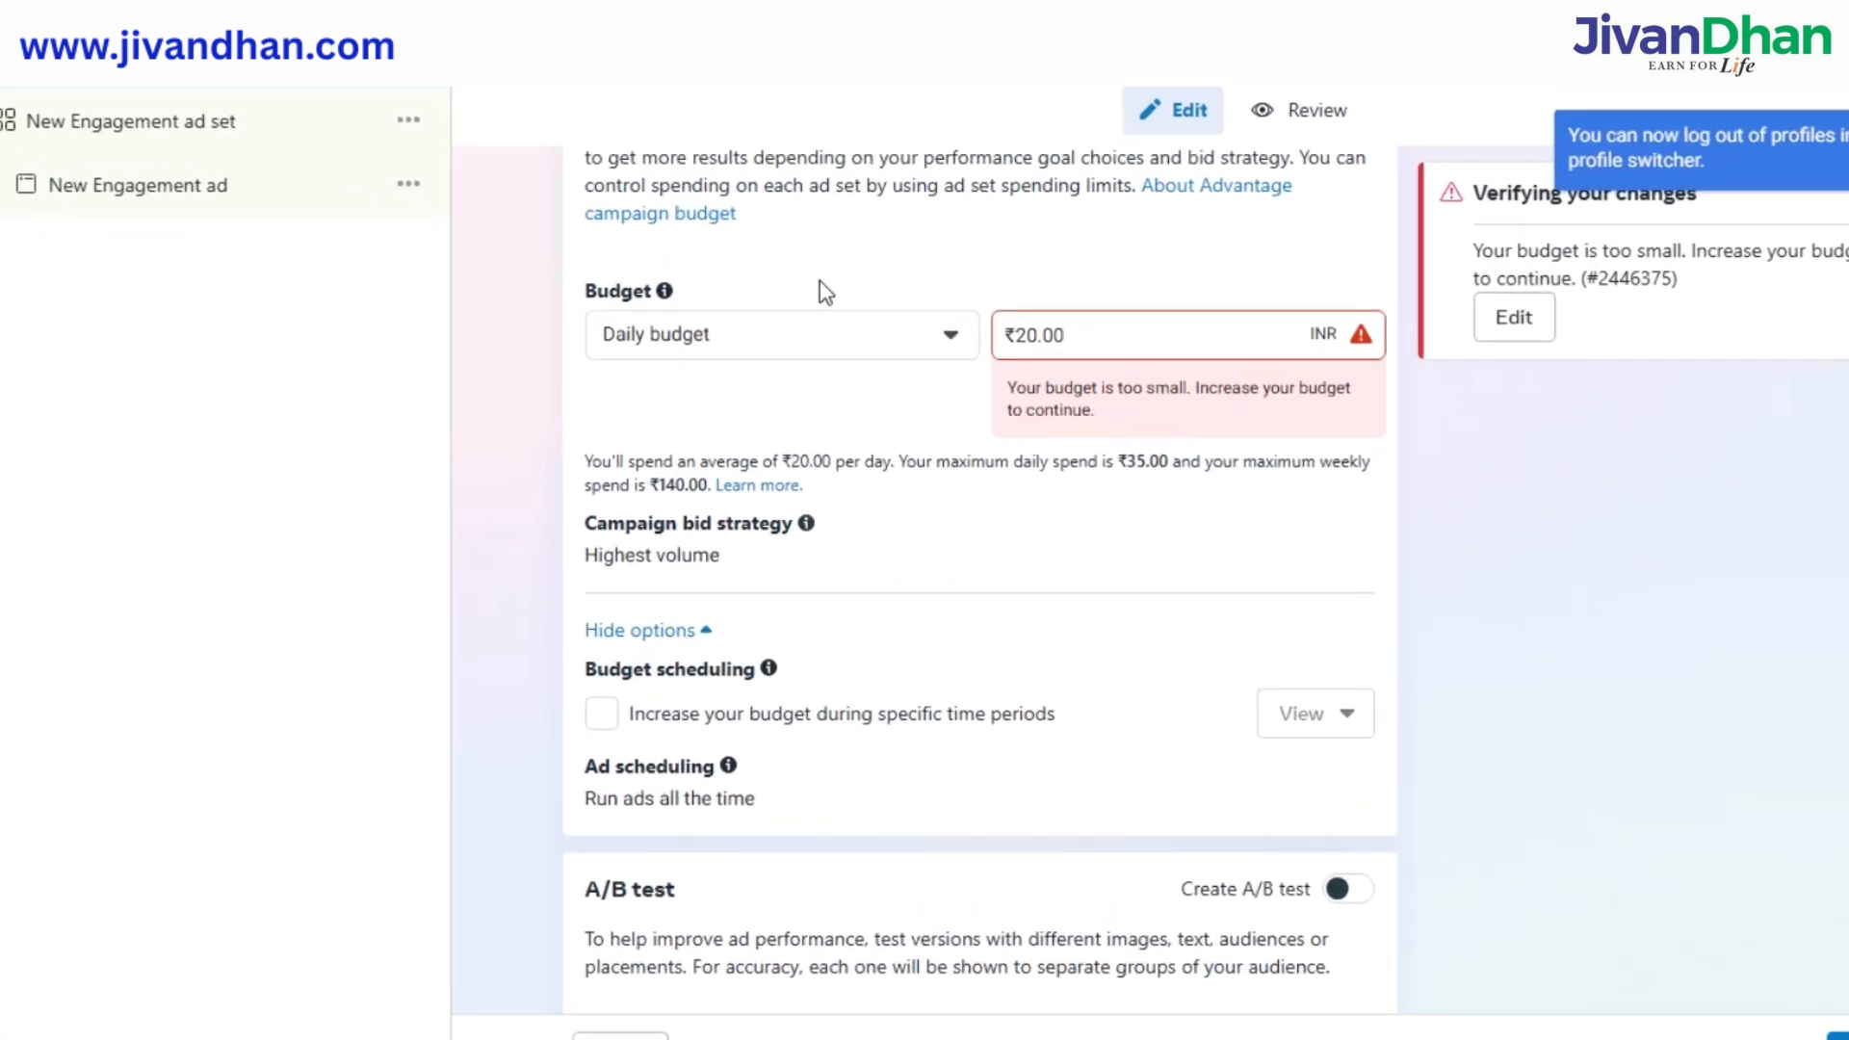
scroll(819, 280, up, 1)
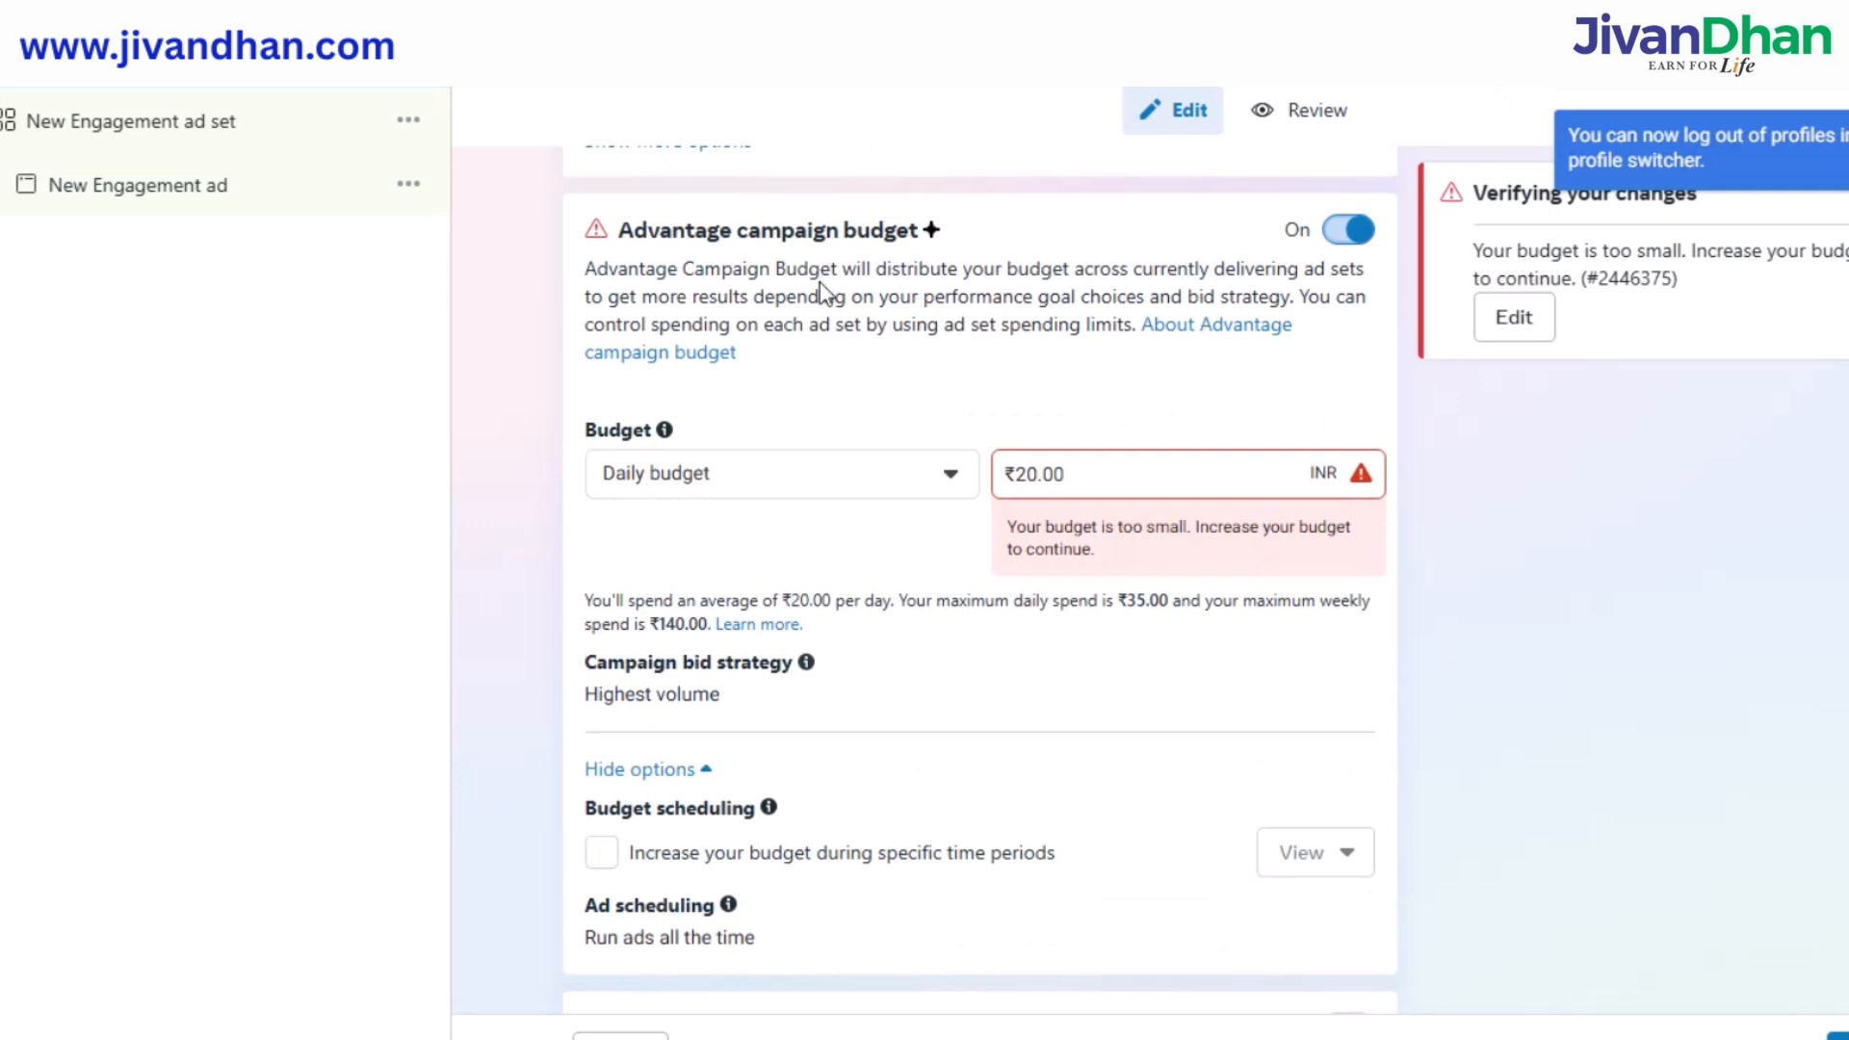
click(928, 472)
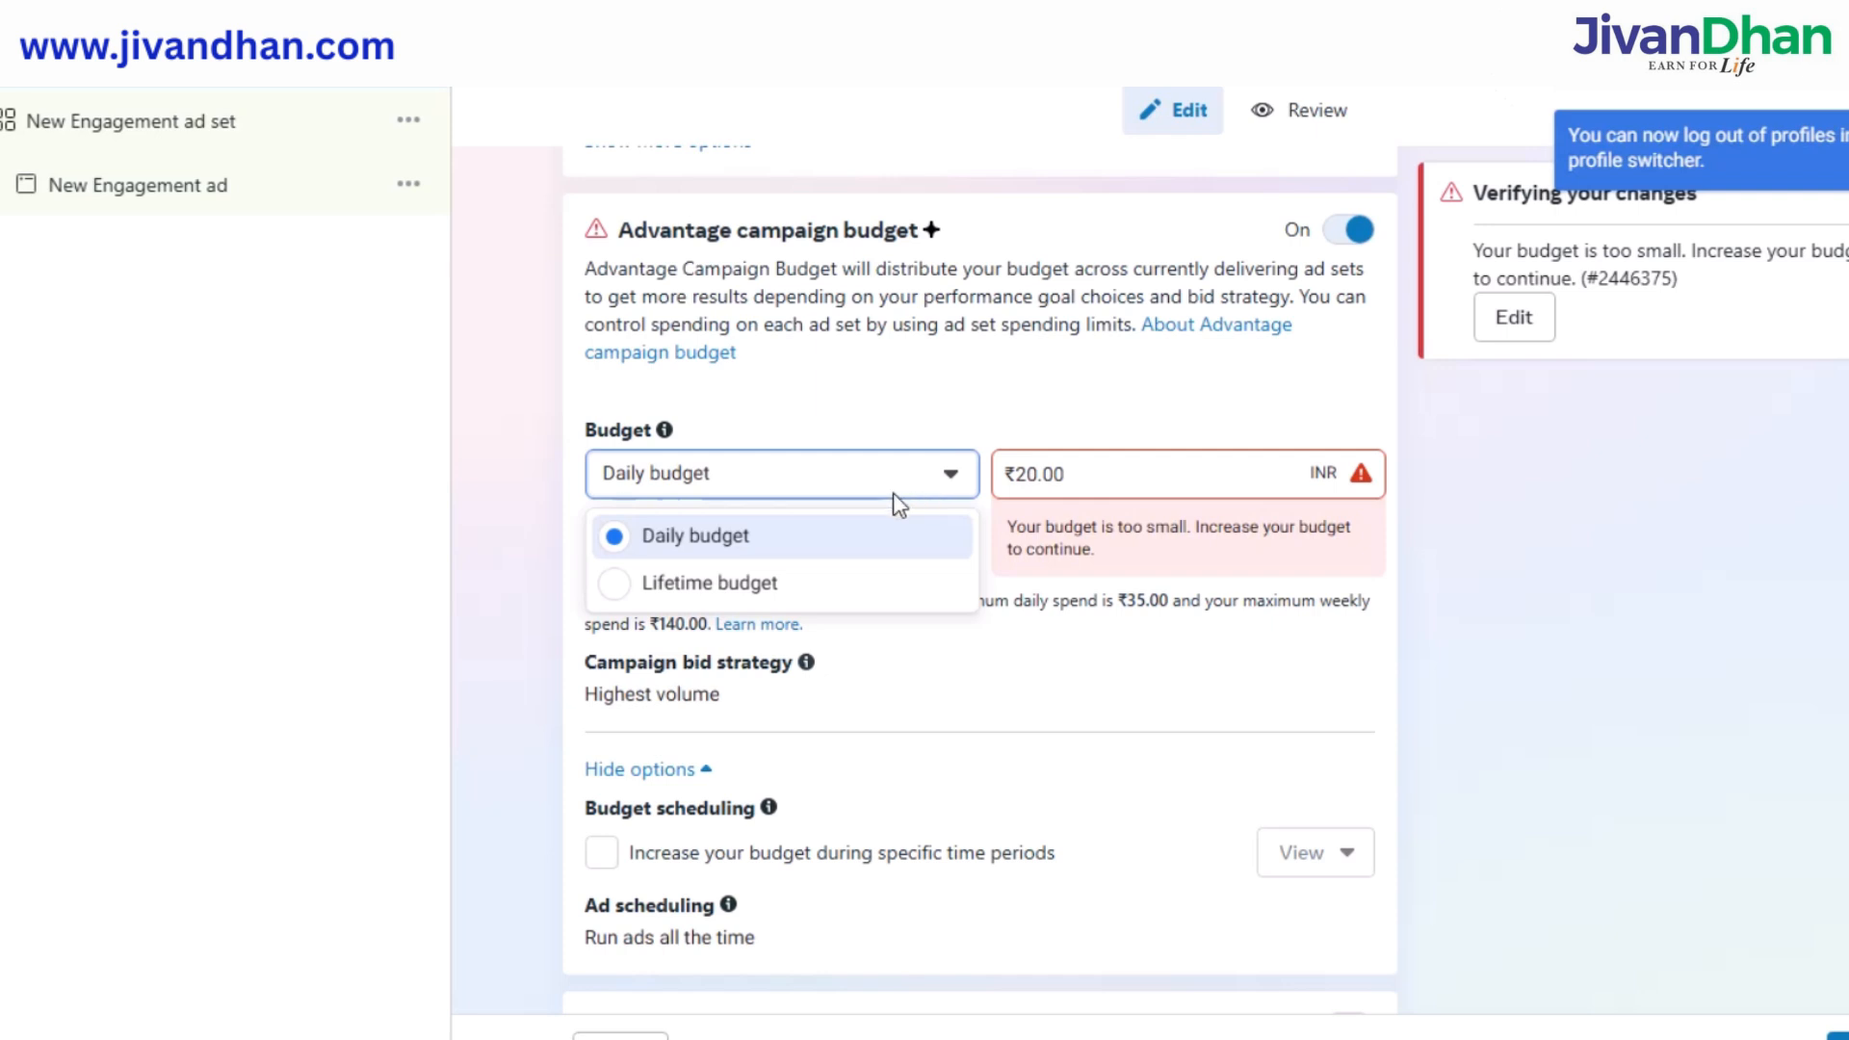
click(784, 536)
click(1052, 471)
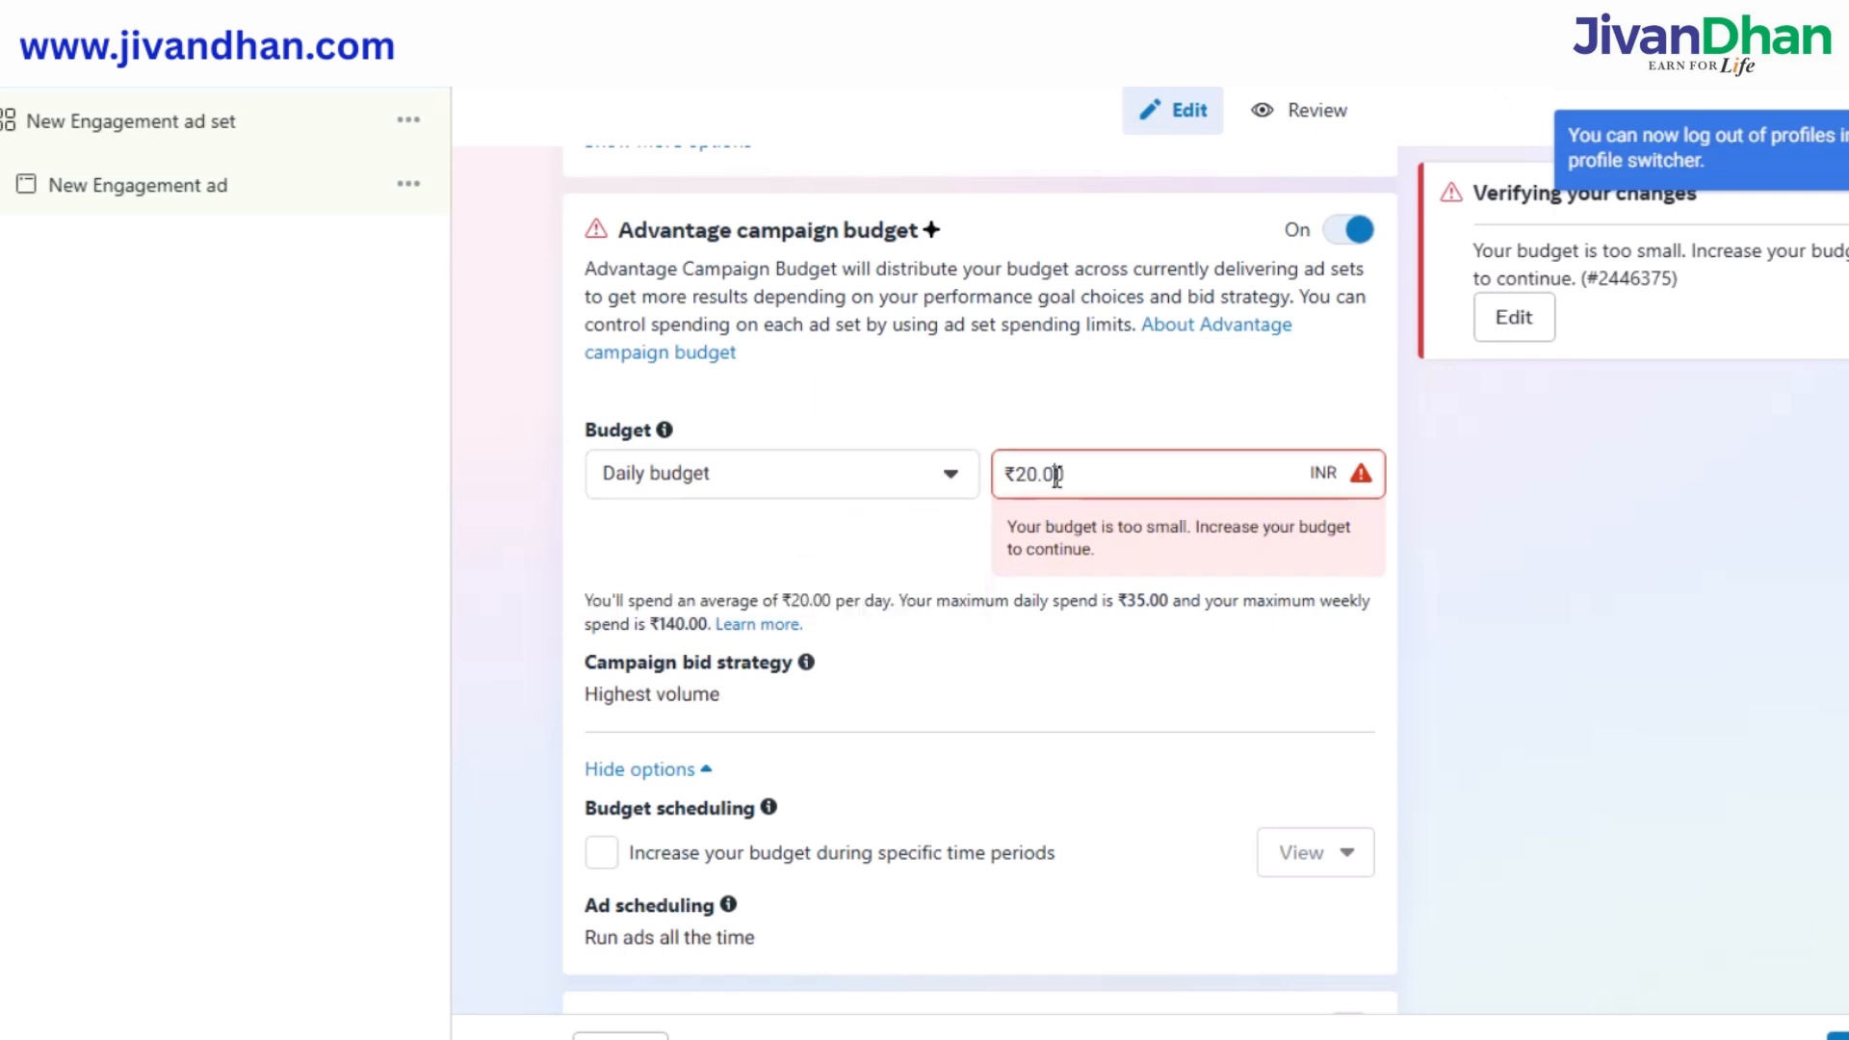
drag(1063, 473, 1041, 476)
key(BackSpace)
text(300)
click(966, 528)
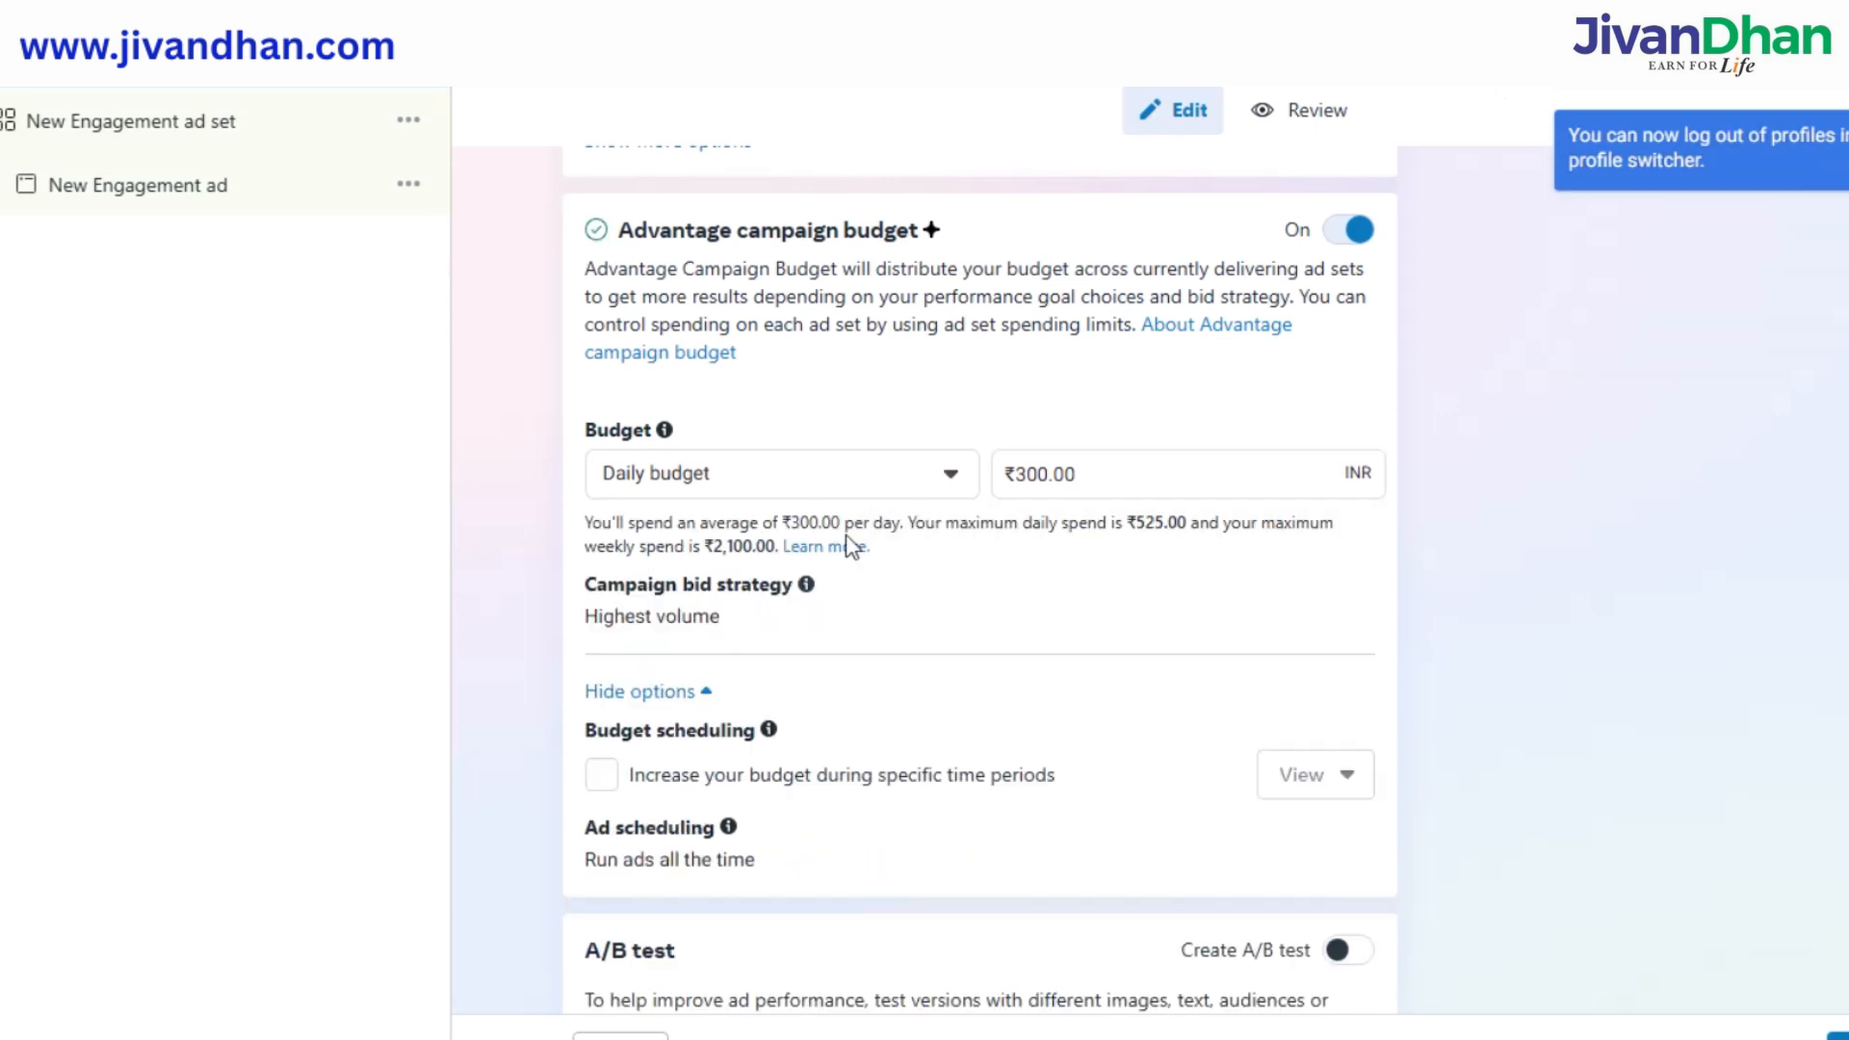
Switch the campaign bid strategy to Cost per result goal.
scroll(751, 603, down, 2)
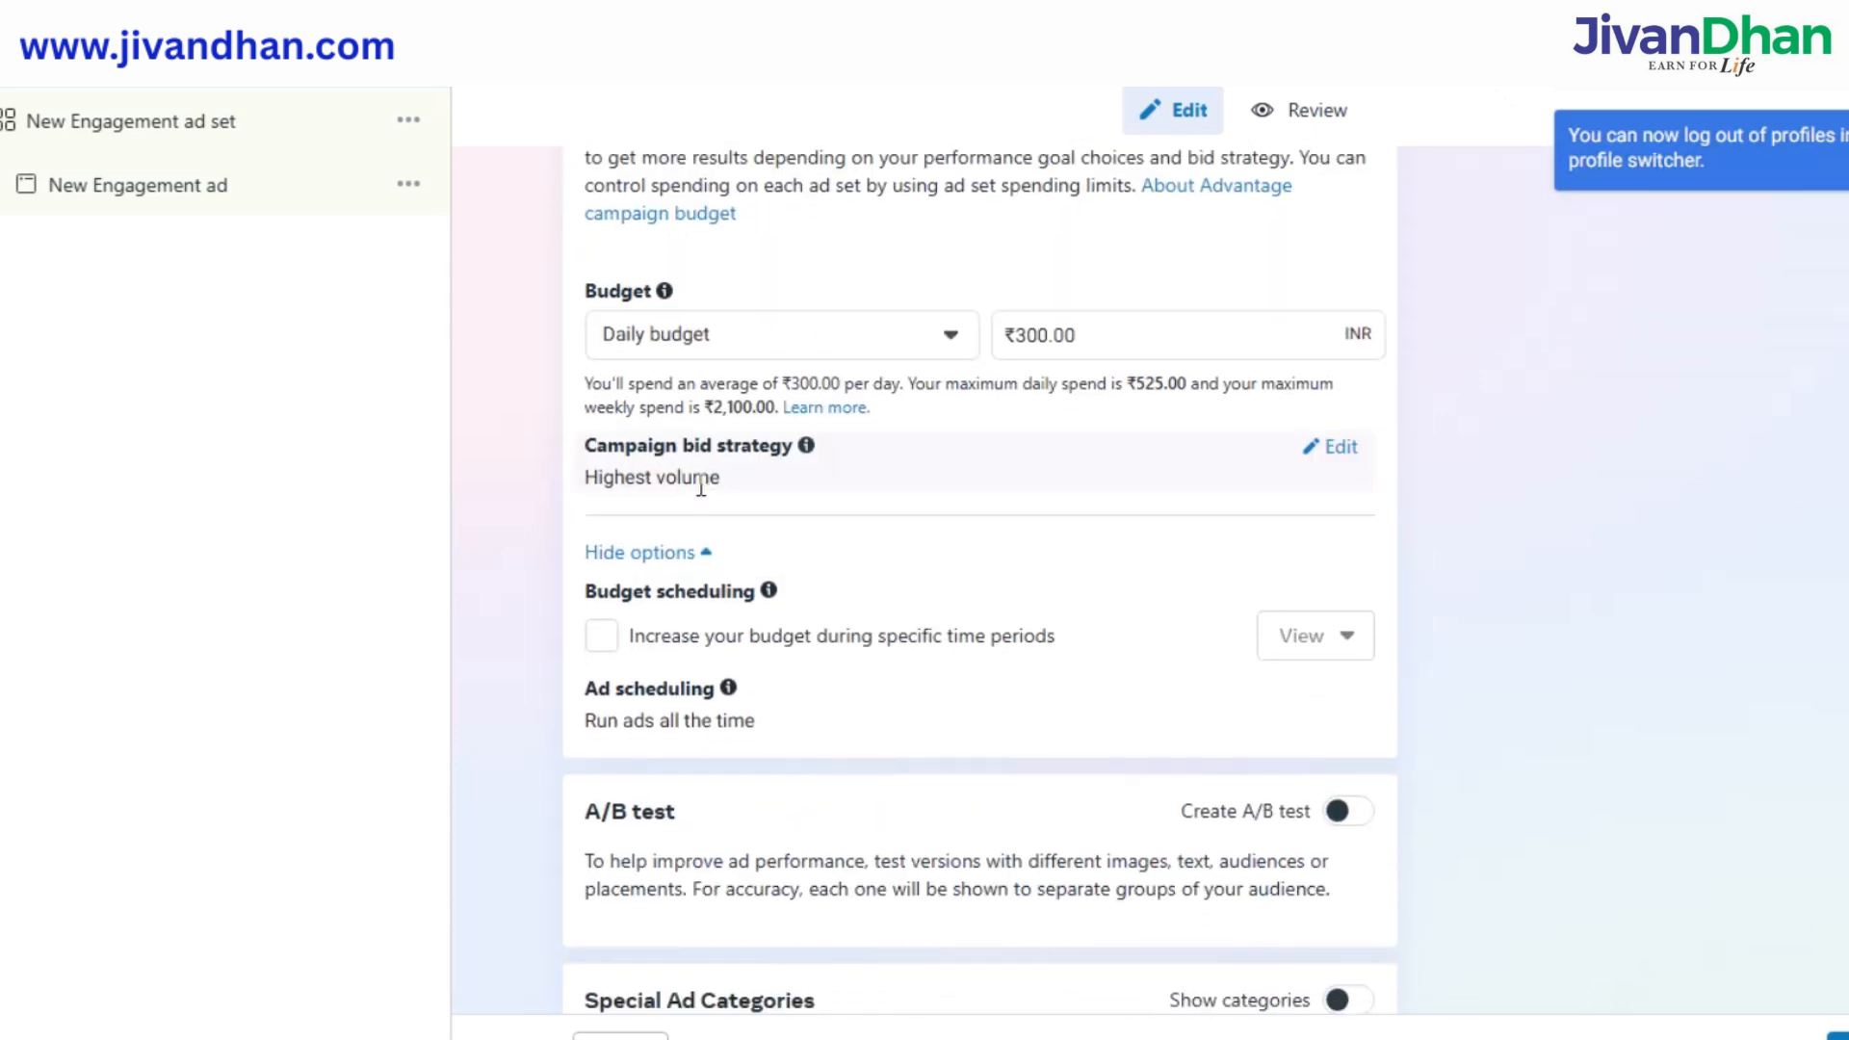
click(780, 476)
click(1329, 448)
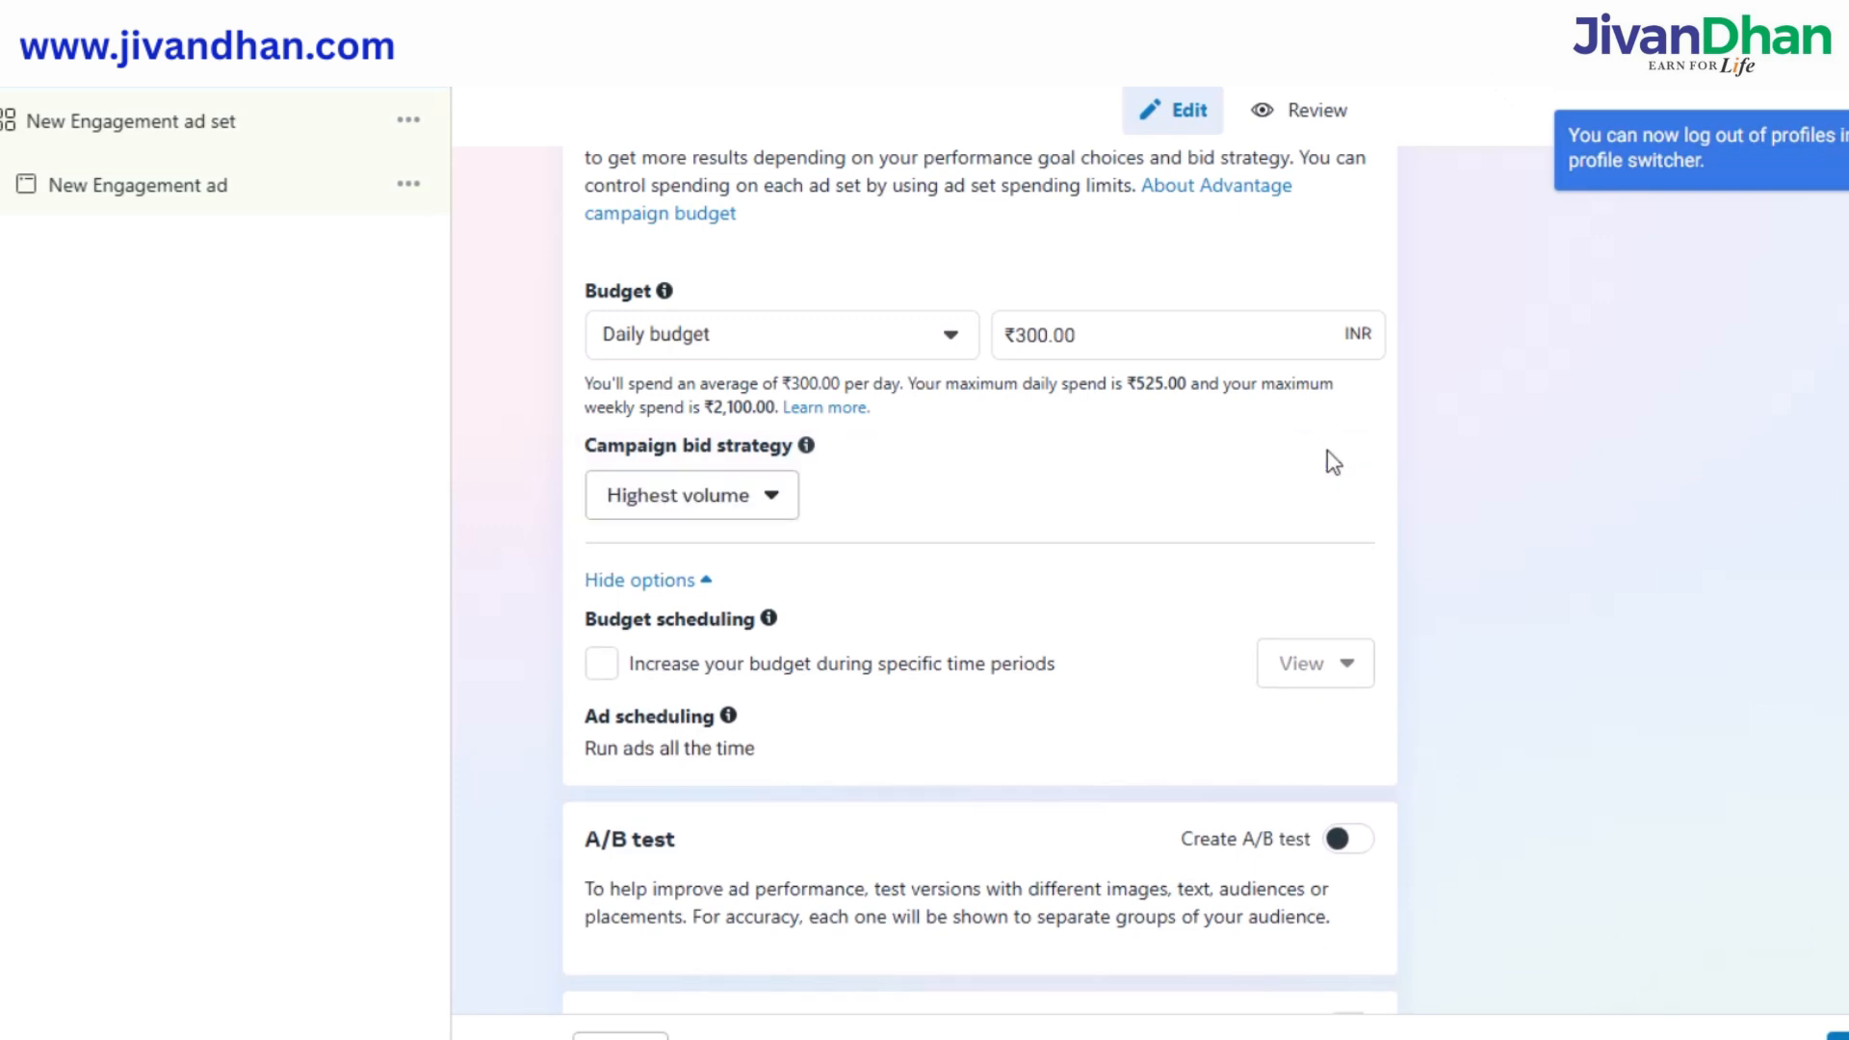
click(766, 490)
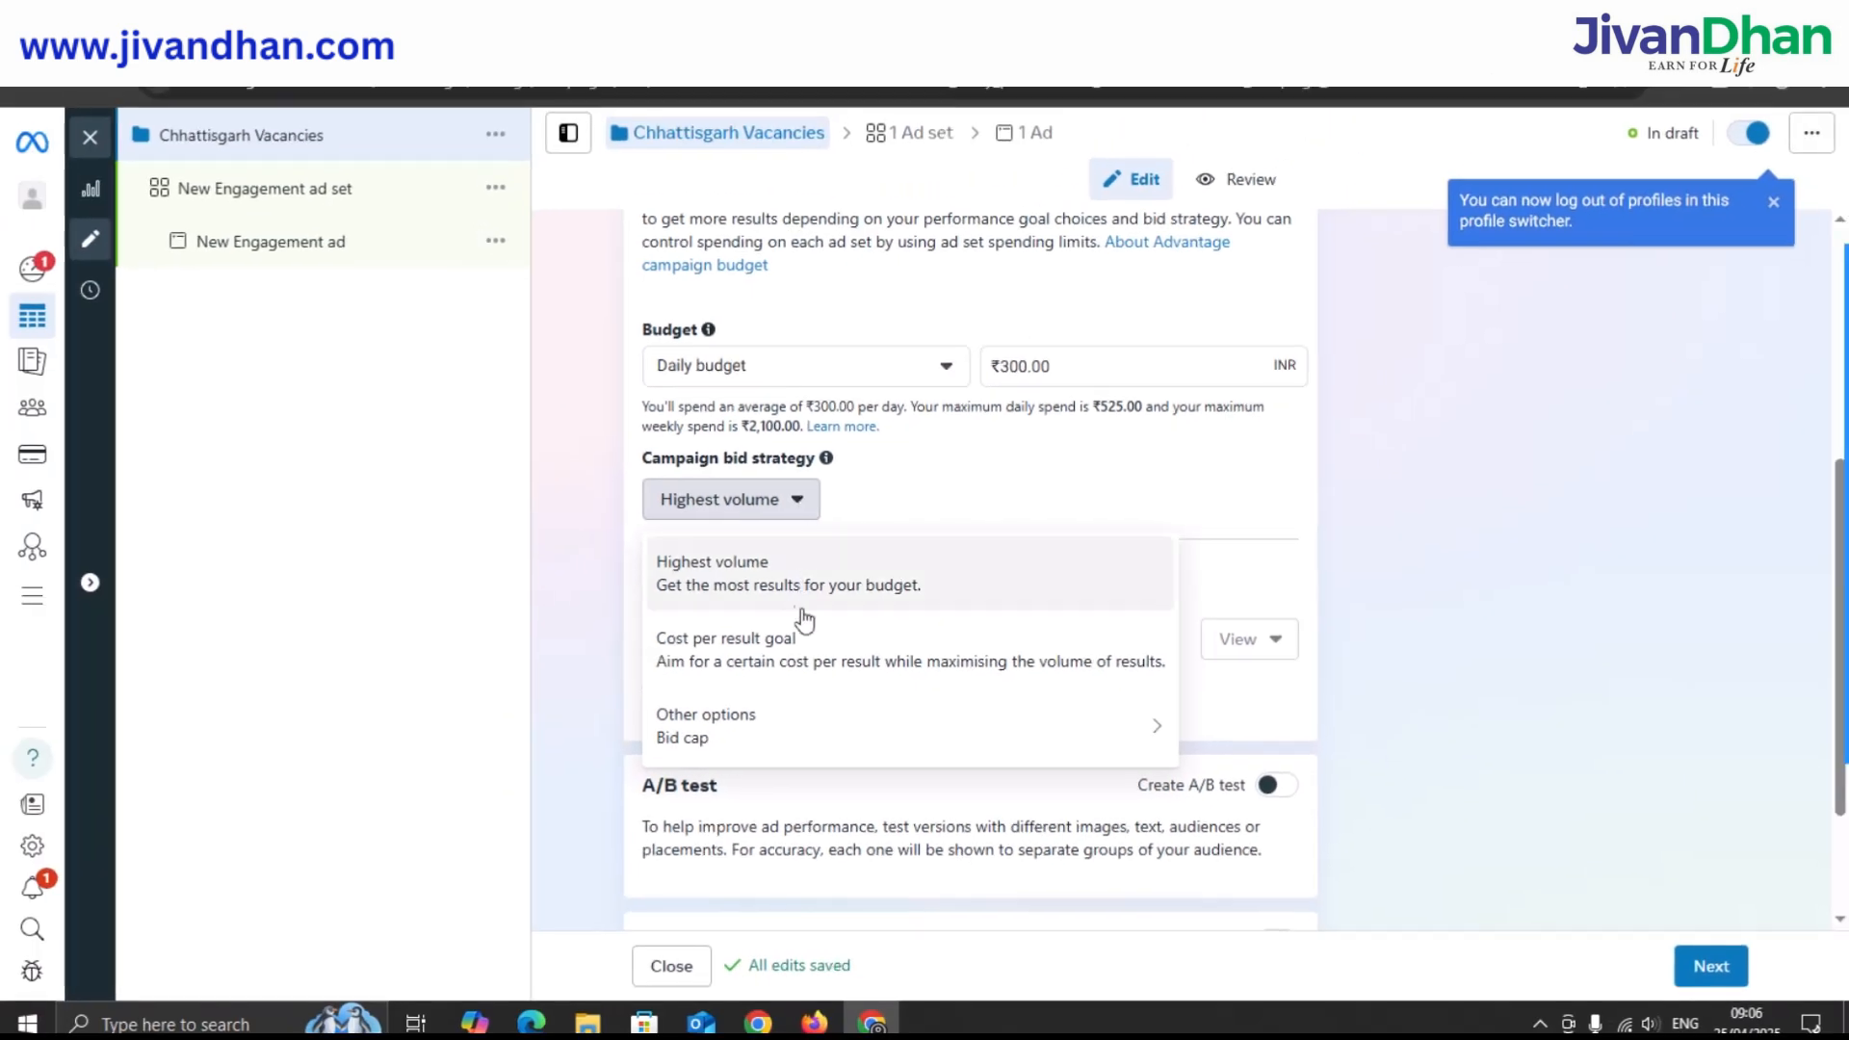
click(807, 647)
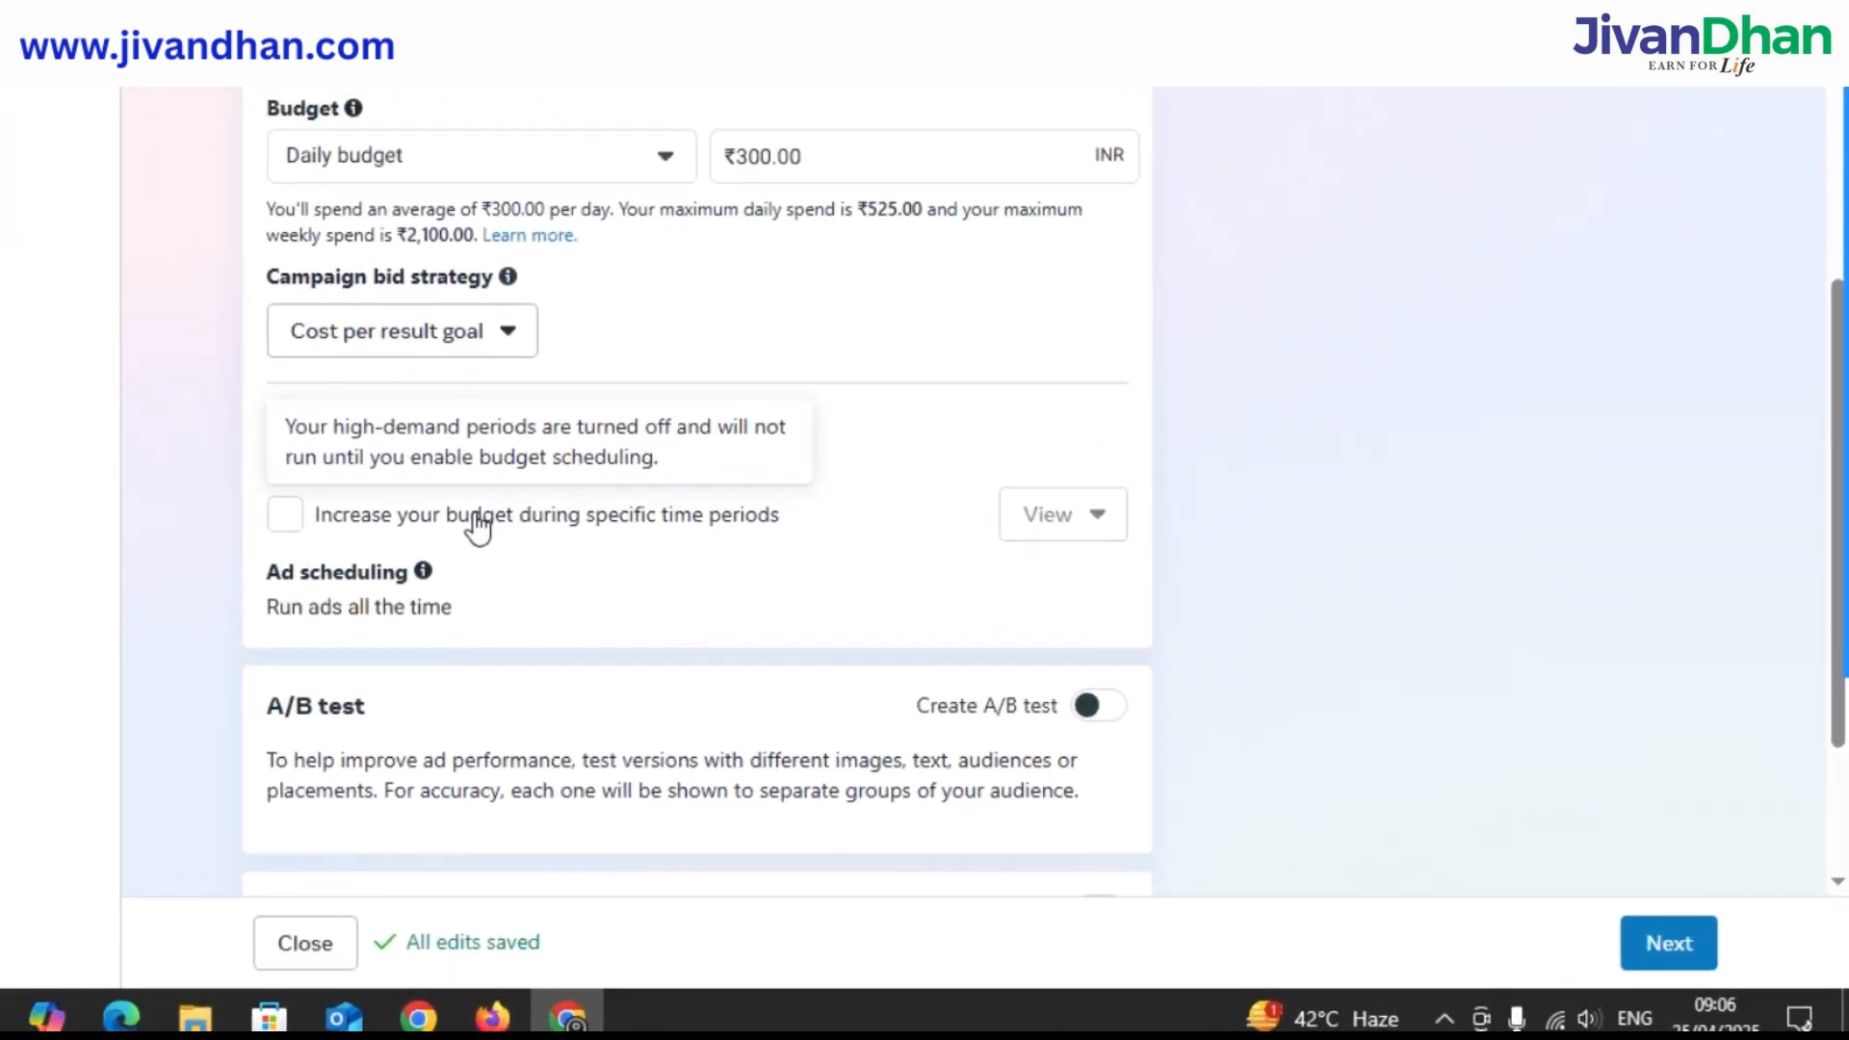
scroll(881, 405, down, 1)
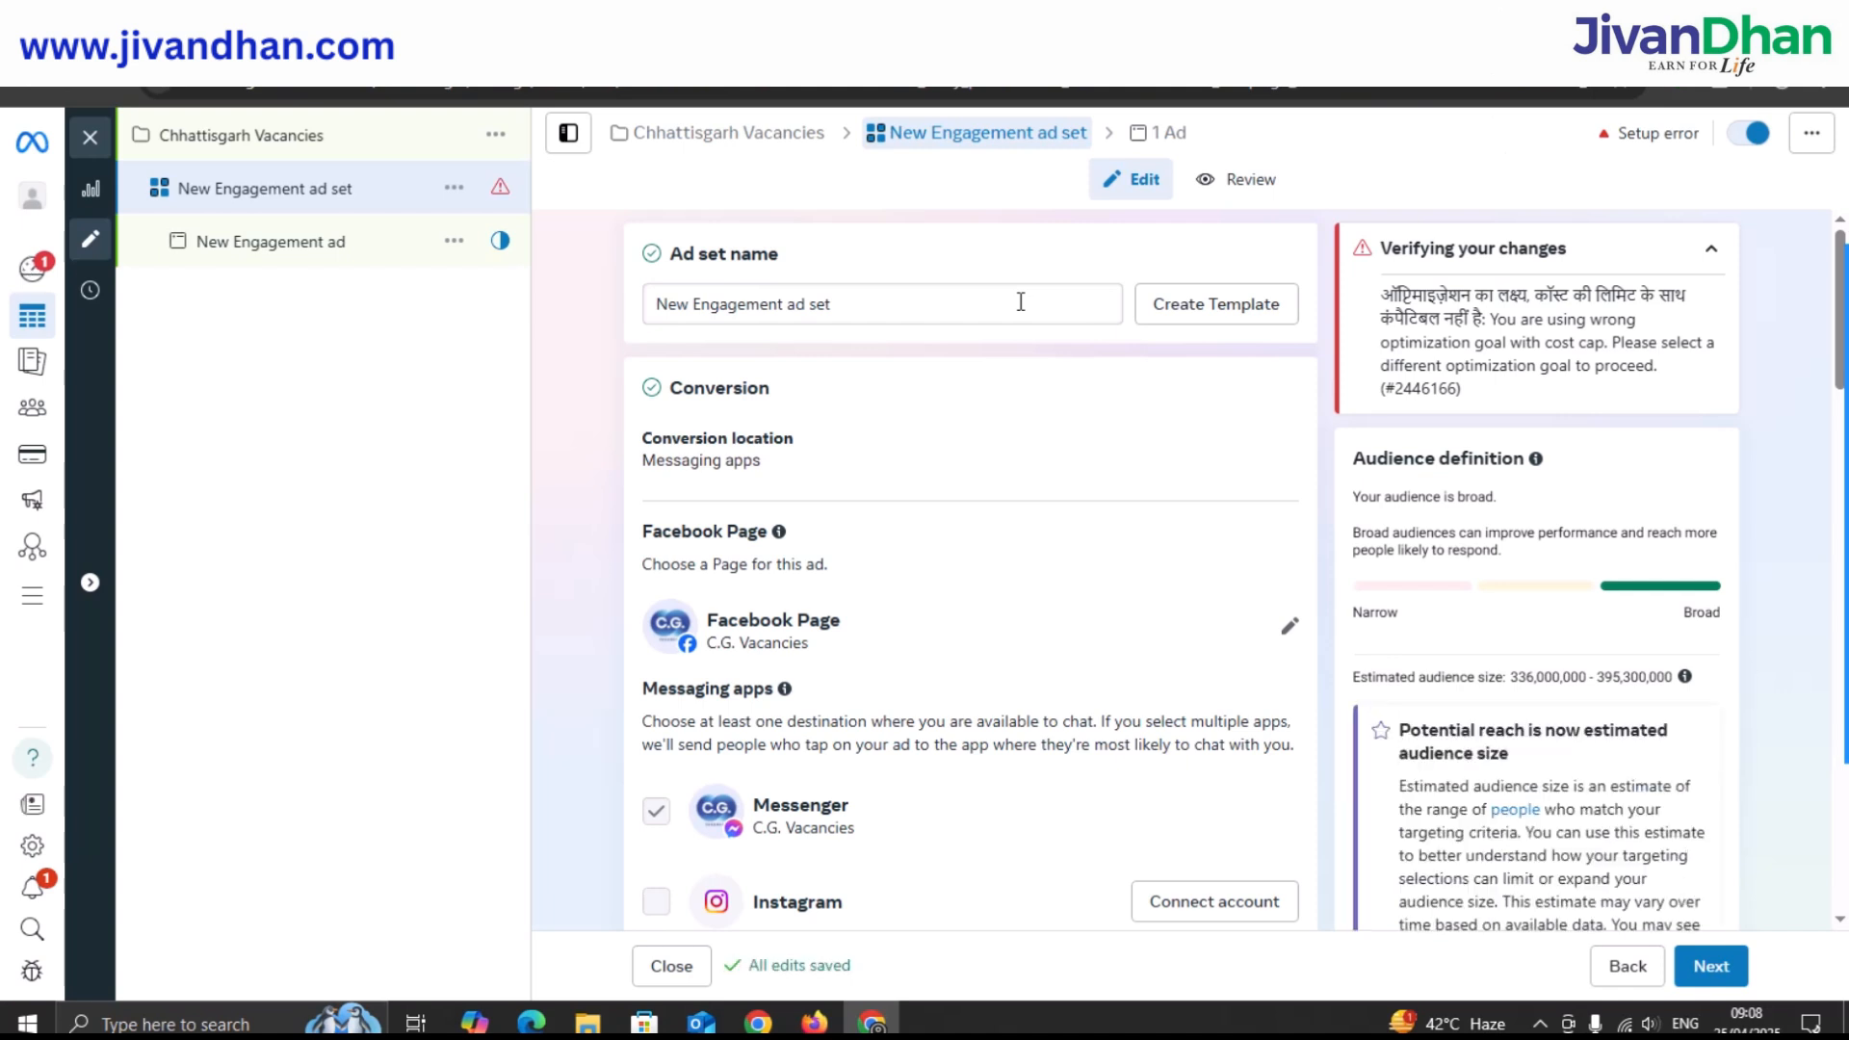
Set the ad set's conversion location to Calls, maximising number of calls.
click(1020, 305)
click(1110, 464)
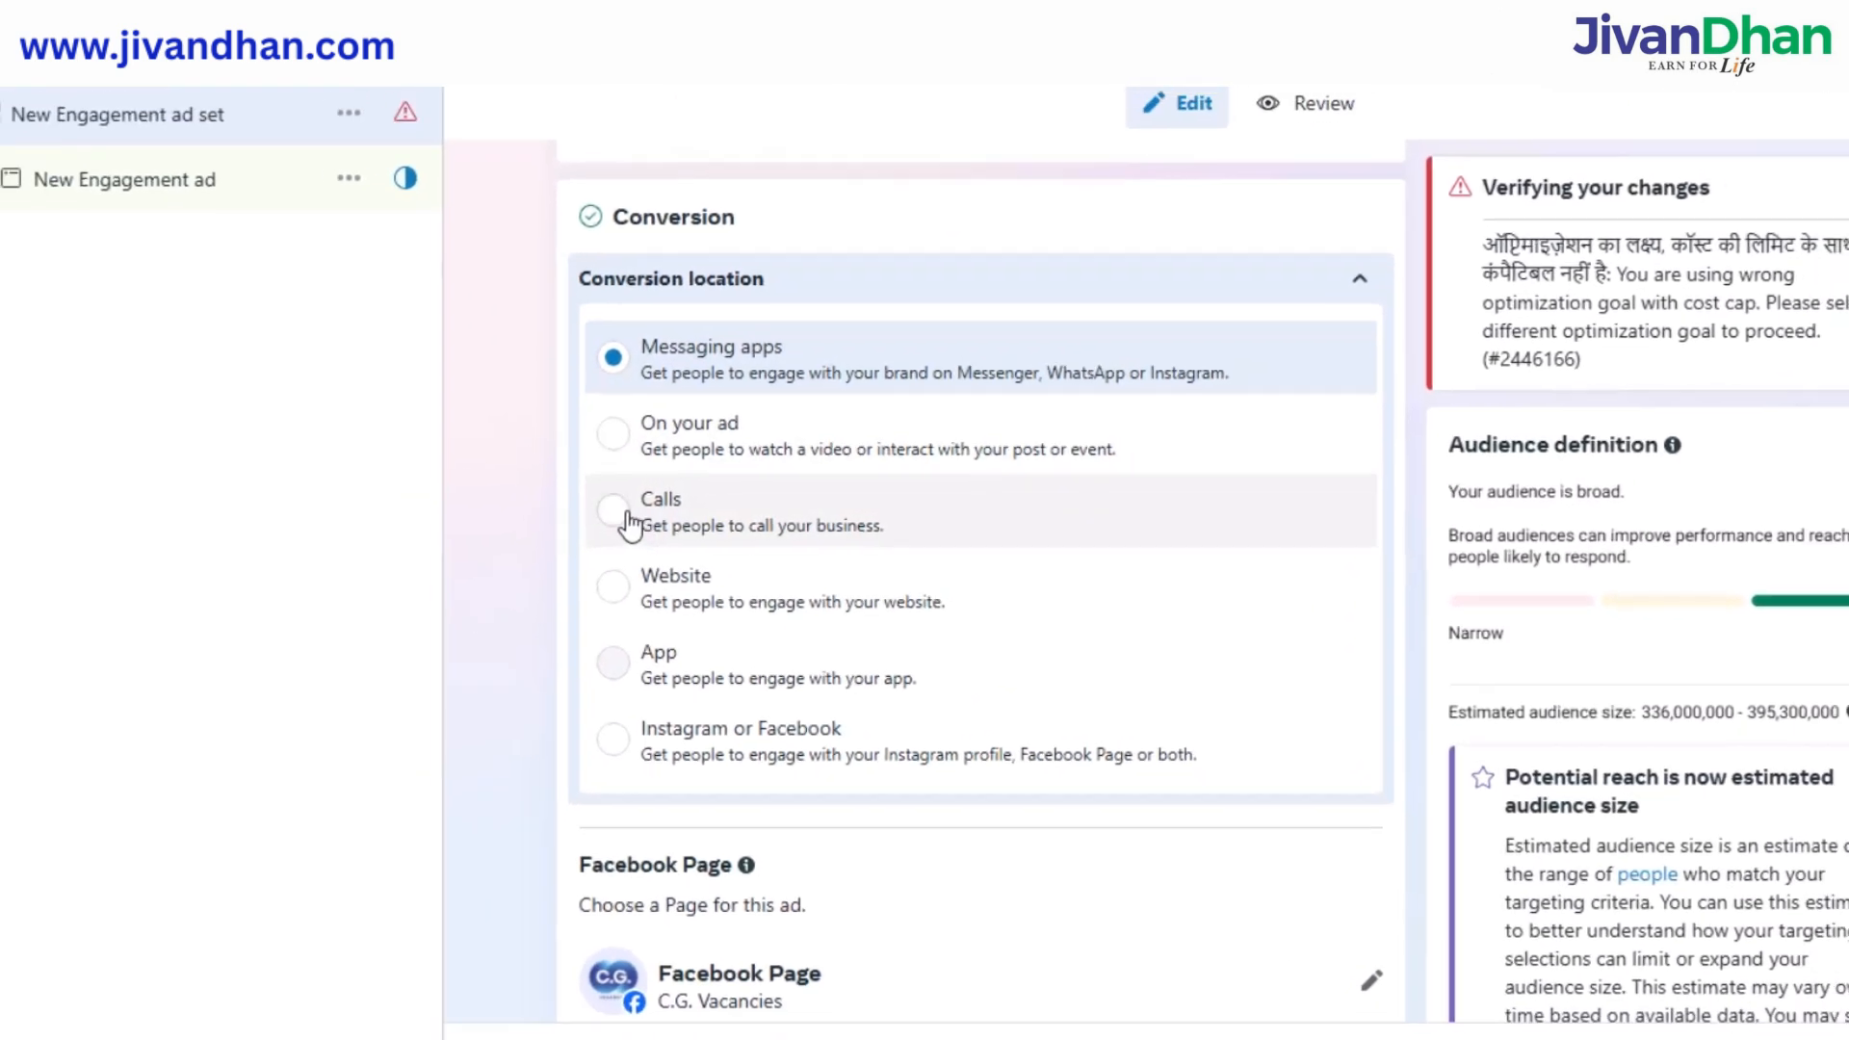
click(643, 520)
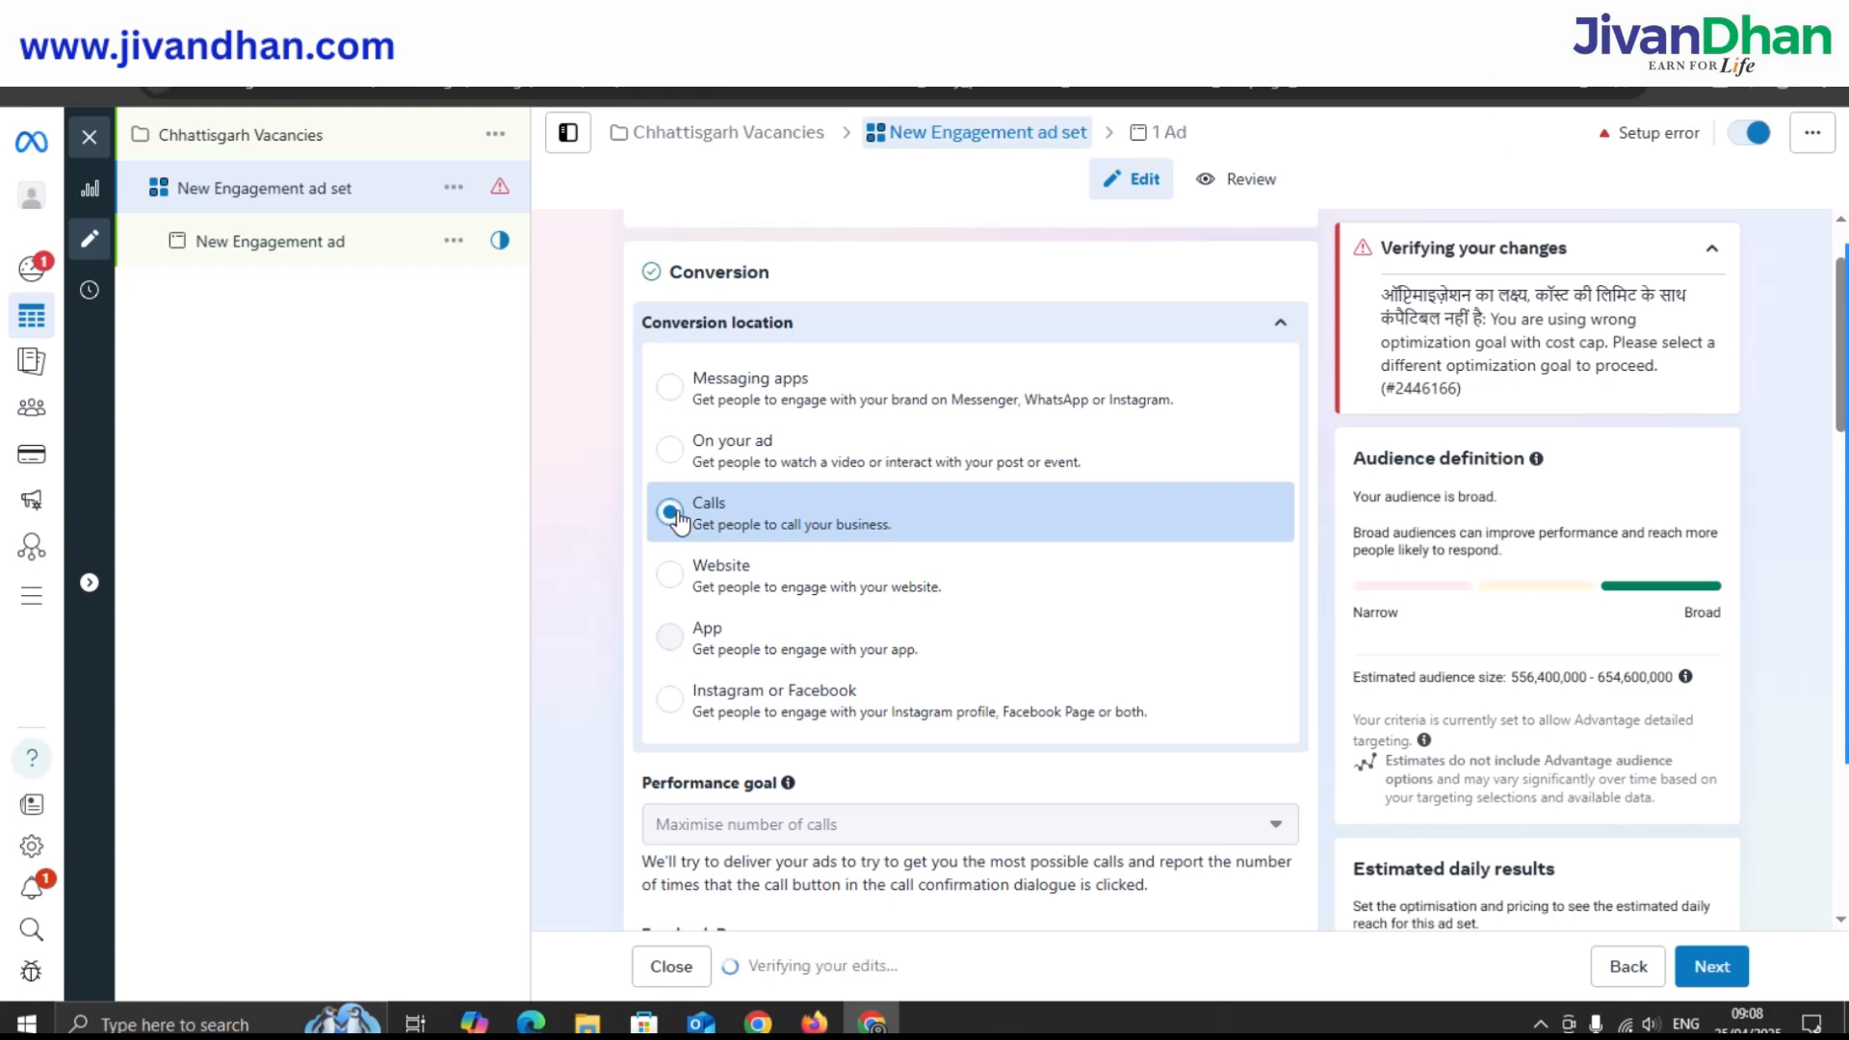
scroll(862, 510, down, 2)
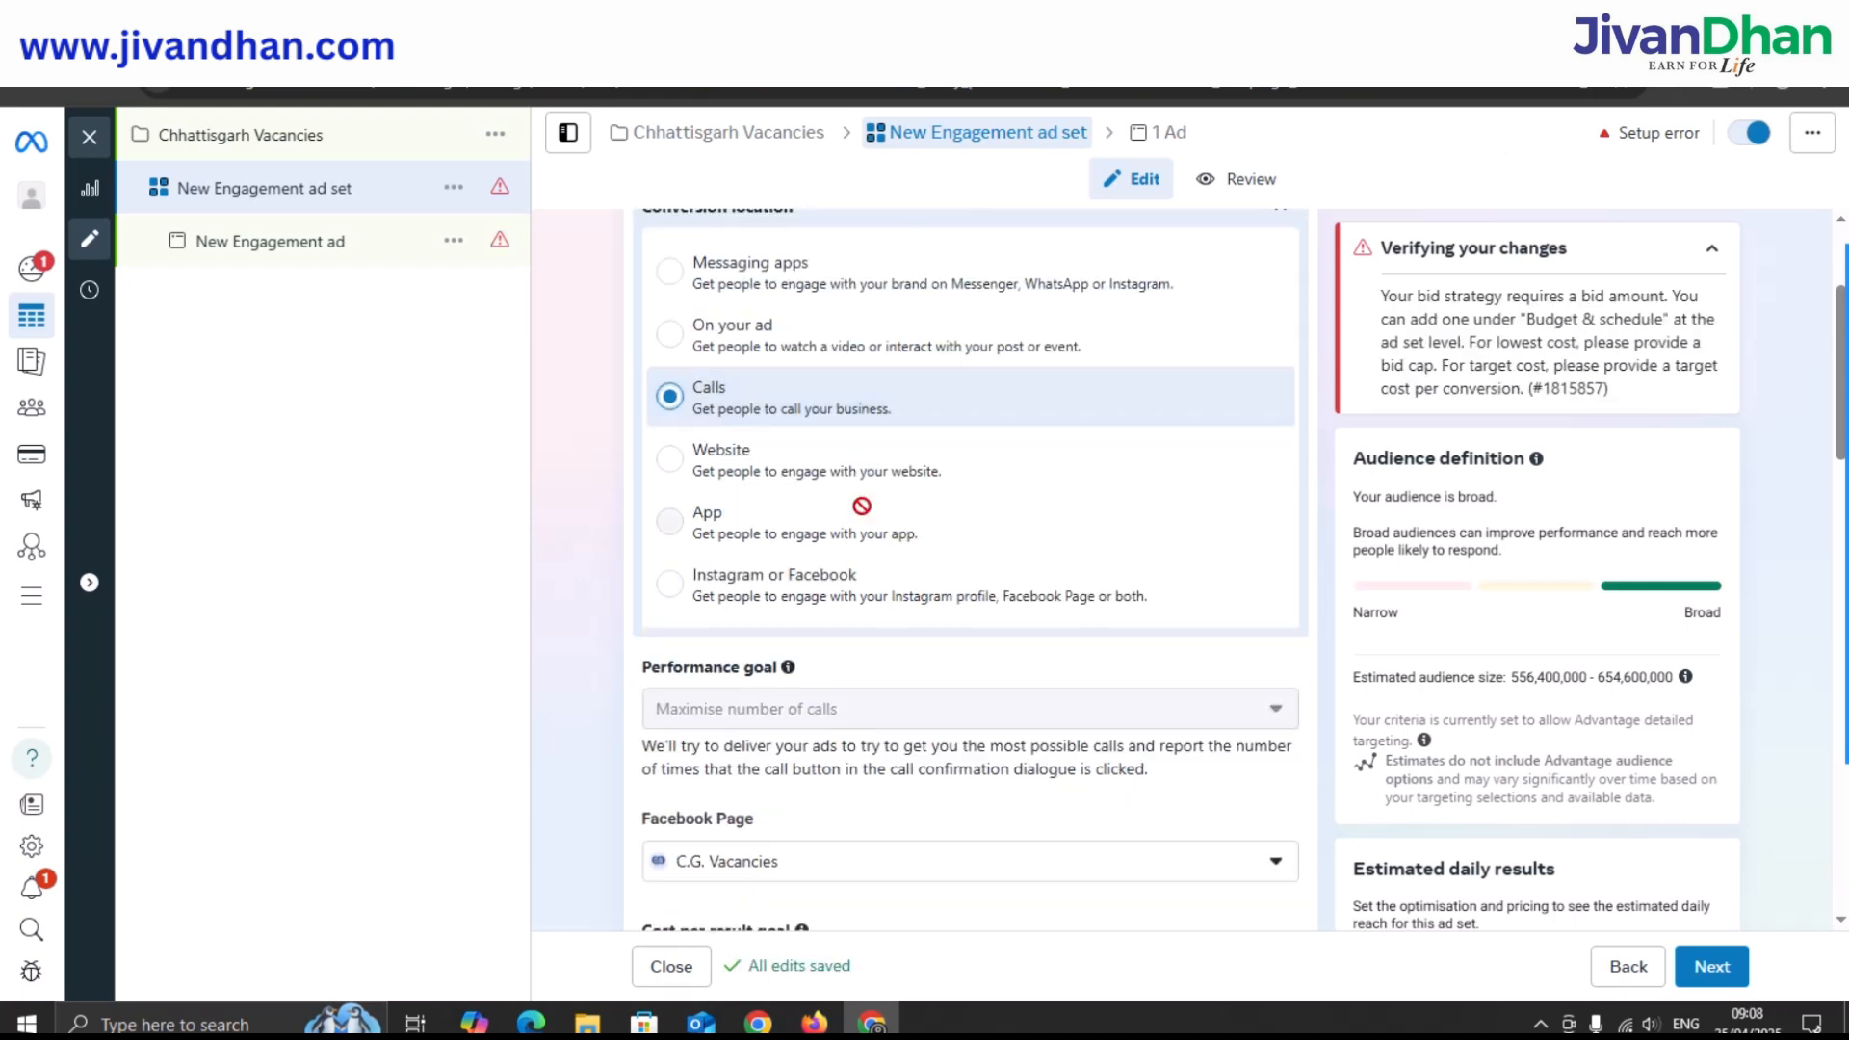
scroll(862, 505, down, 2)
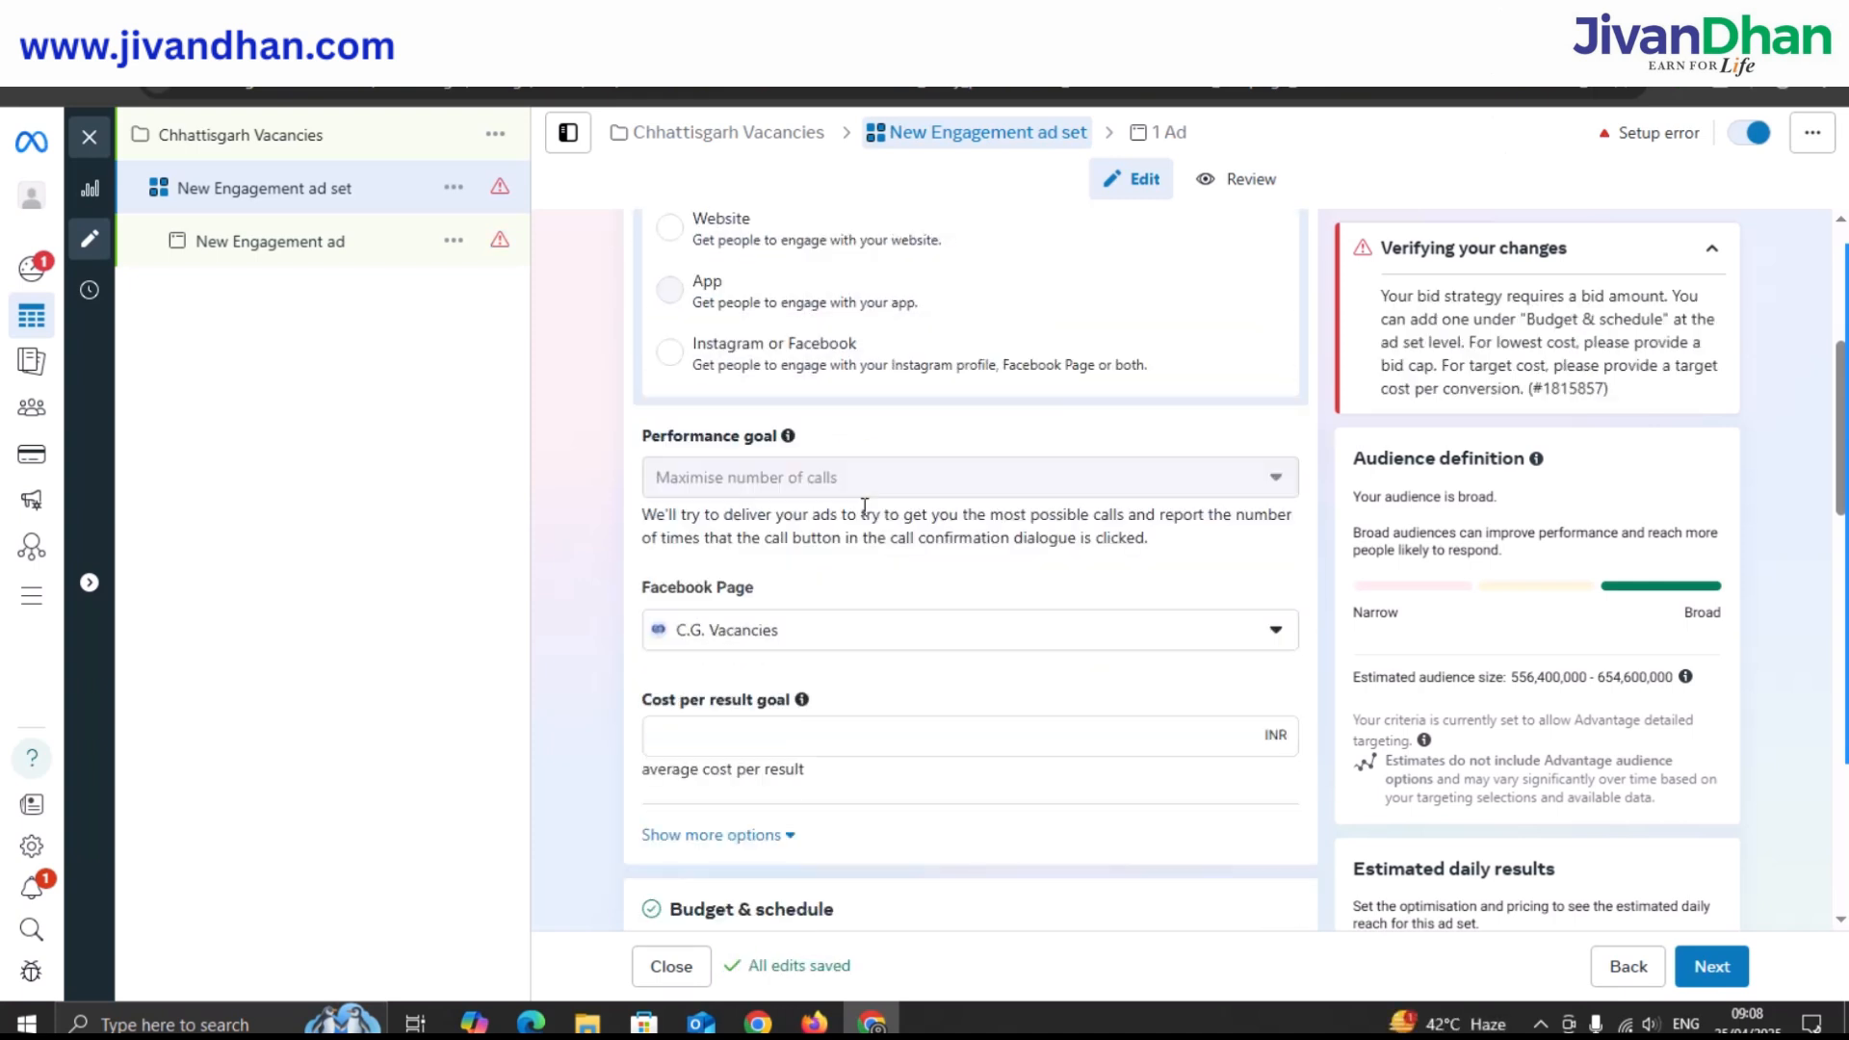
scroll(863, 505, down, 1)
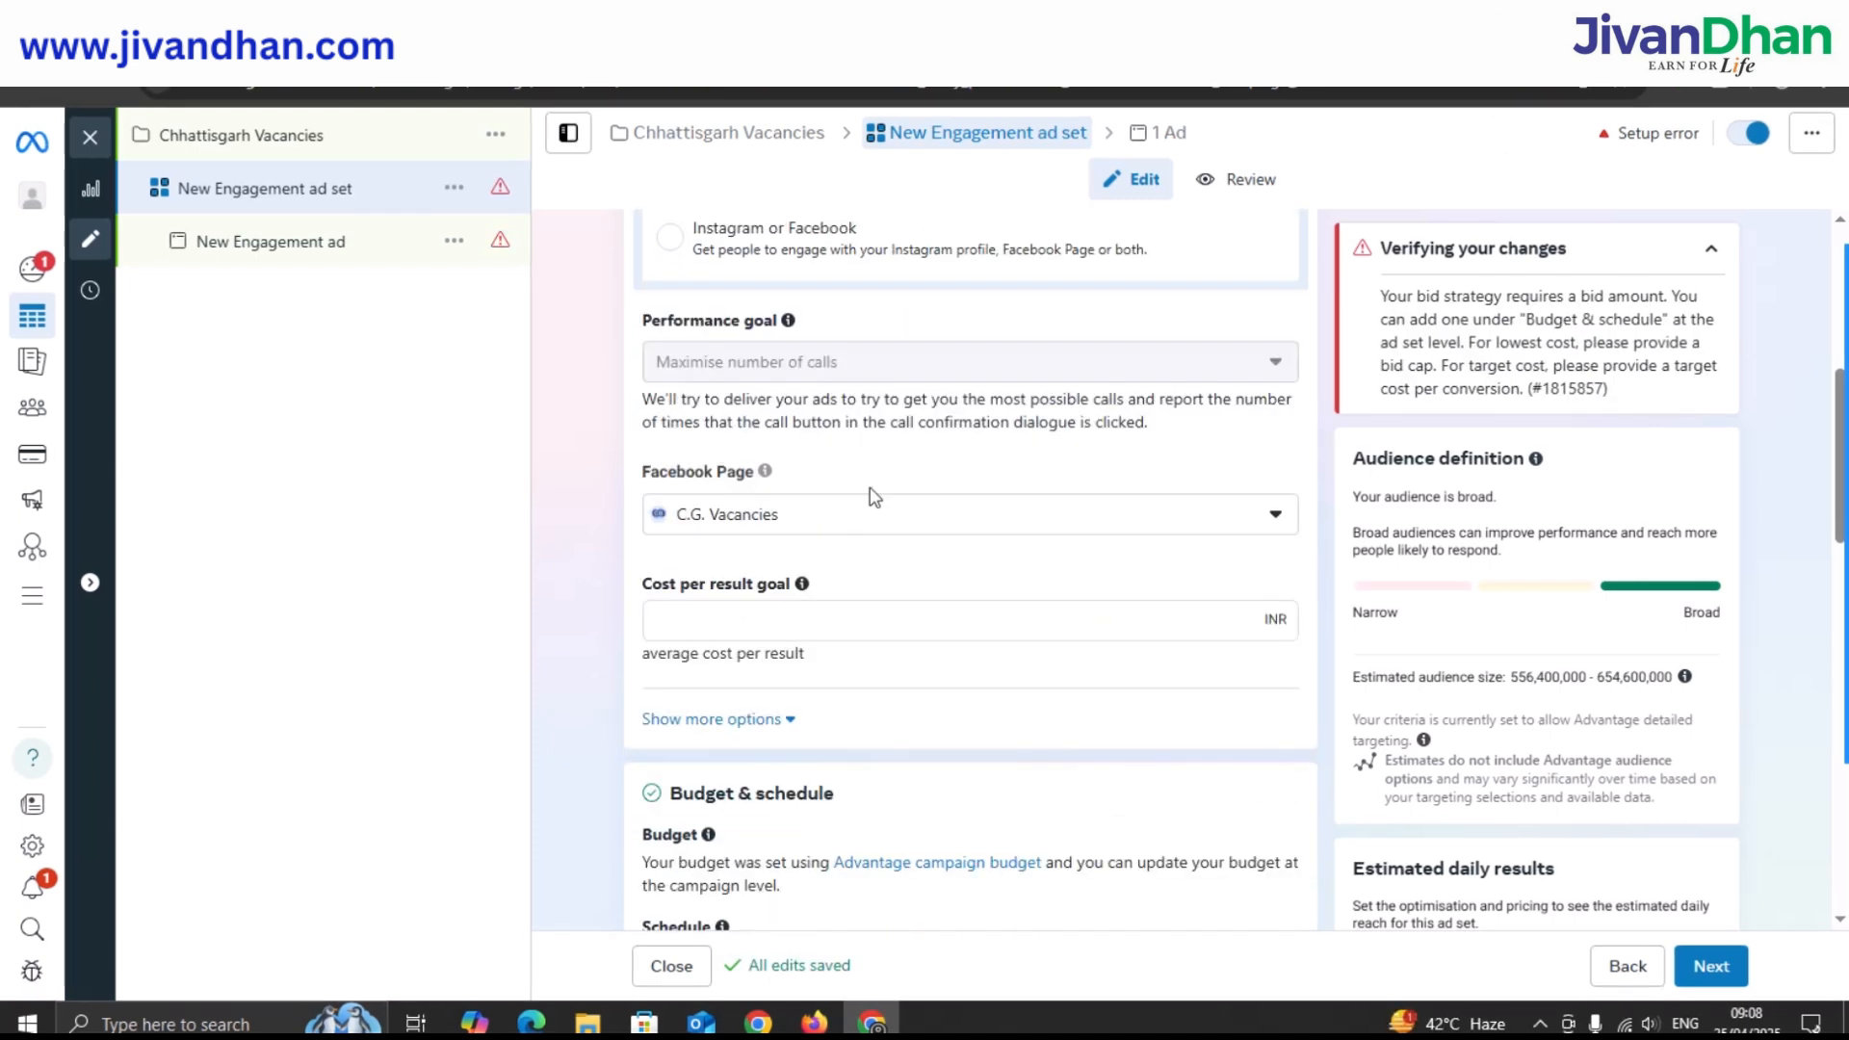
click(927, 525)
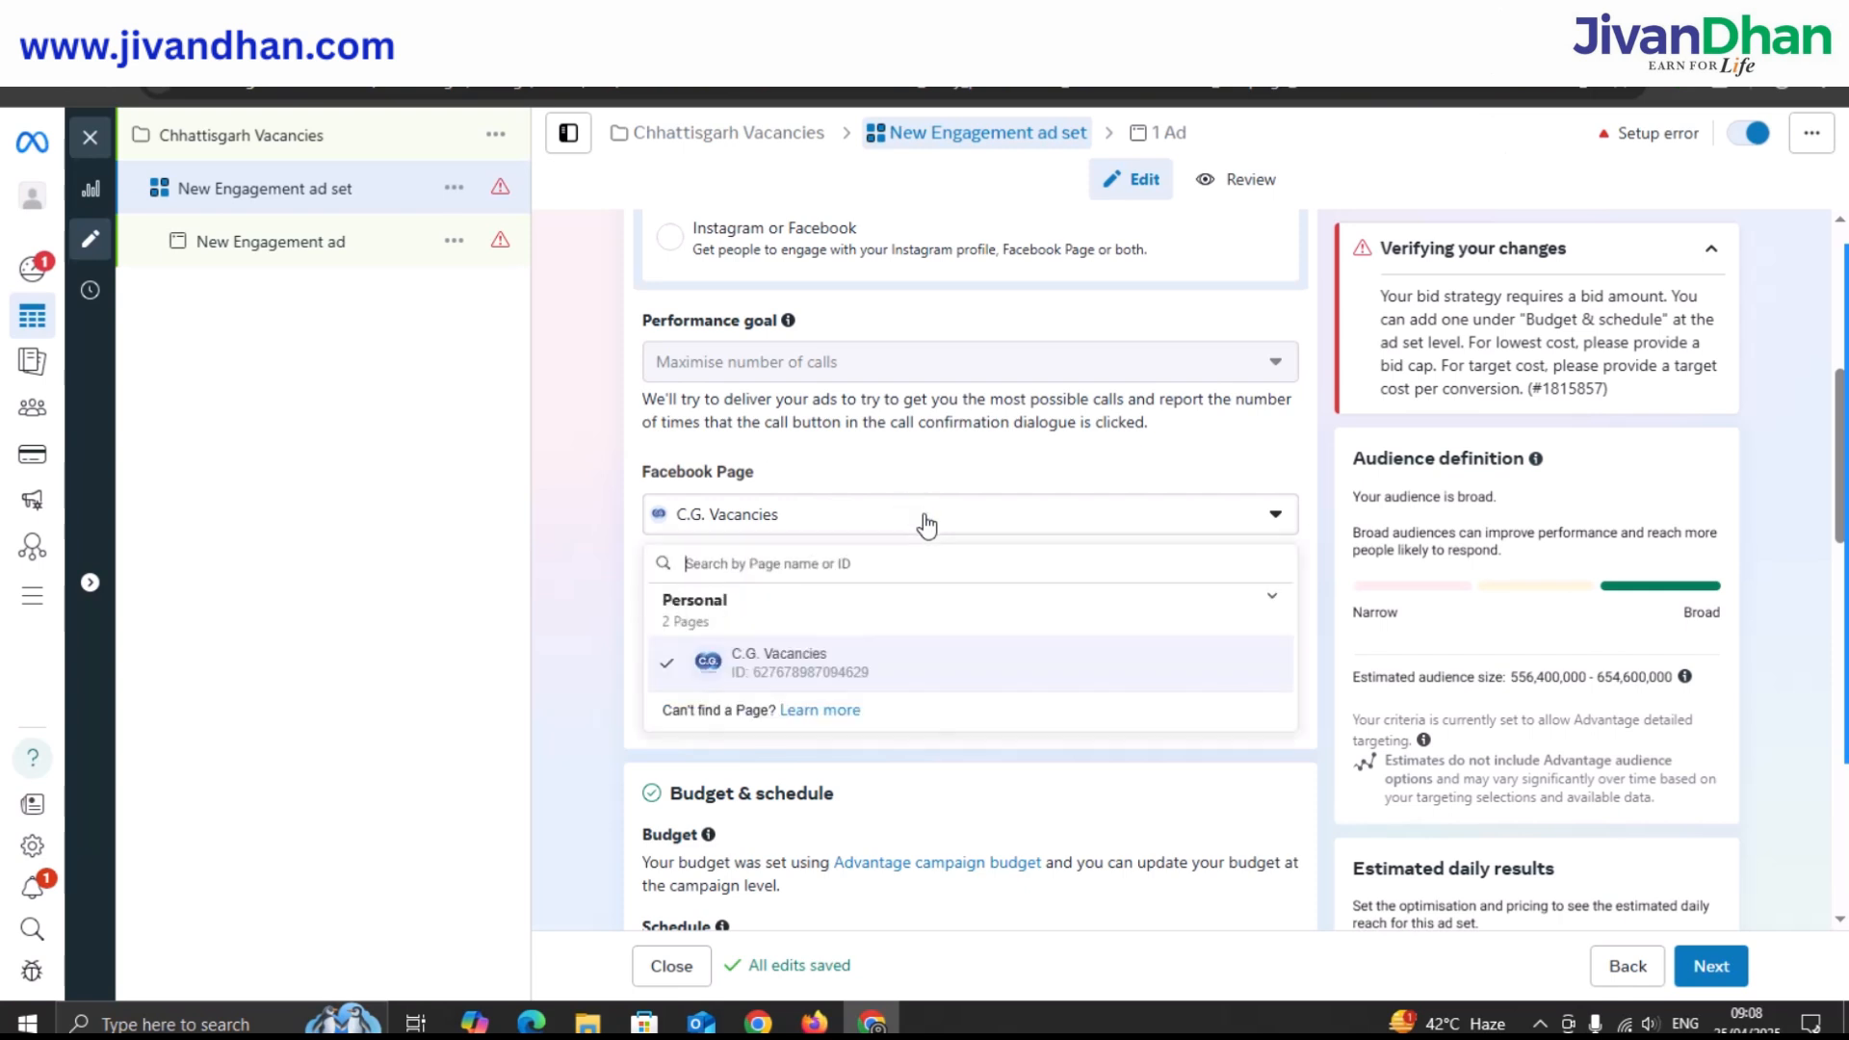
Keep C.G. Vacancies as the Facebook Page and set a 25 INR cost per result goal.
click(850, 673)
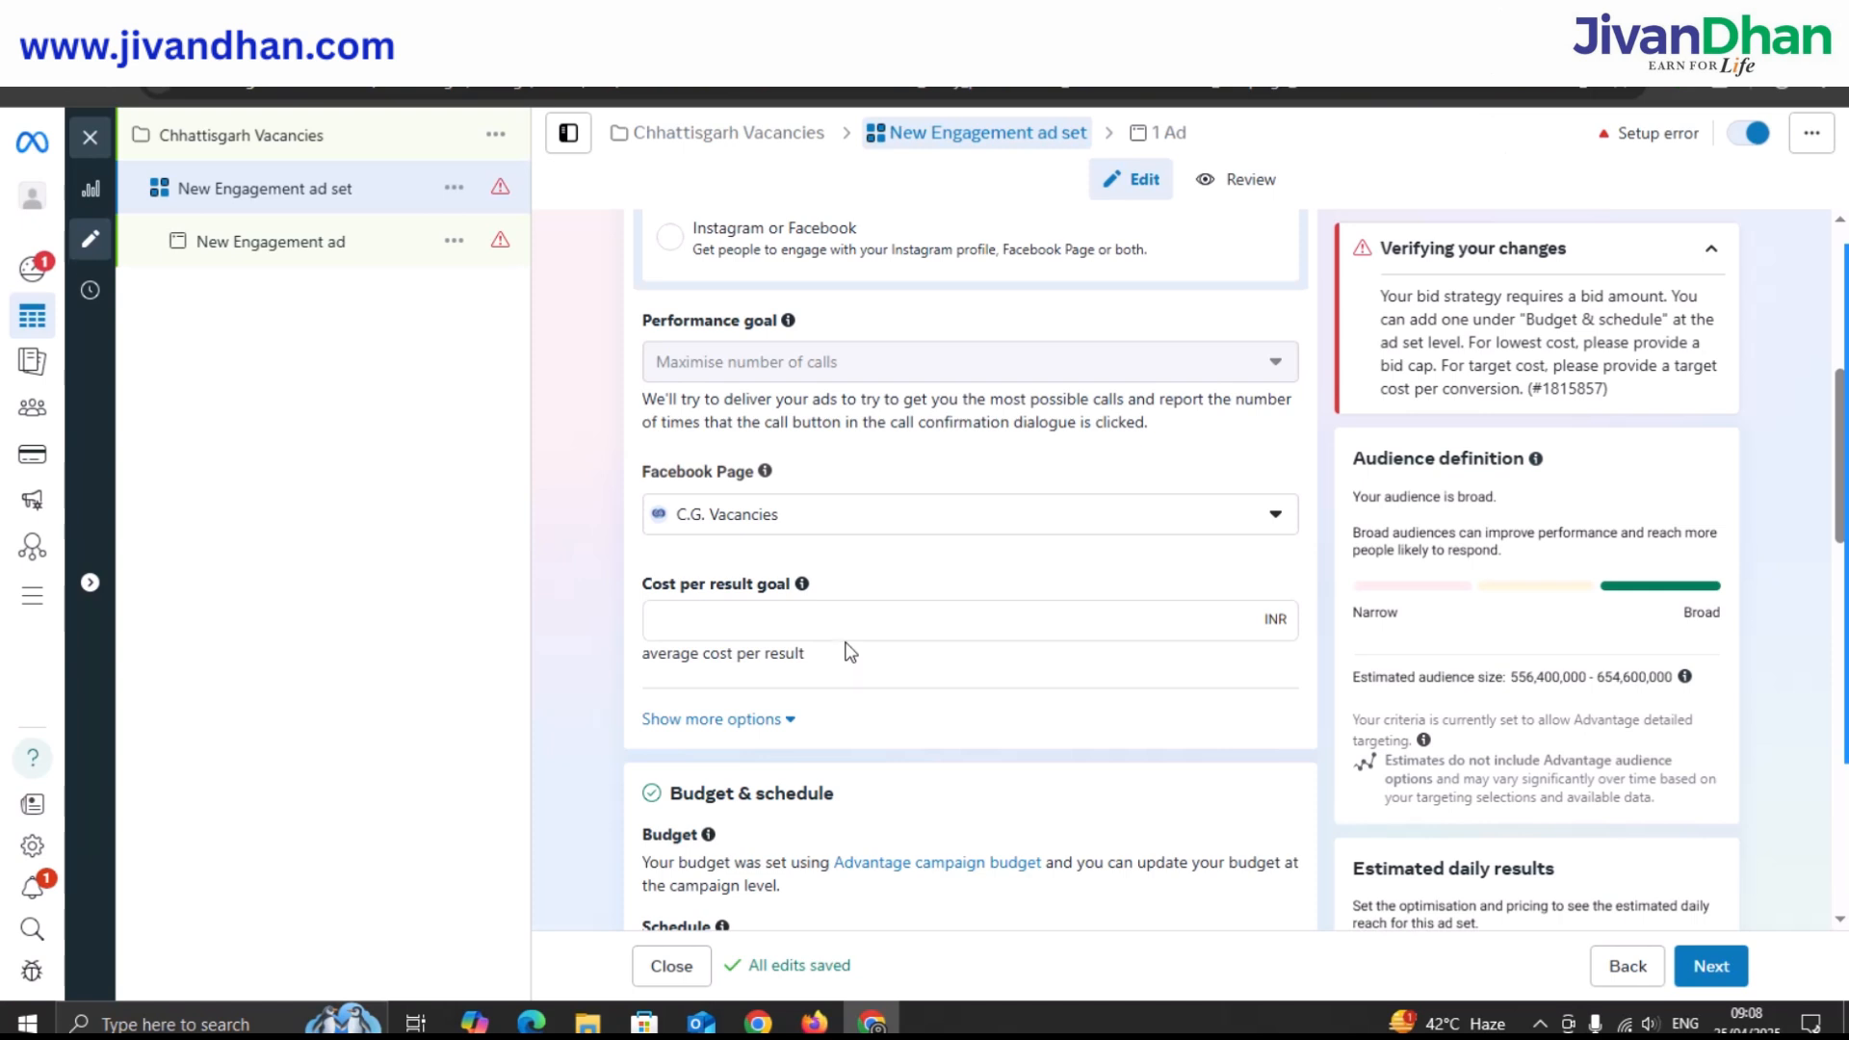
scroll(847, 655, down, 1)
click(766, 506)
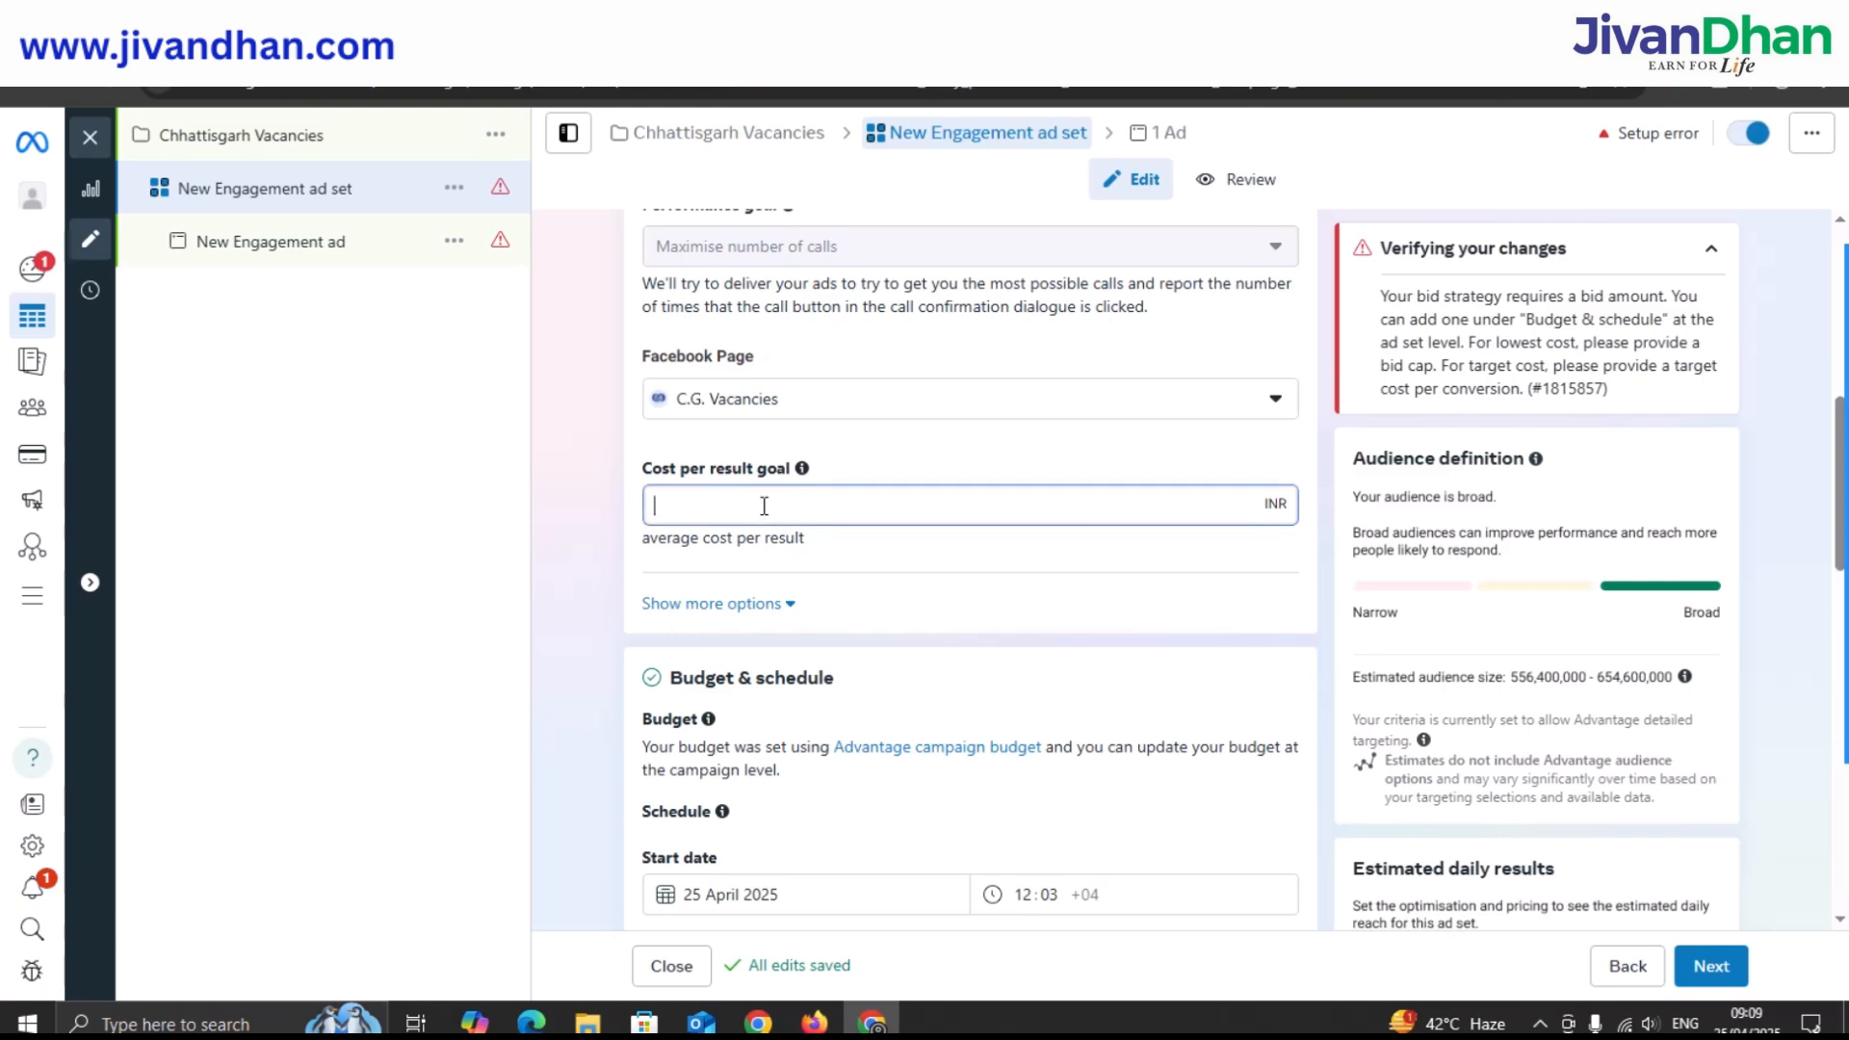
text(25)
scroll(764, 505, down, 1)
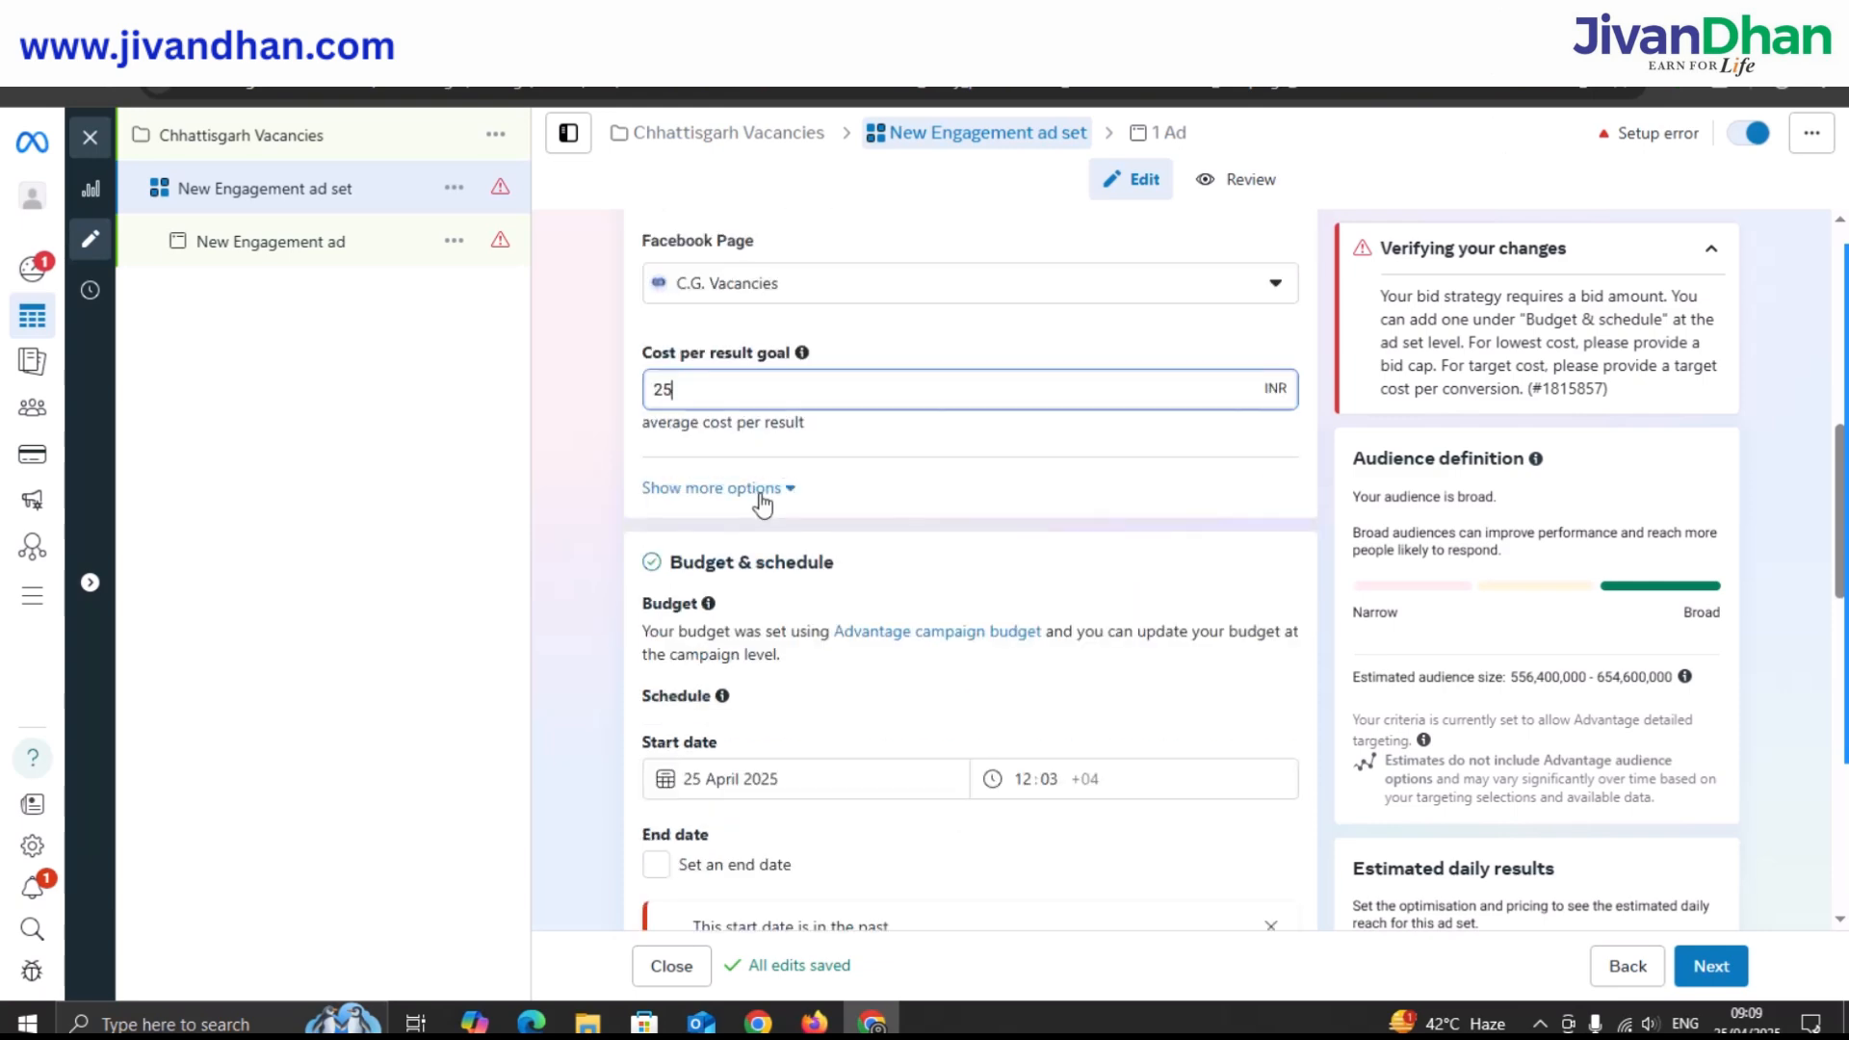
click(812, 433)
scroll(719, 437, down, 3)
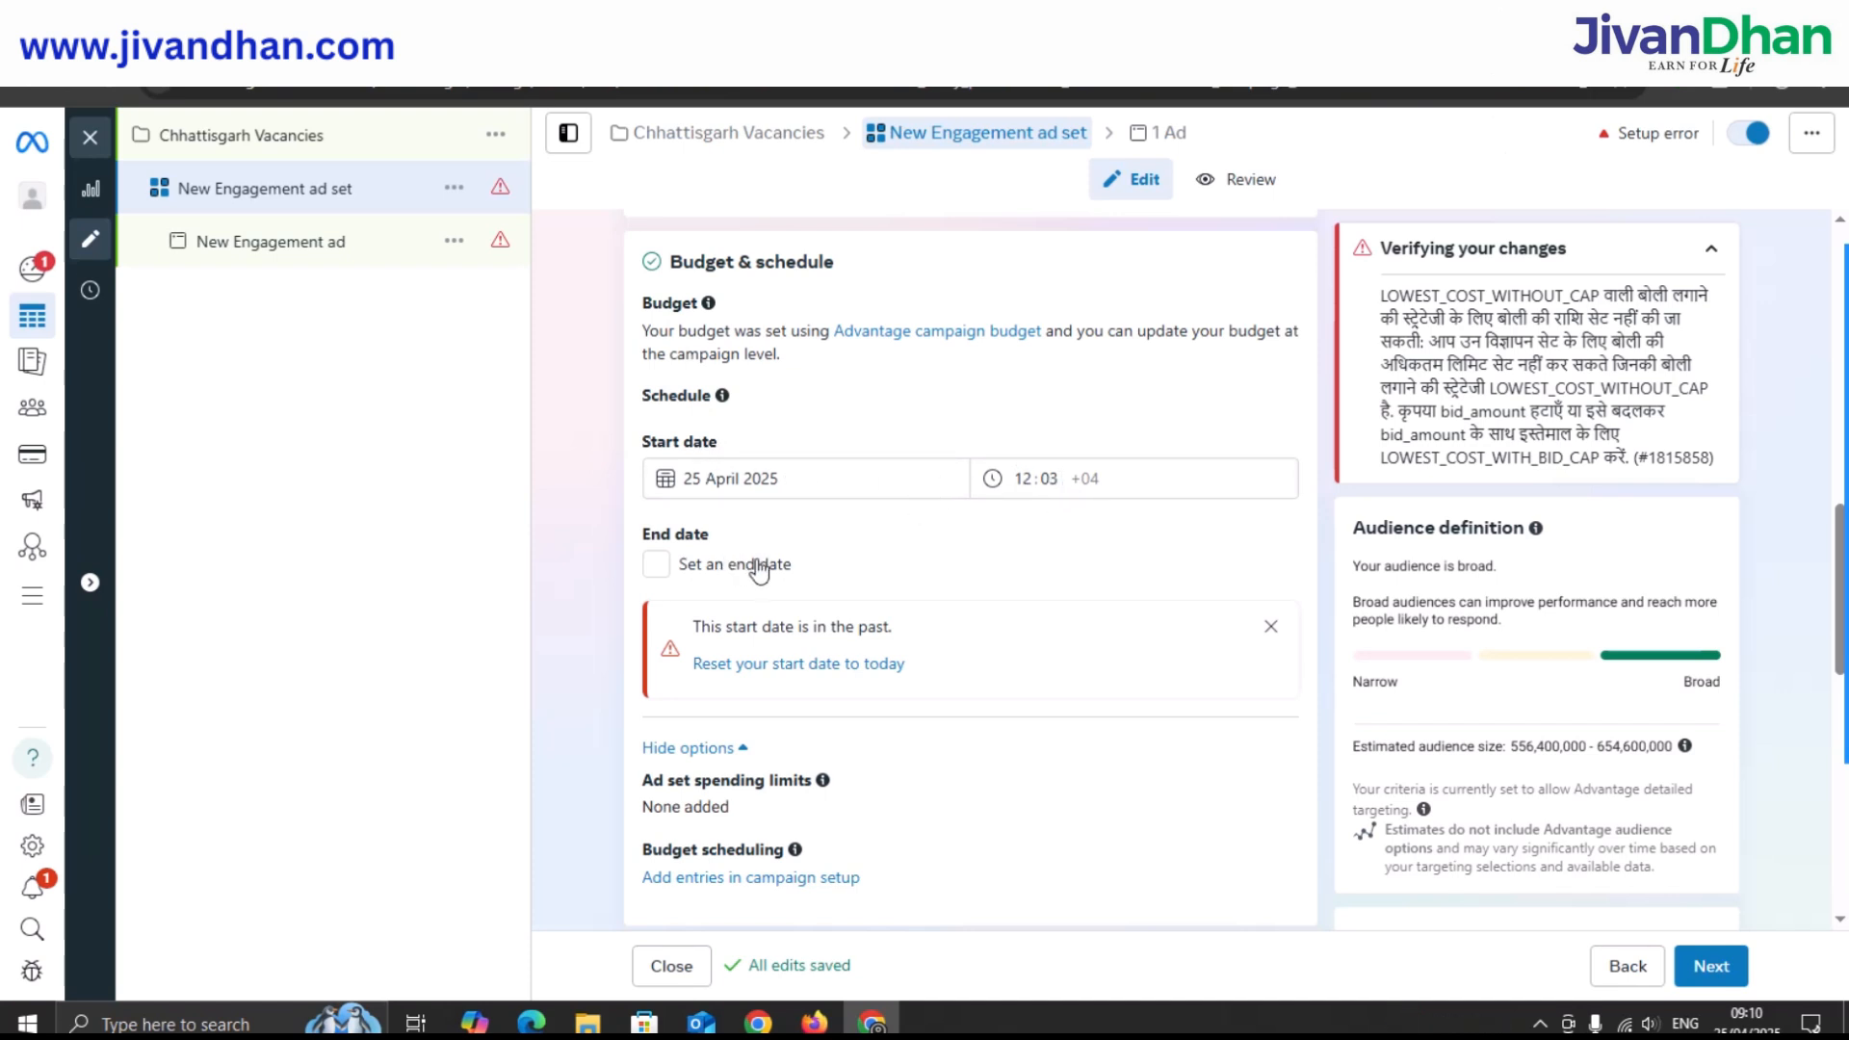
Close the 'start date is in the past' warning and scroll down to the audience Locations.
scroll(847, 533, down, 1)
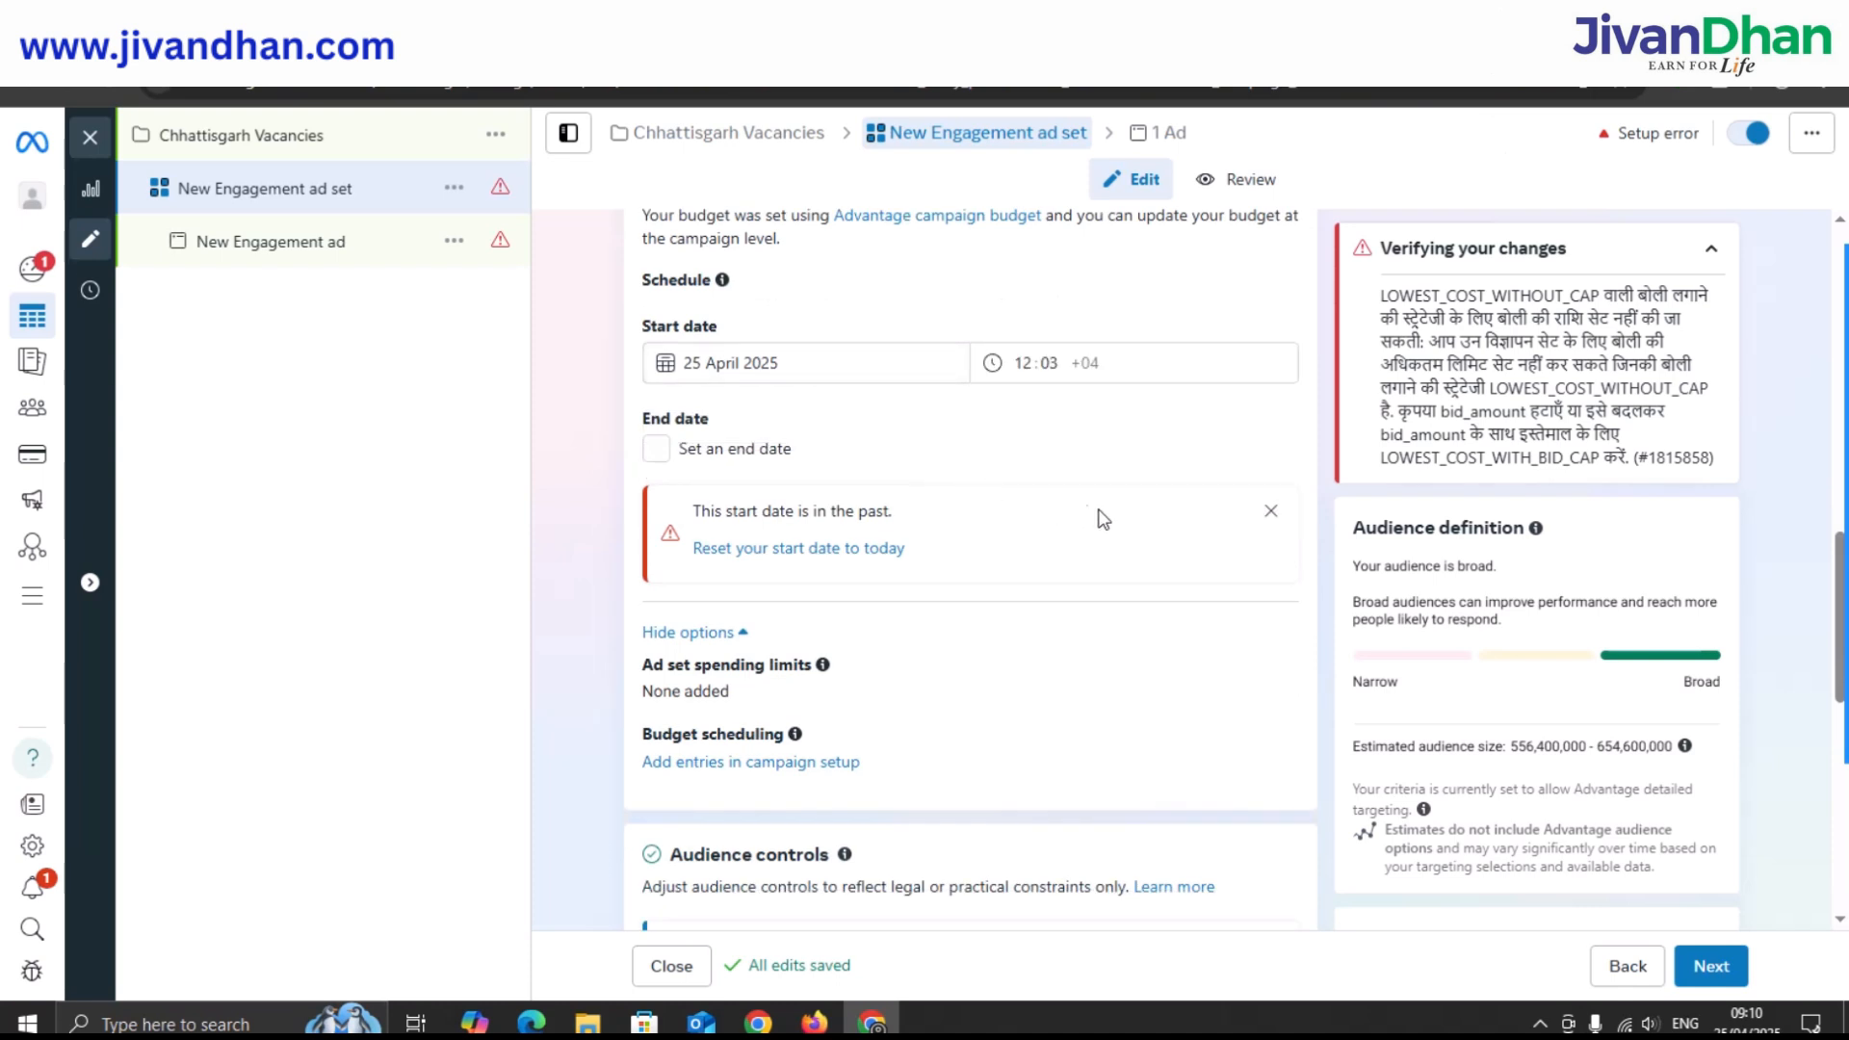
click(1267, 515)
scroll(846, 466, down, 1)
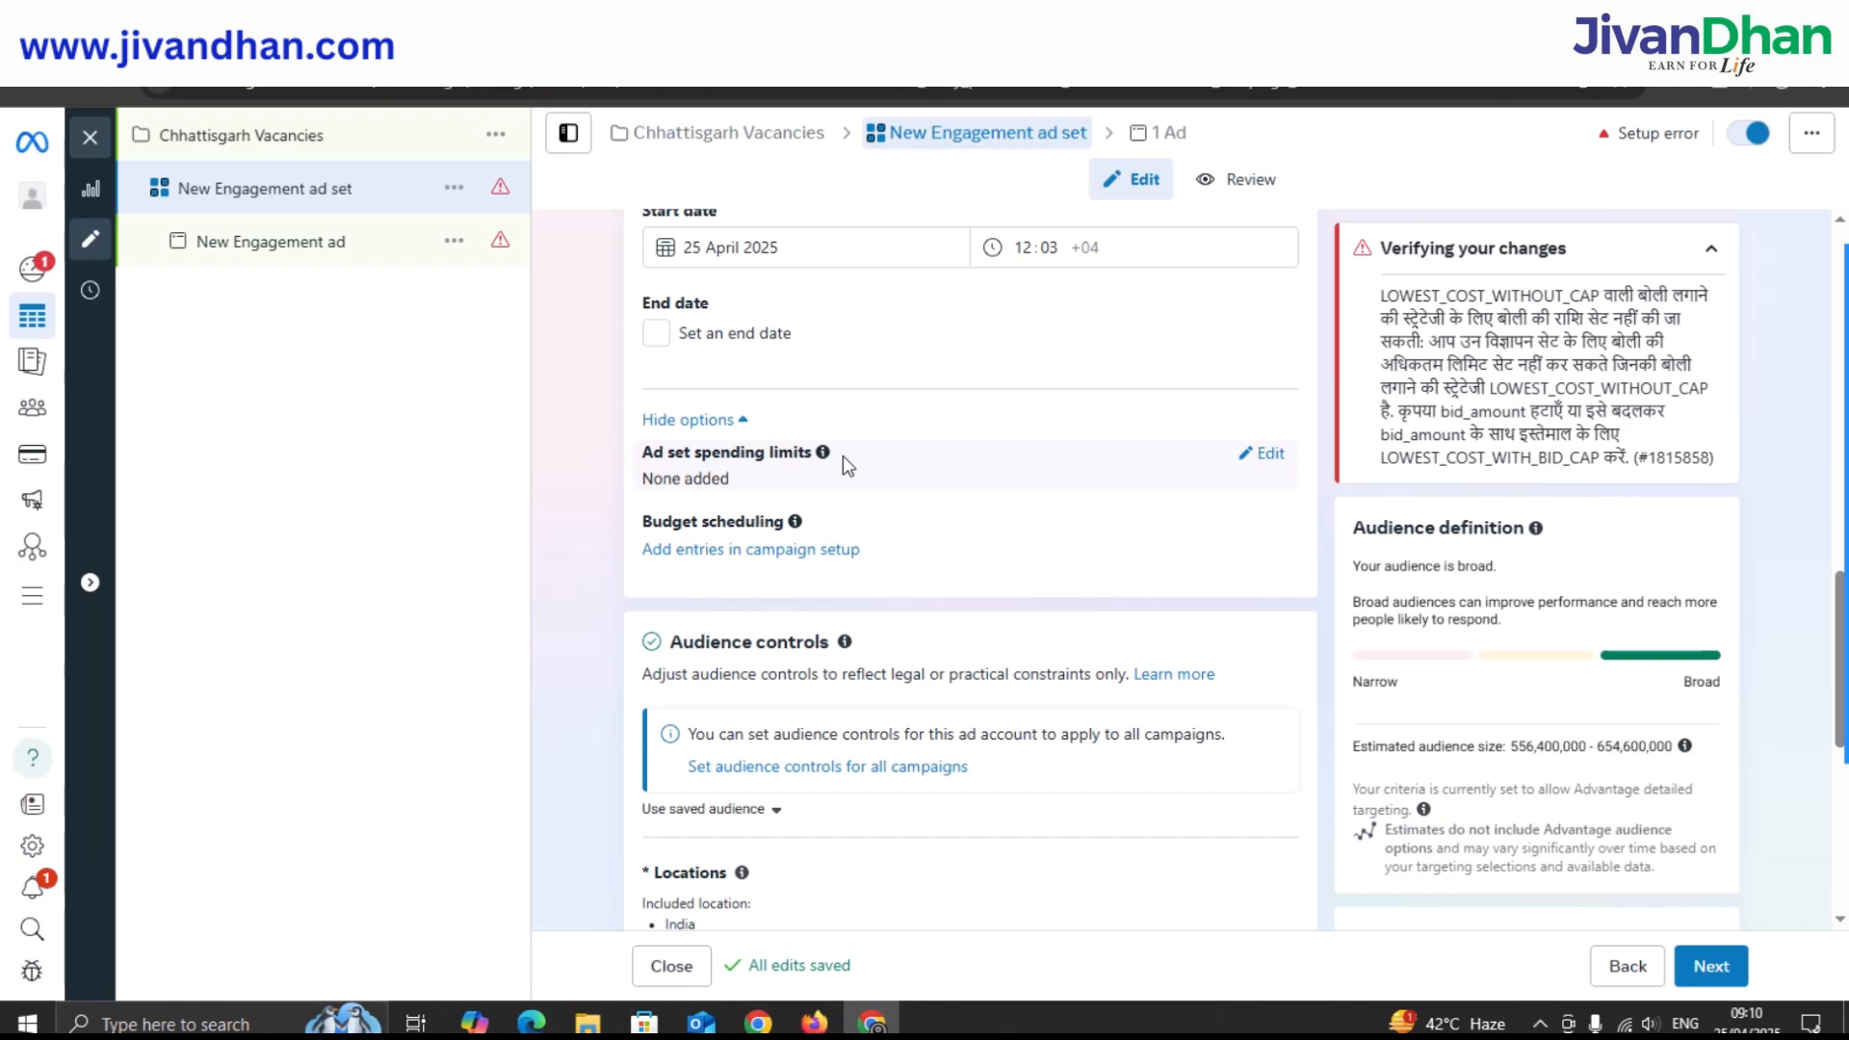
scroll(841, 455, down, 1)
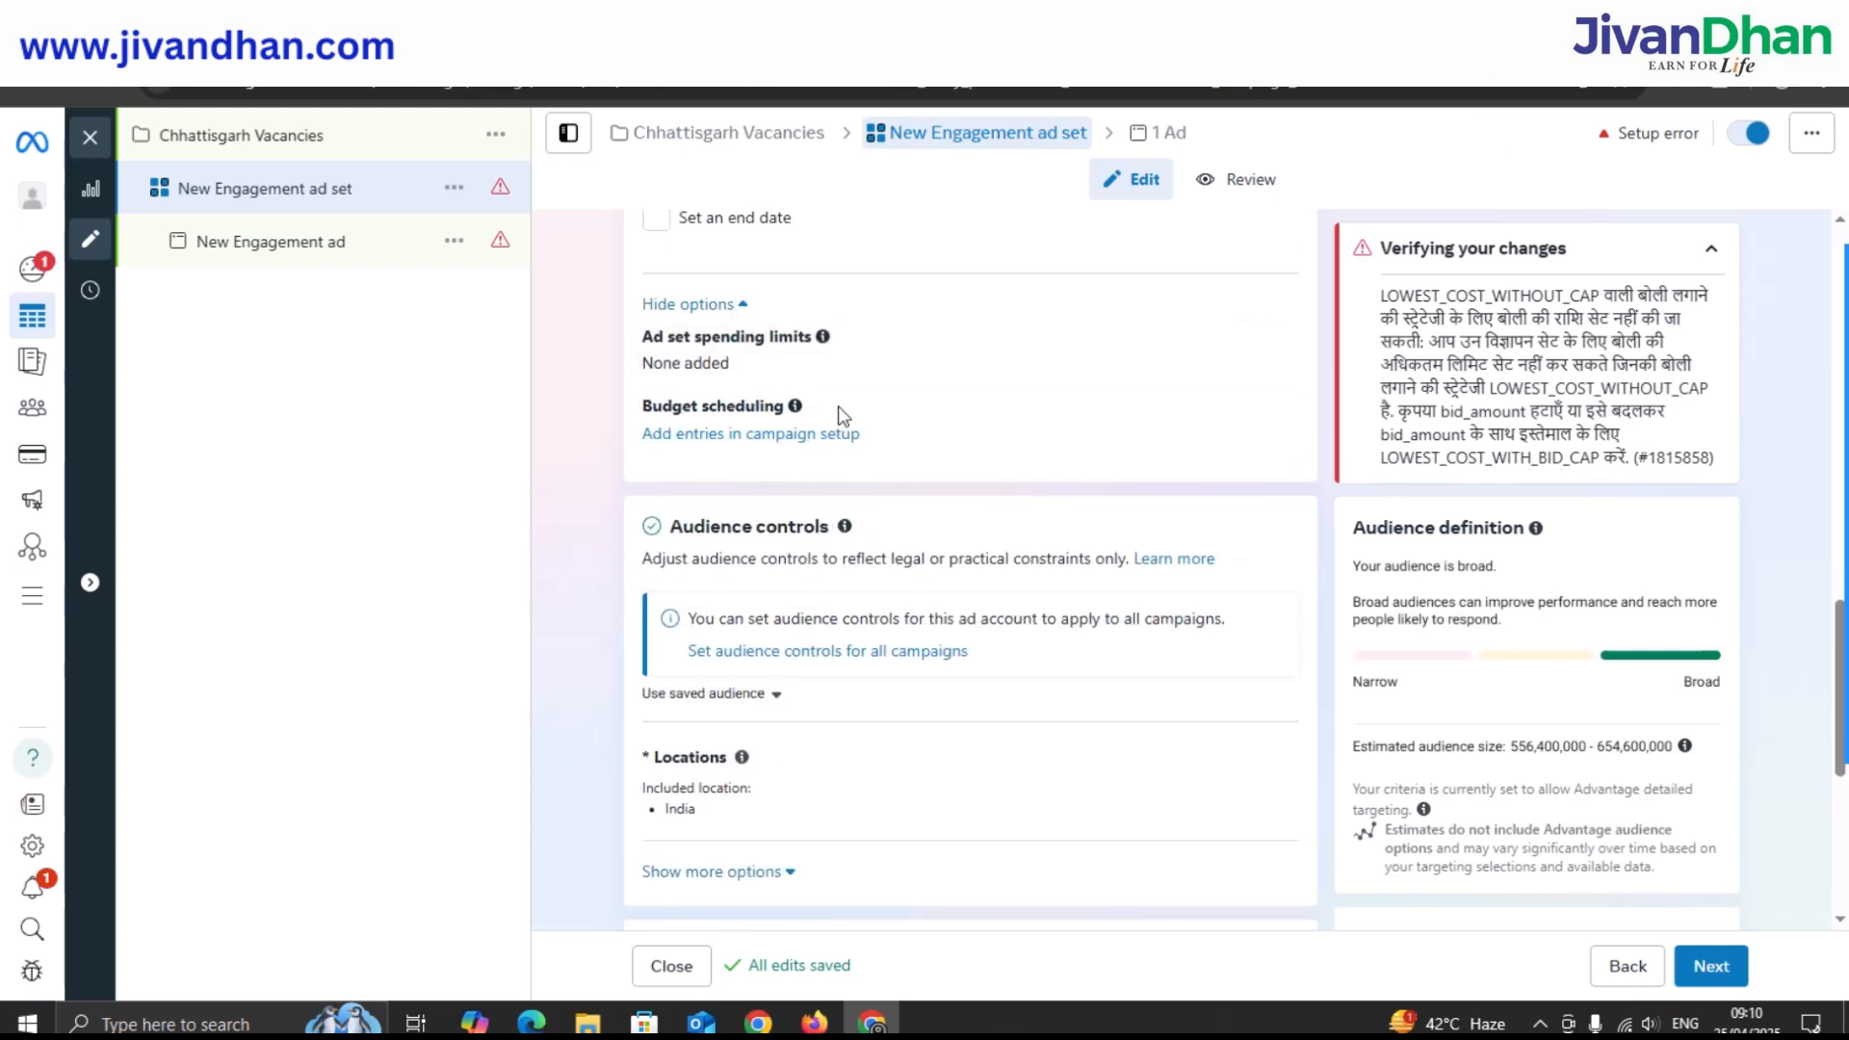
scroll(843, 416, down, 1)
scroll(845, 414, down, 1)
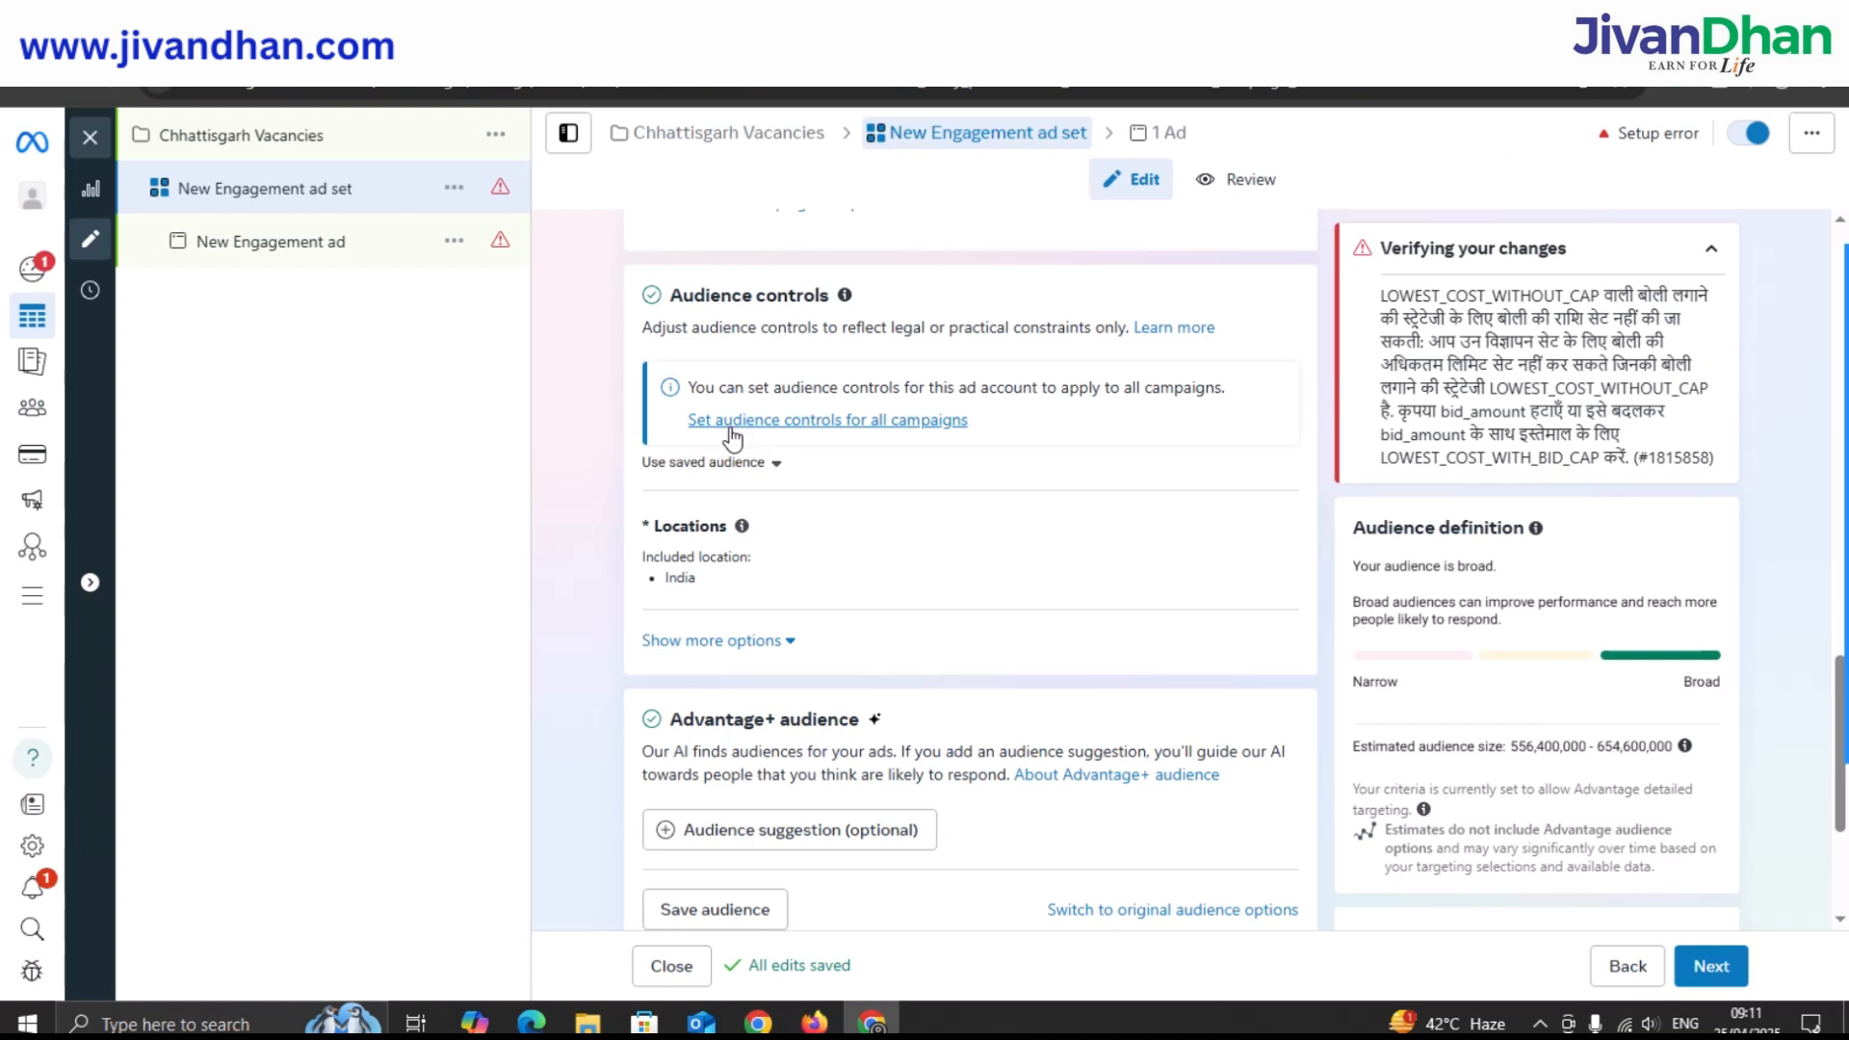
click(729, 541)
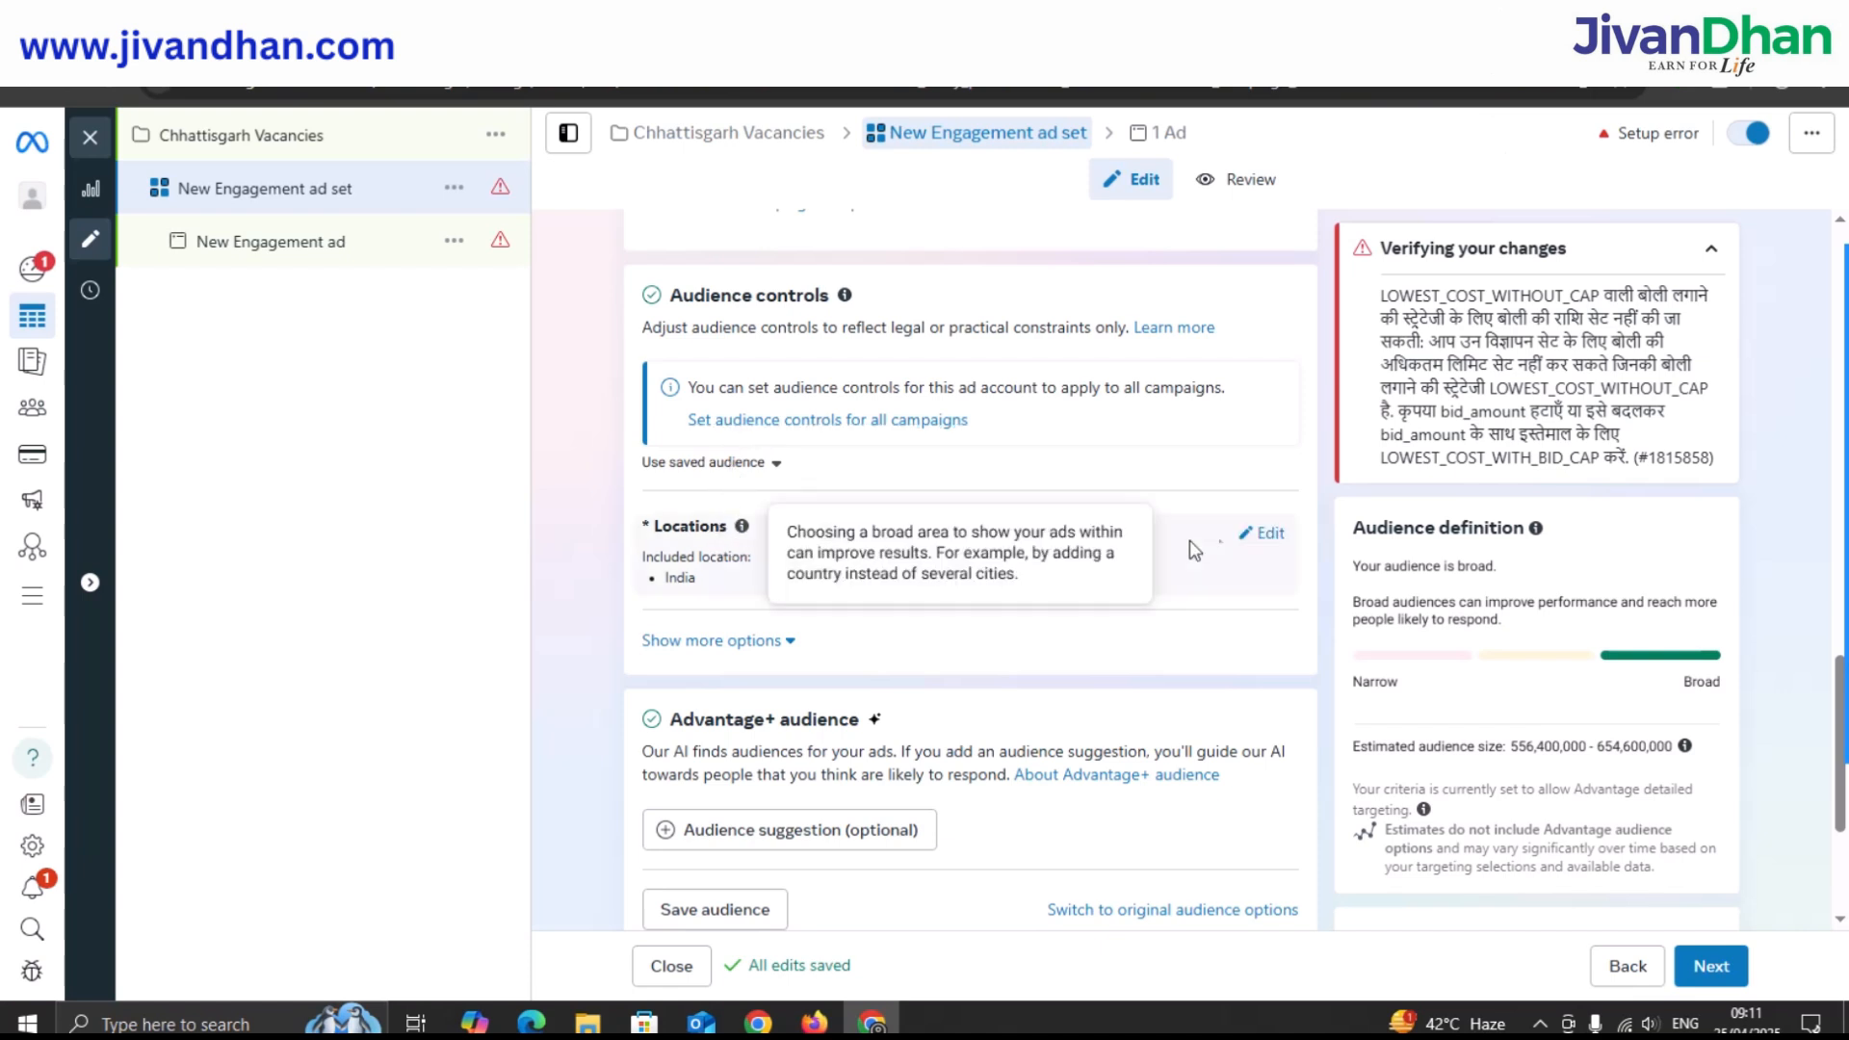
Replace India with Raigarh, Chhattisgarh, India, widening its radius from 2 km to 30 km.
click(1254, 544)
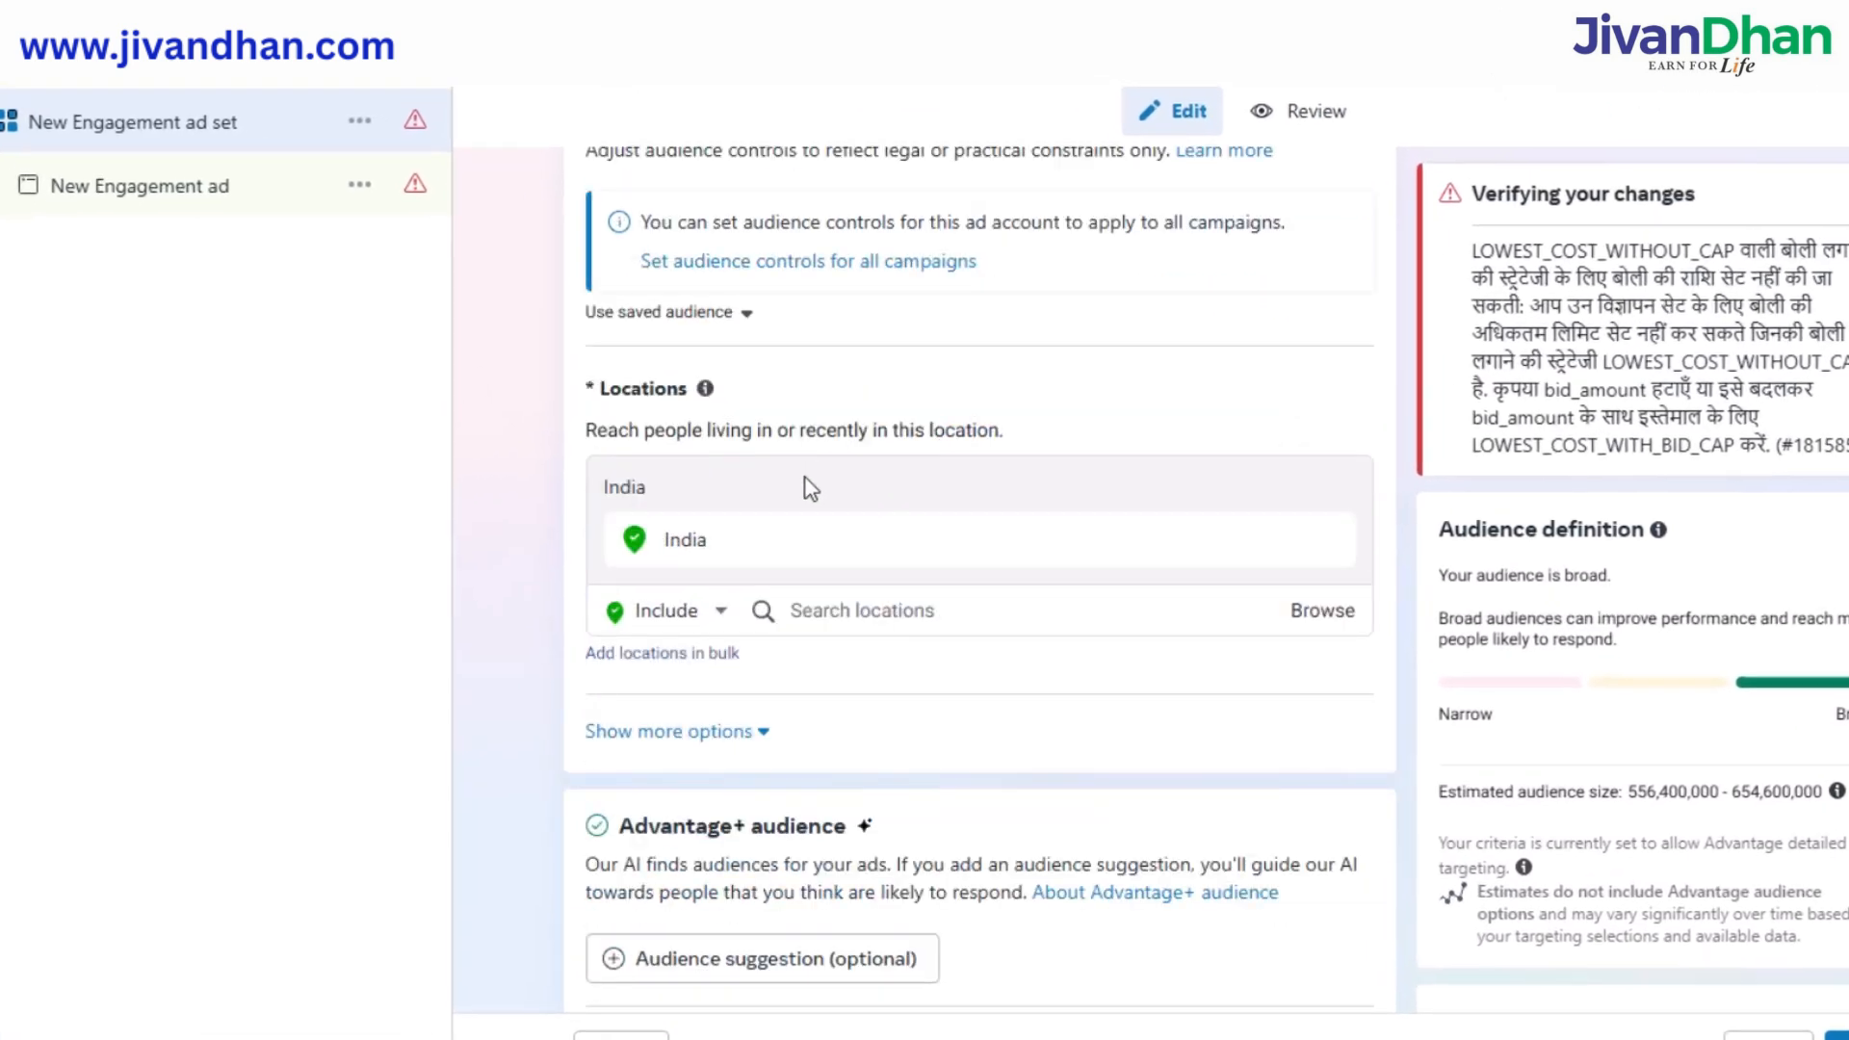
click(753, 541)
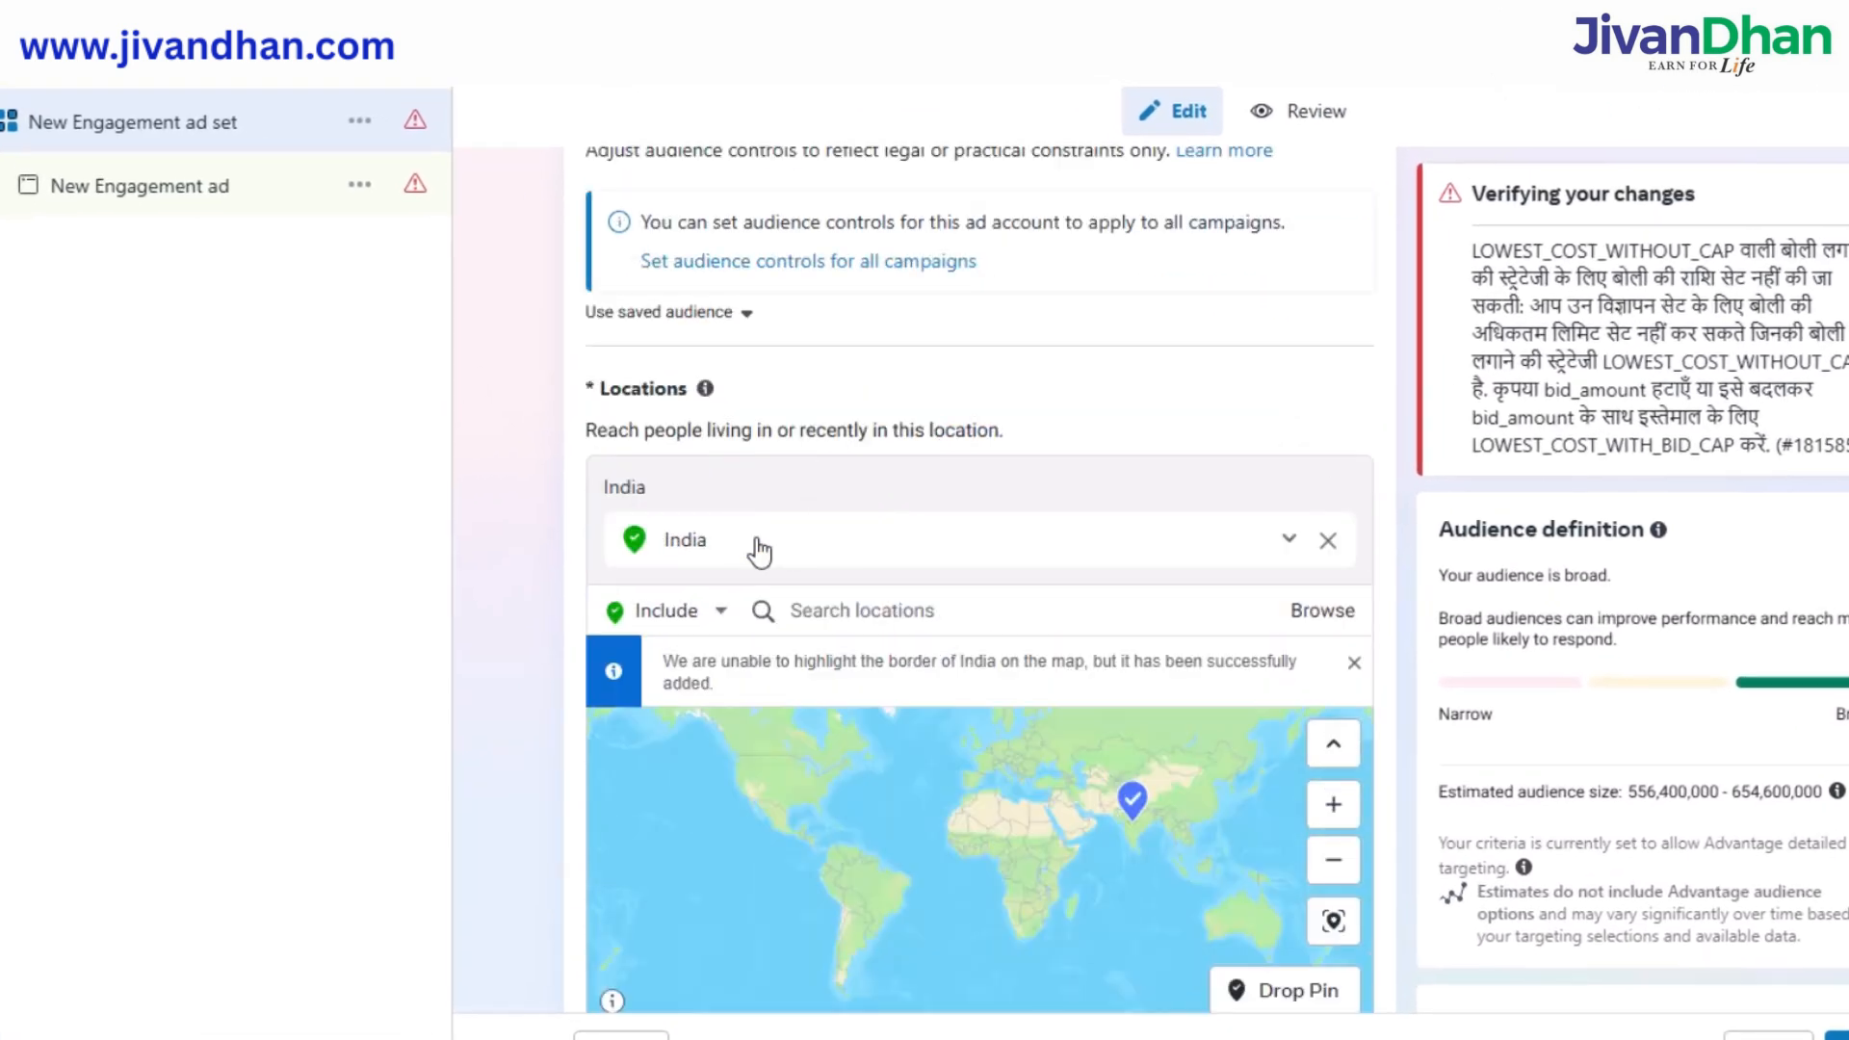
scroll(833, 554, down, 1)
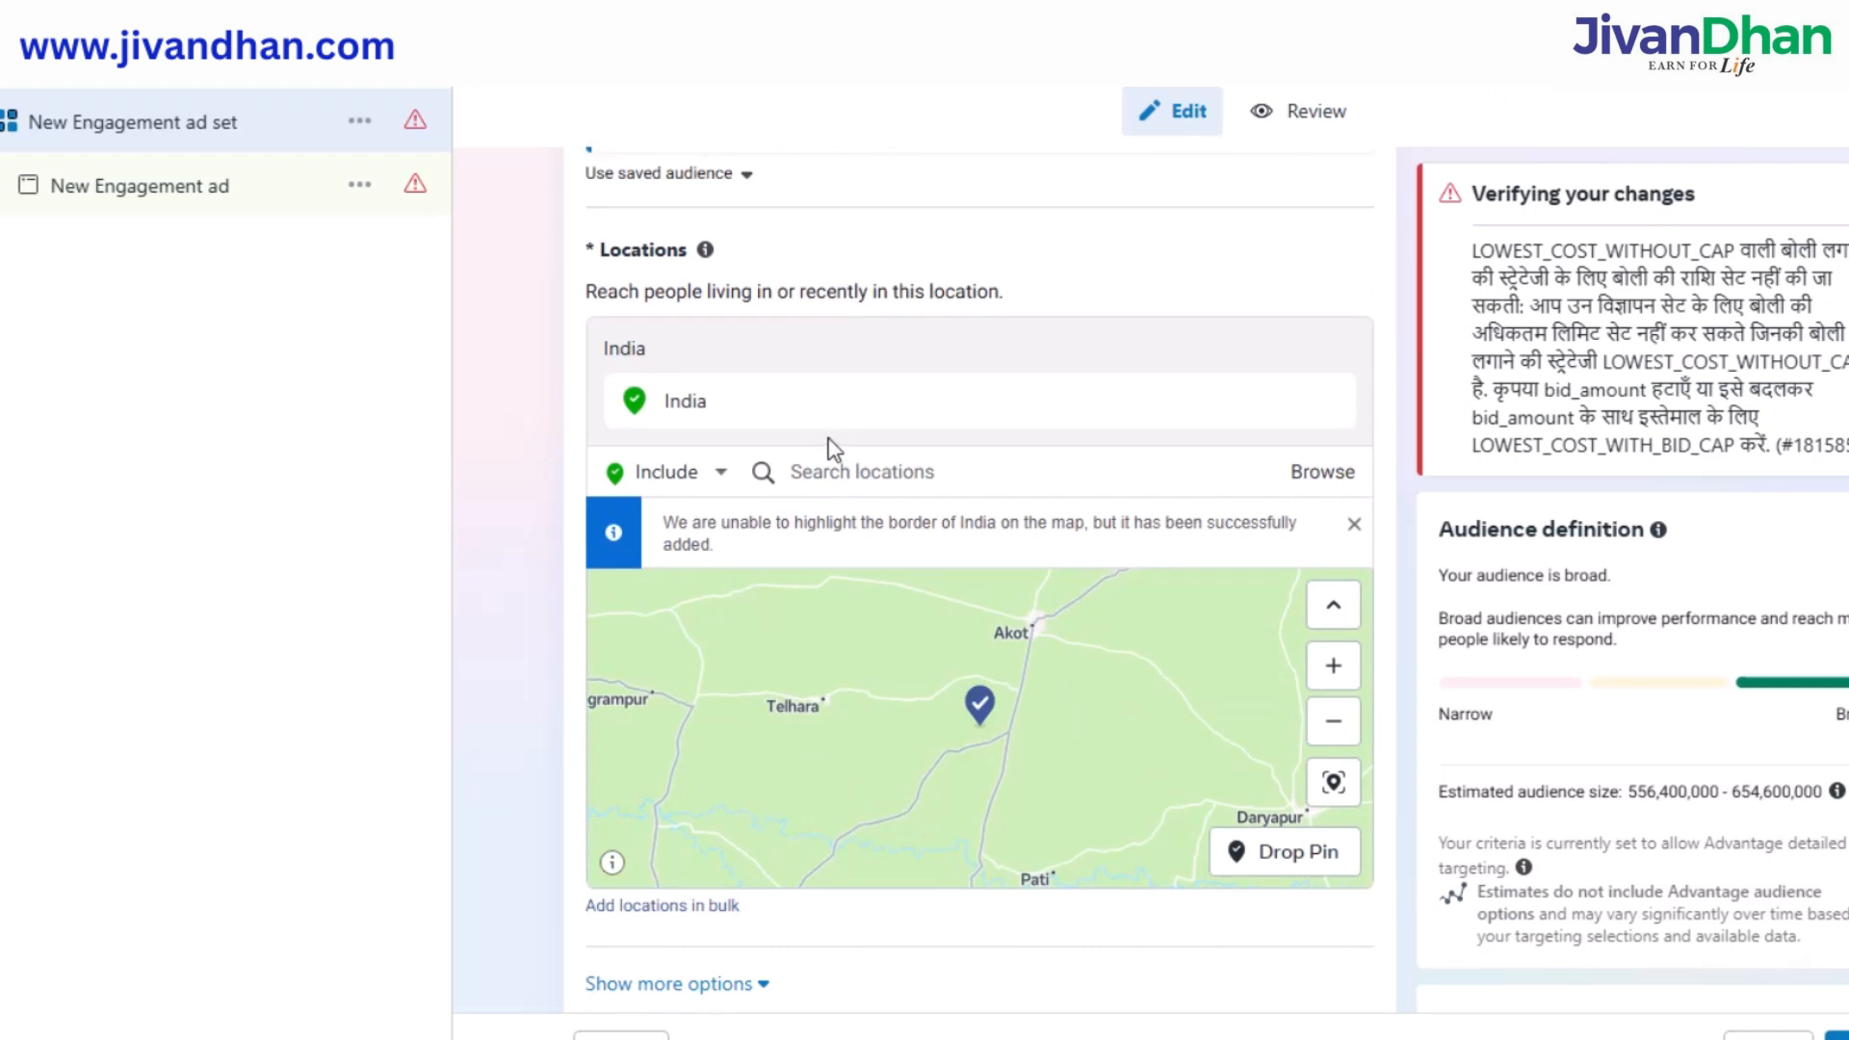
click(824, 472)
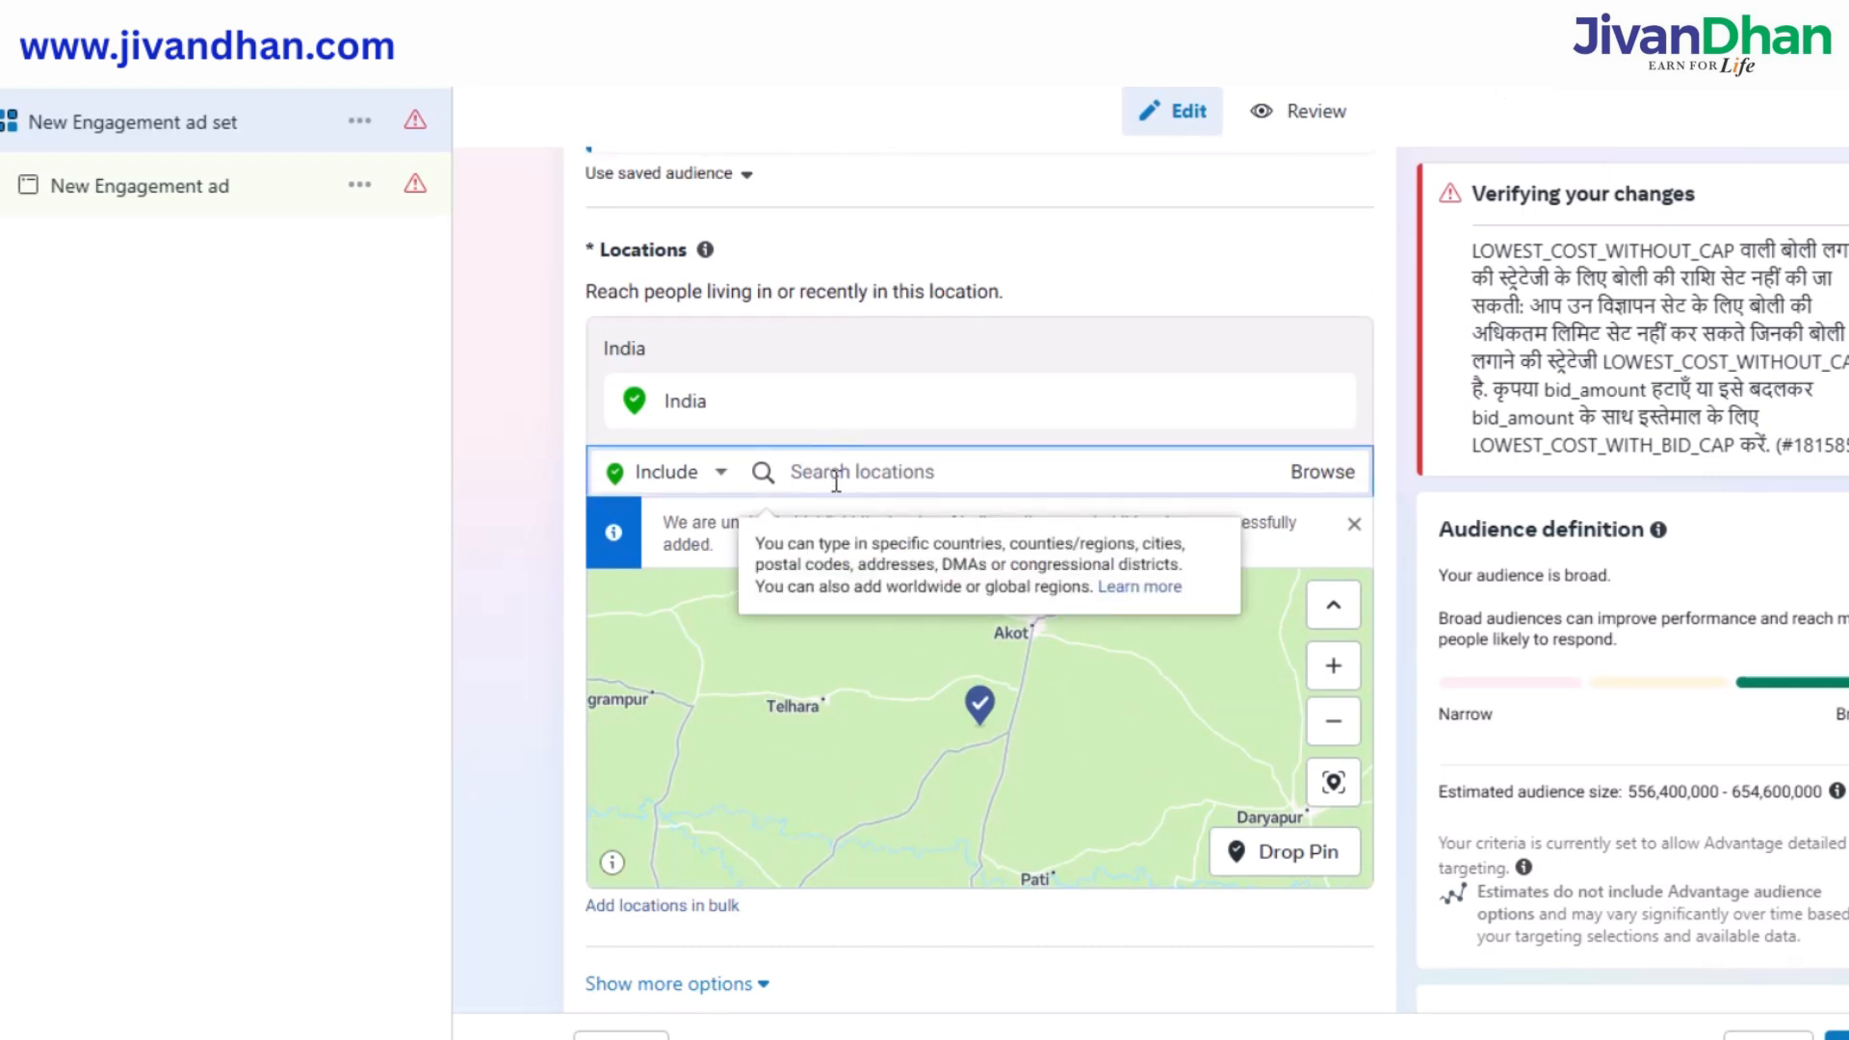
text(raigarh)
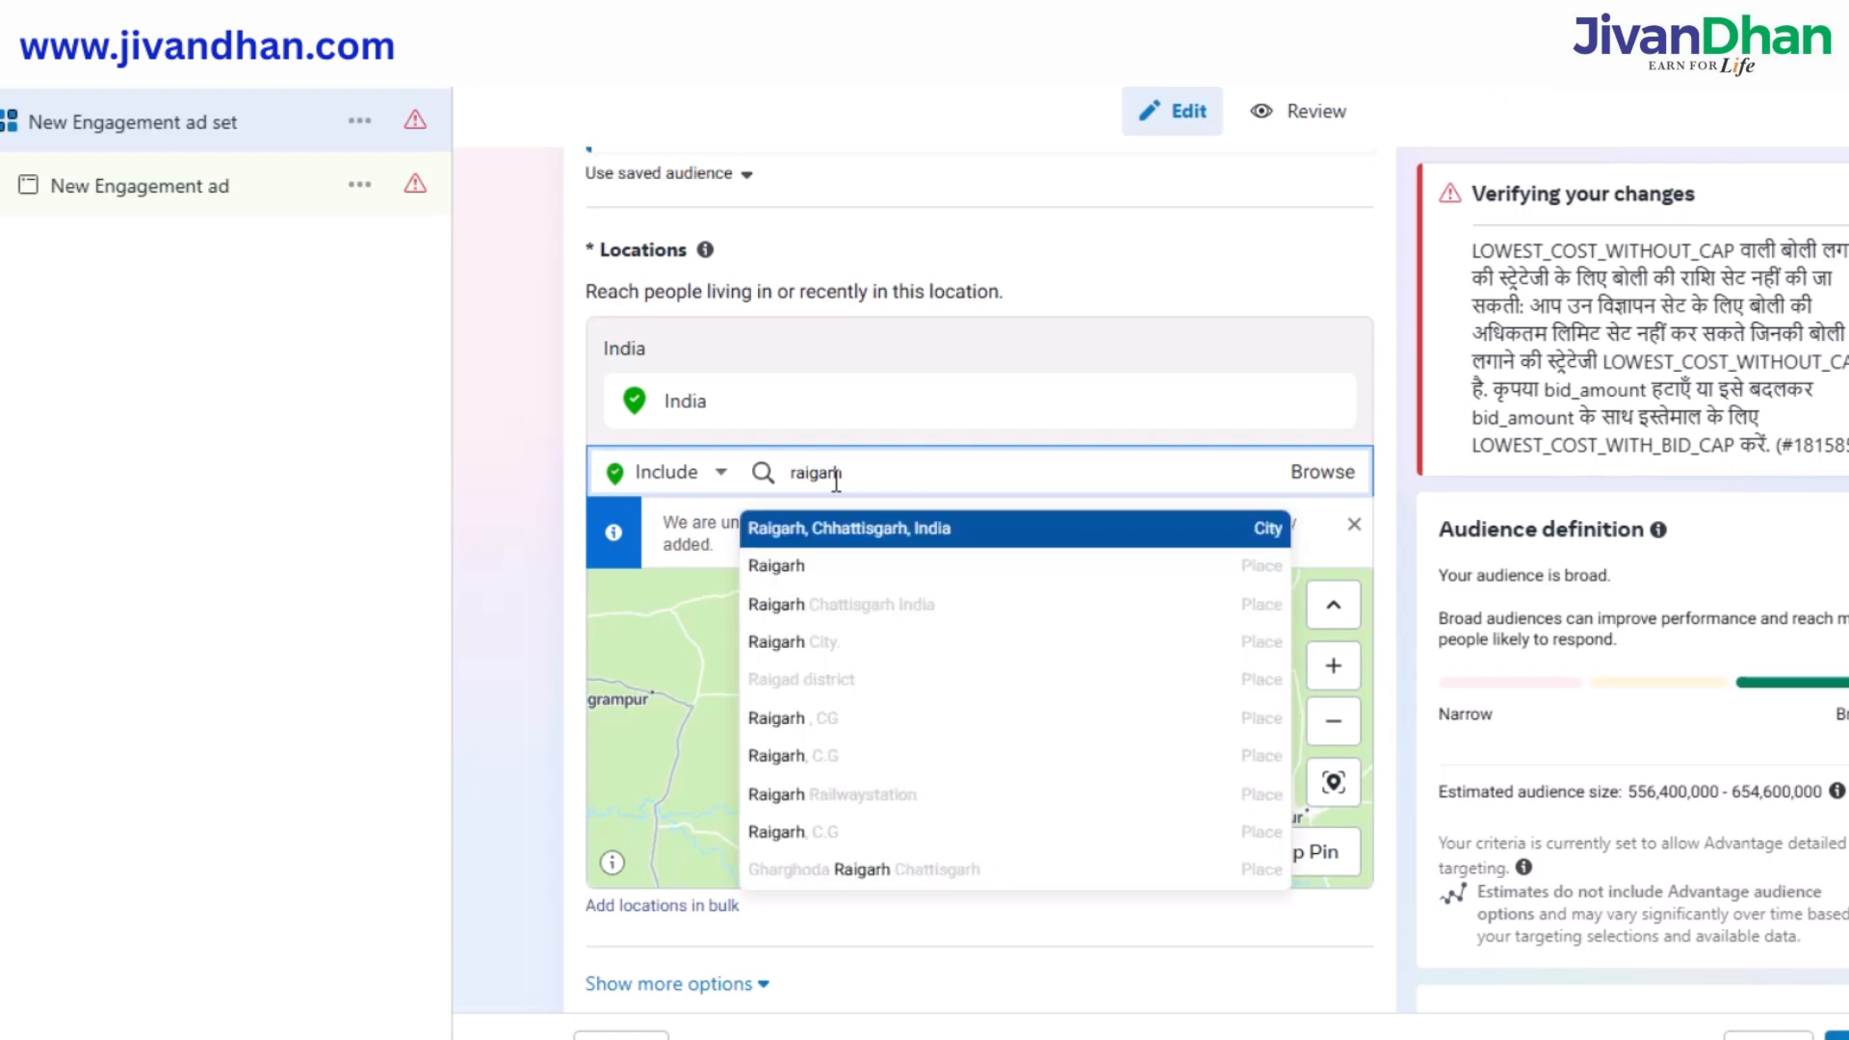
click(852, 599)
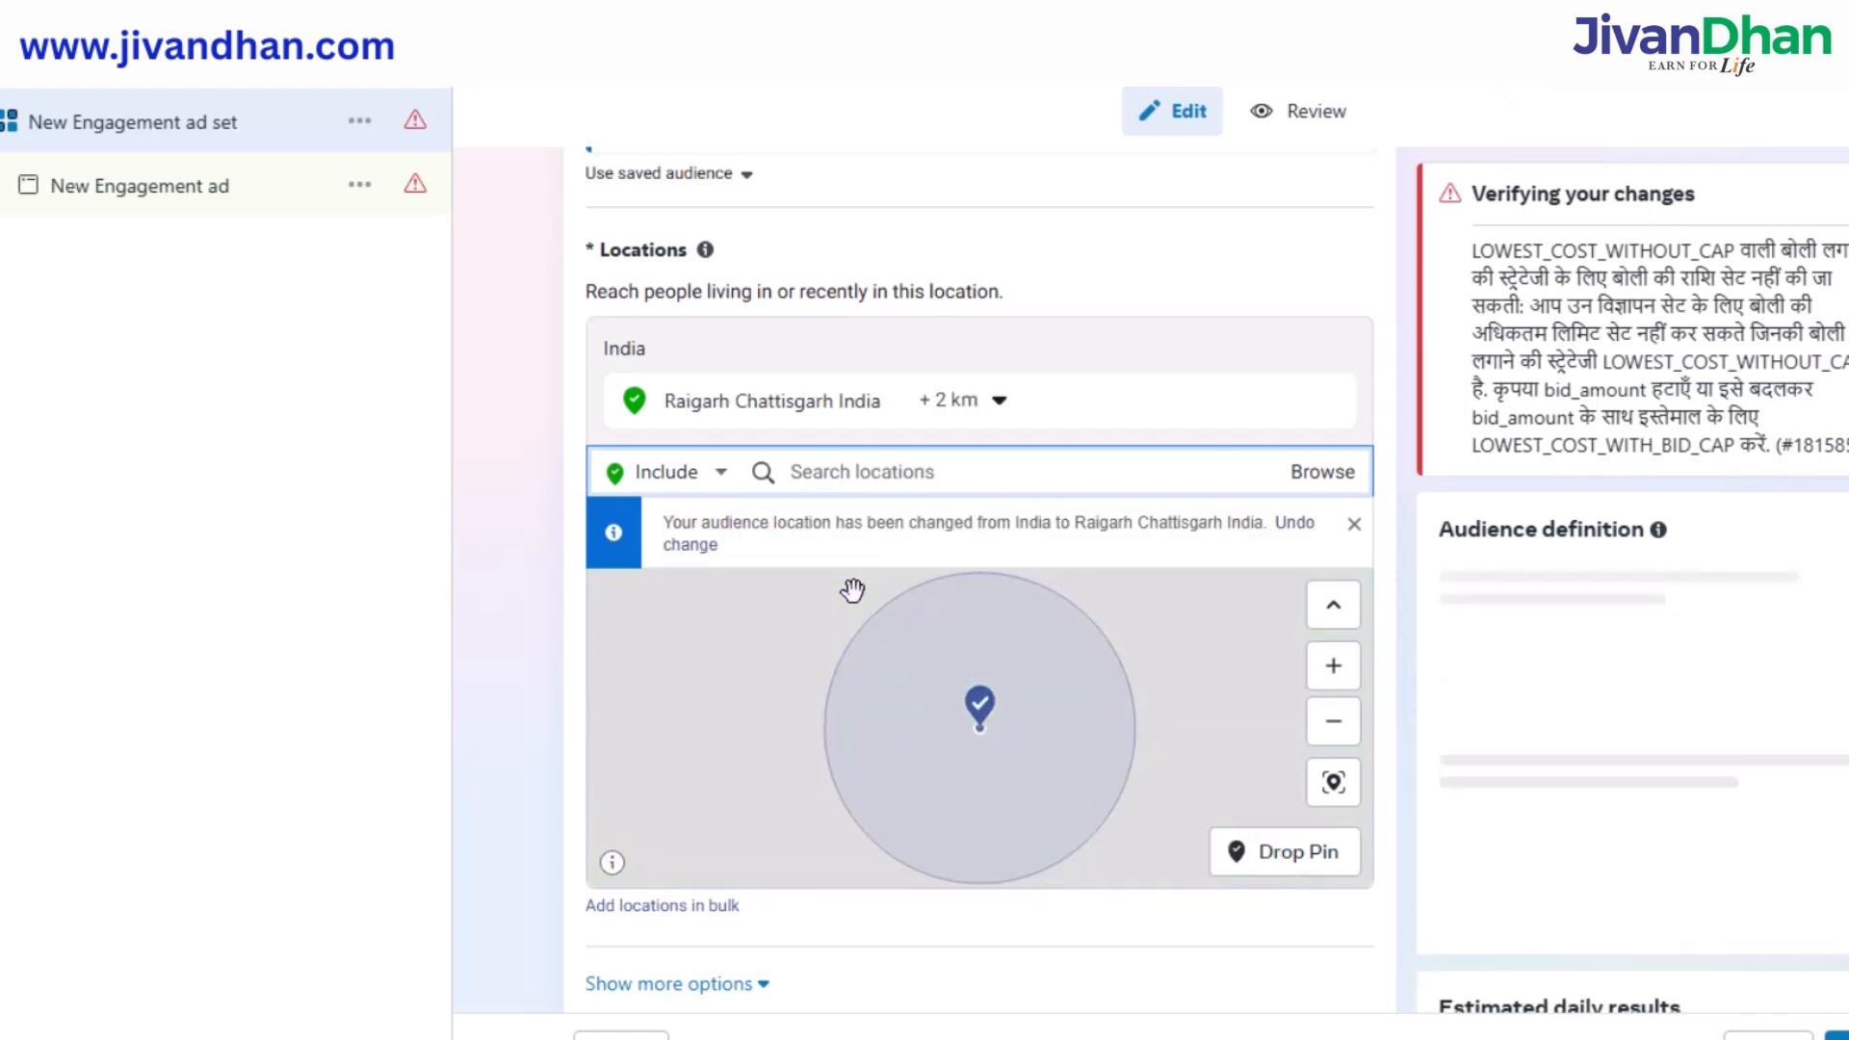
click(1001, 481)
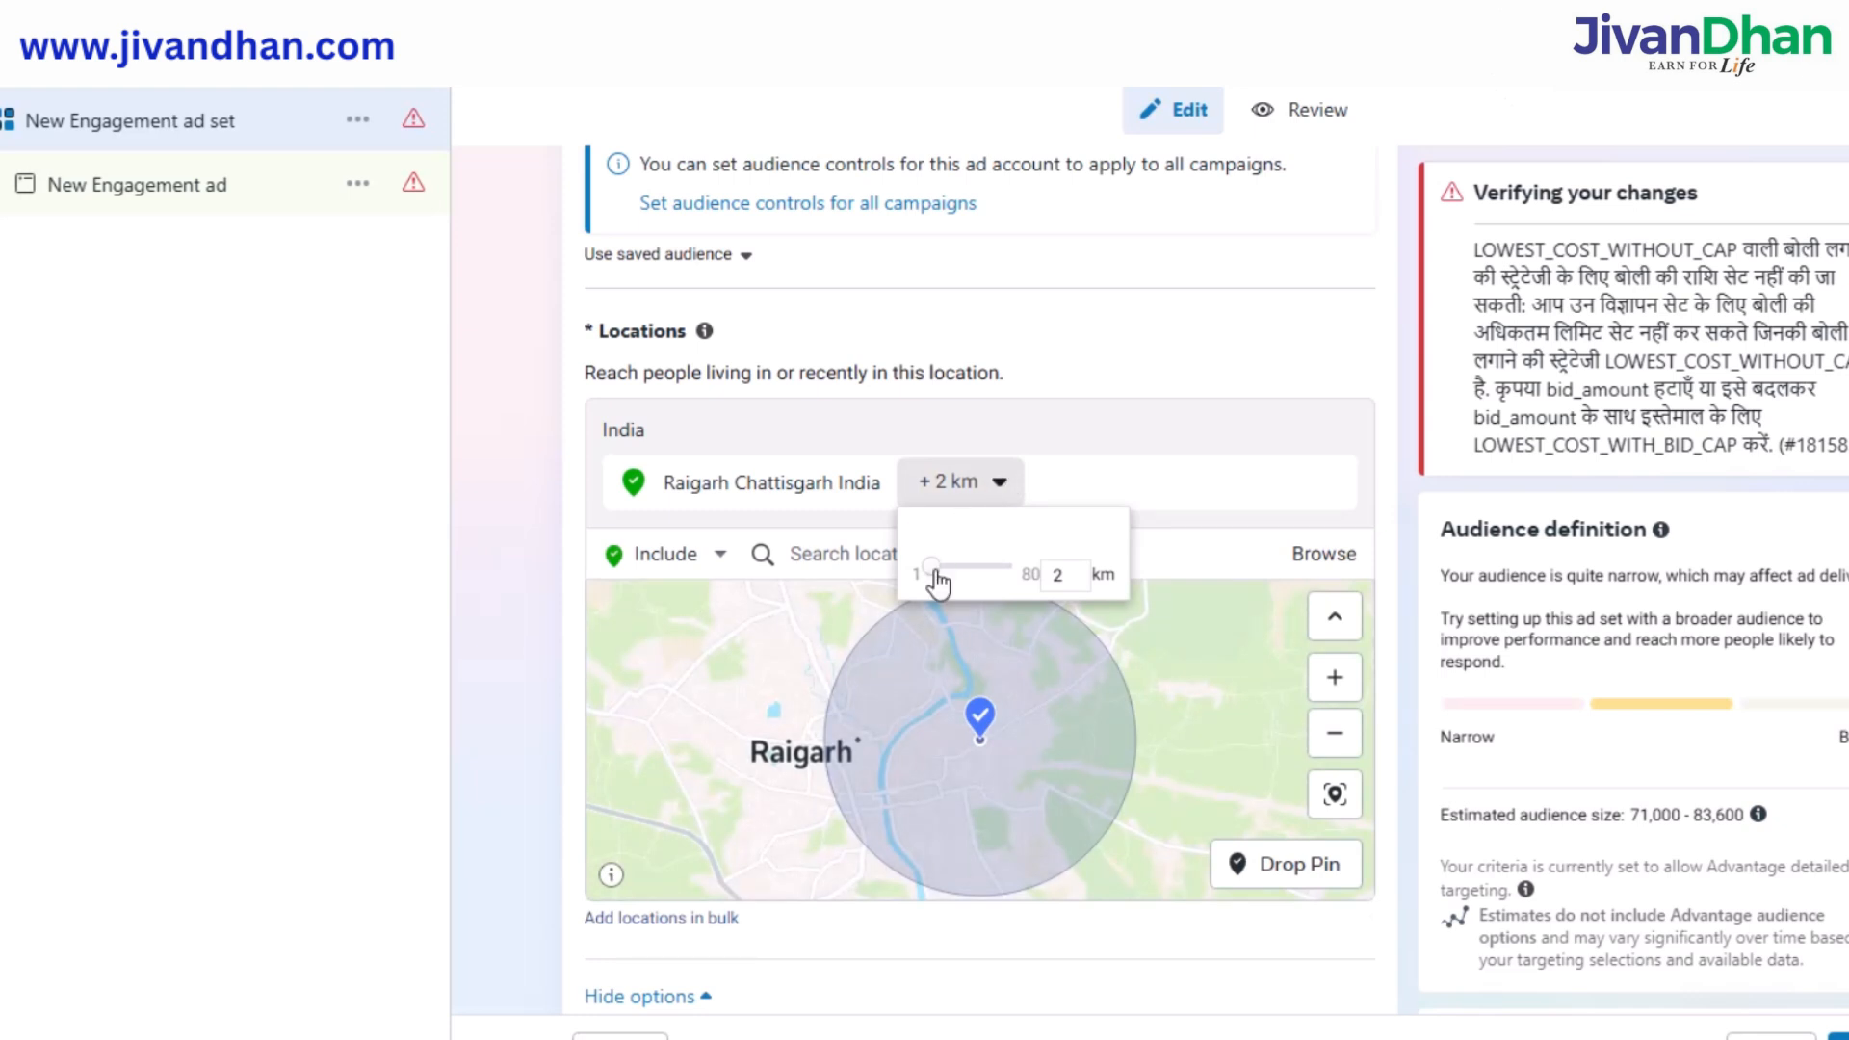
drag(935, 572, 967, 575)
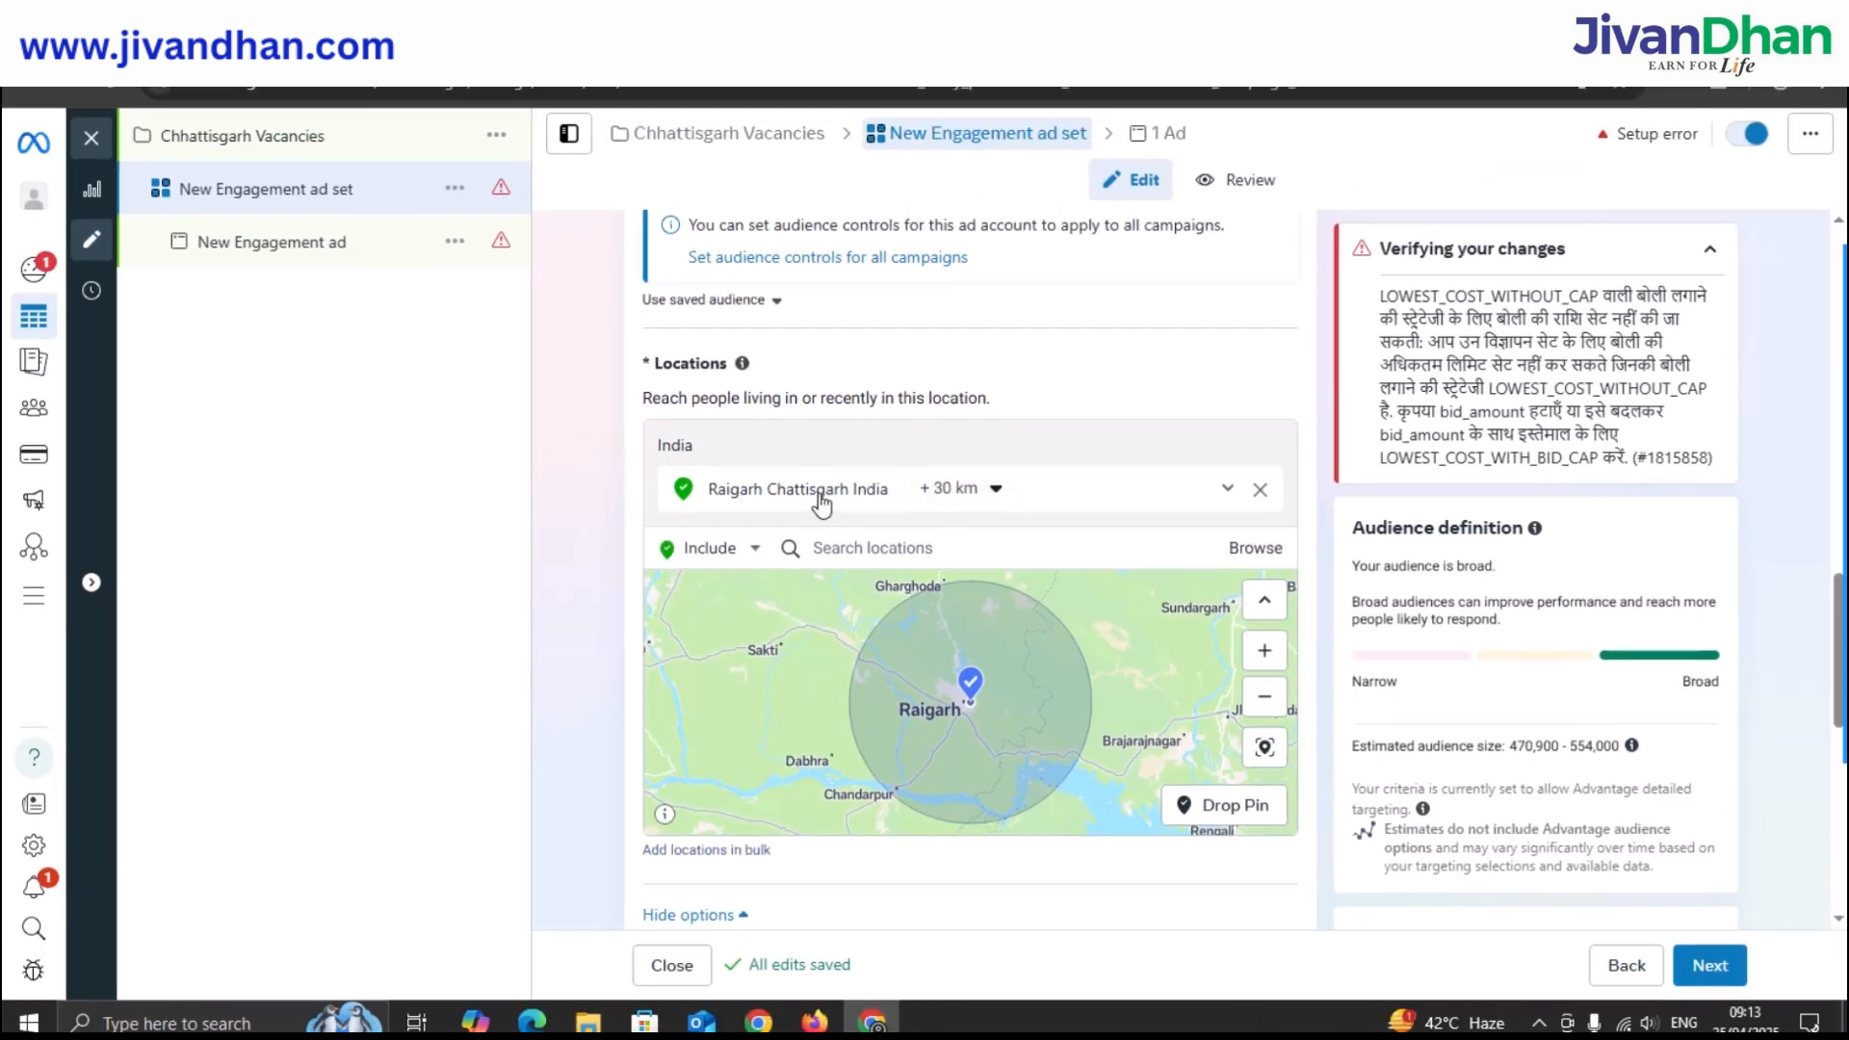
scroll(820, 500, down, 3)
scroll(929, 751, down, 2)
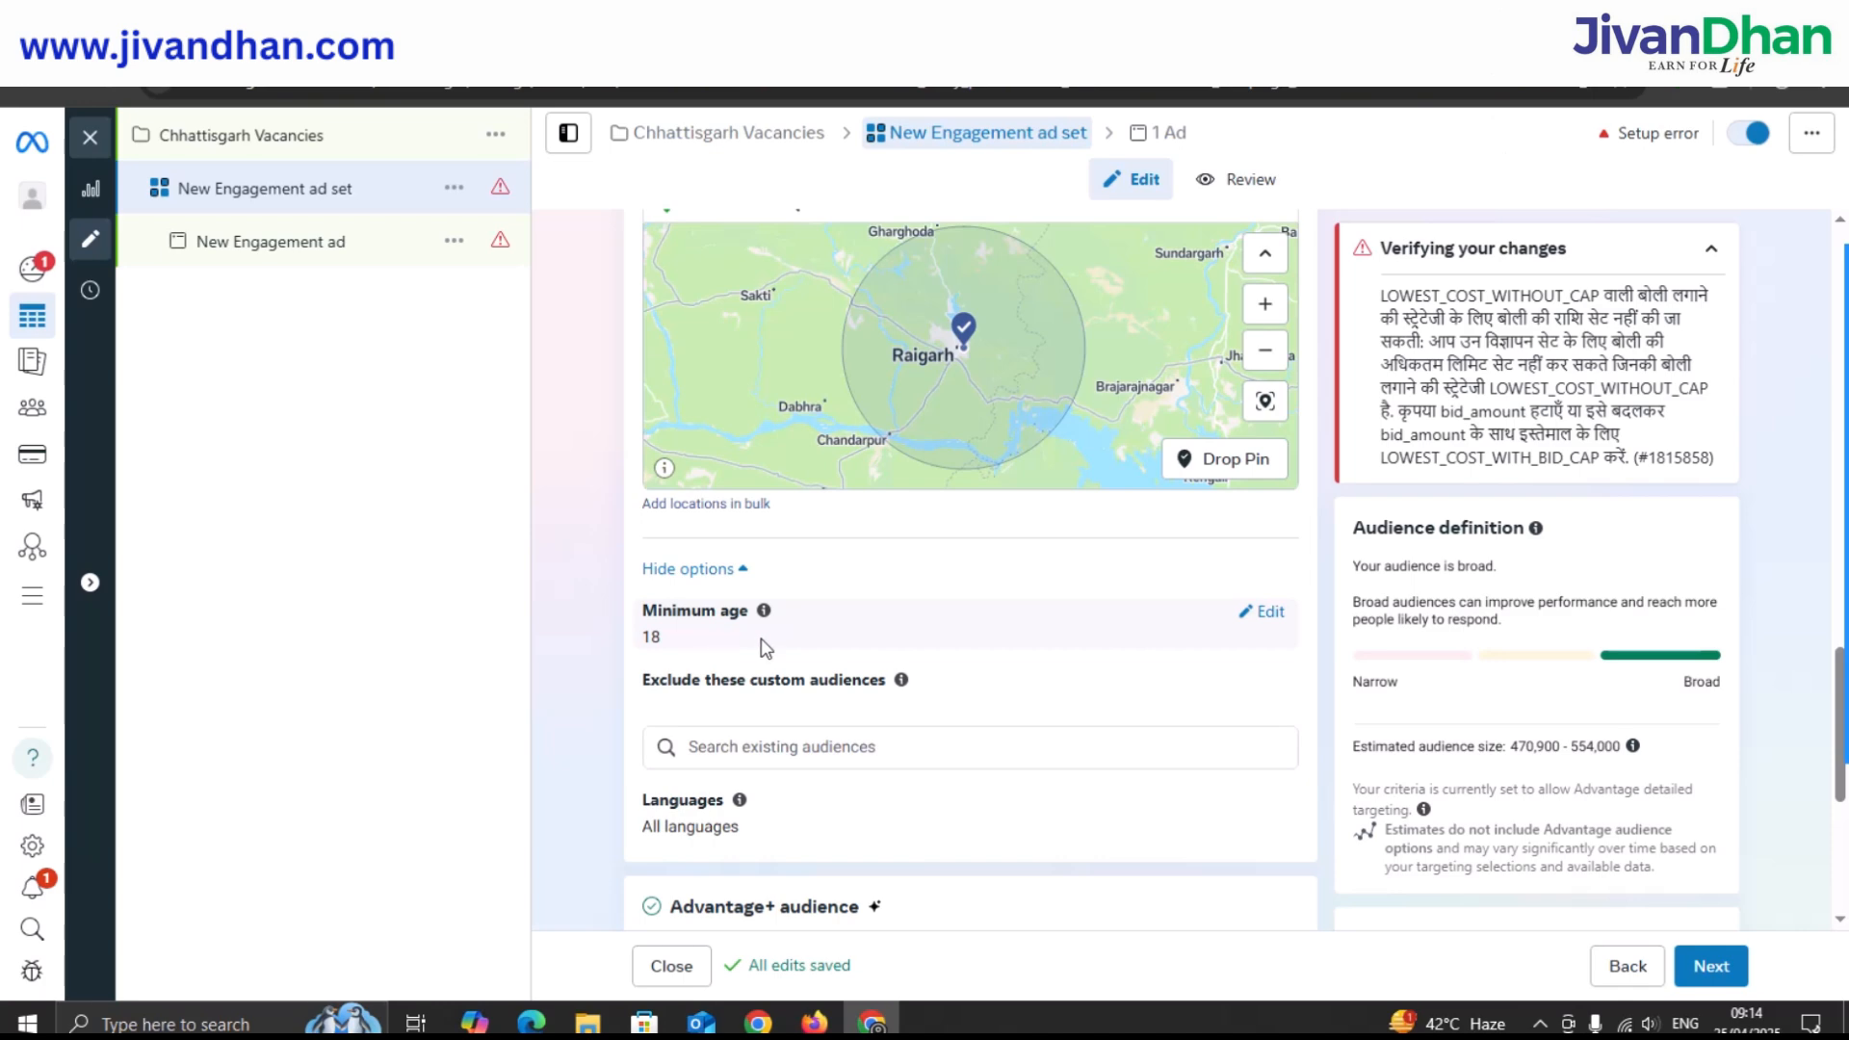
Add Hindi in the ad set's Languages field as the audience language.
scroll(765, 640, down, 1)
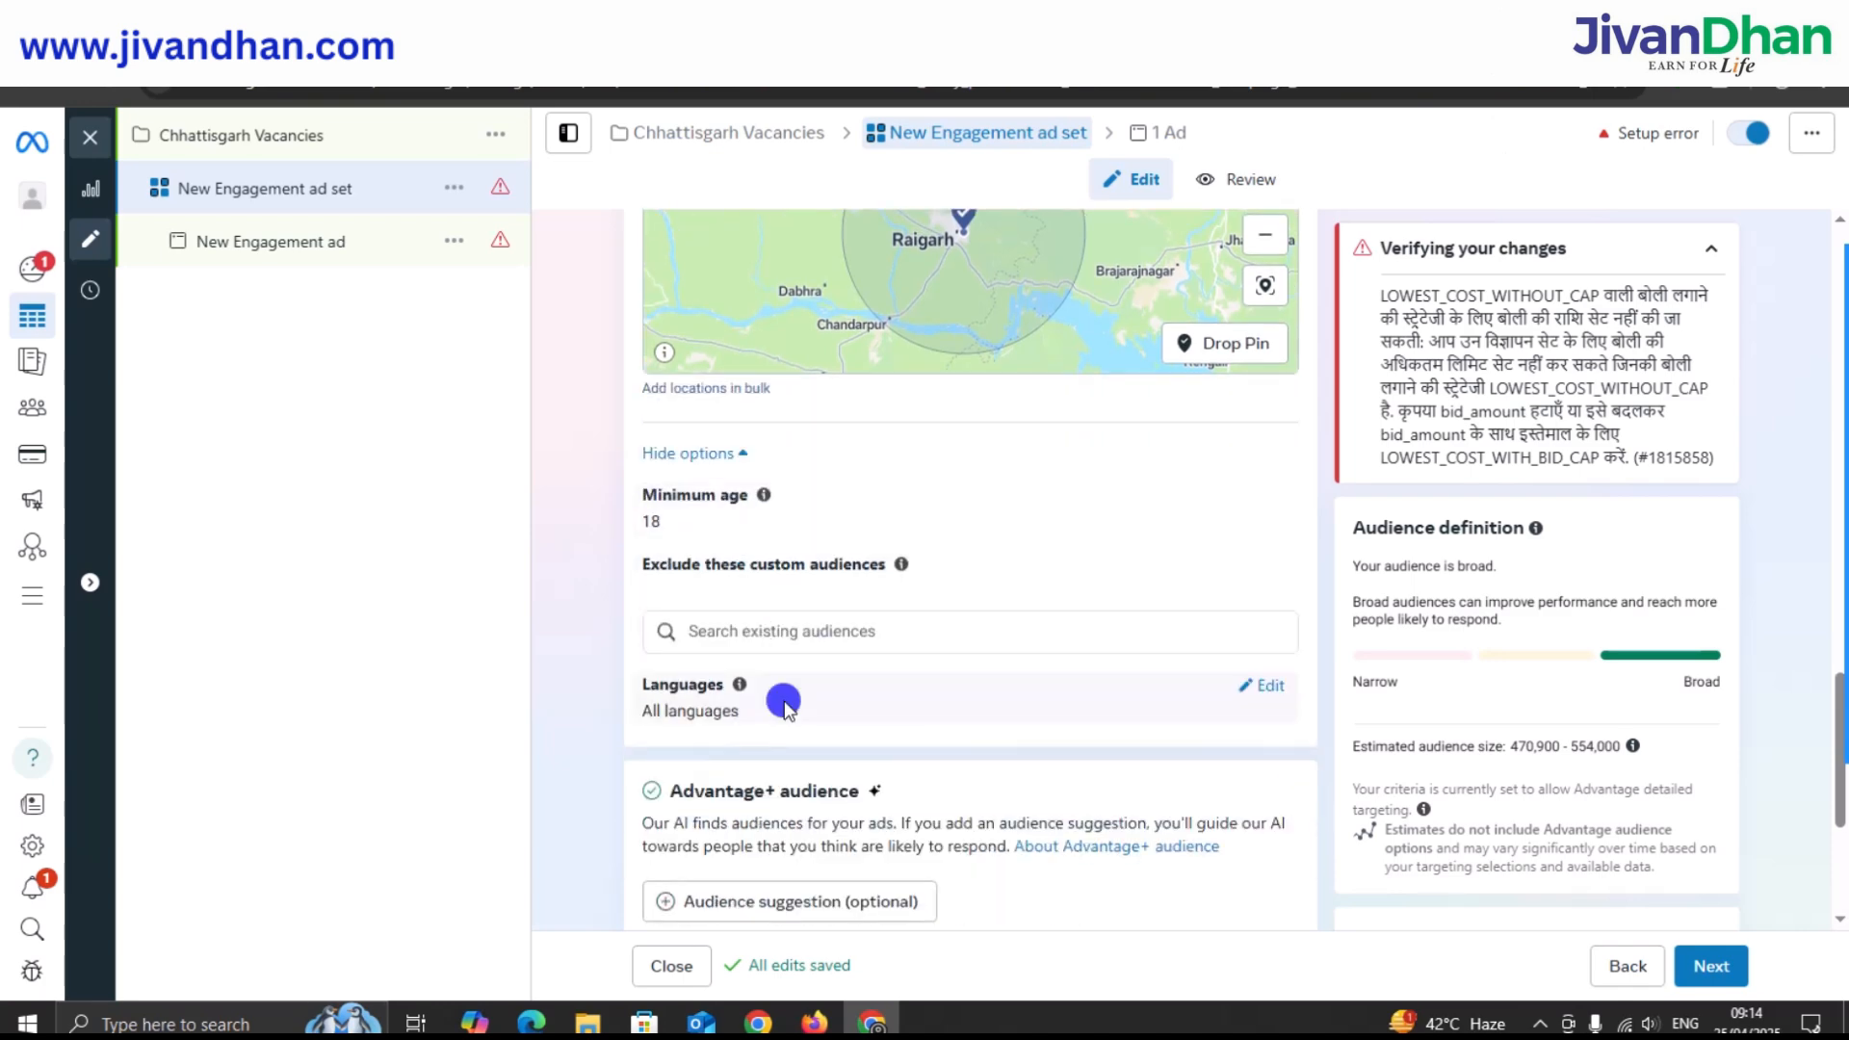
click(1269, 692)
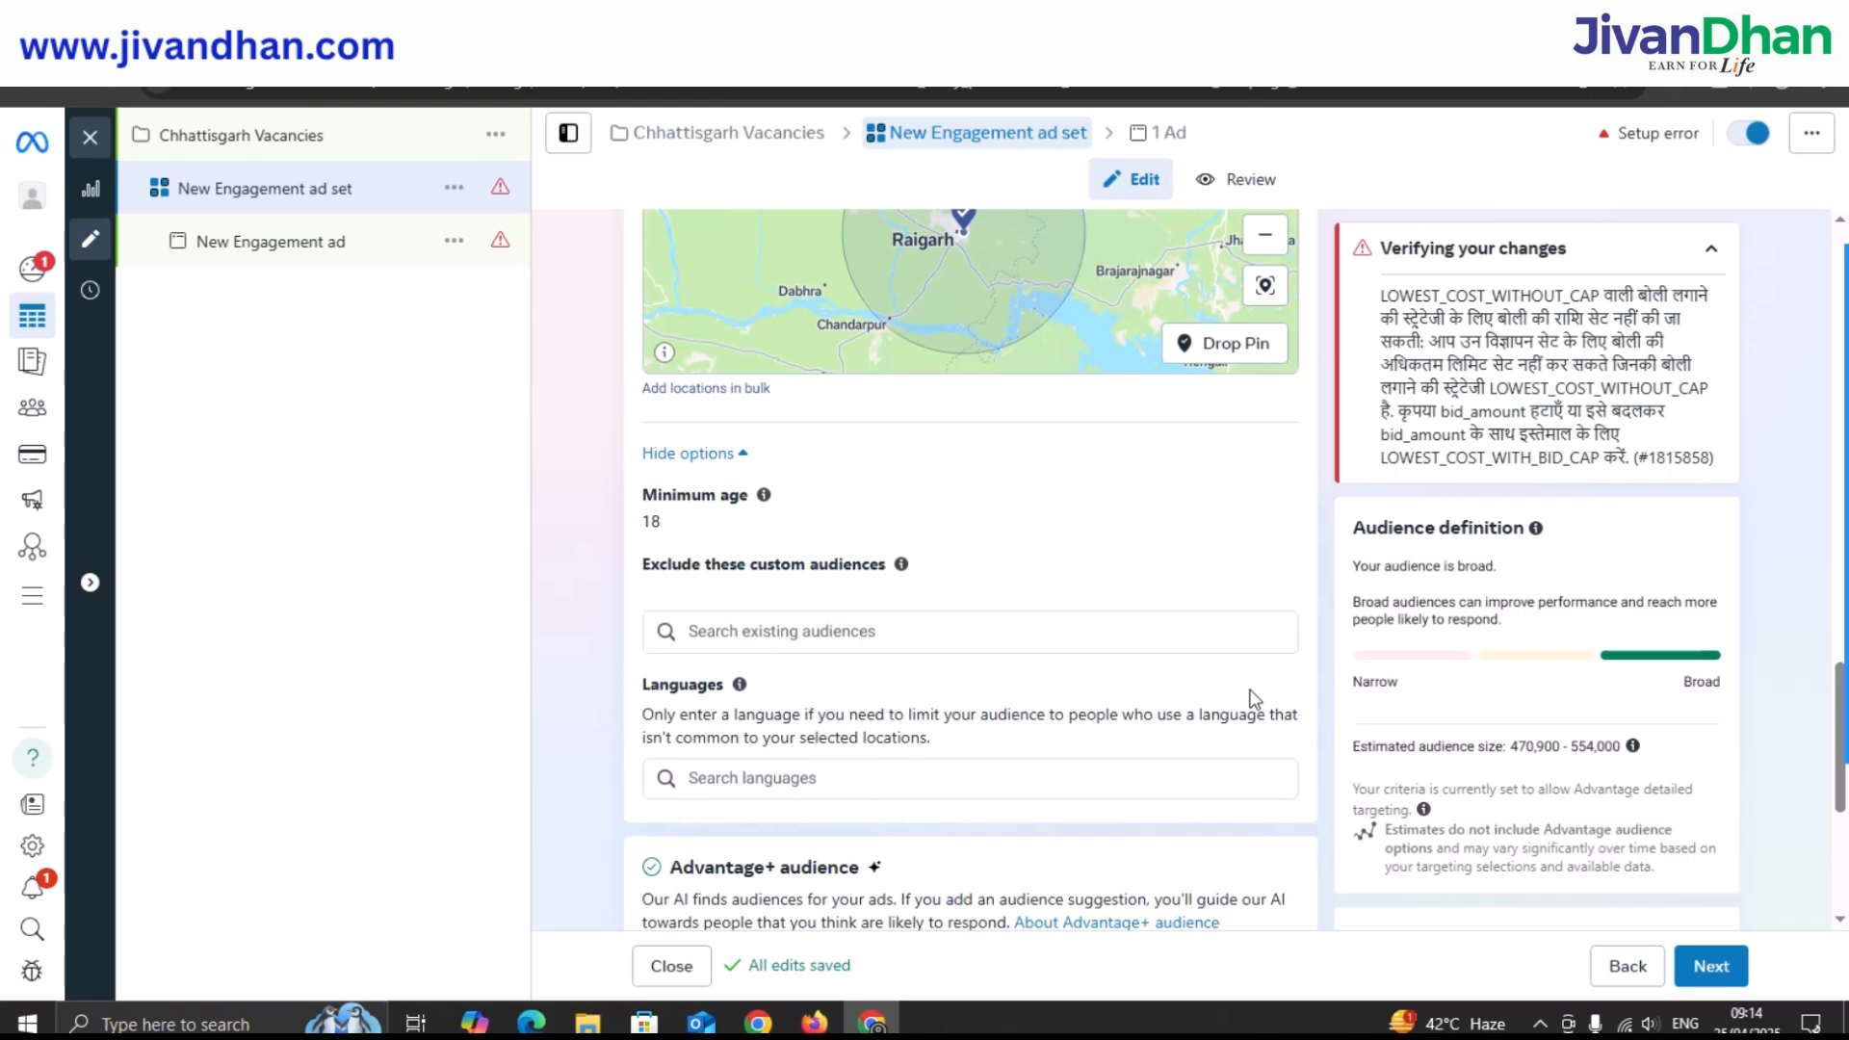
click(836, 778)
text(H)
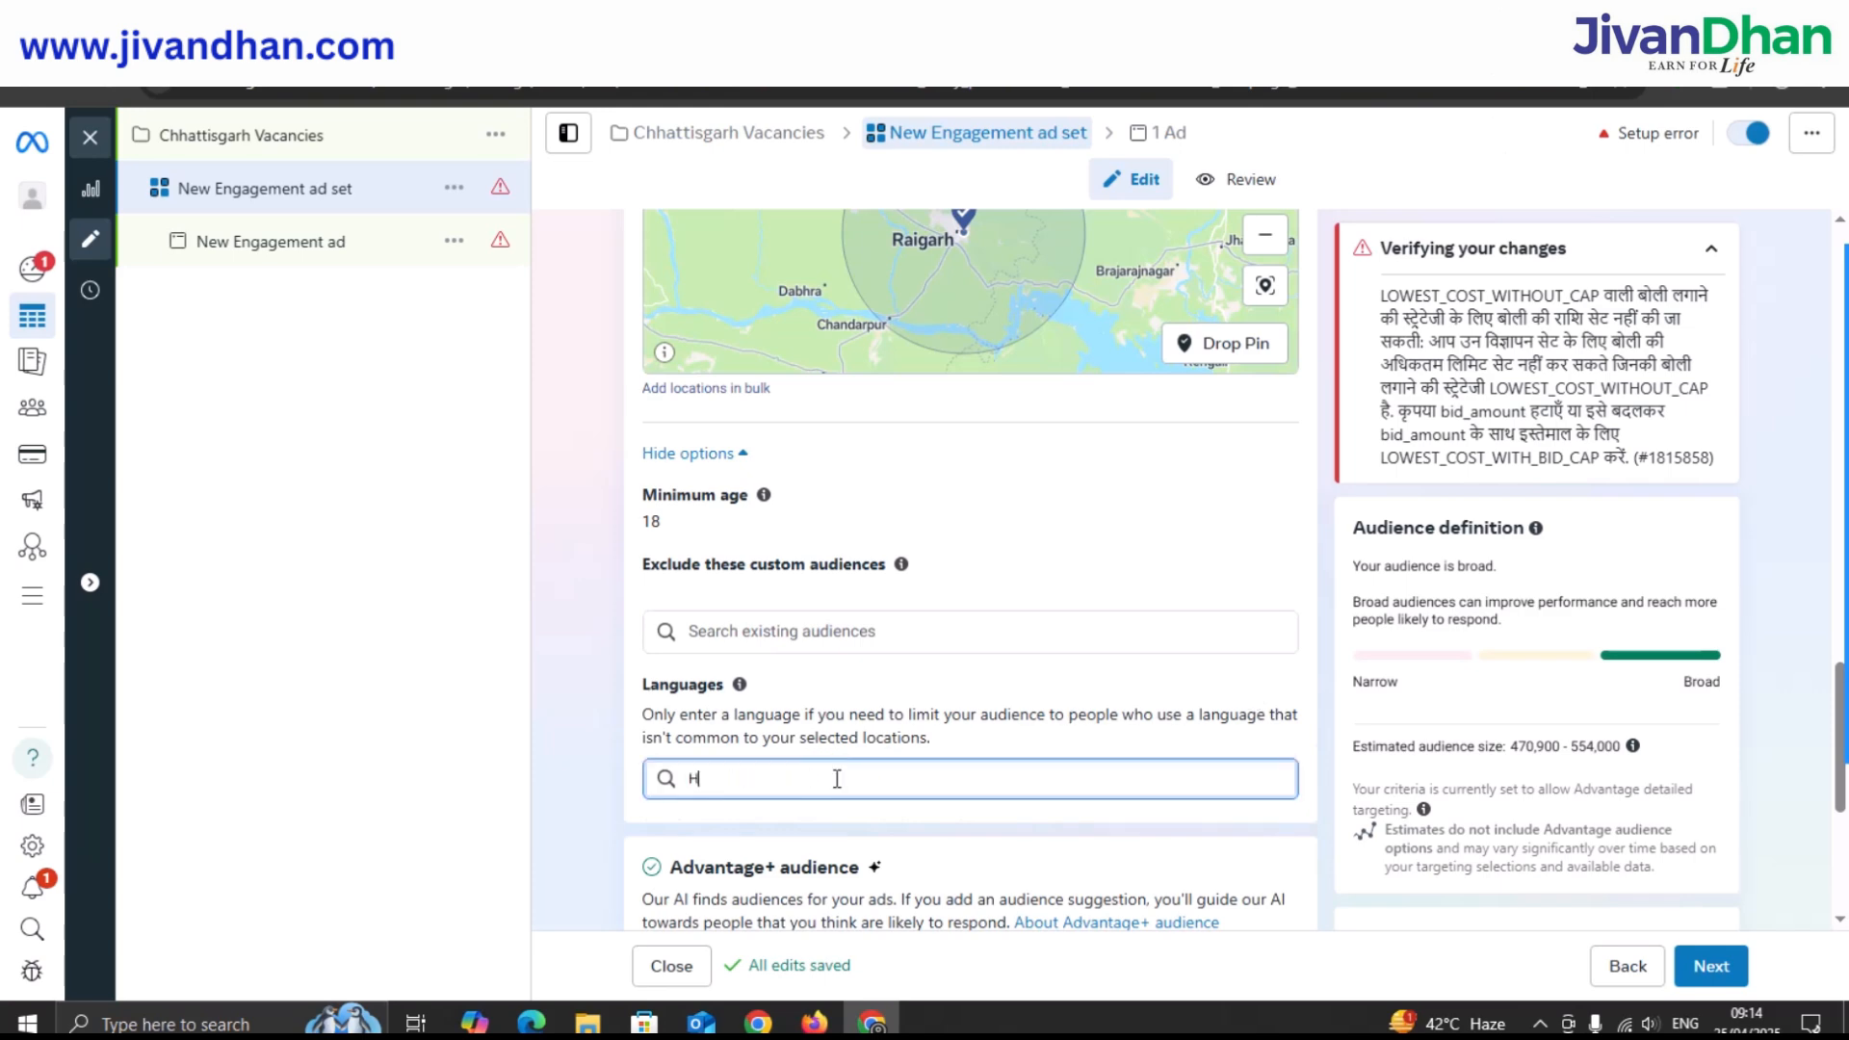
text(indi)
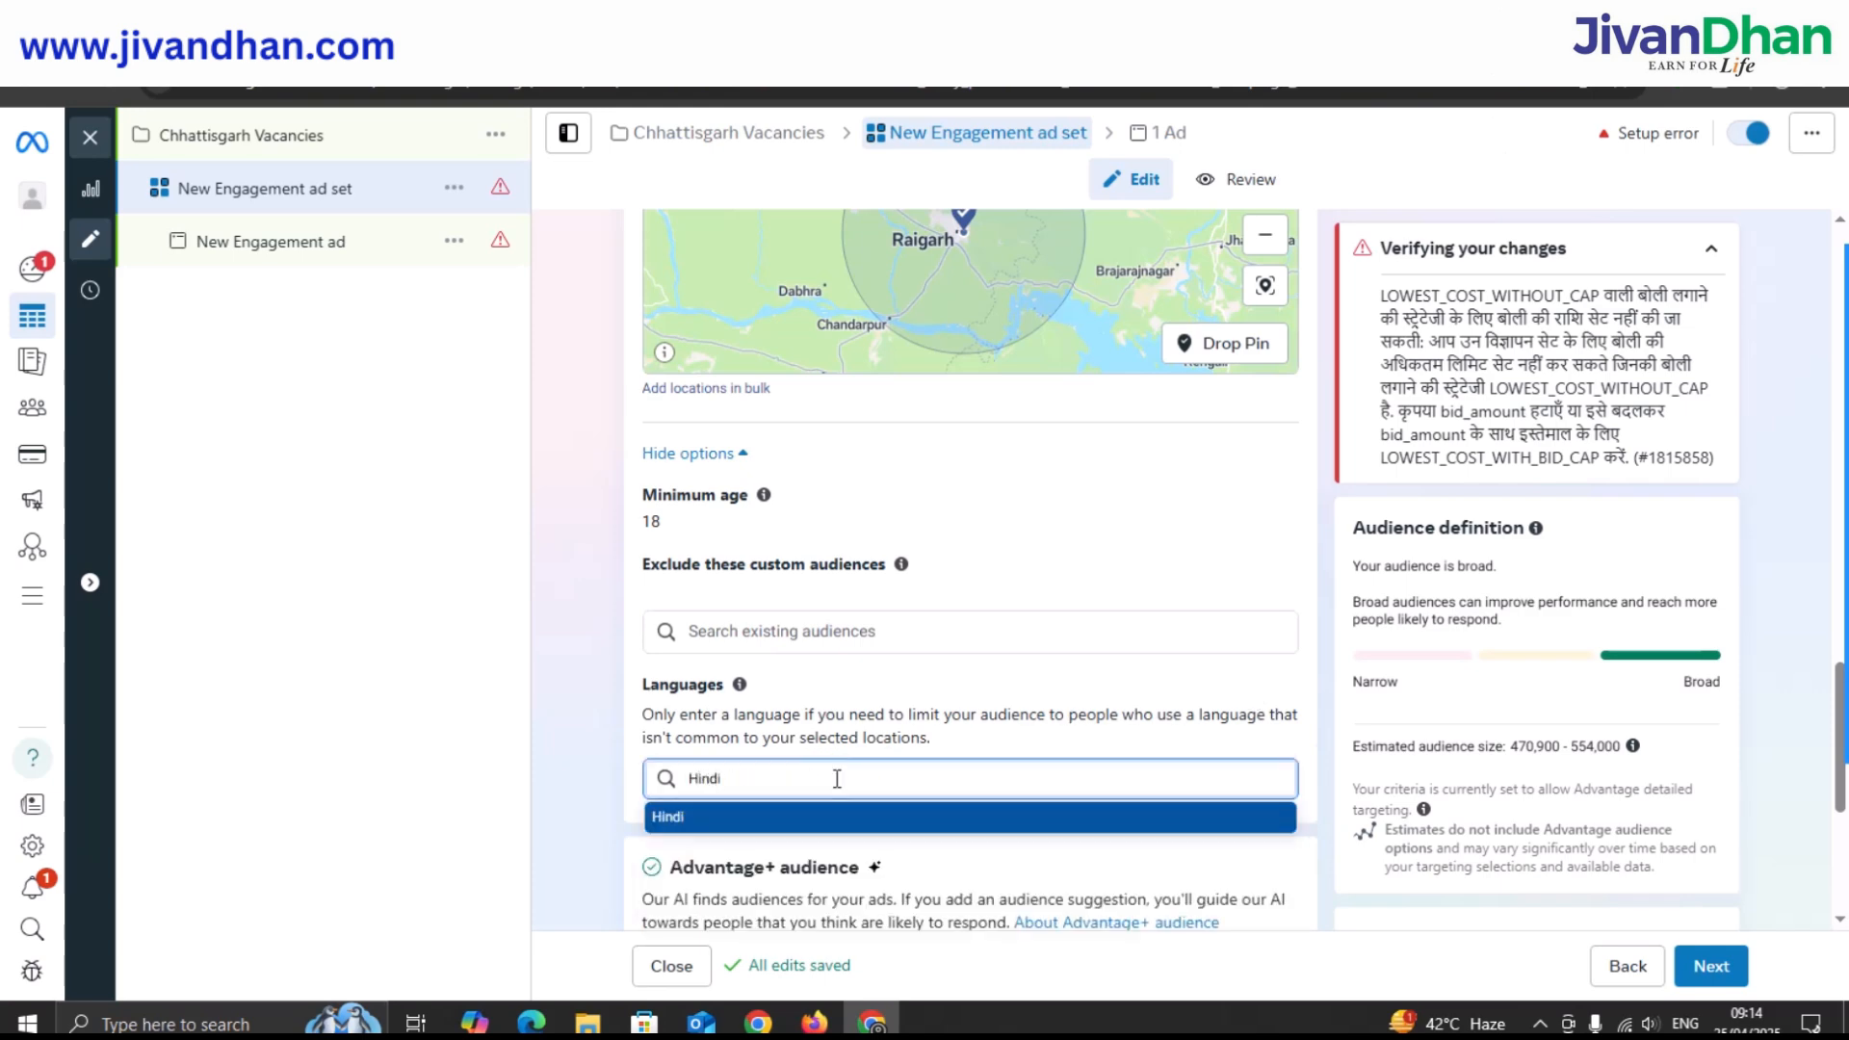
click(870, 686)
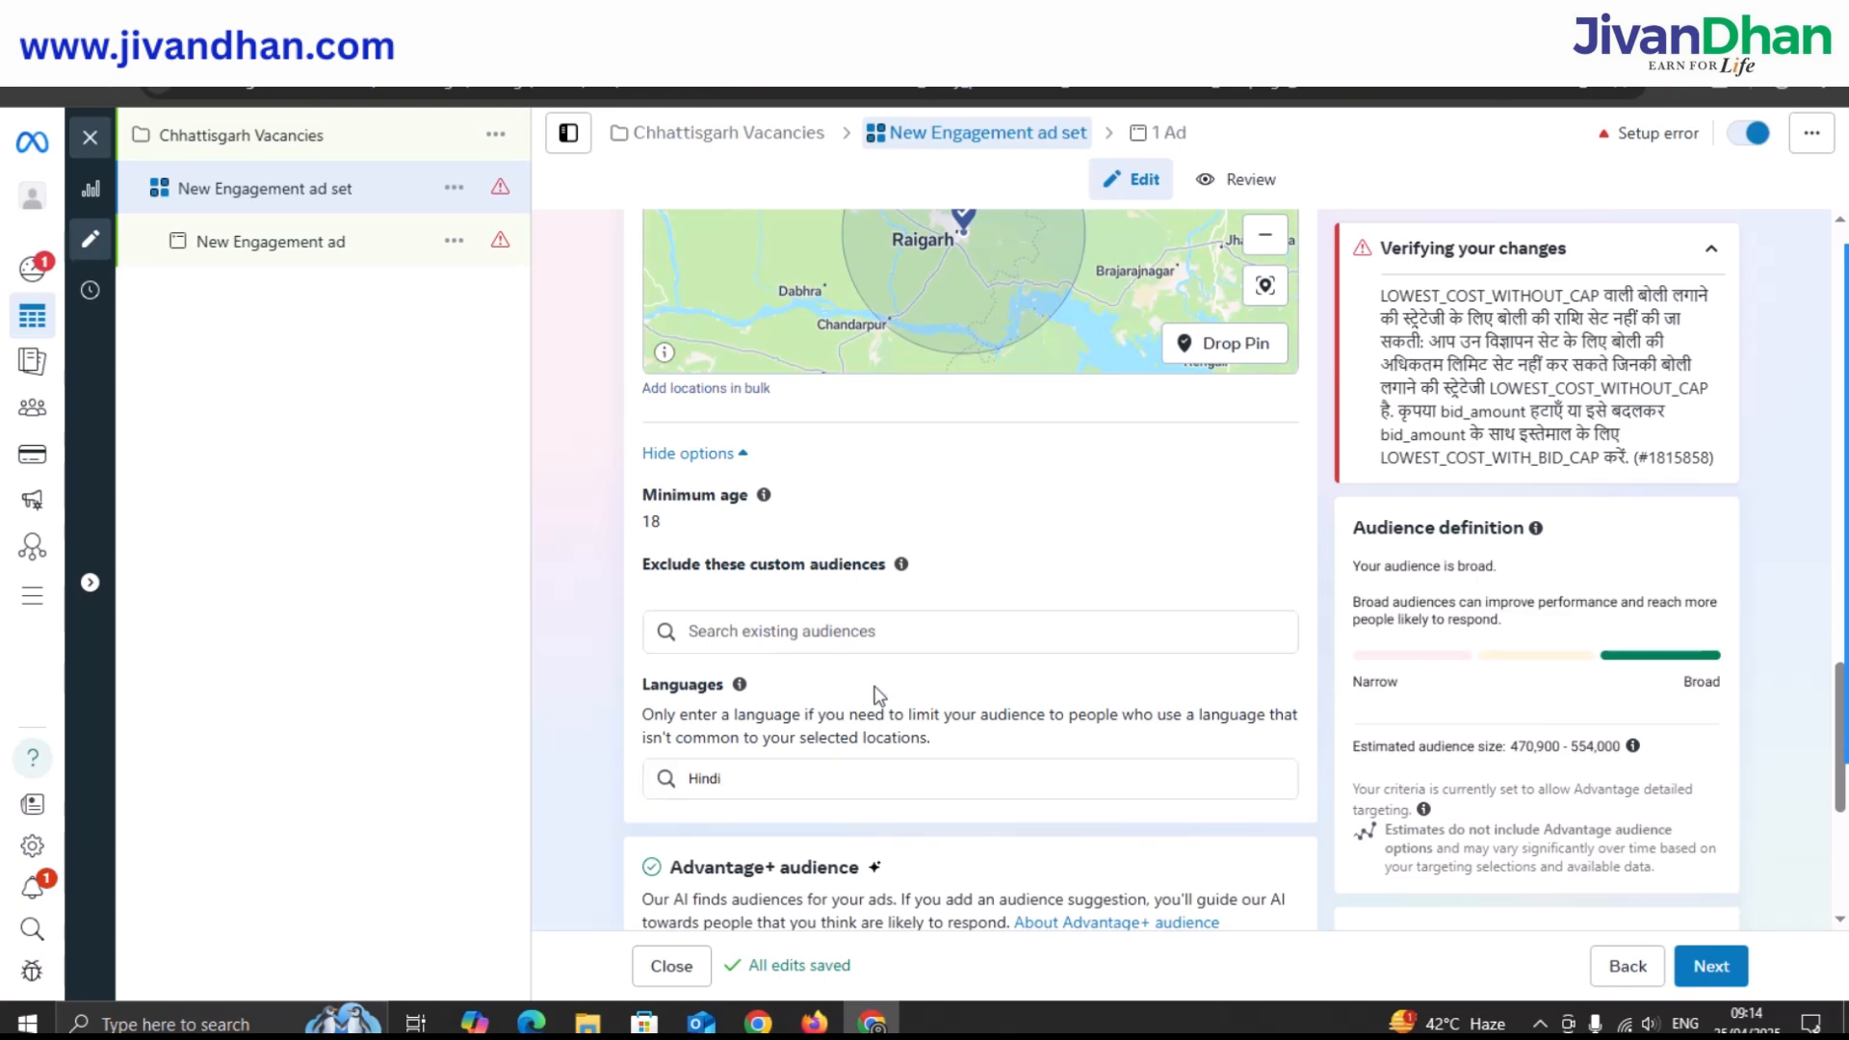
scroll(876, 687, down, 1)
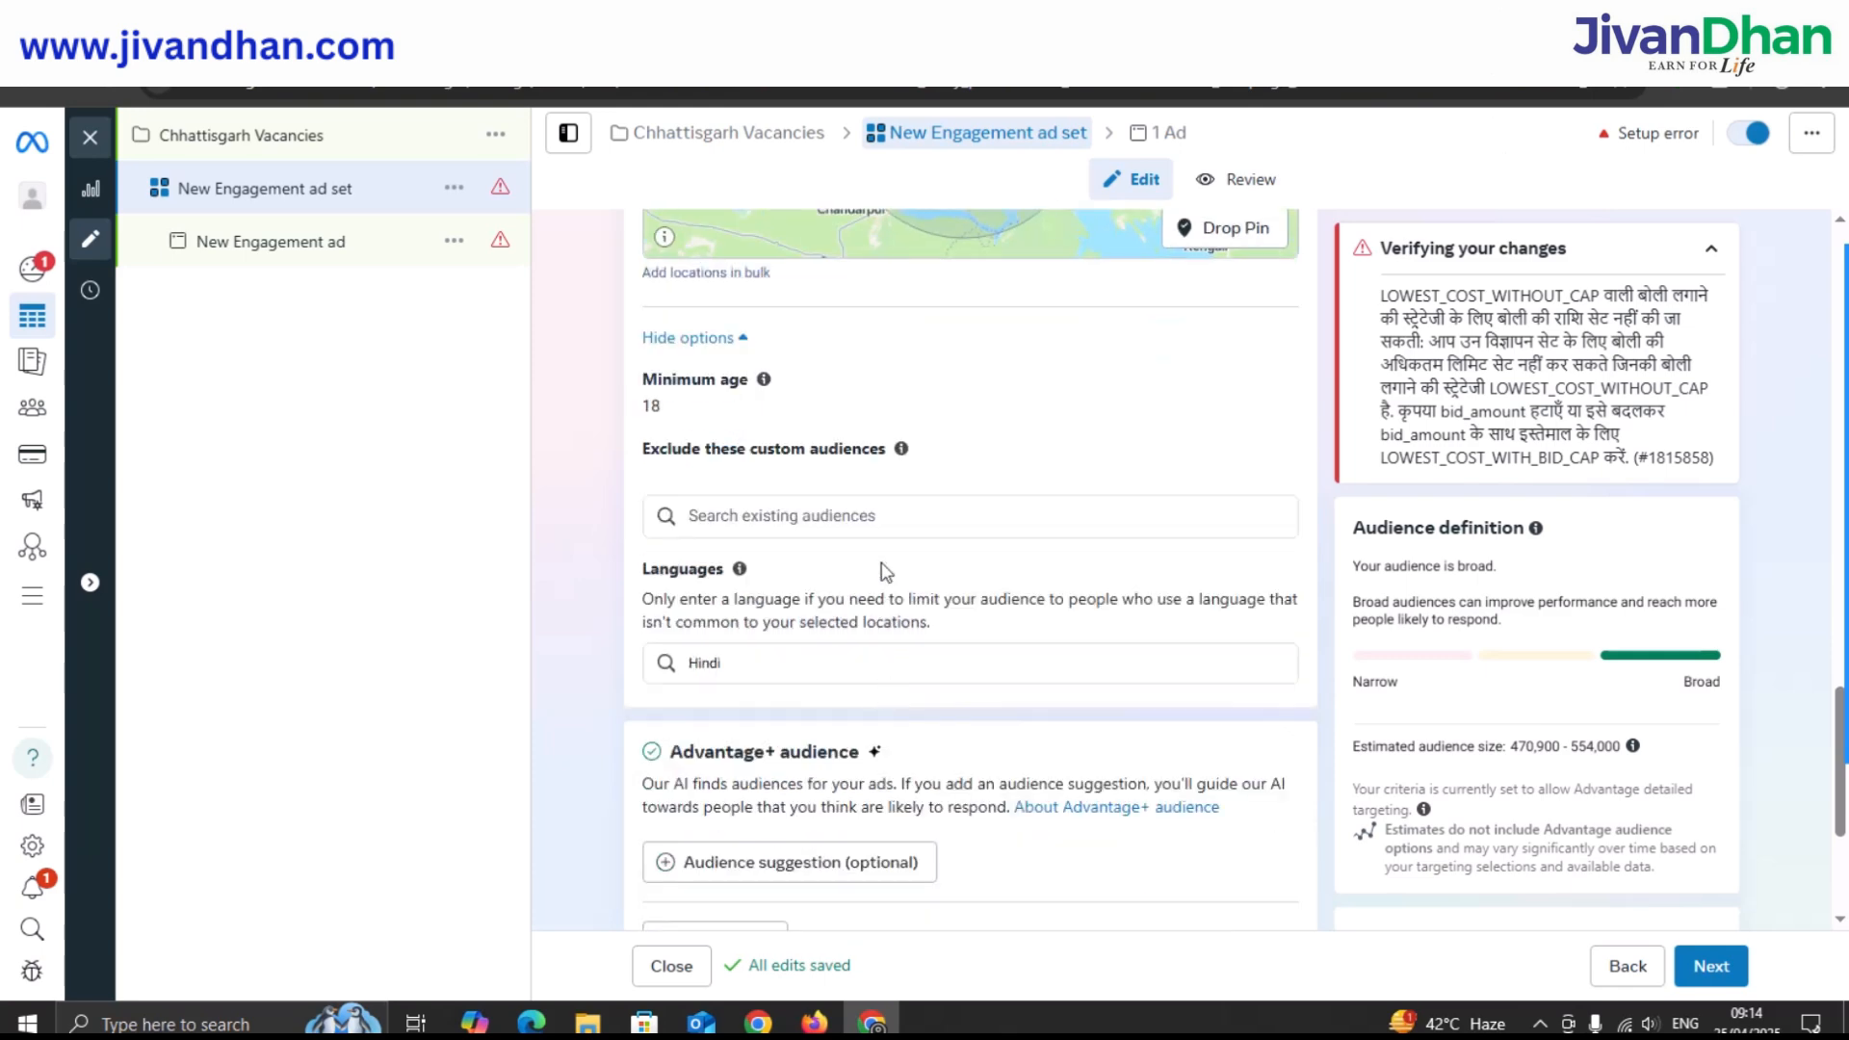
scroll(916, 559, down, 2)
scroll(917, 551, down, 1)
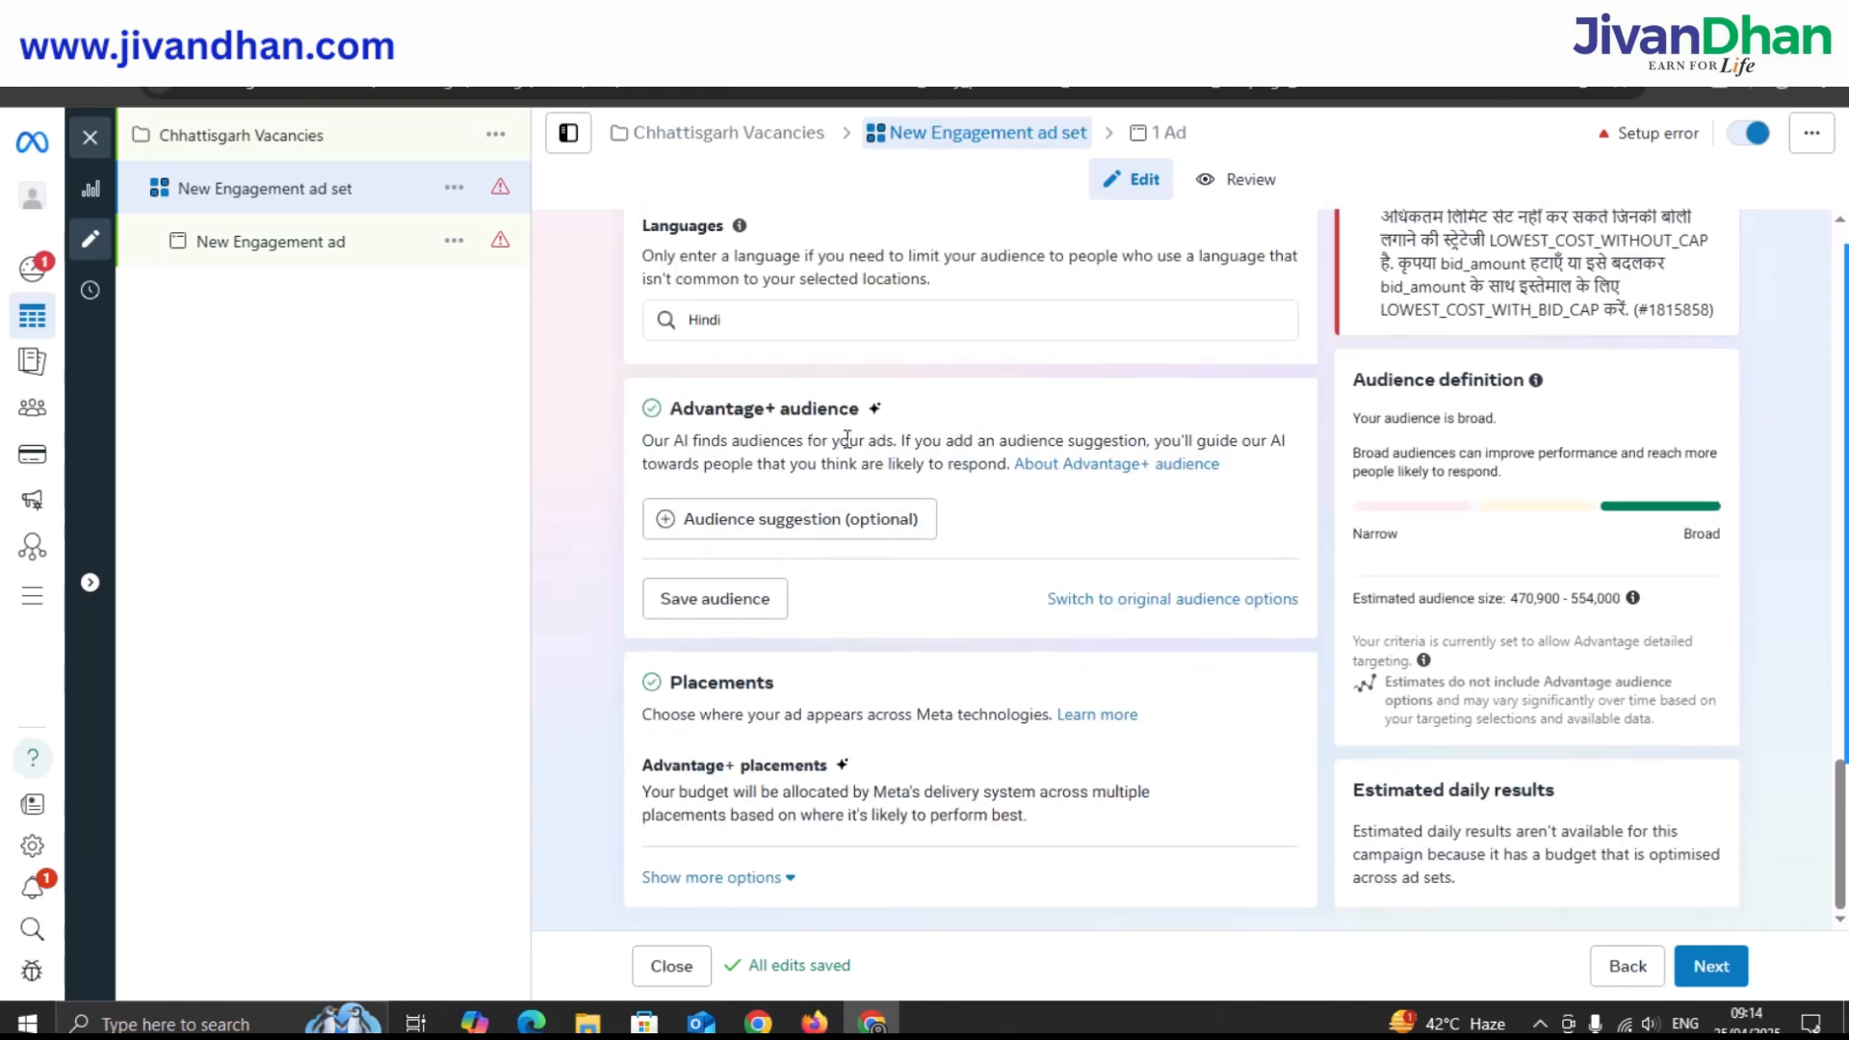
Change the audience age range to 18–60 by setting the maximum age to 60.
click(746, 516)
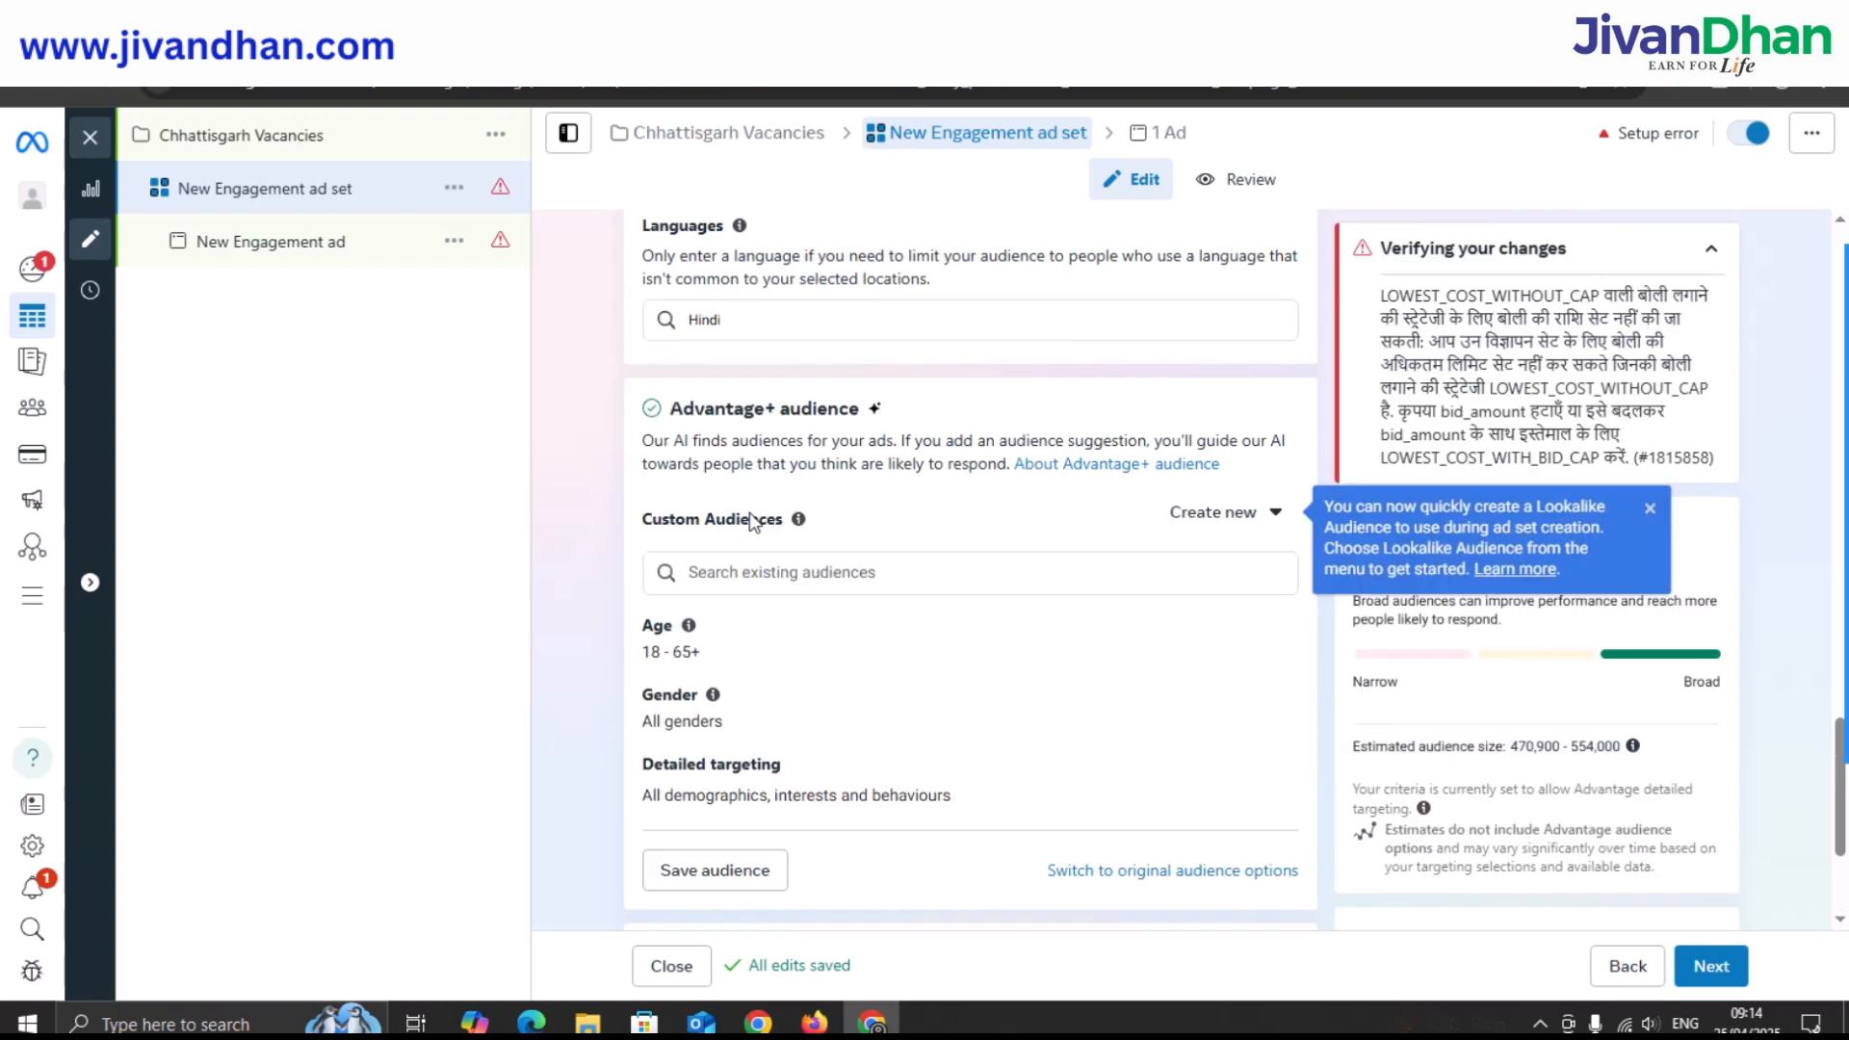
scroll(760, 525, down, 1)
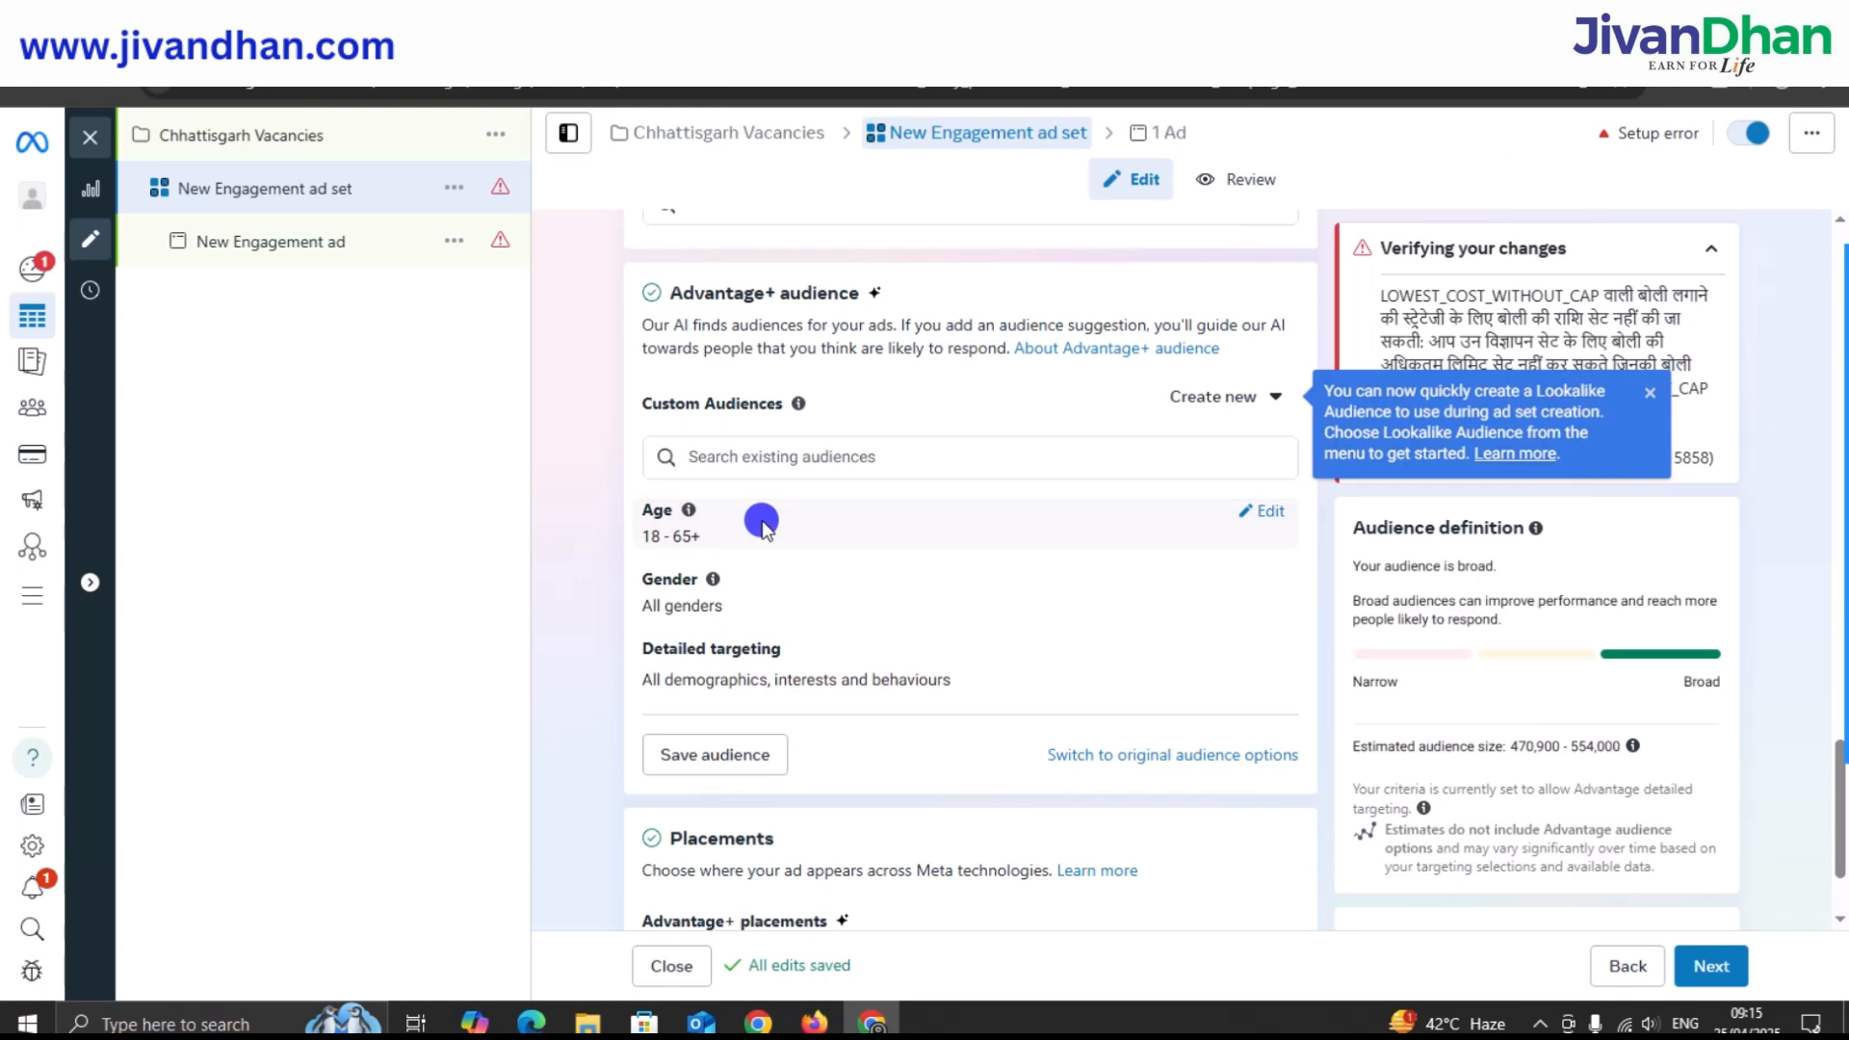
click(761, 524)
click(1261, 511)
click(797, 546)
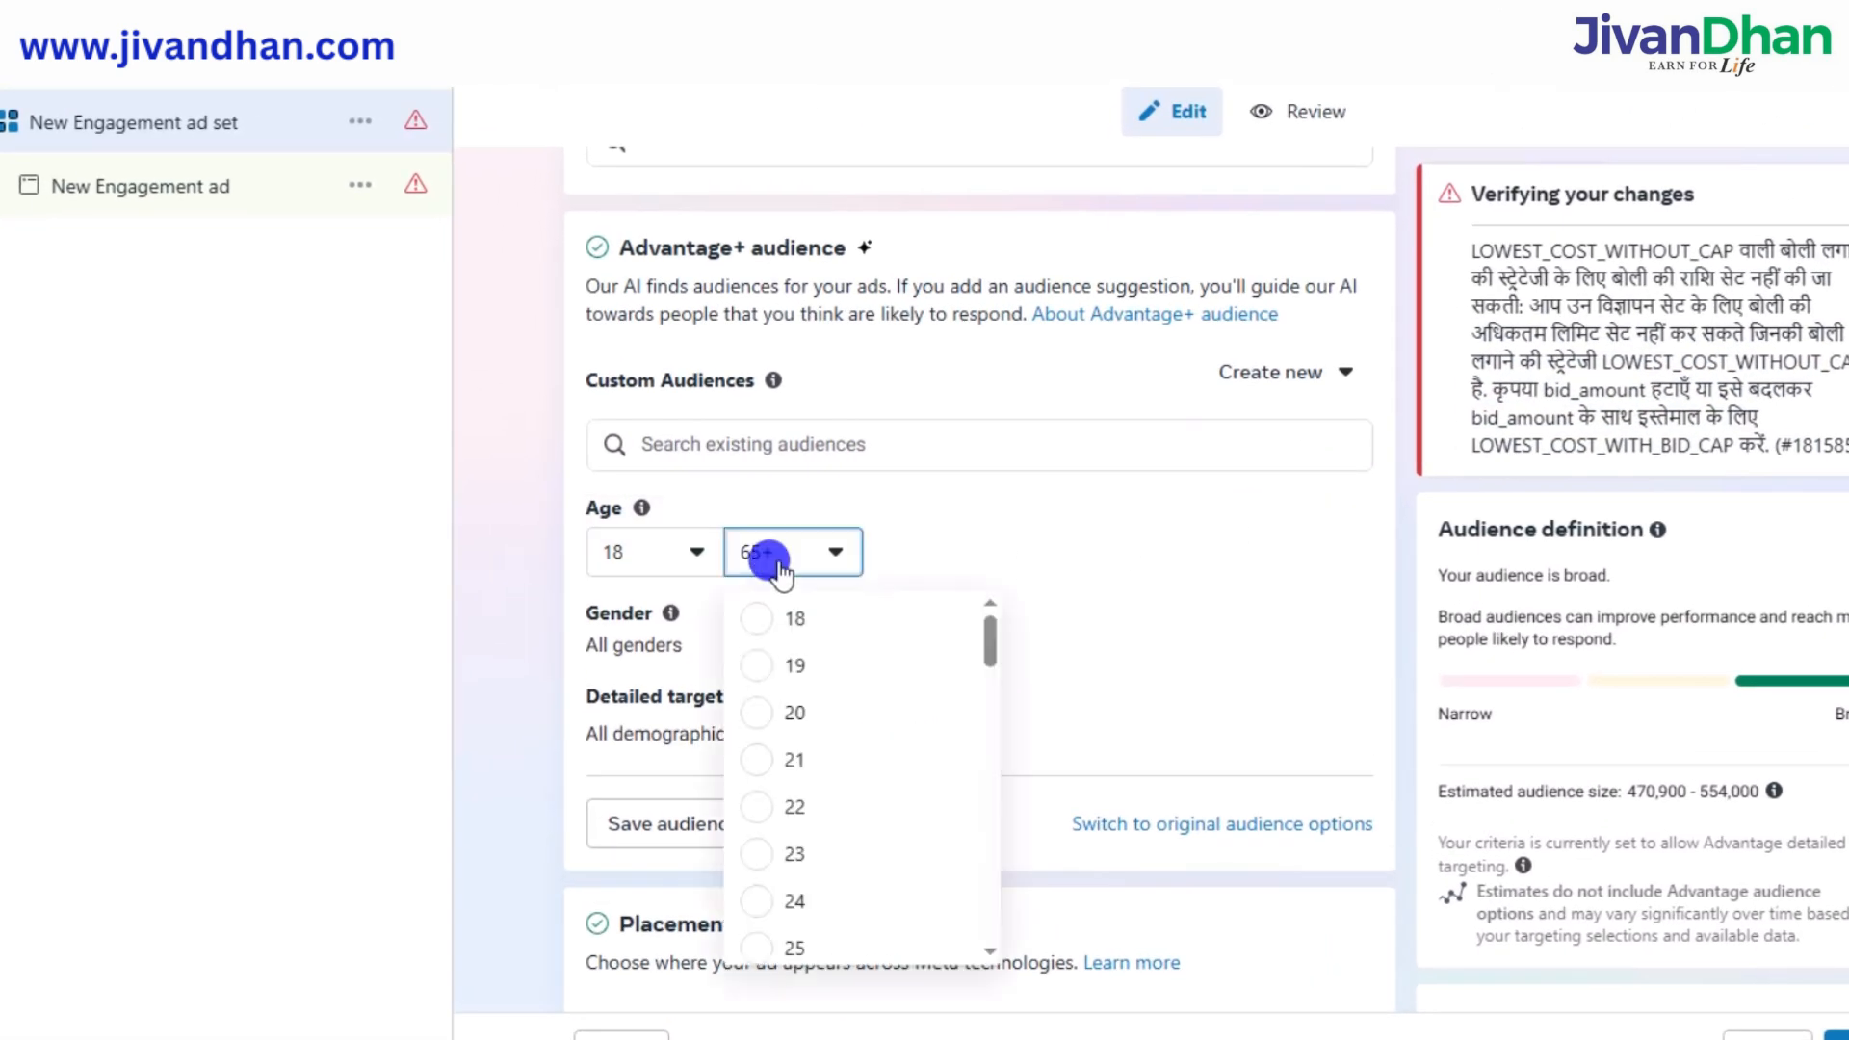
click(776, 560)
click(776, 695)
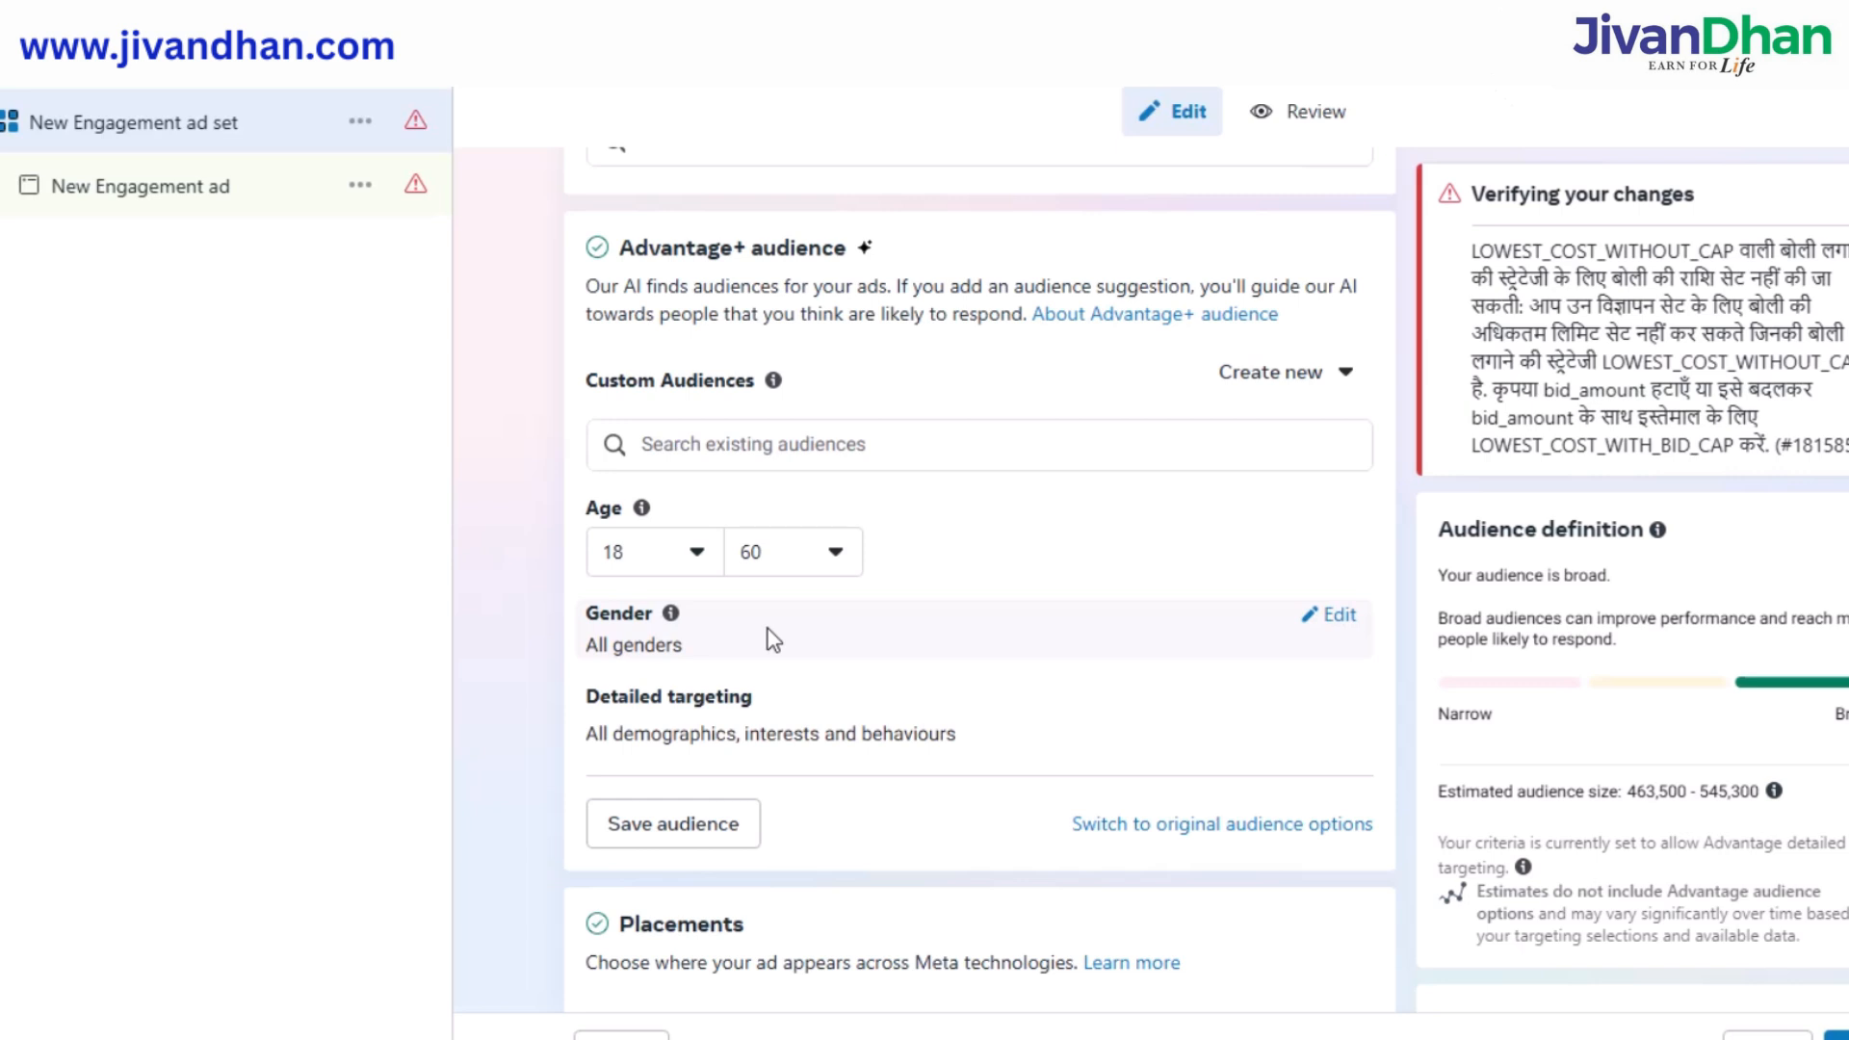
Keep the audience gender set to All rather than men only.
click(1327, 619)
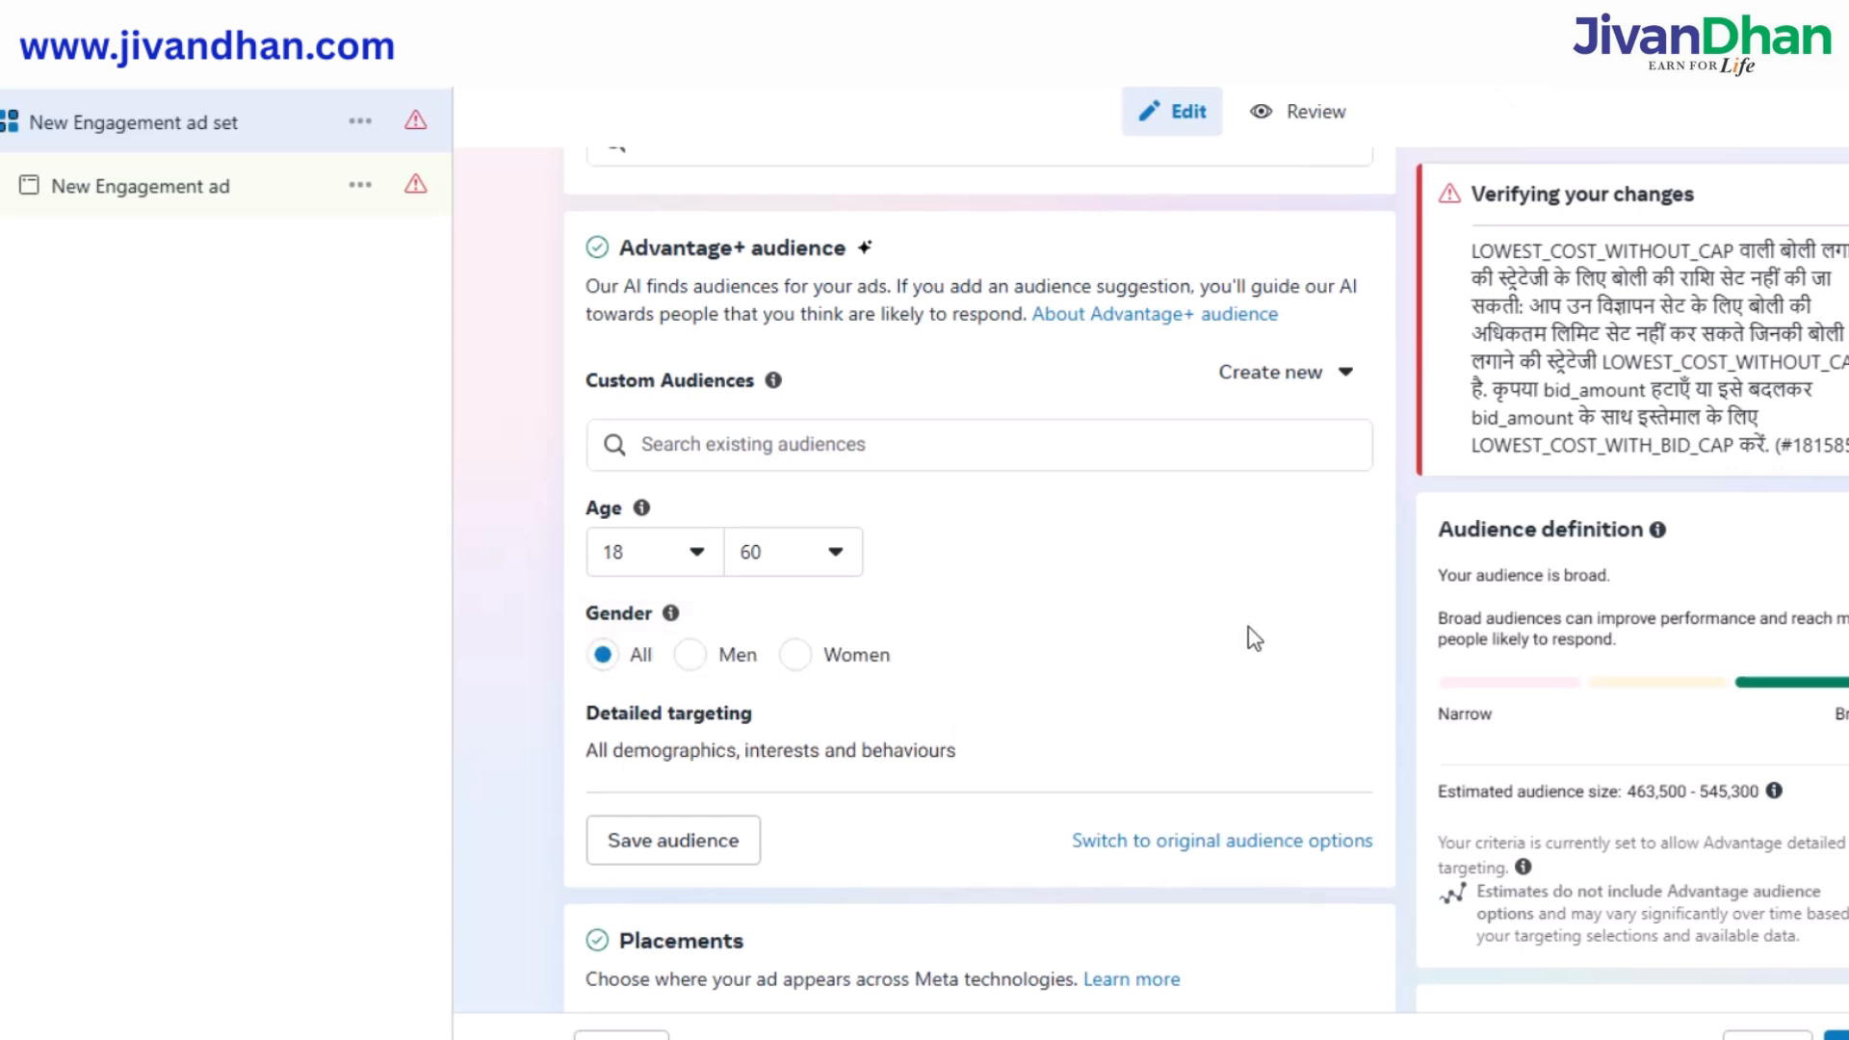
click(688, 656)
click(602, 657)
scroll(1021, 570, down, 2)
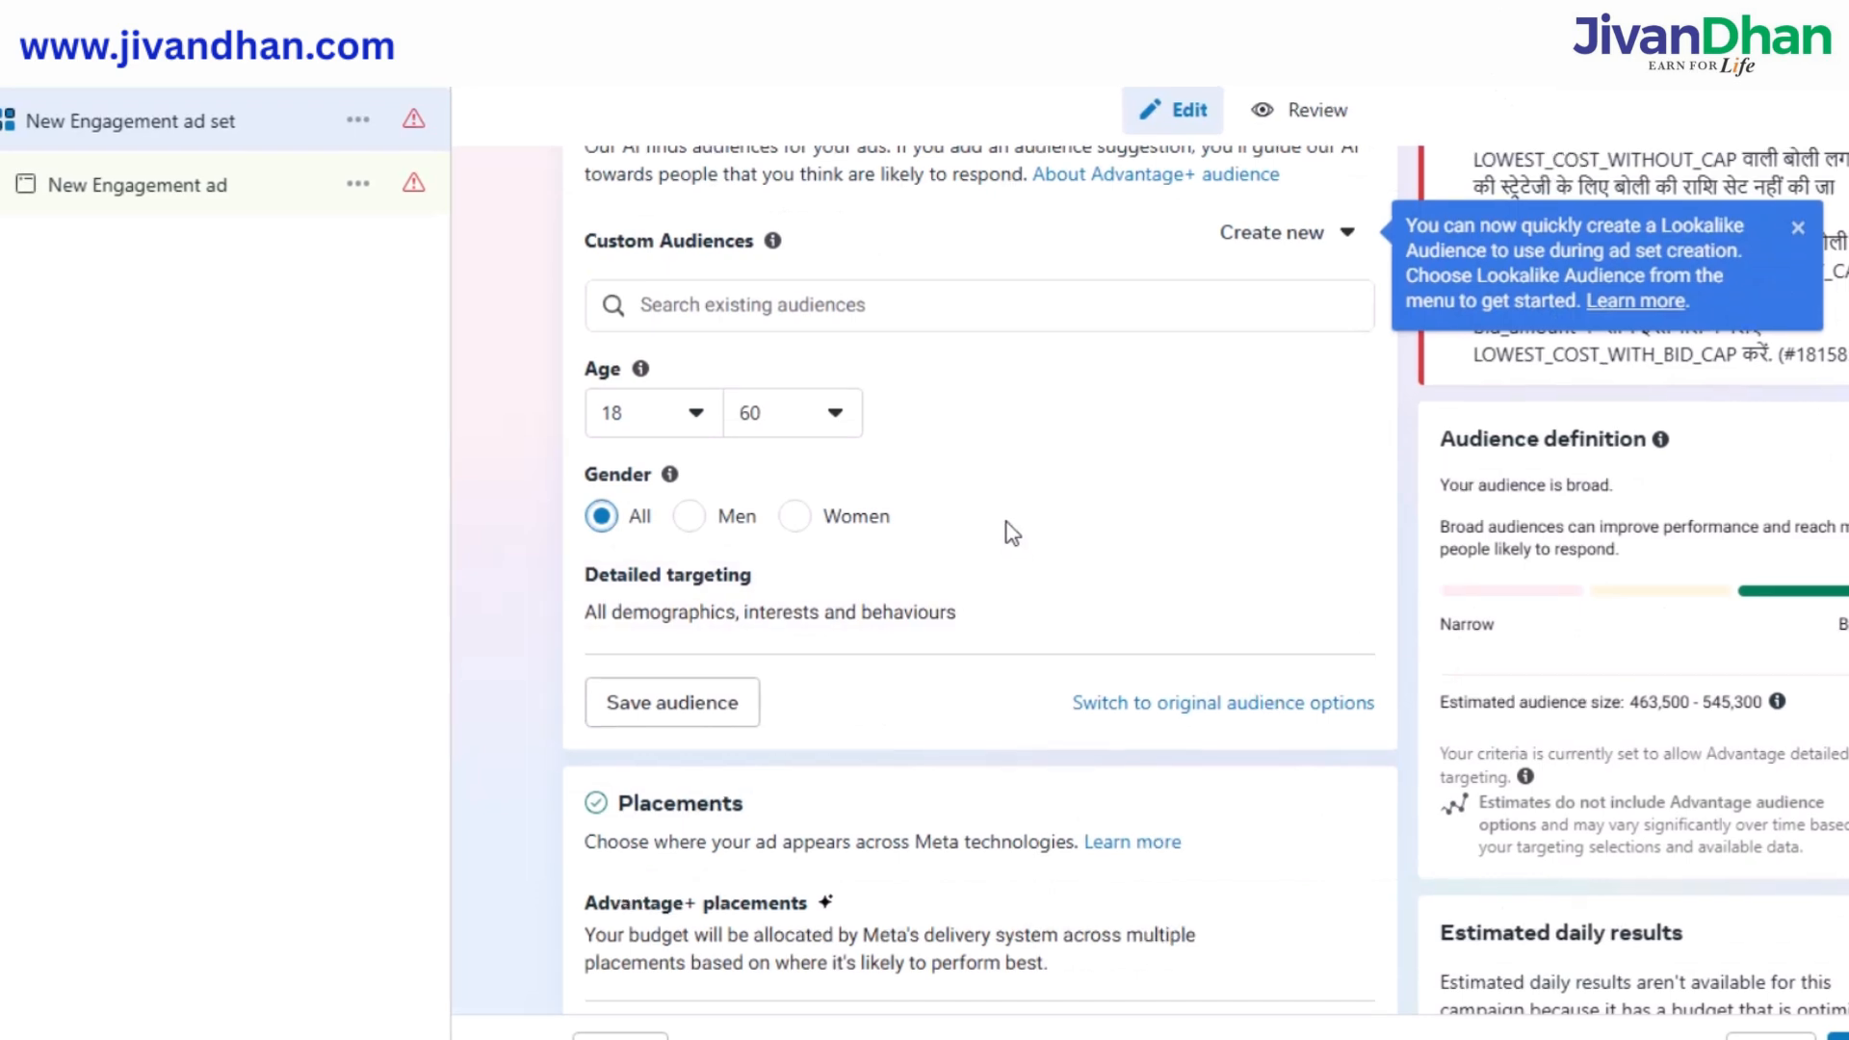
scroll(1012, 532, down, 1)
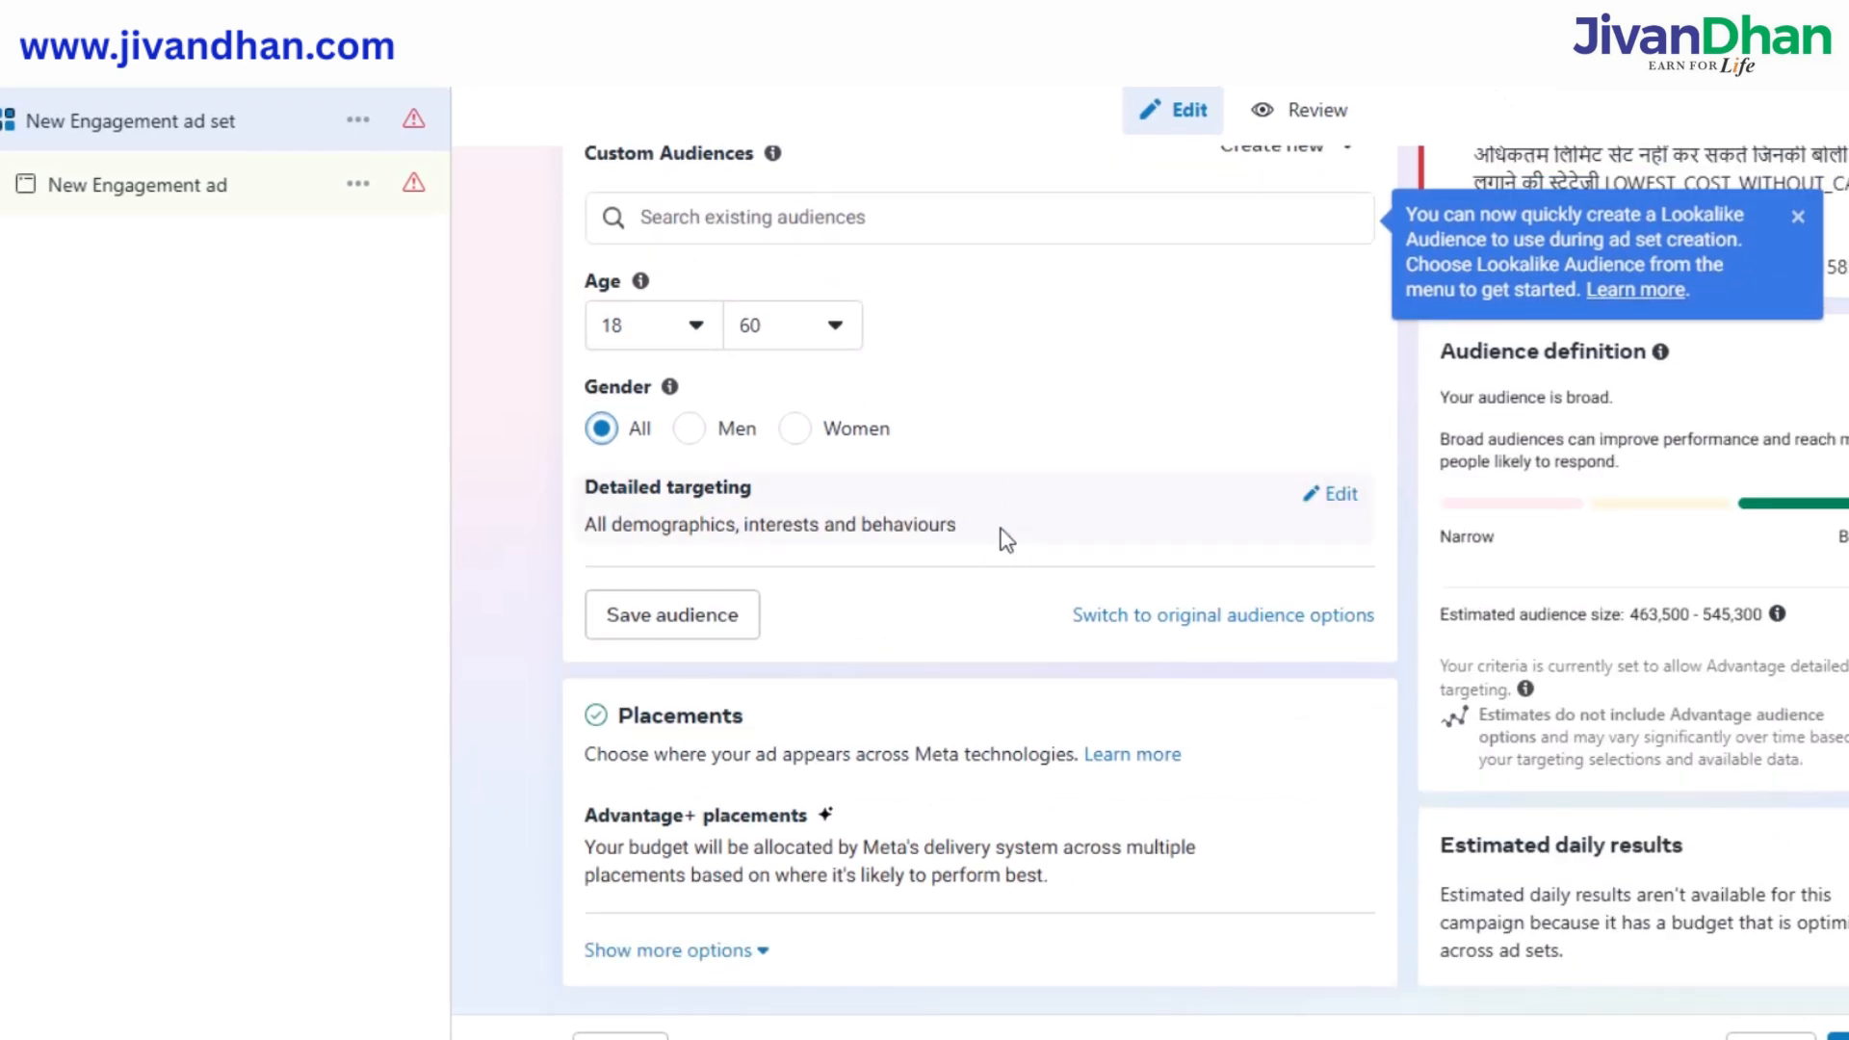
Search detailed targeting for 'unemploy' and add Unemployed Looking for work.
click(1330, 493)
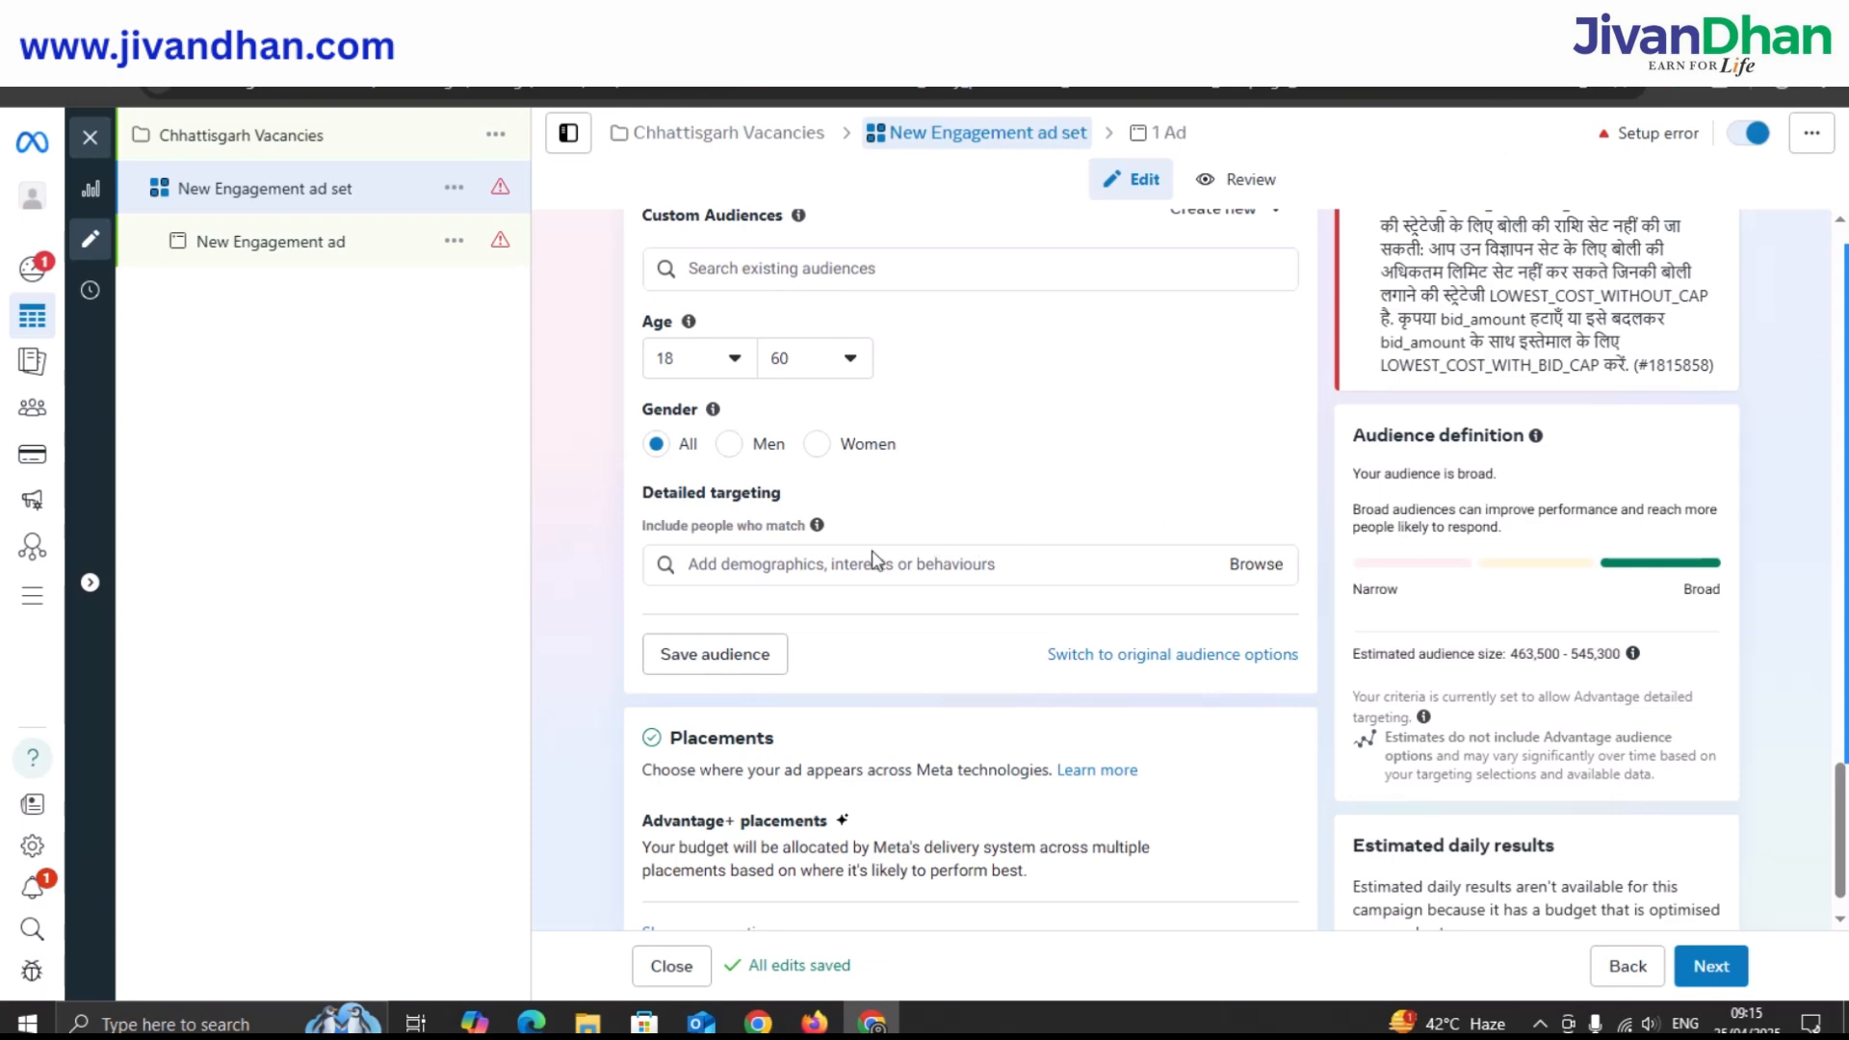
click(868, 558)
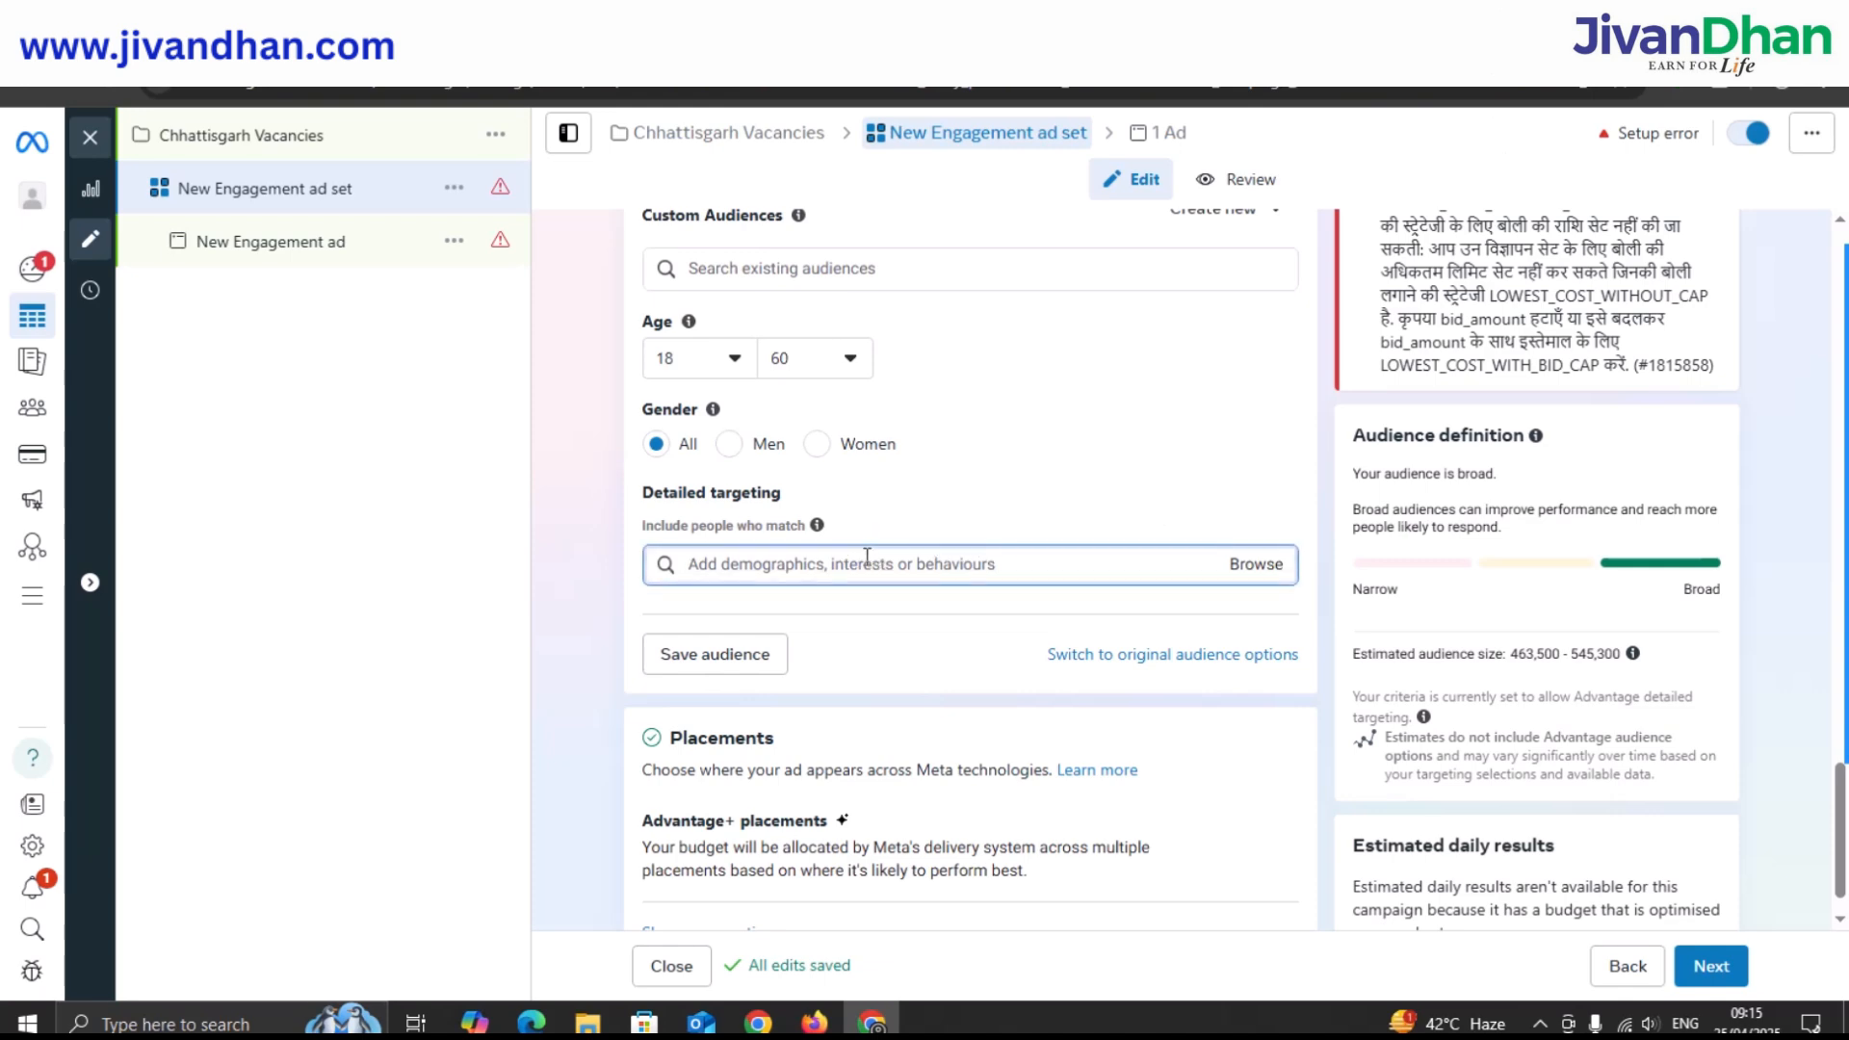
text(um)
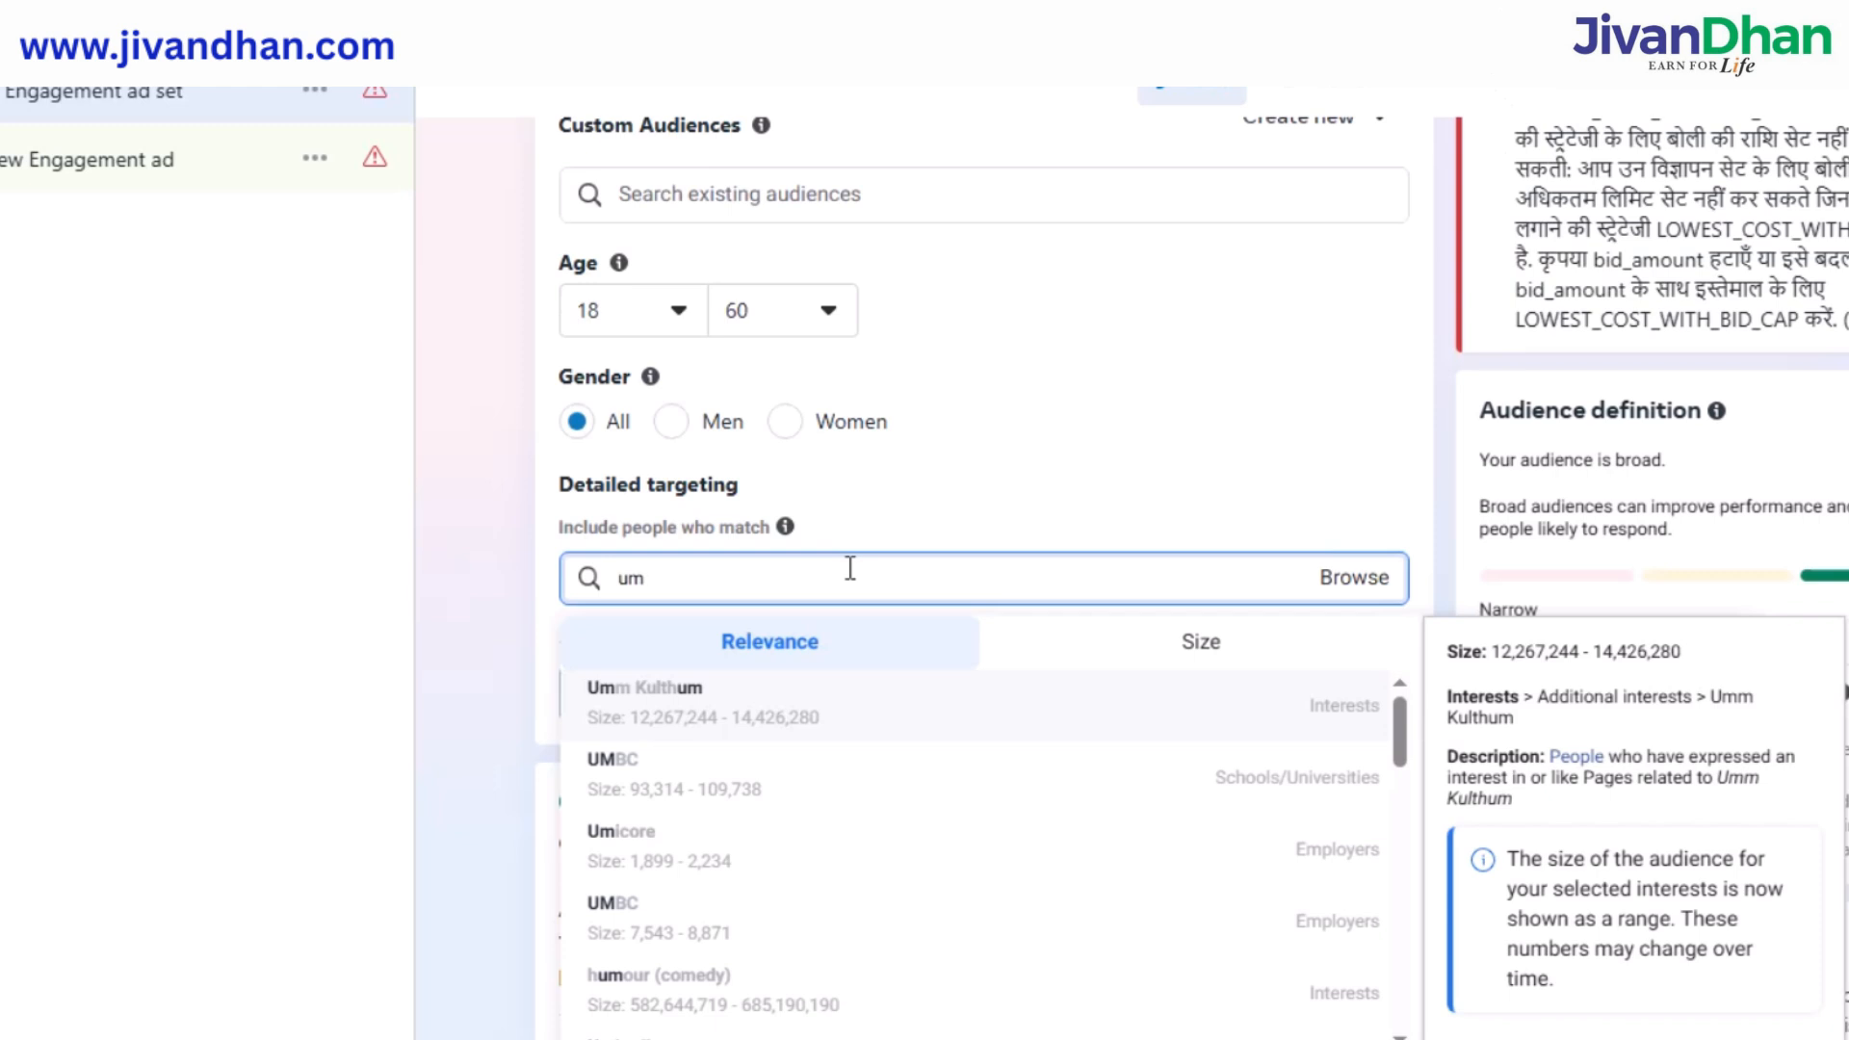
key(BackSpace)
text(nem)
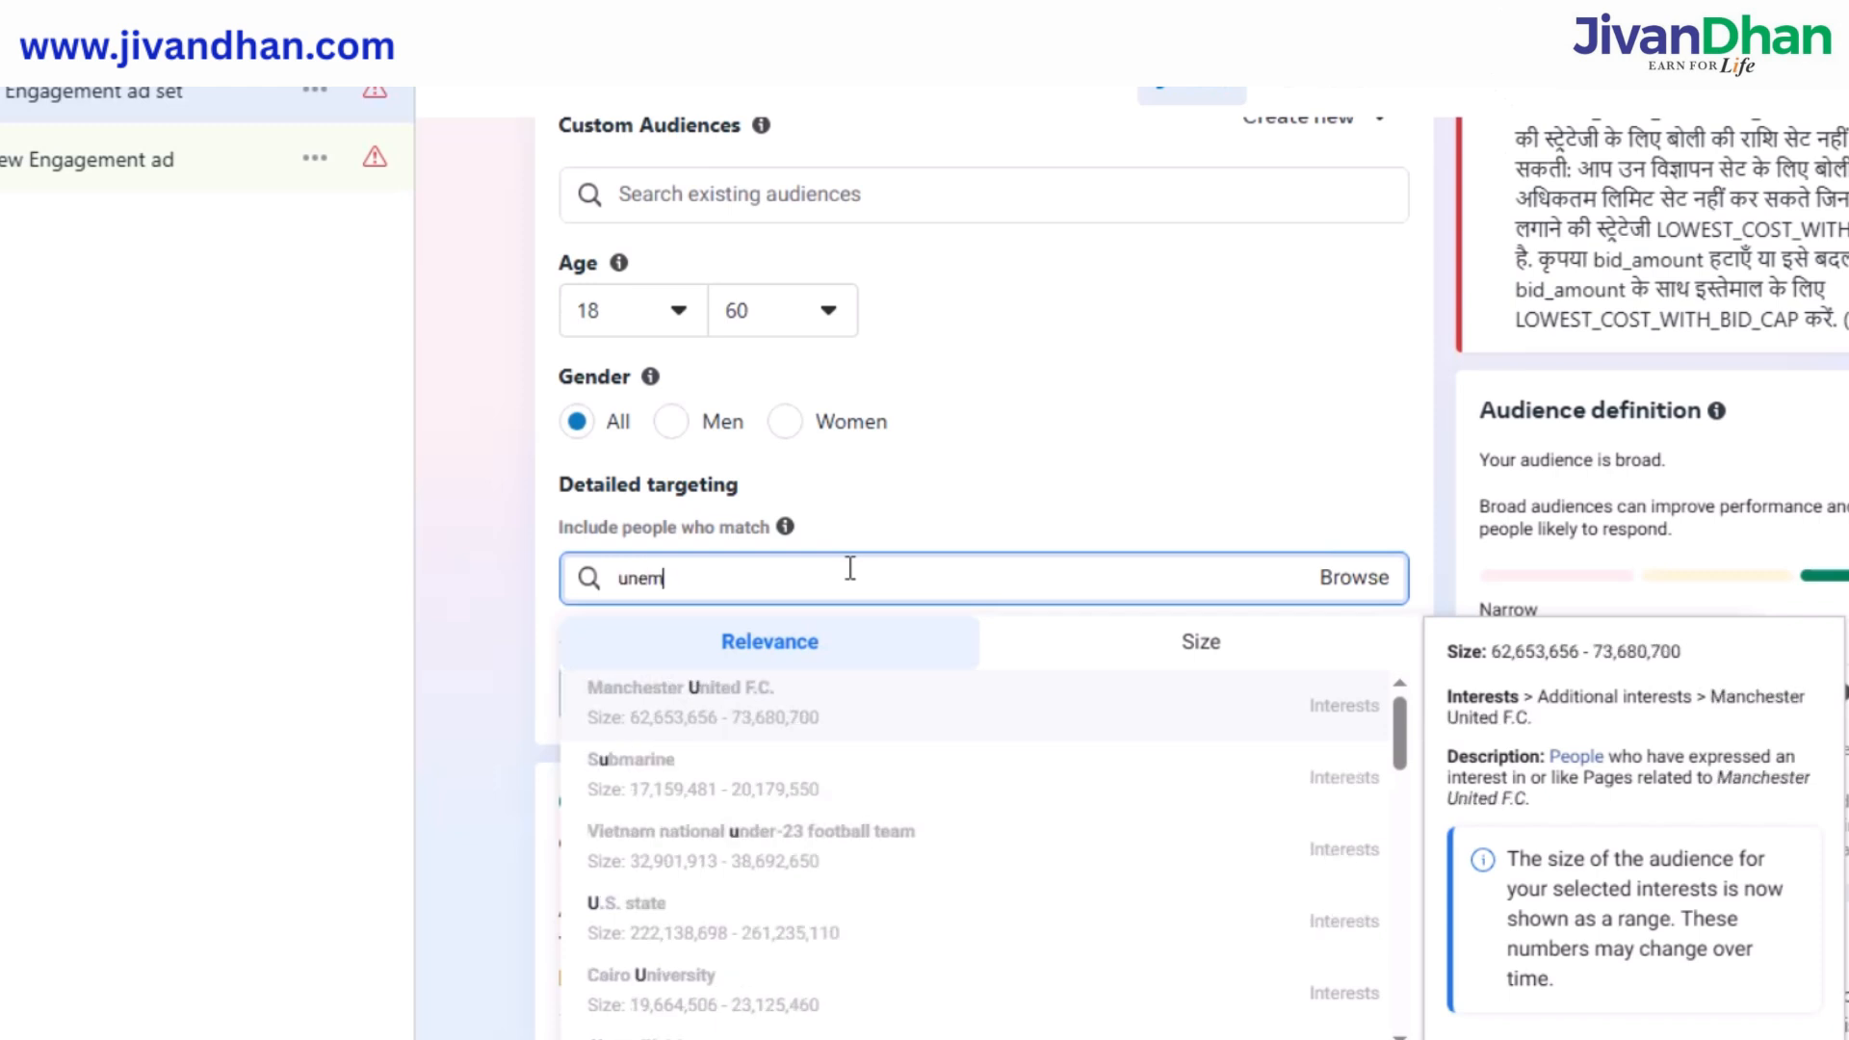
text(ploy)
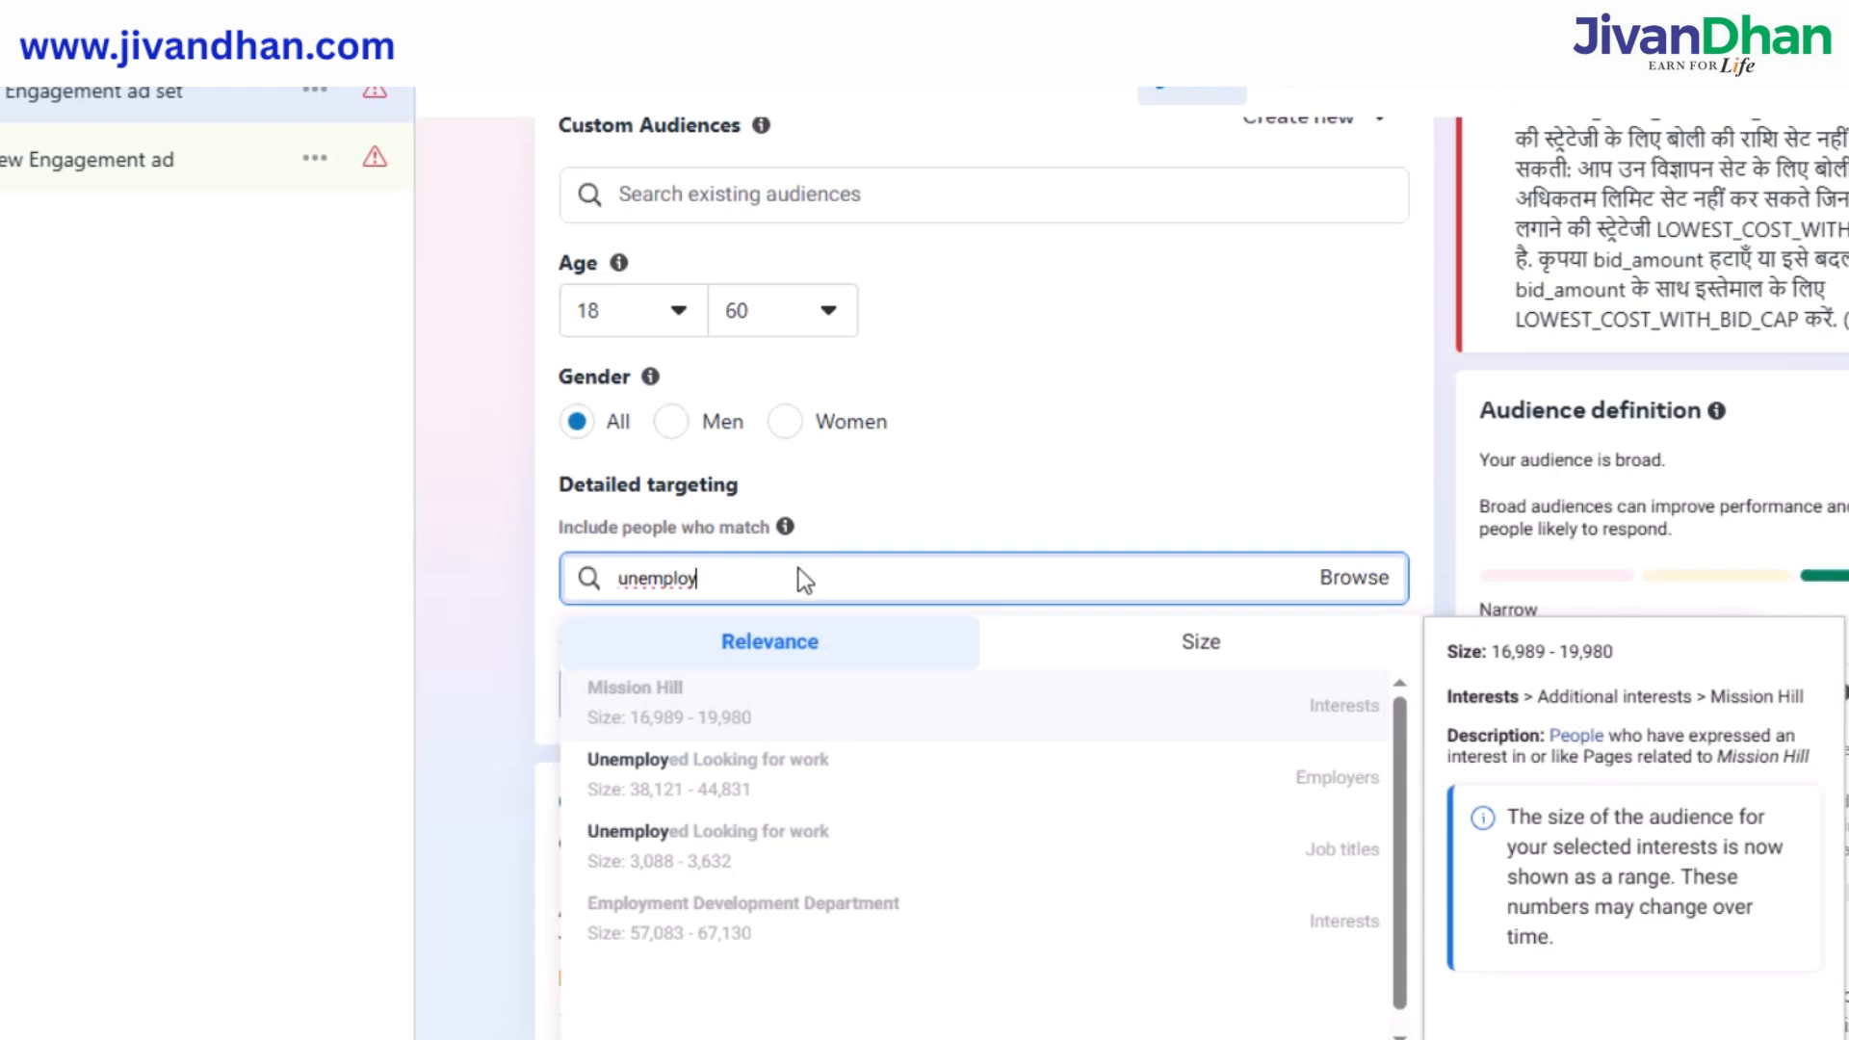
click(736, 784)
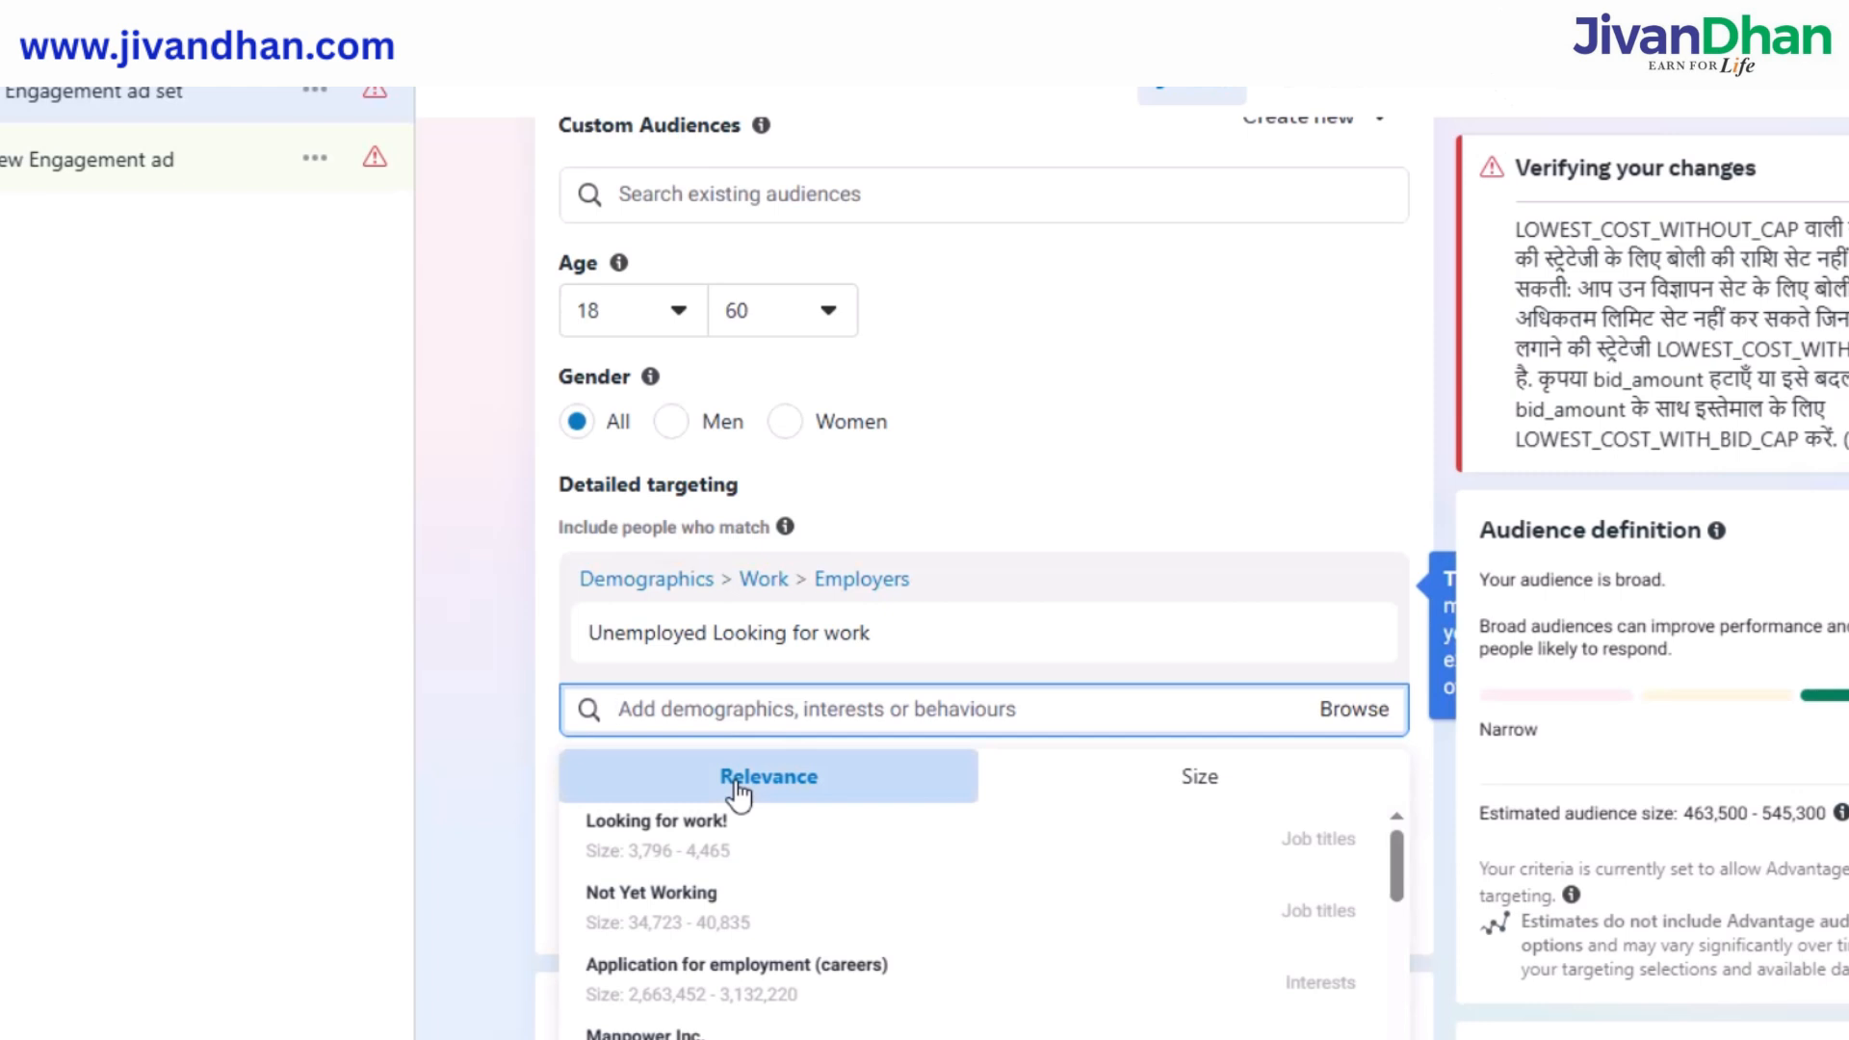
Search 'employ' and add Employment, Looking for work!, Job interview and Employment website interests.
text(em)
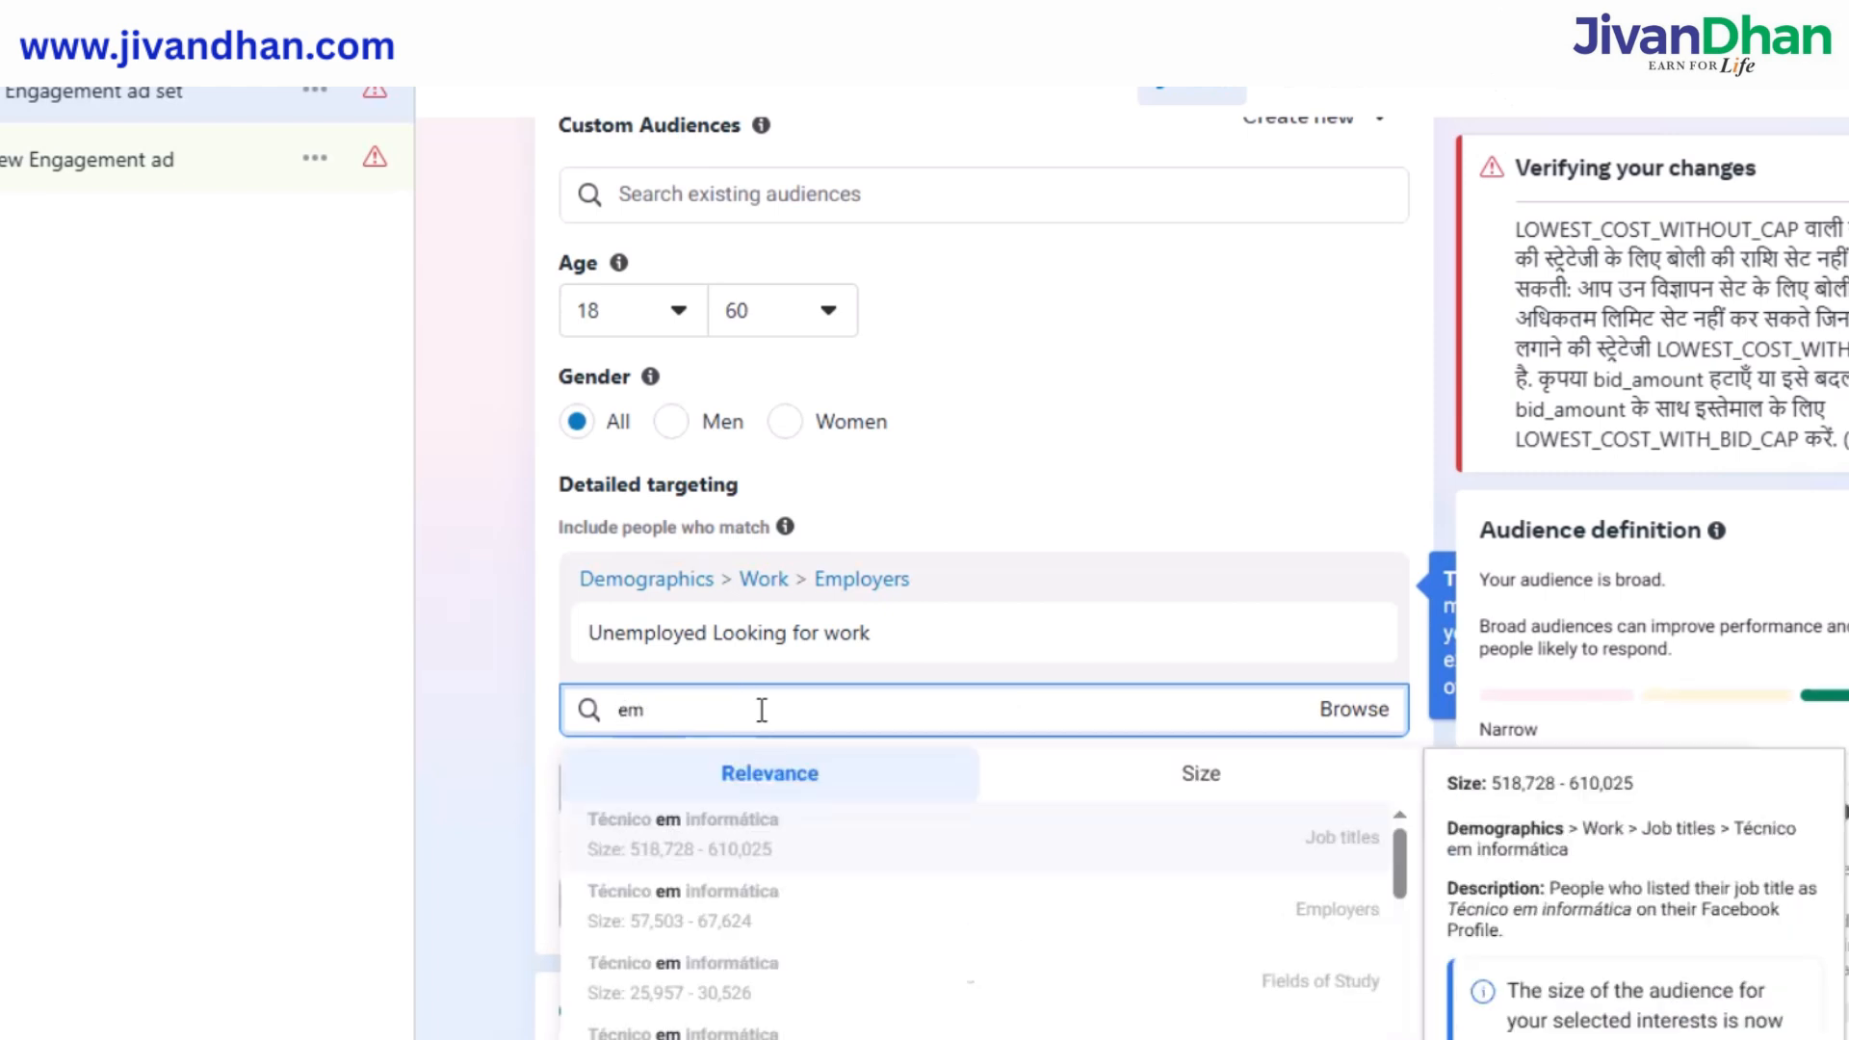
text(ploy)
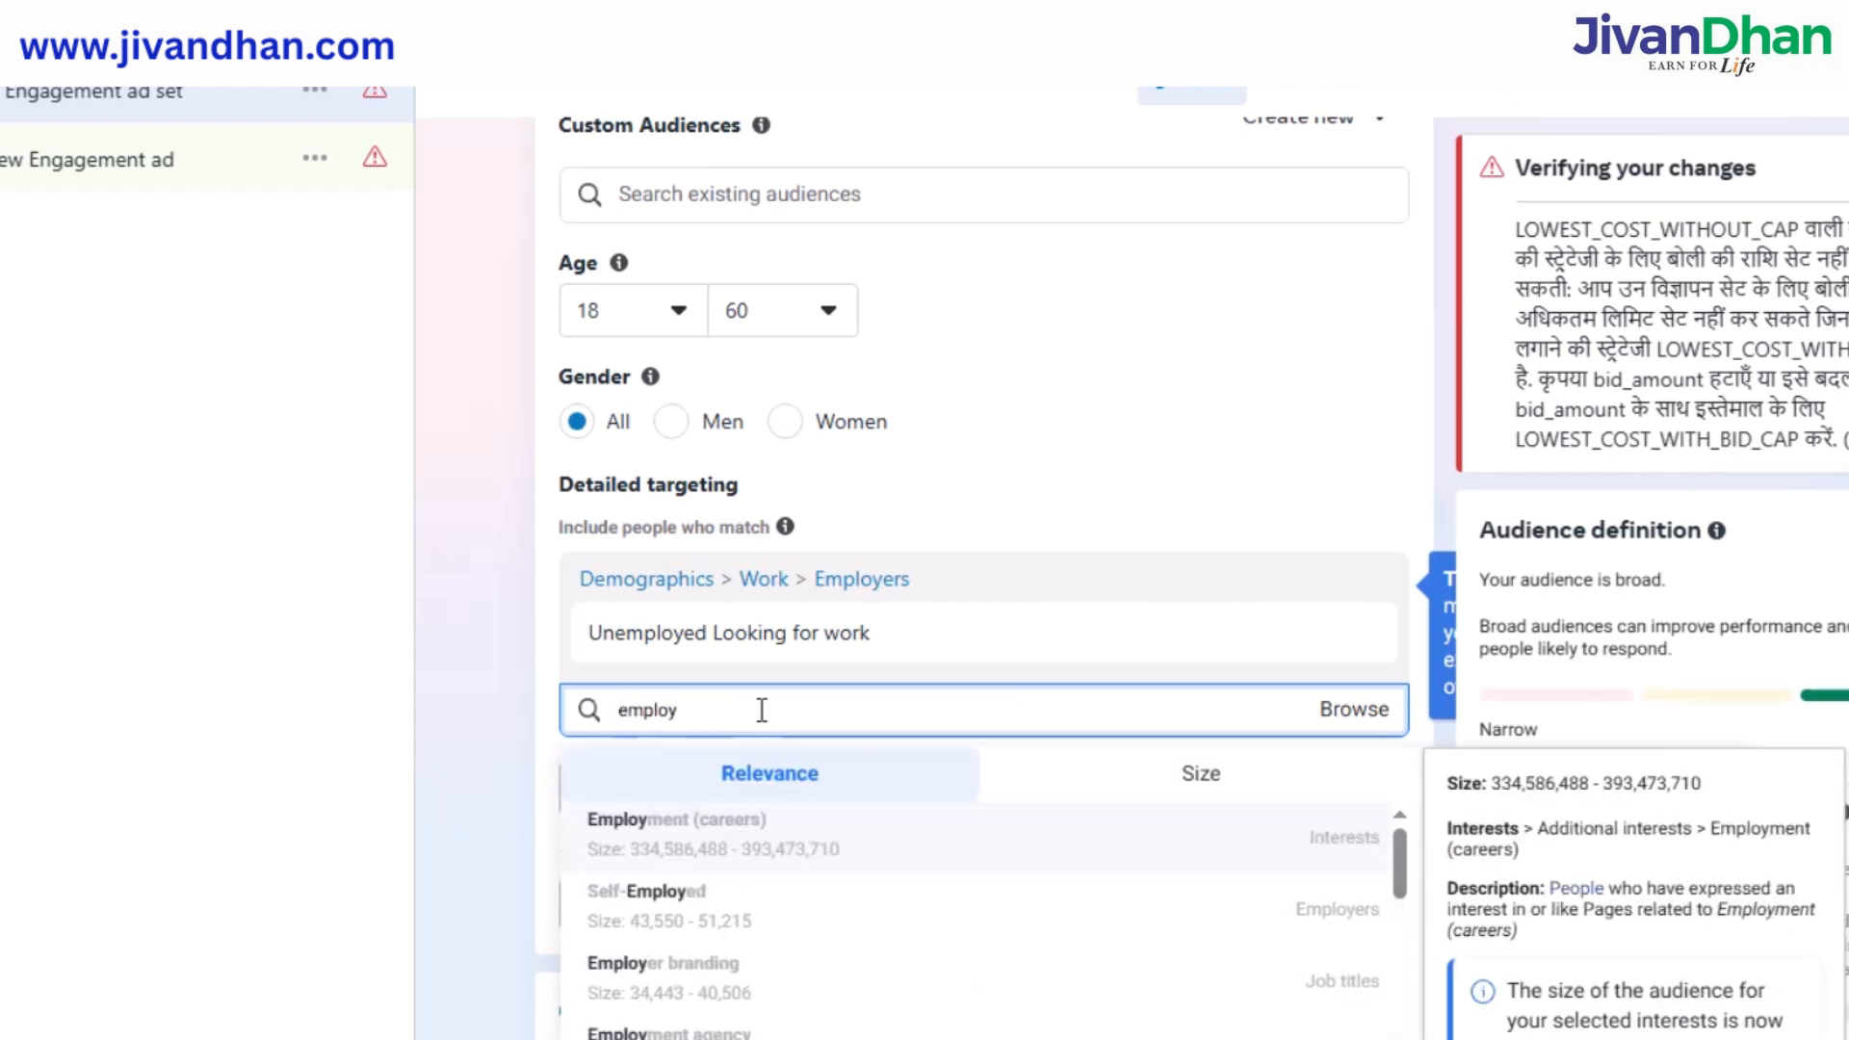
click(712, 828)
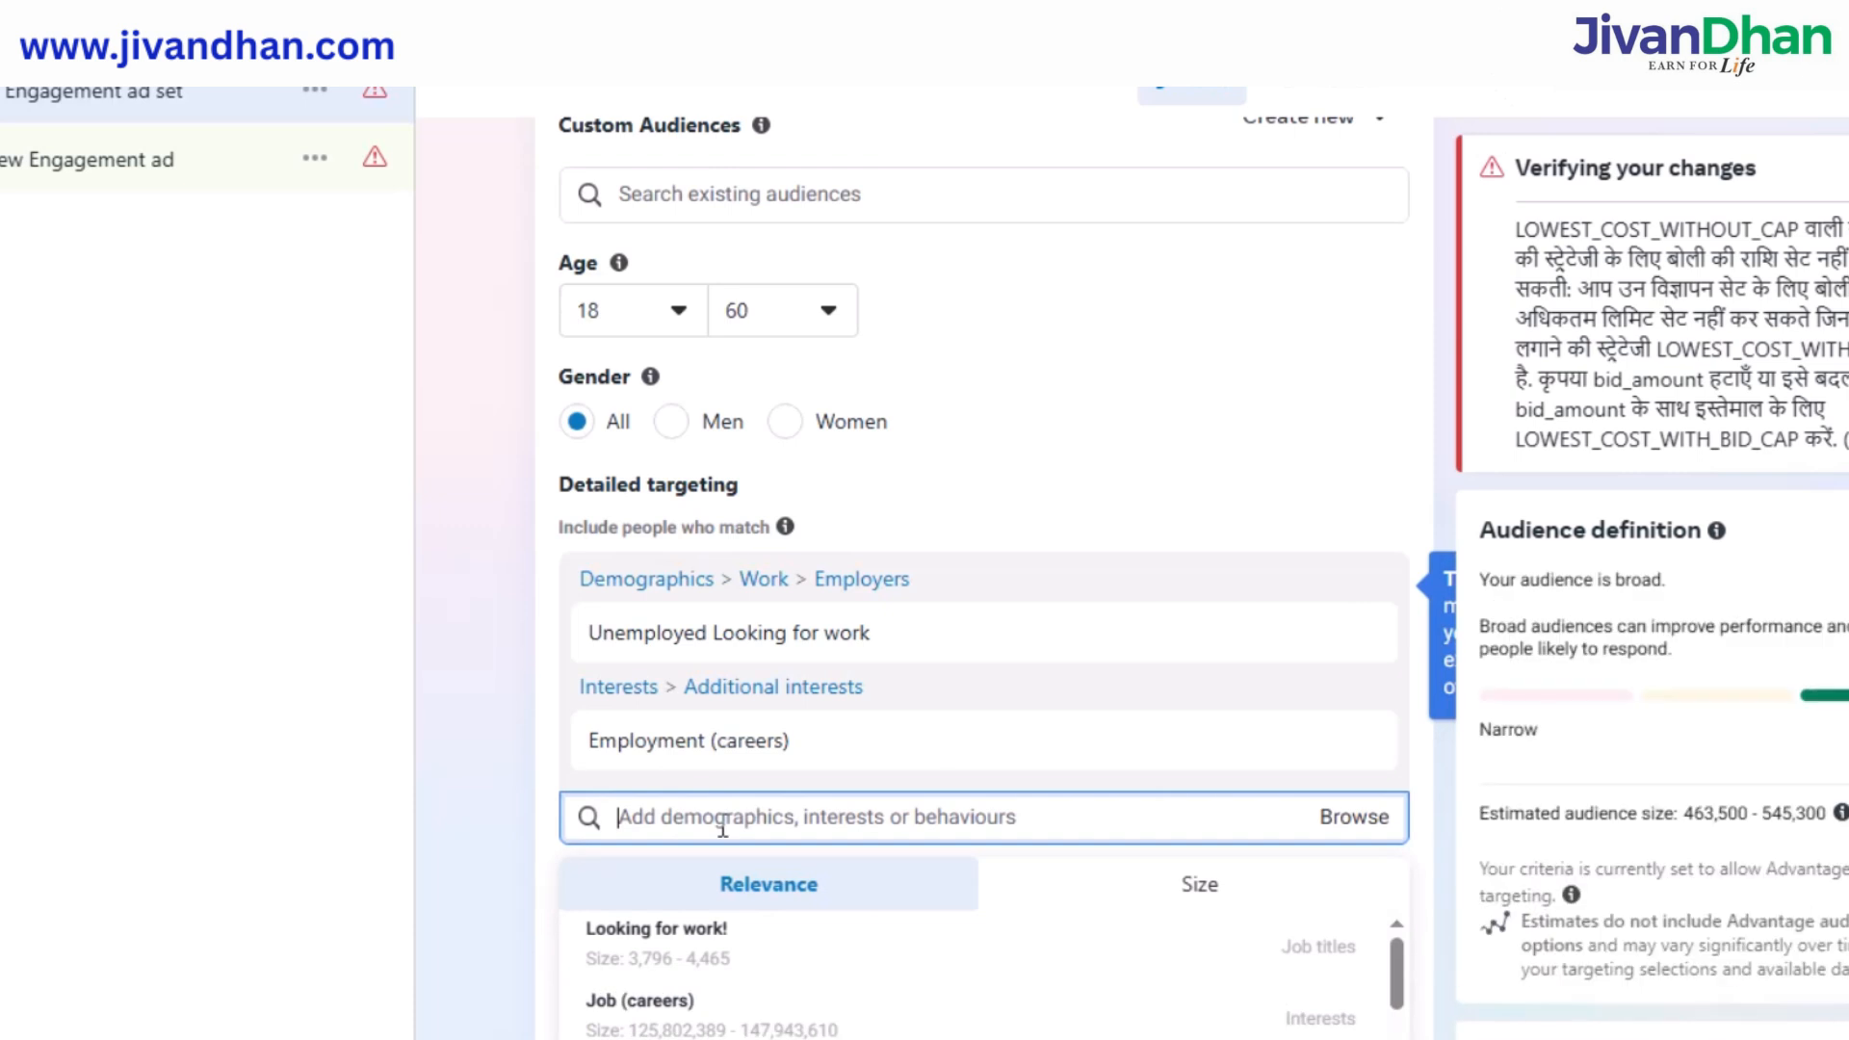
click(693, 927)
scroll(730, 880, down, 3)
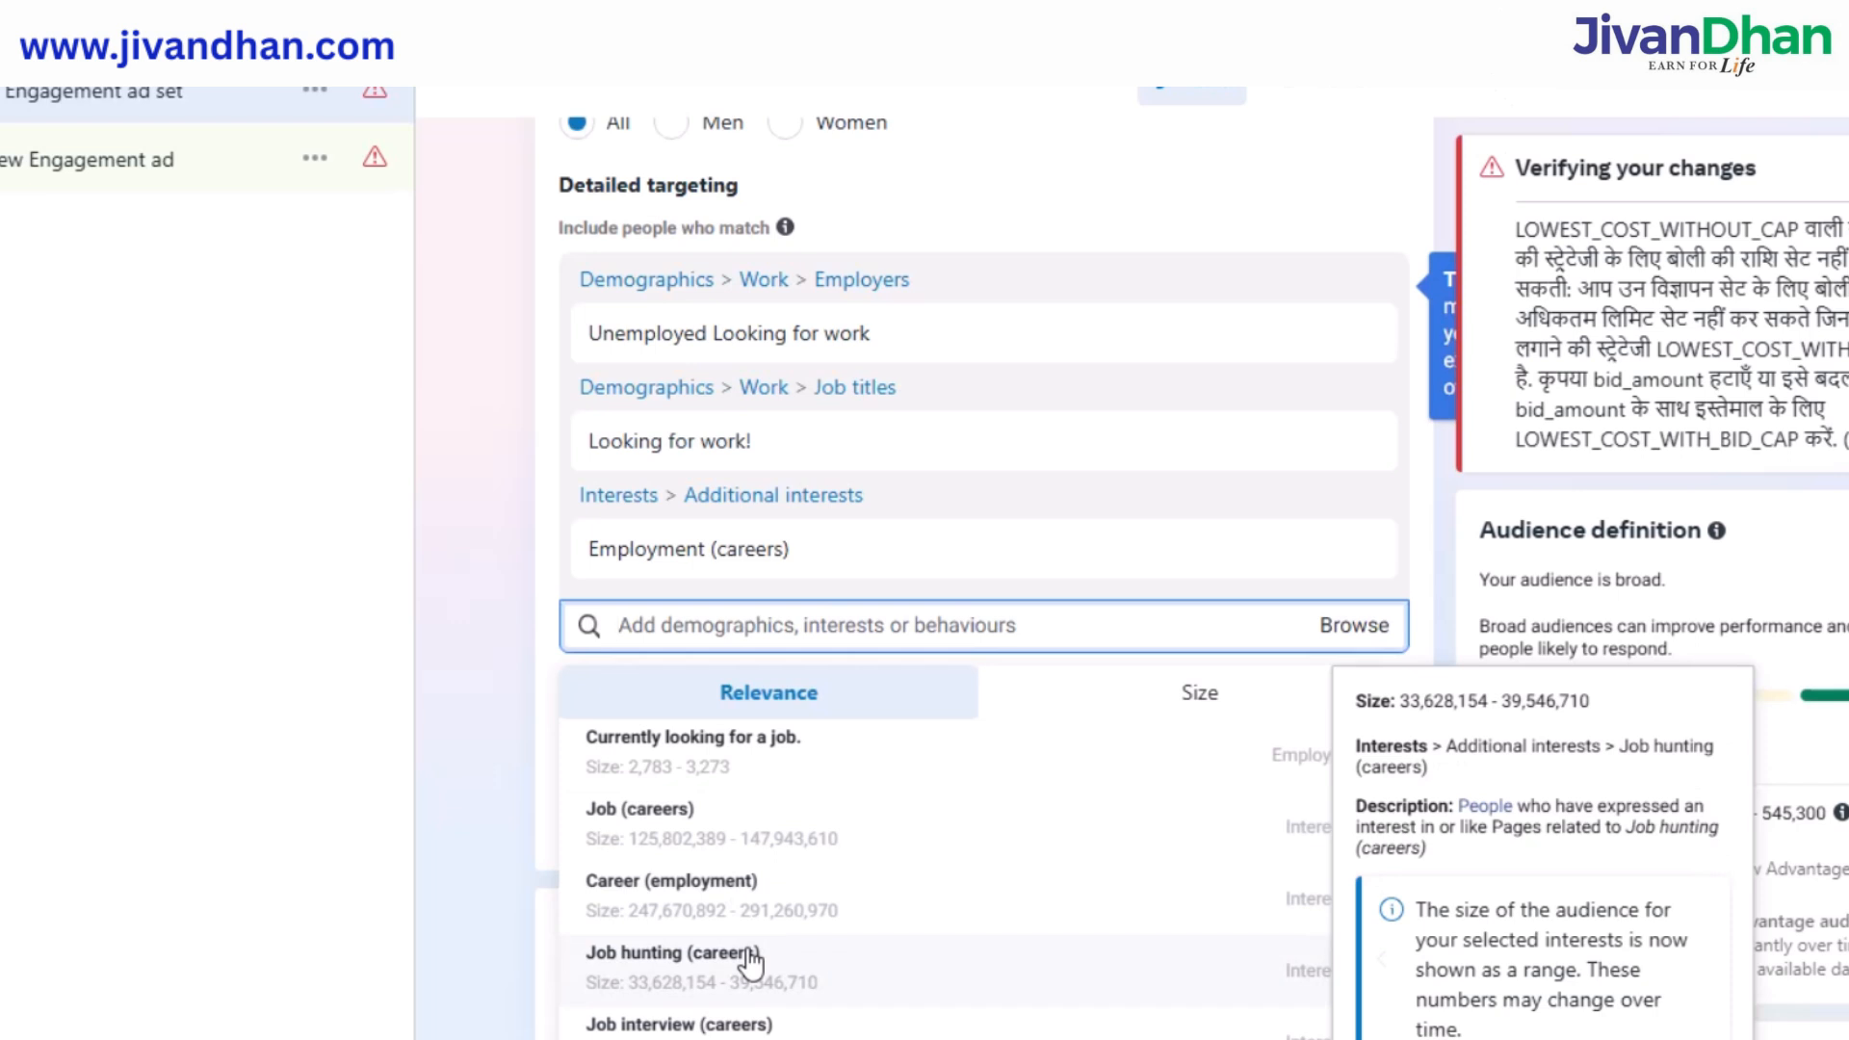
click(717, 1018)
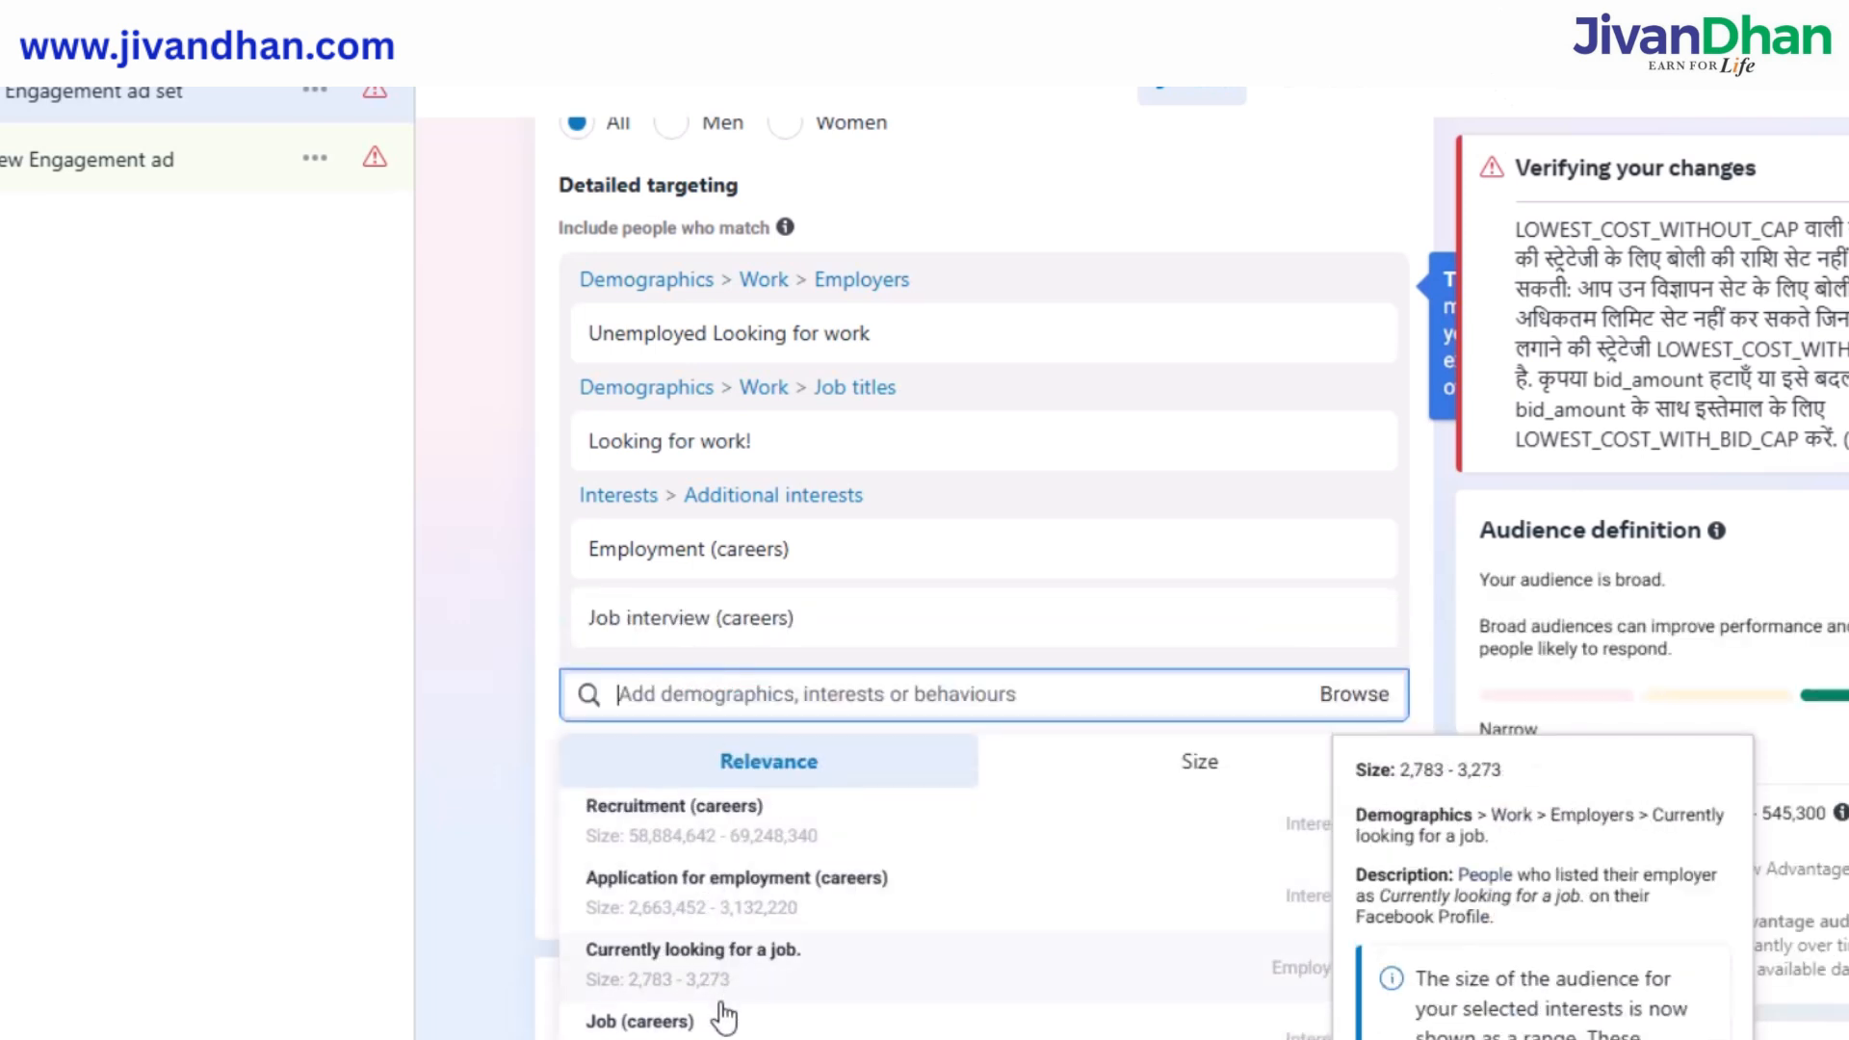
click(725, 1008)
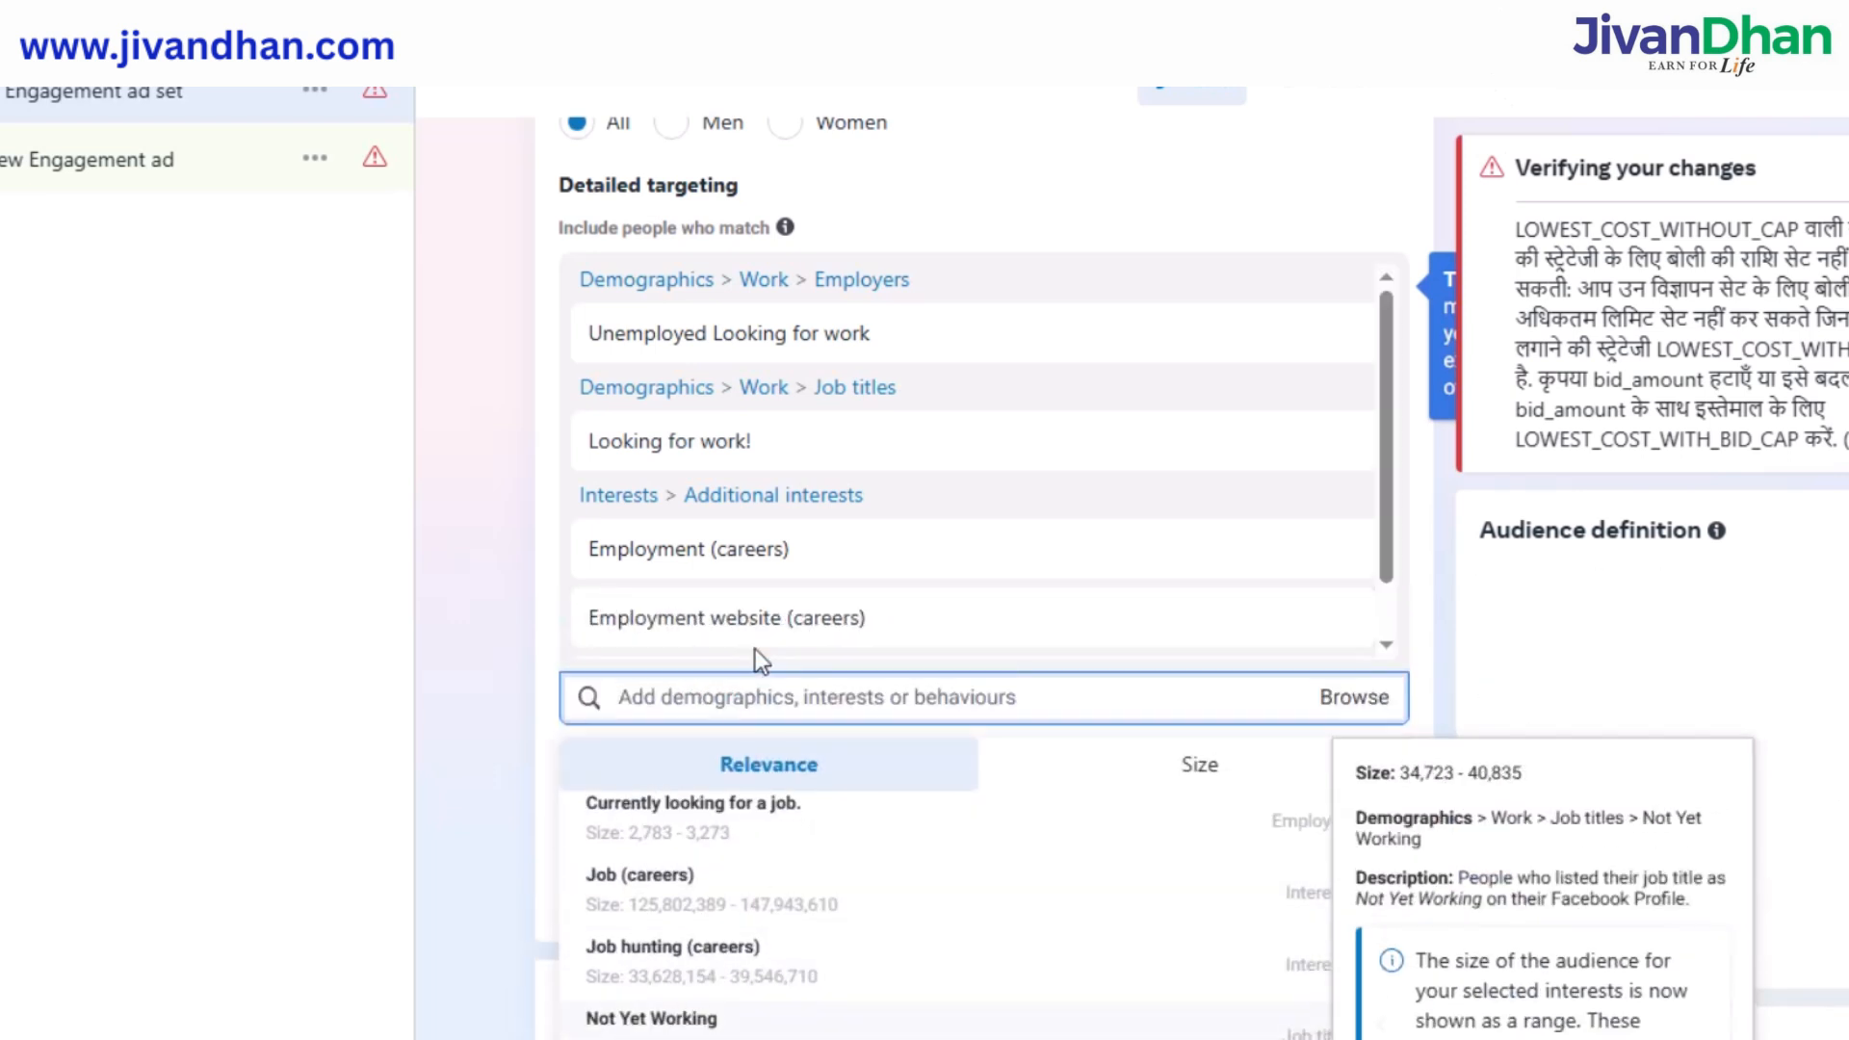
click(491, 624)
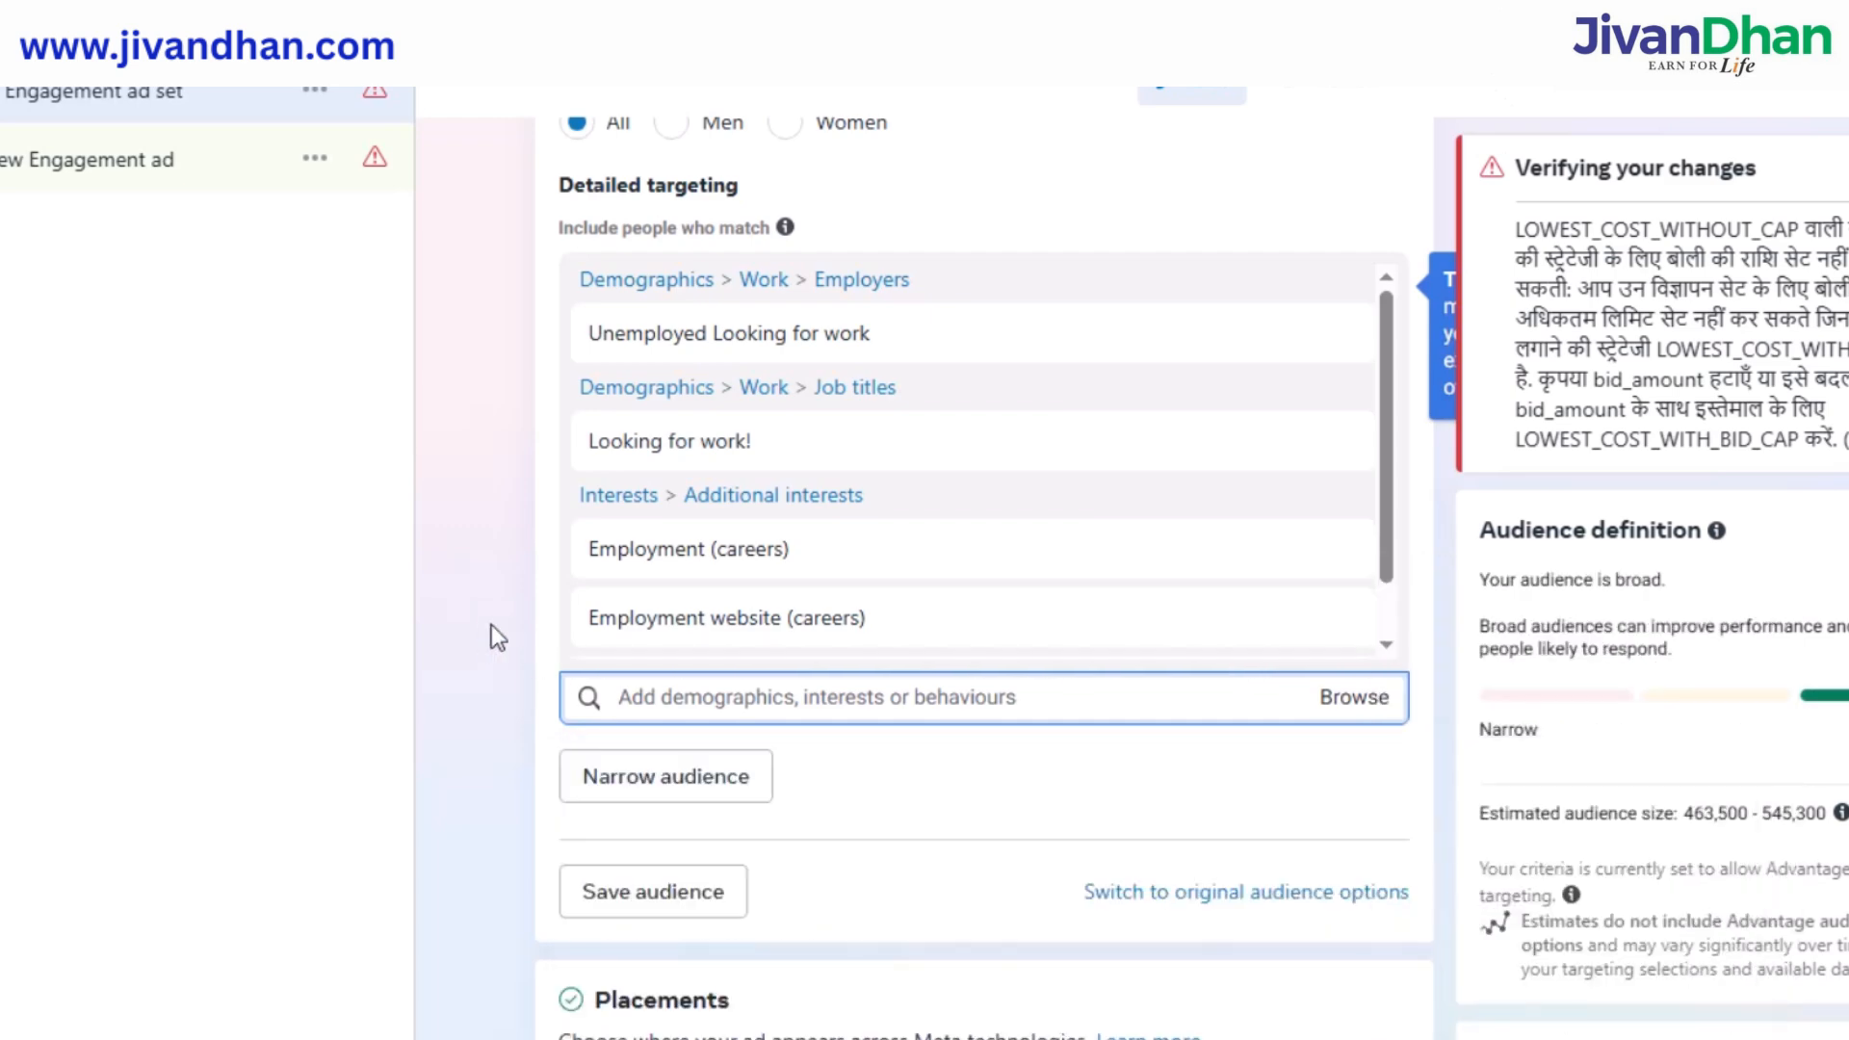
scroll(805, 635, down, 4)
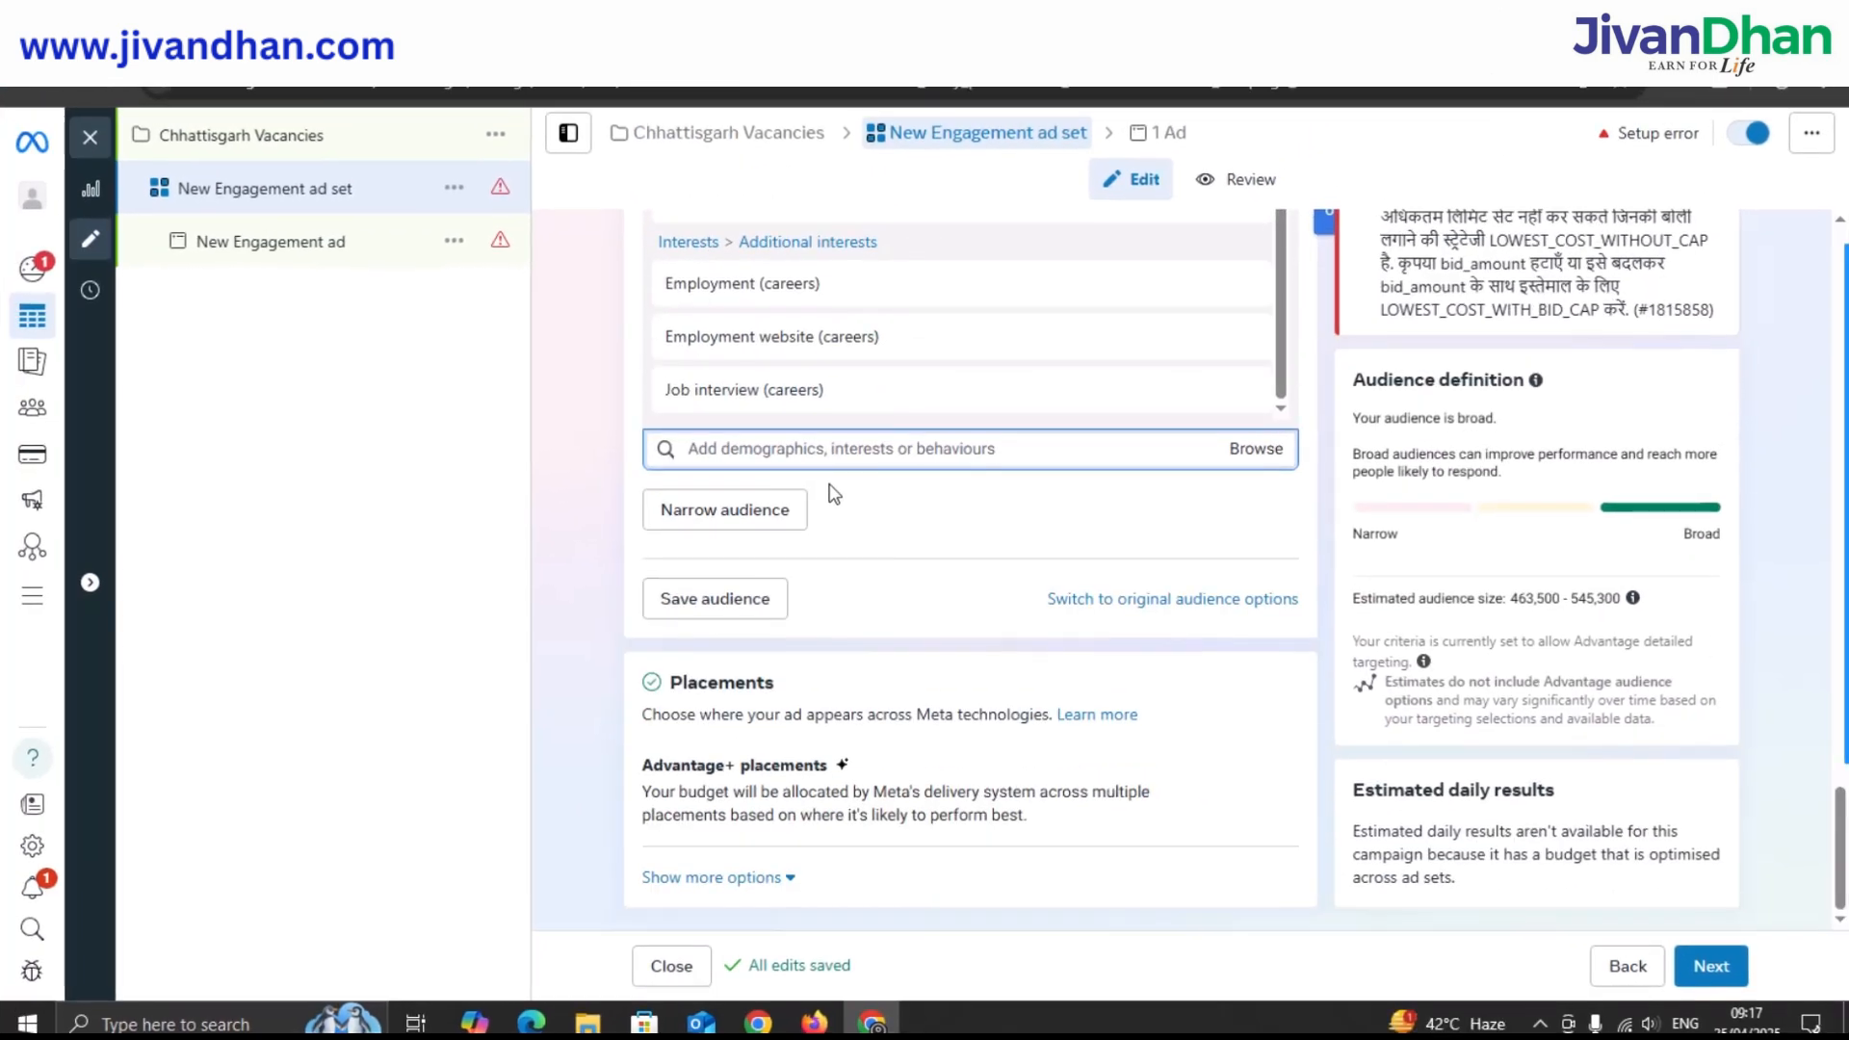
Show the Placements radio options, leaving Advantage+ placements selected.
click(888, 785)
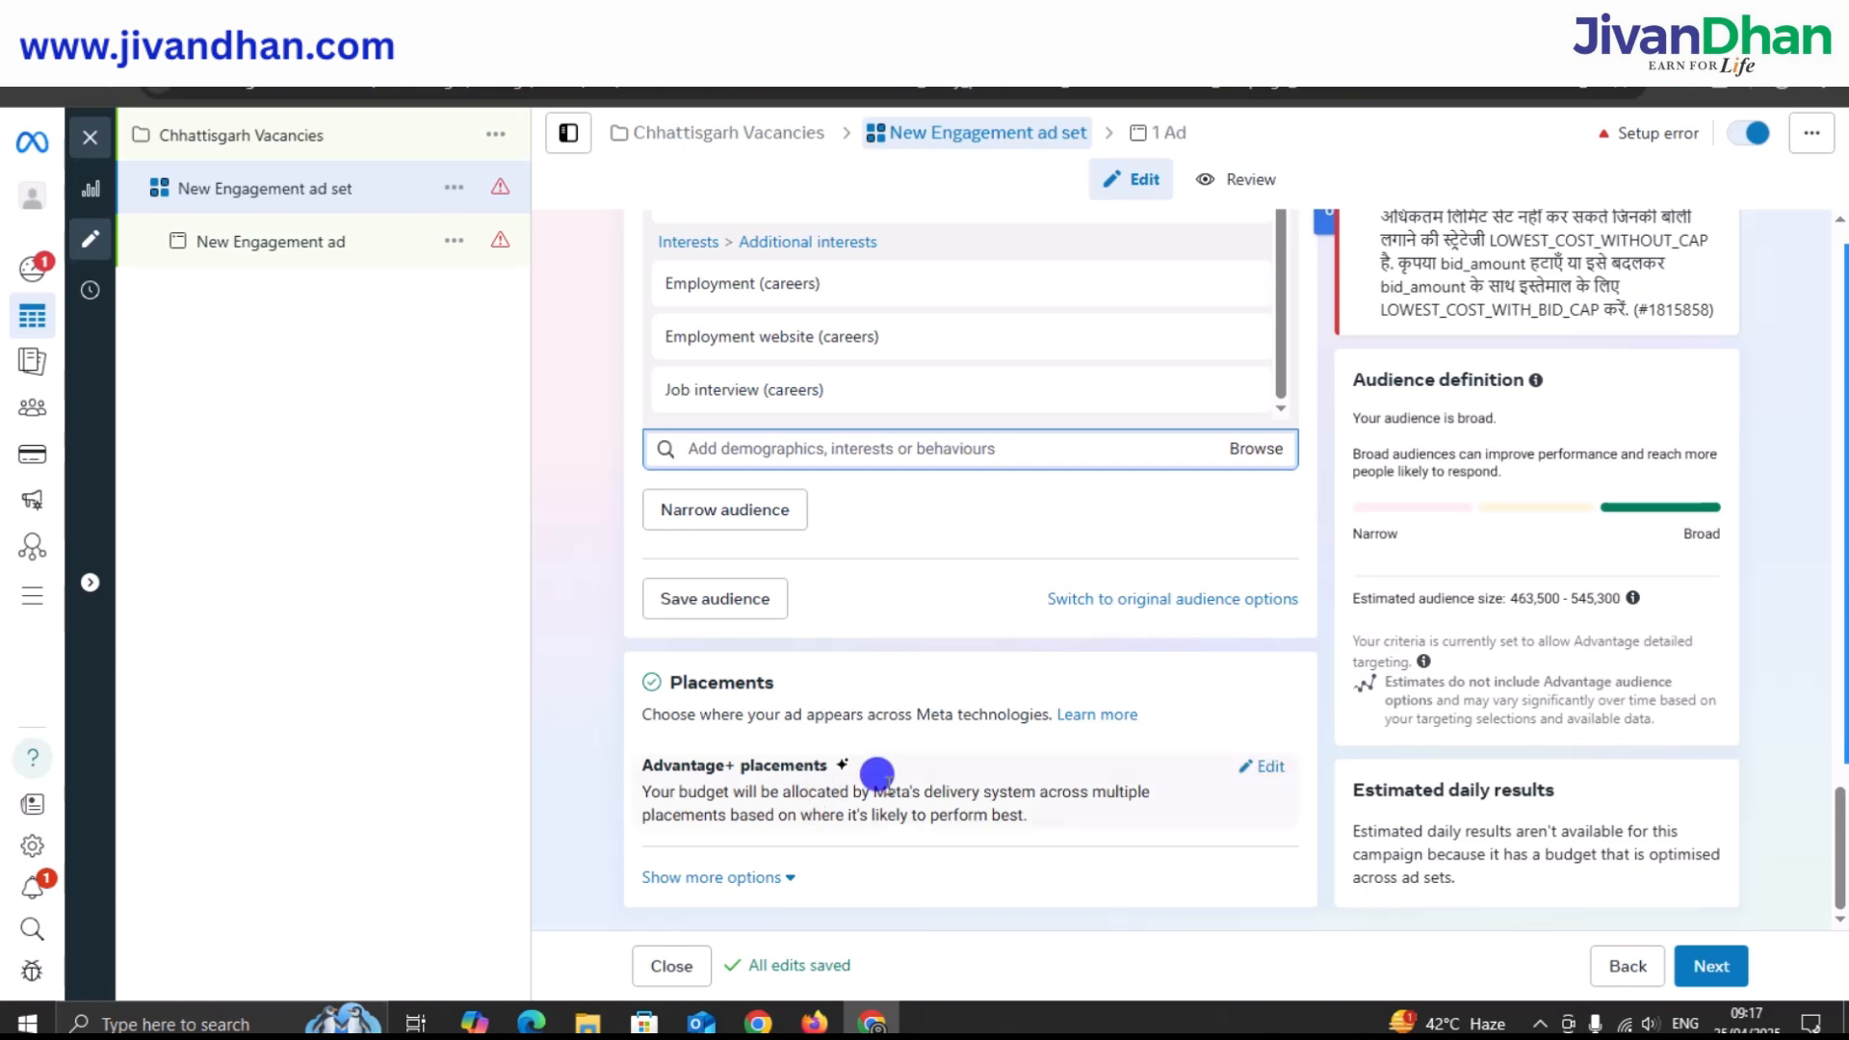
click(1252, 766)
scroll(813, 655, down, 1)
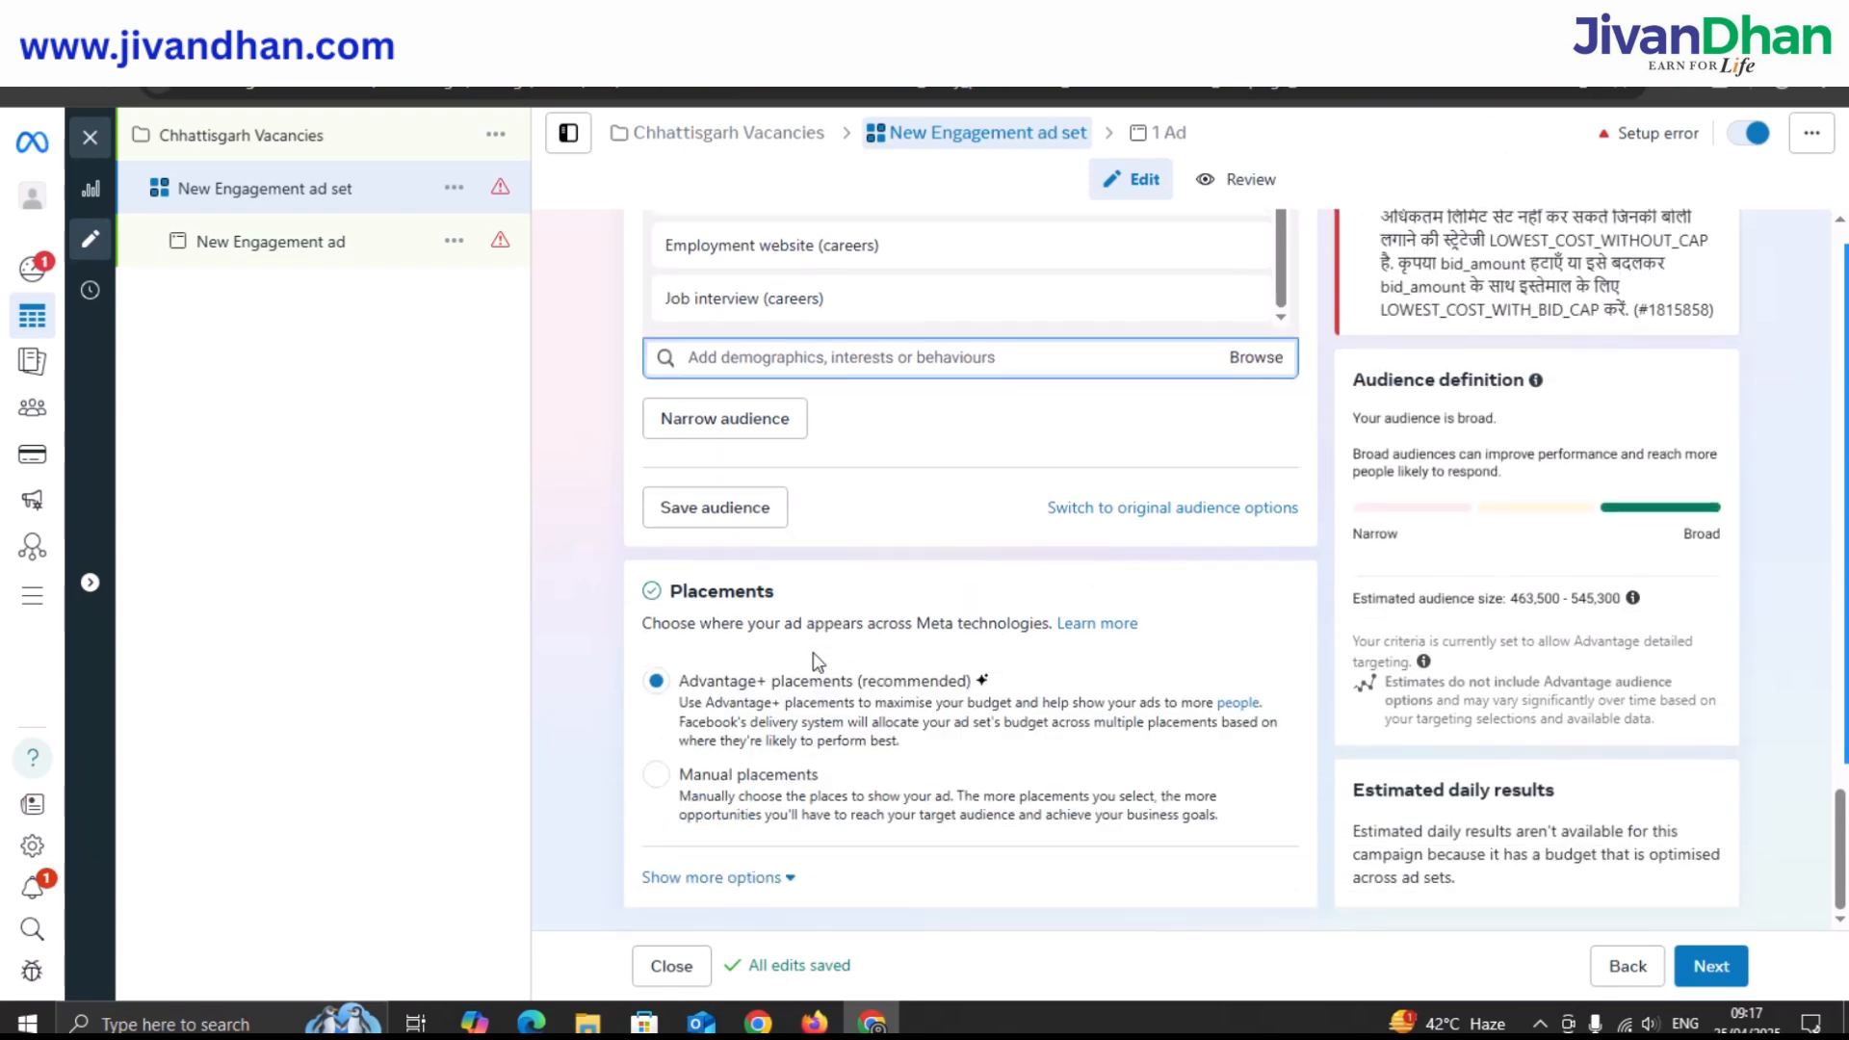
Switch to Manual placements and untick Instagram Explore home.
click(654, 785)
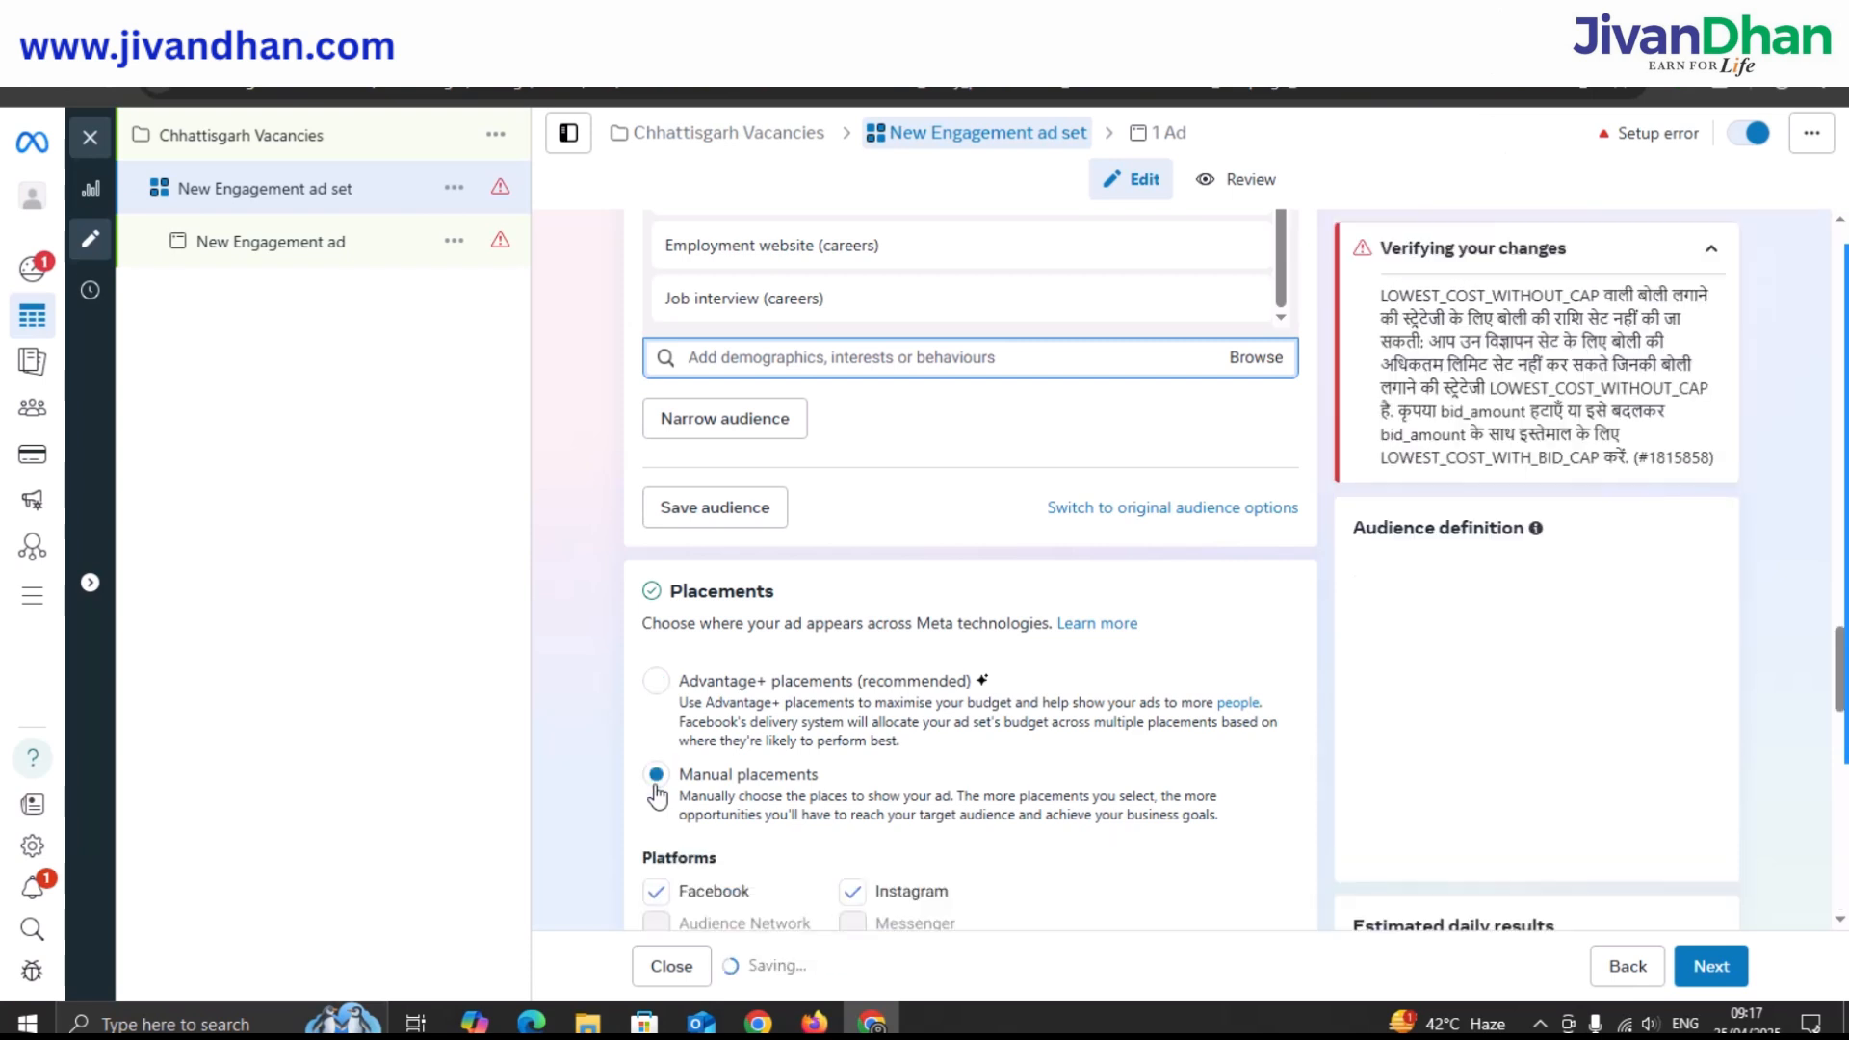
scroll(760, 680, down, 1)
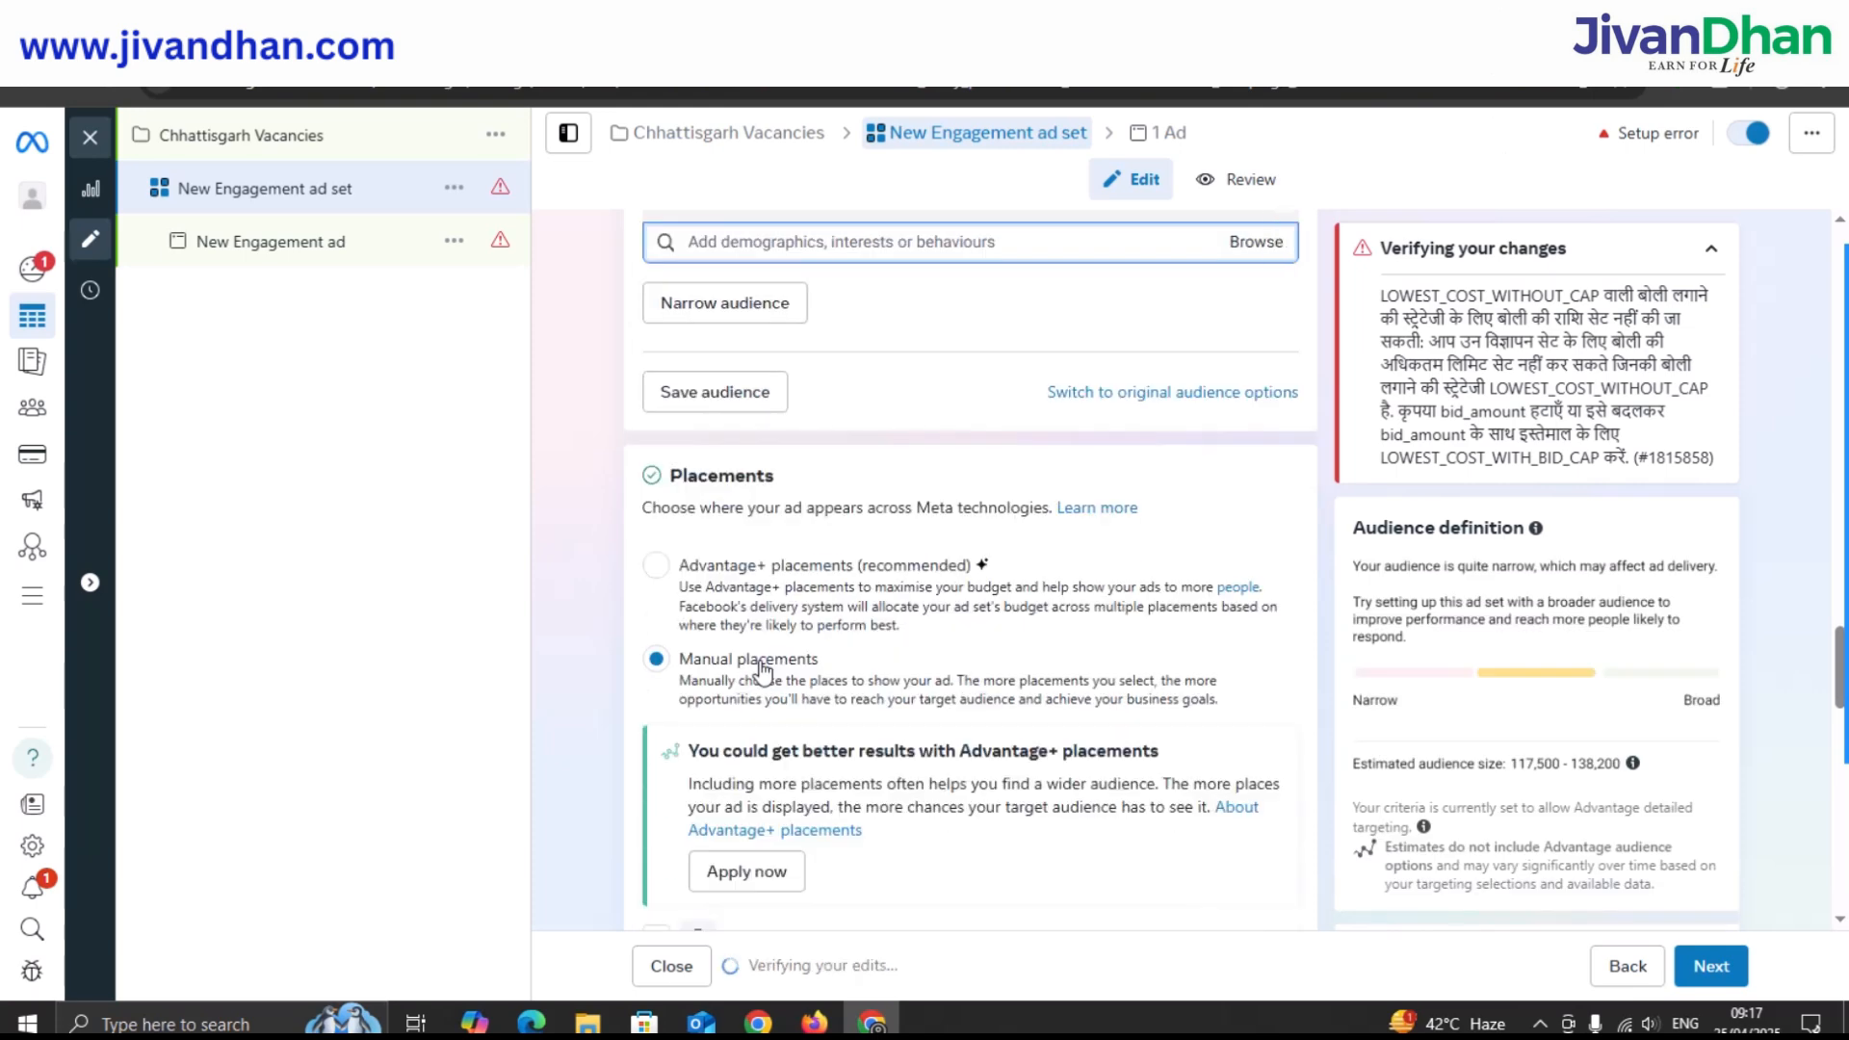
scroll(761, 669, down, 3)
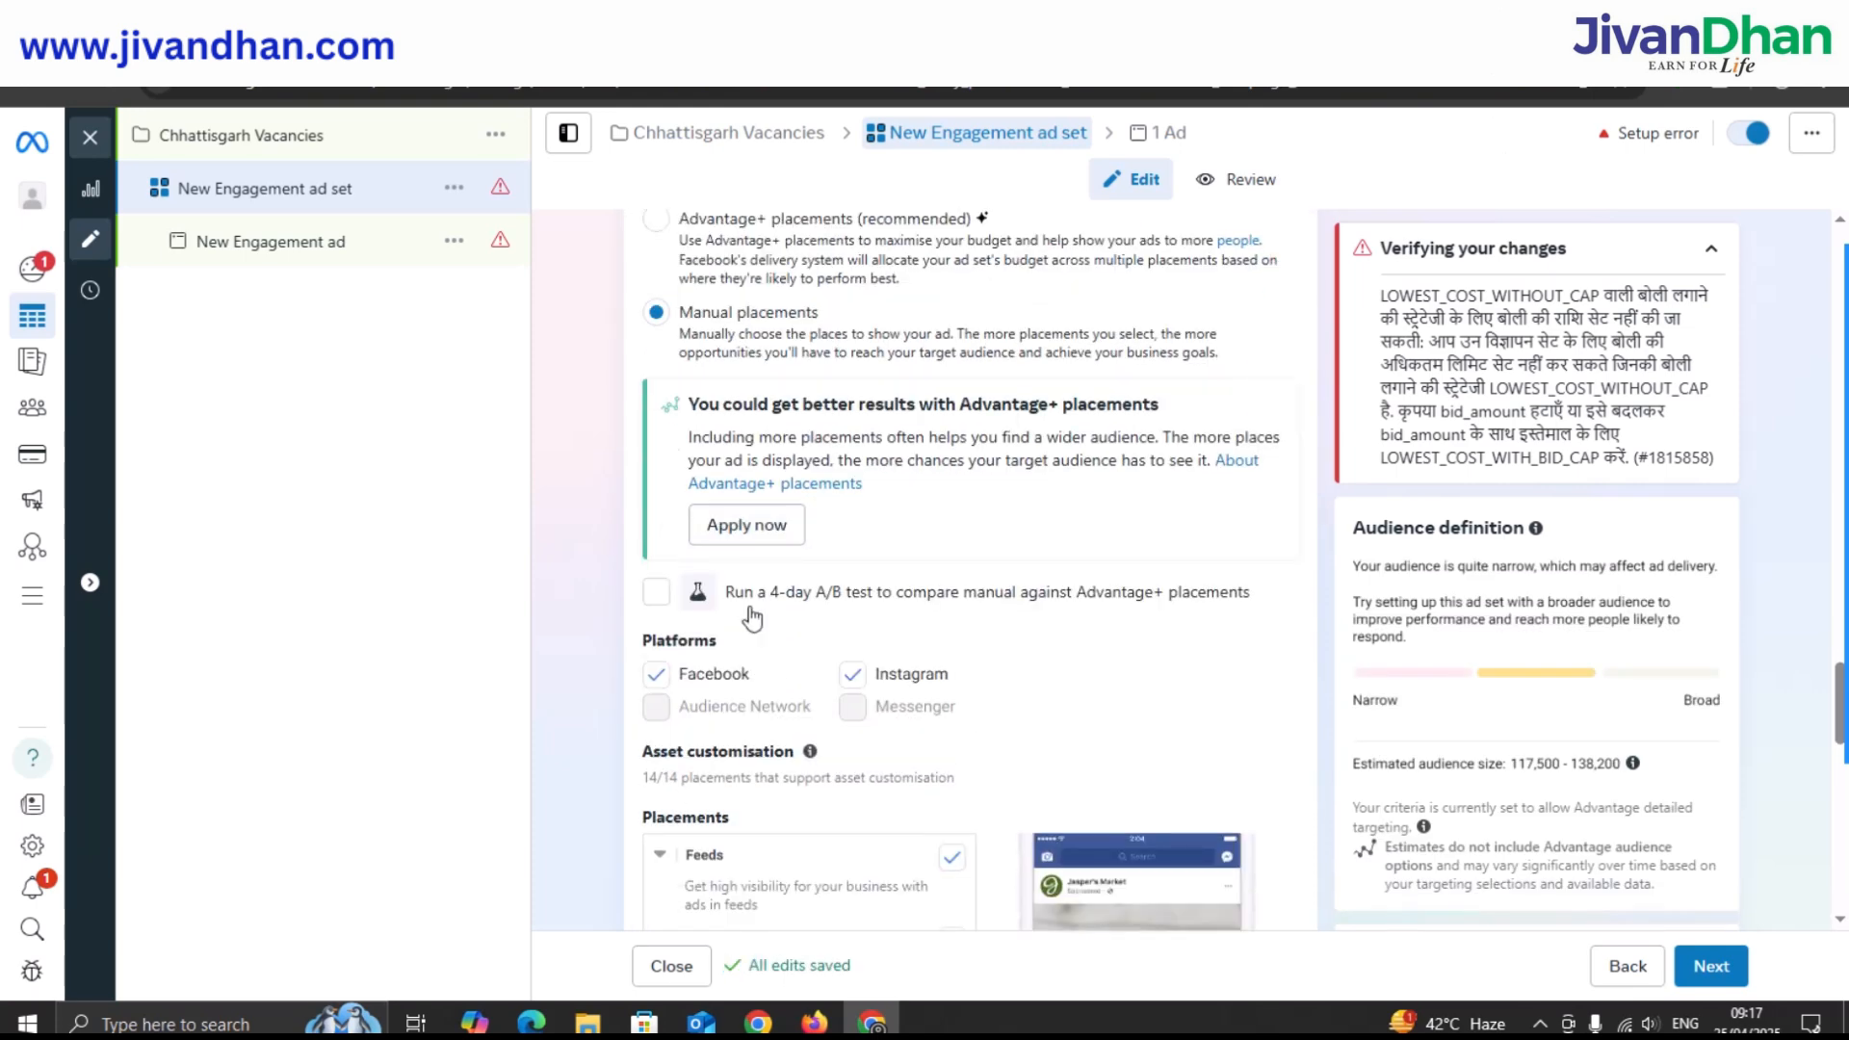
scroll(741, 578, down, 2)
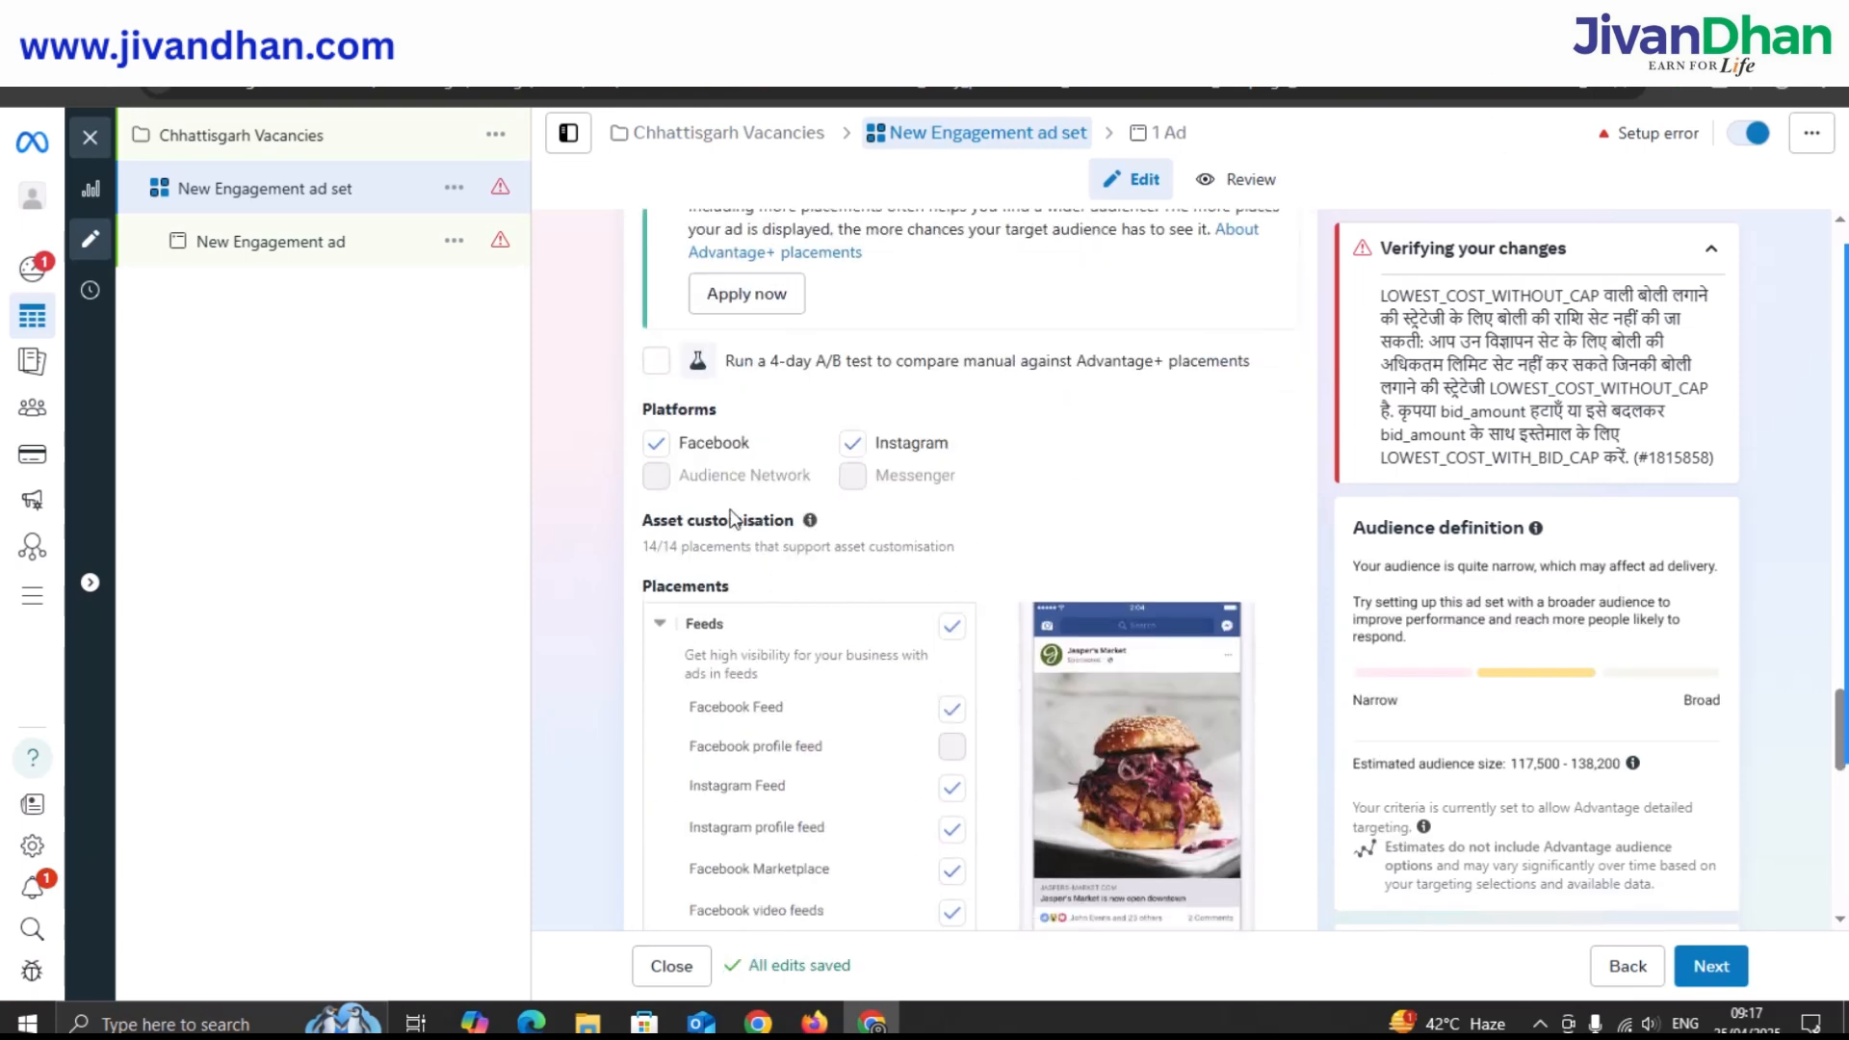
scroll(770, 434, down, 2)
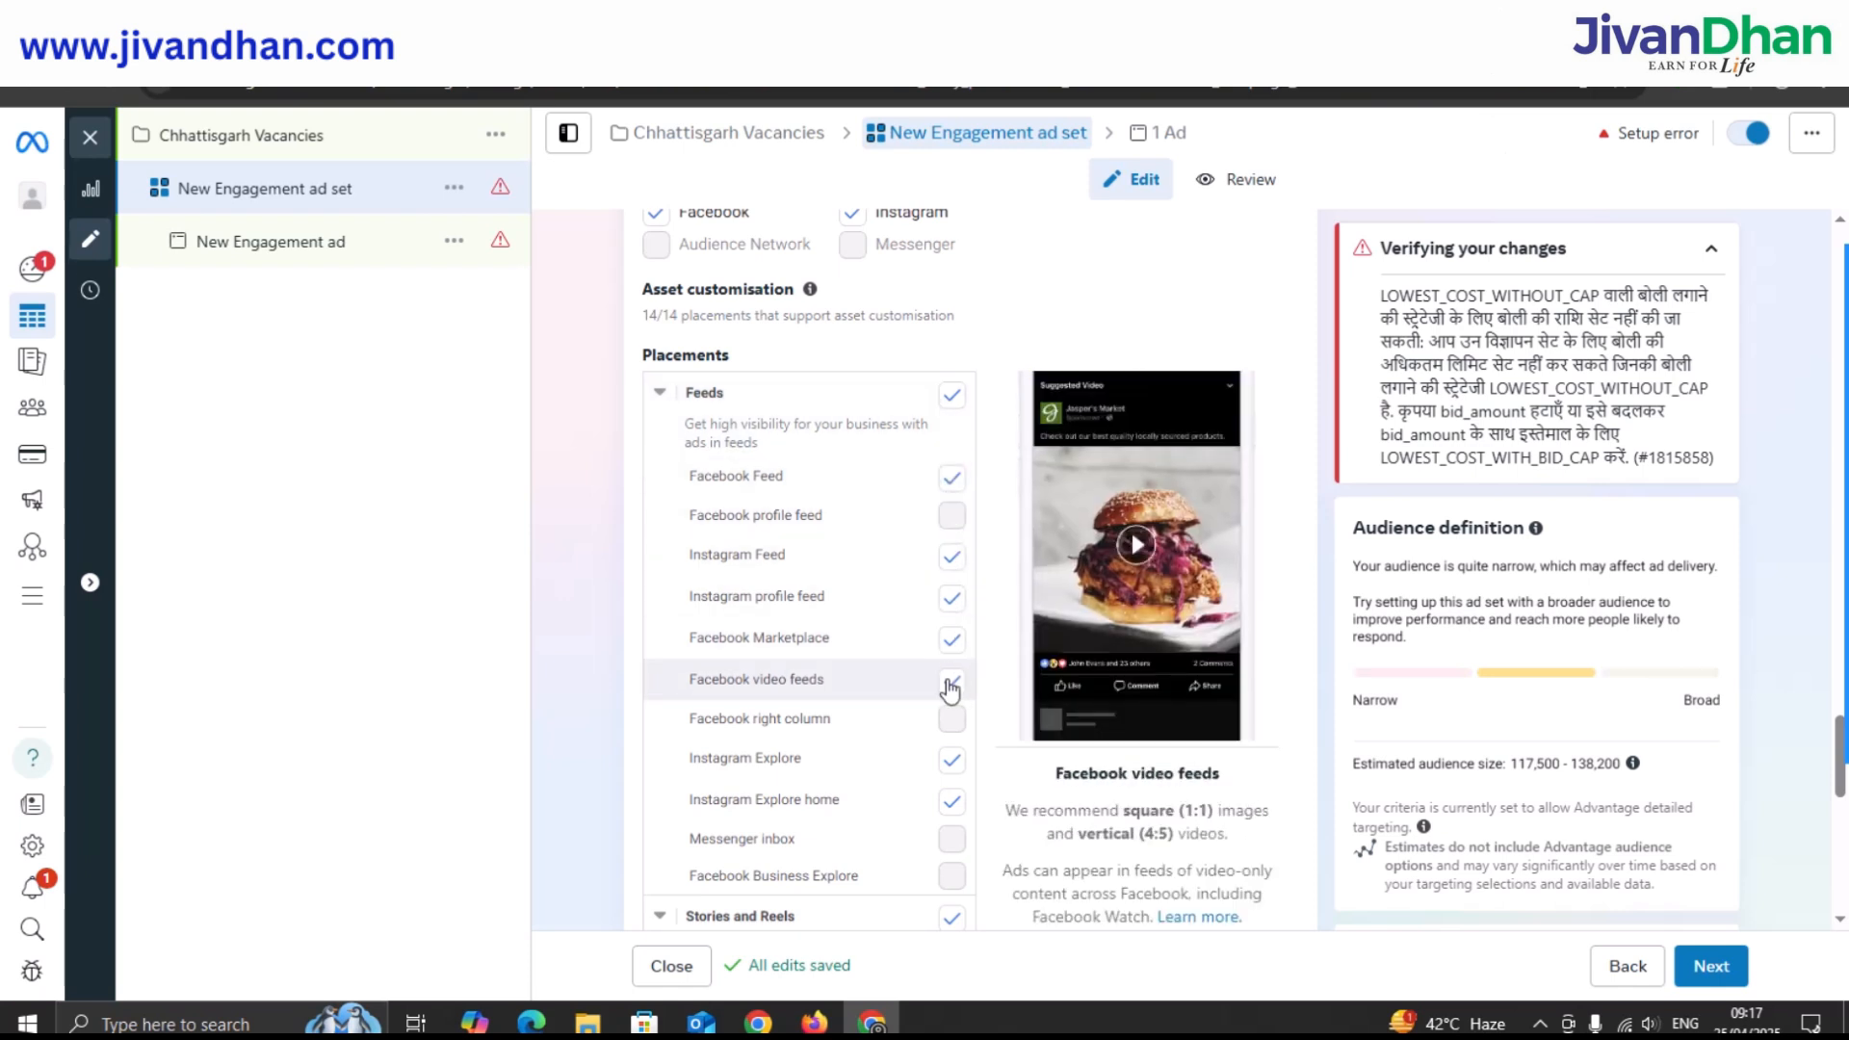
click(951, 789)
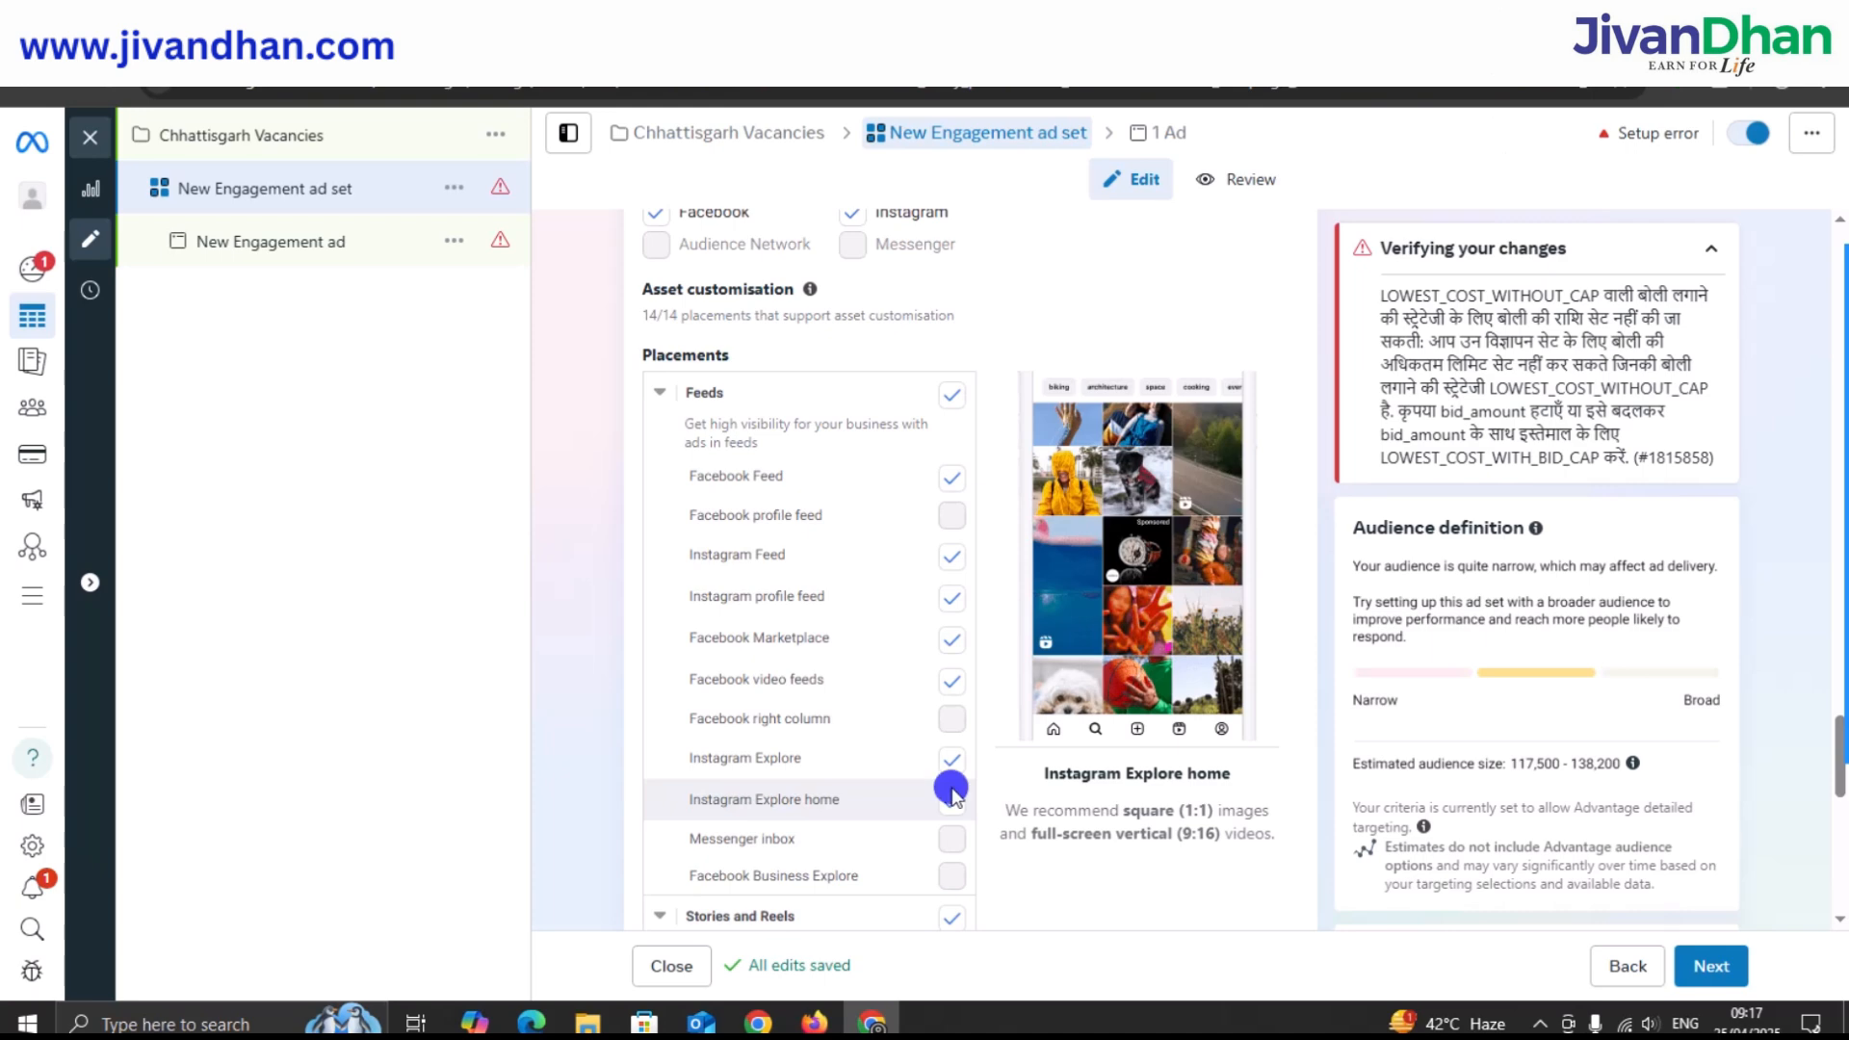
Untick Facebook Reels, Instagram Reels, Facebook in-stream videos and Ads on Facebook Reels, then continue to the ad.
scroll(919, 666, down, 1)
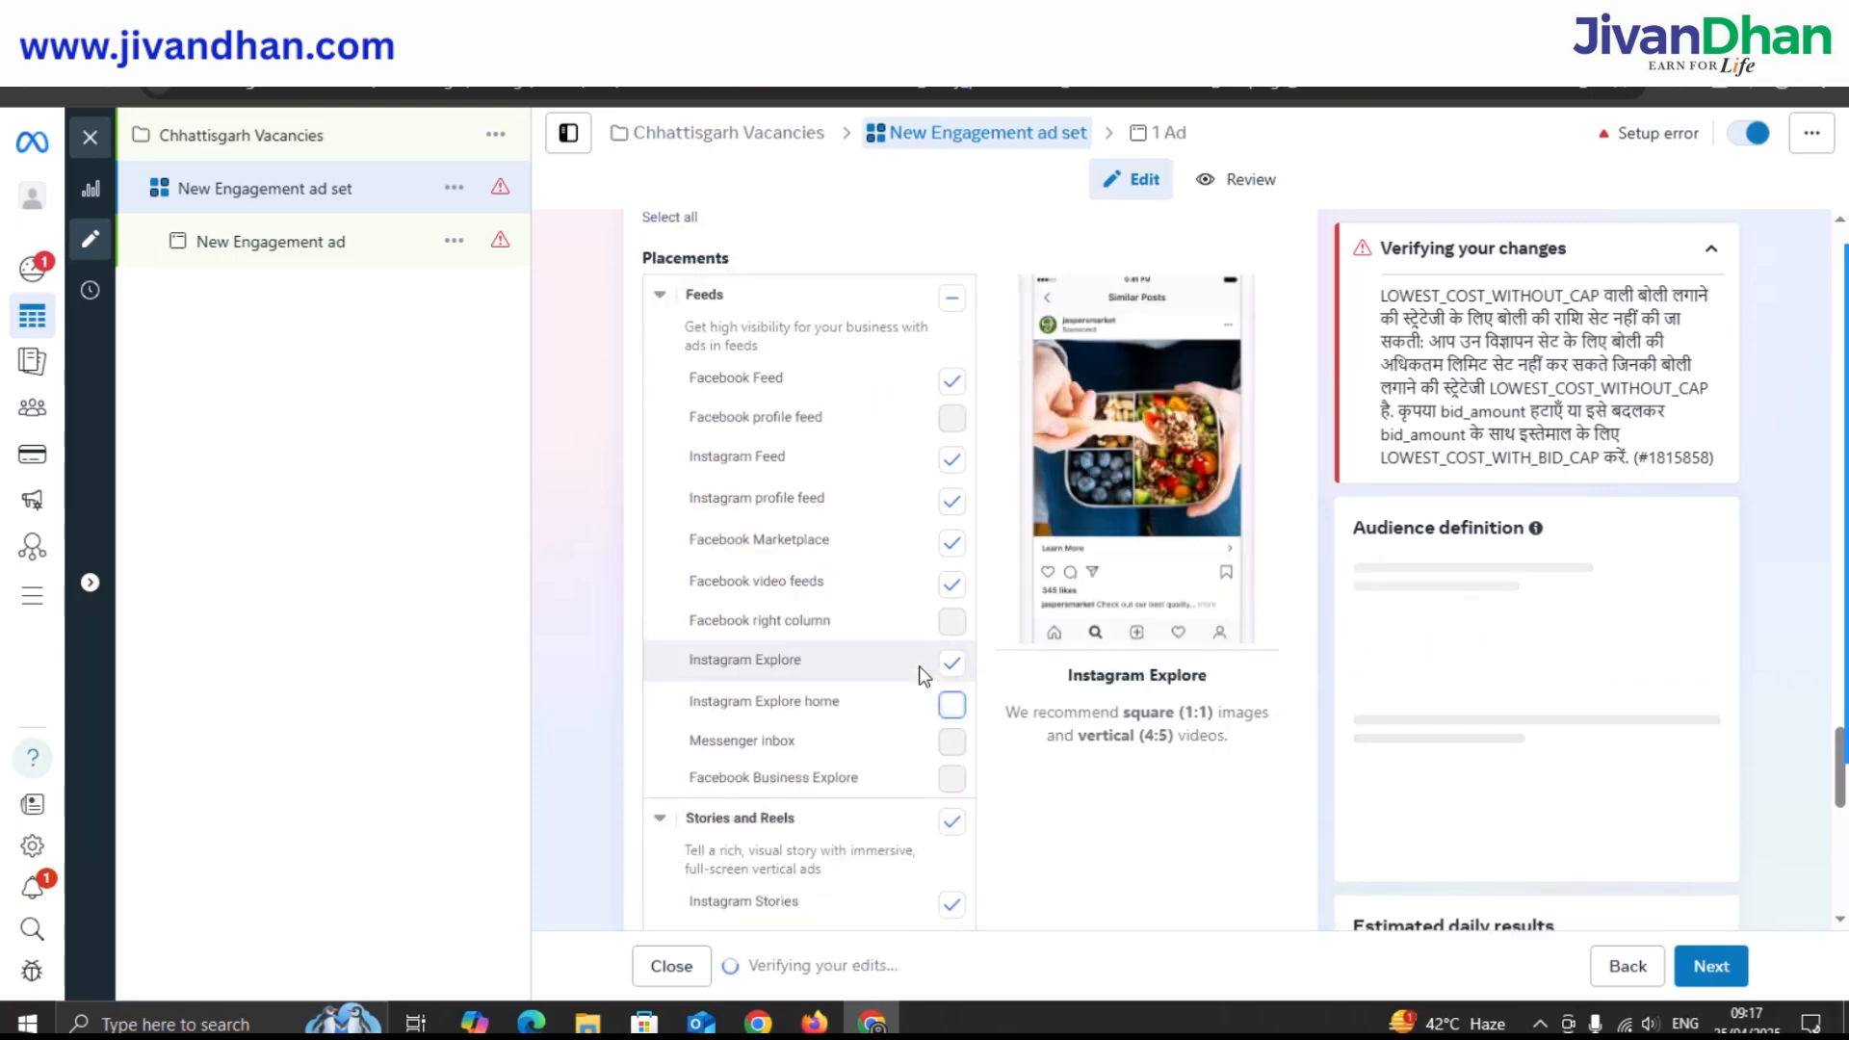
scroll(881, 616, down, 2)
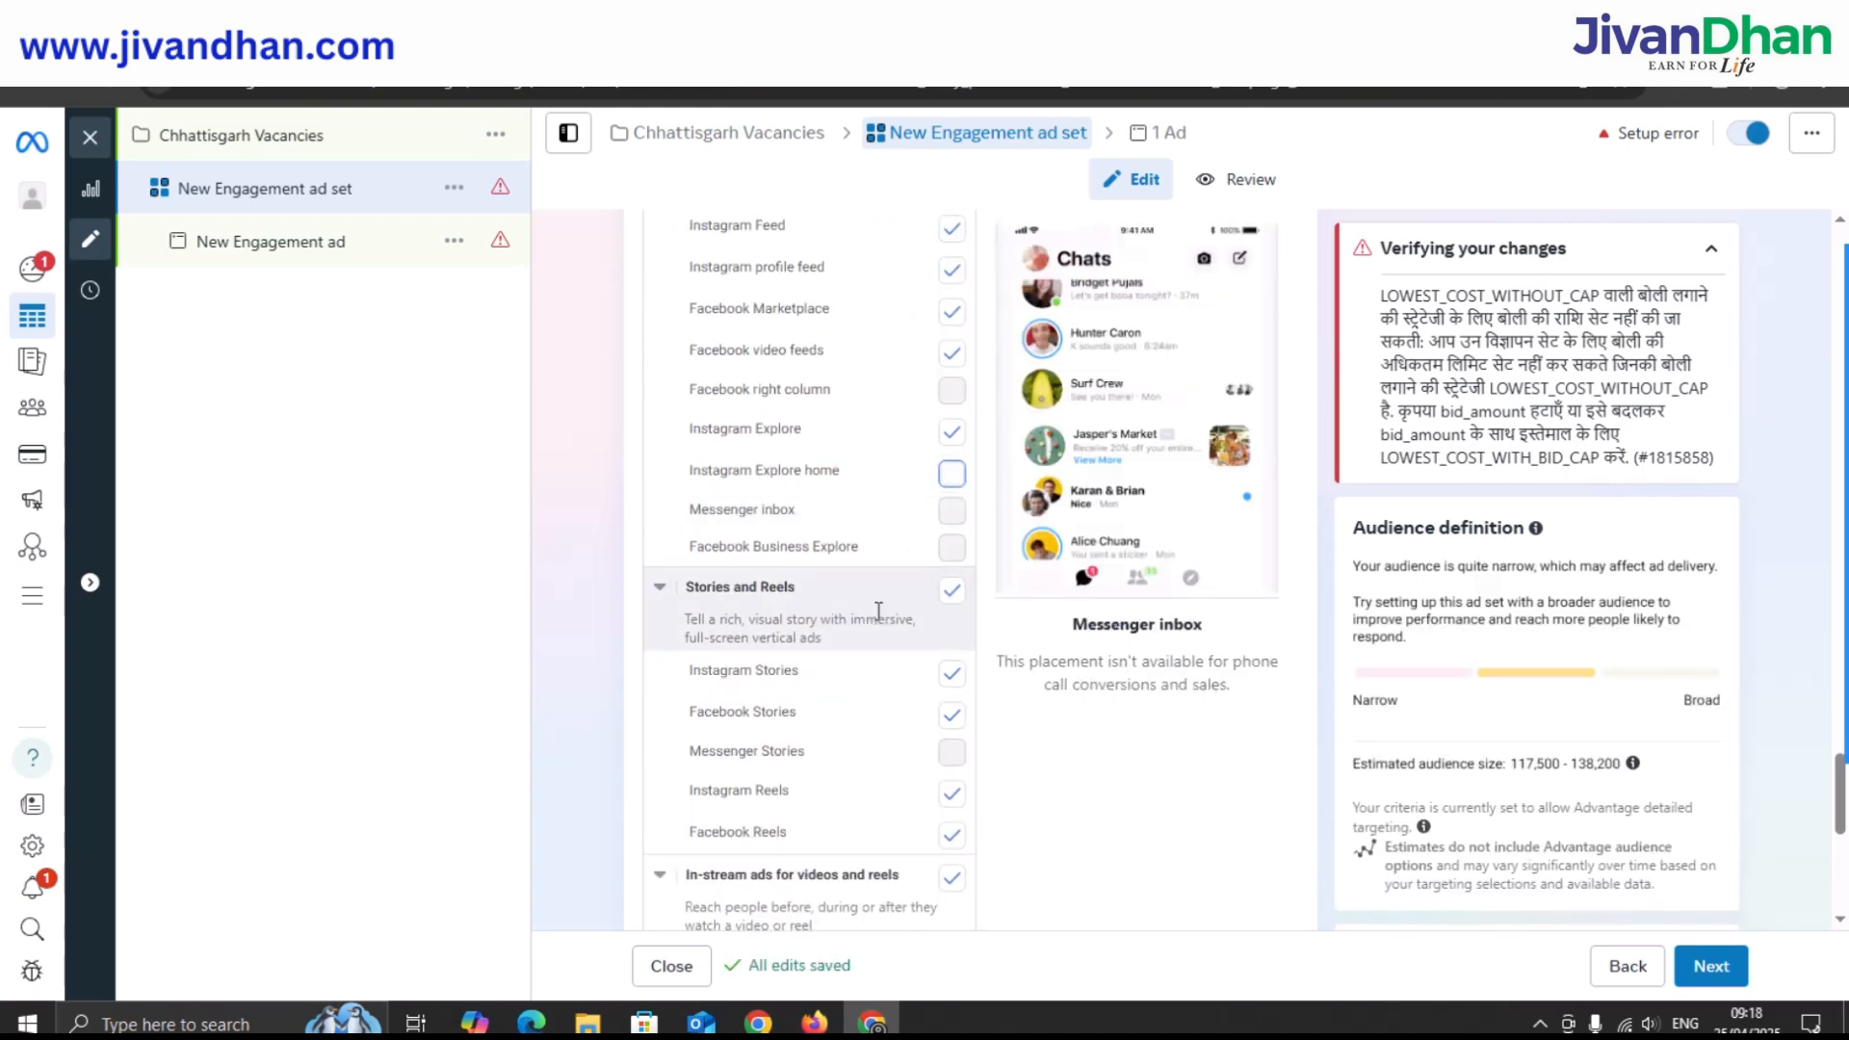
scroll(876, 617, down, 1)
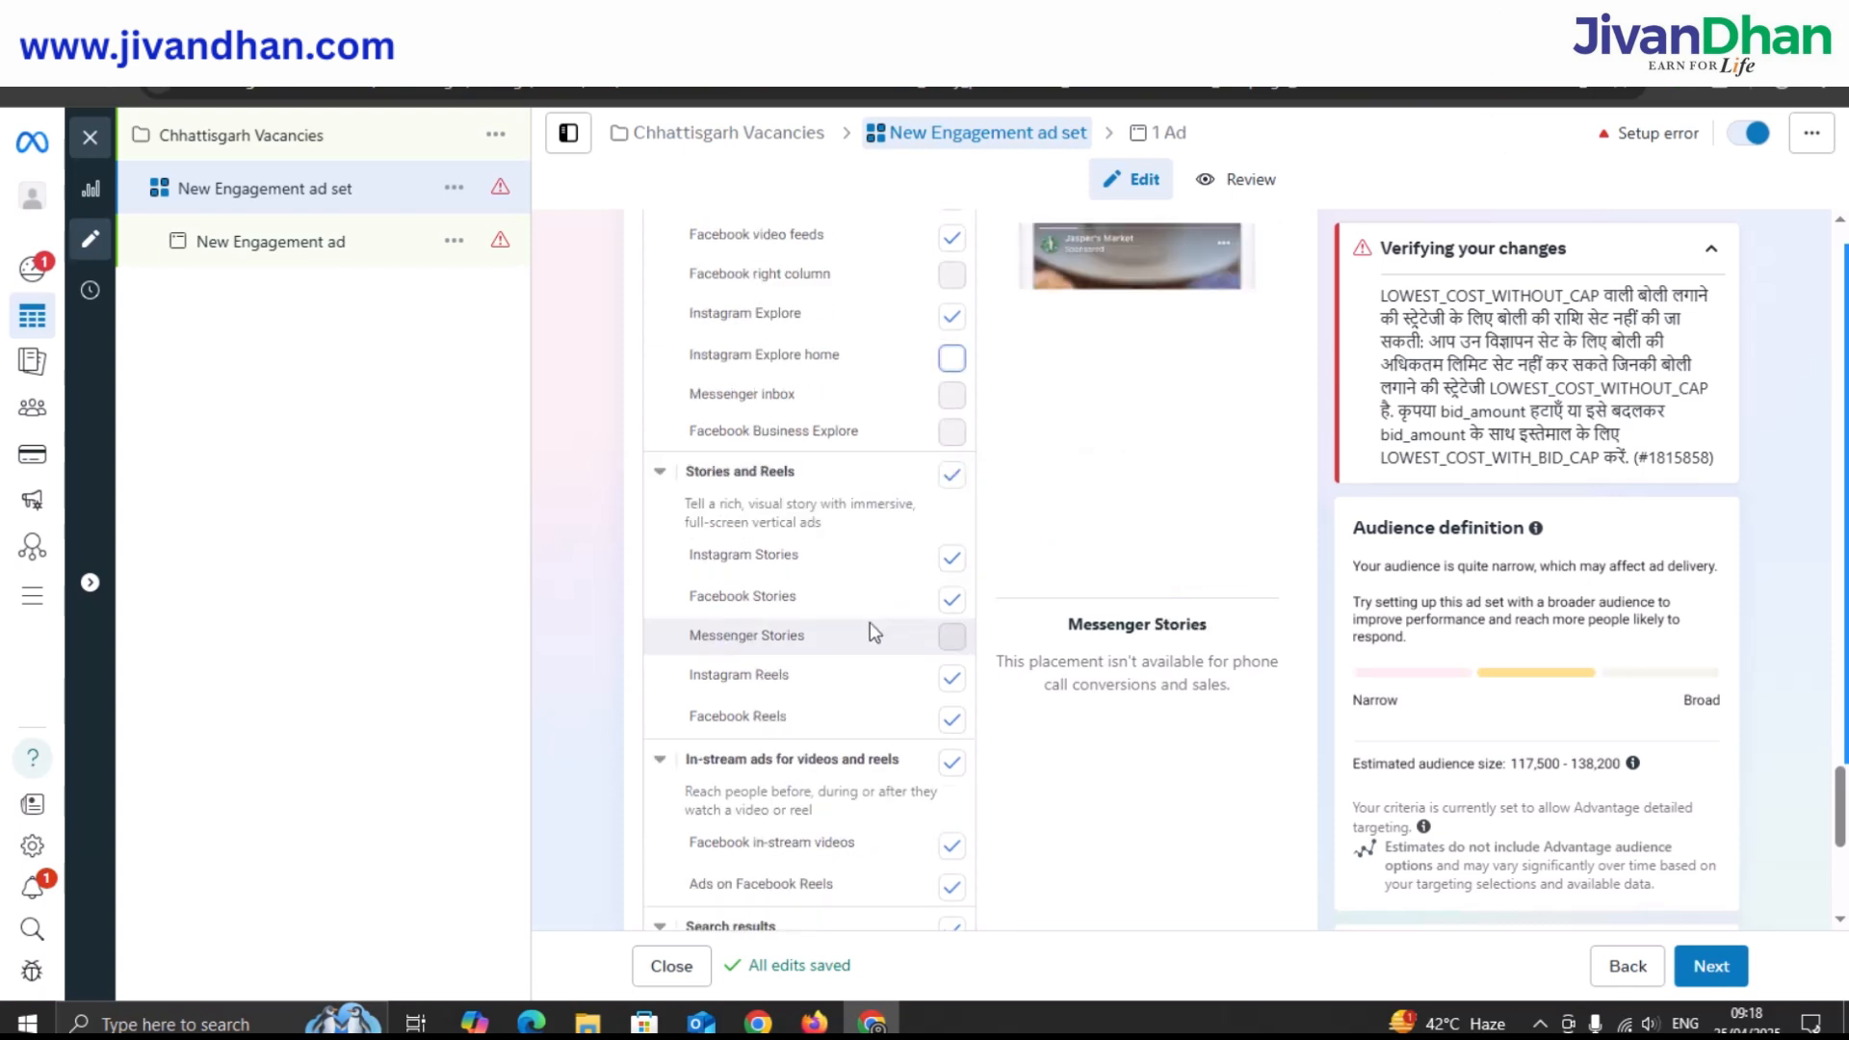
click(949, 718)
click(949, 674)
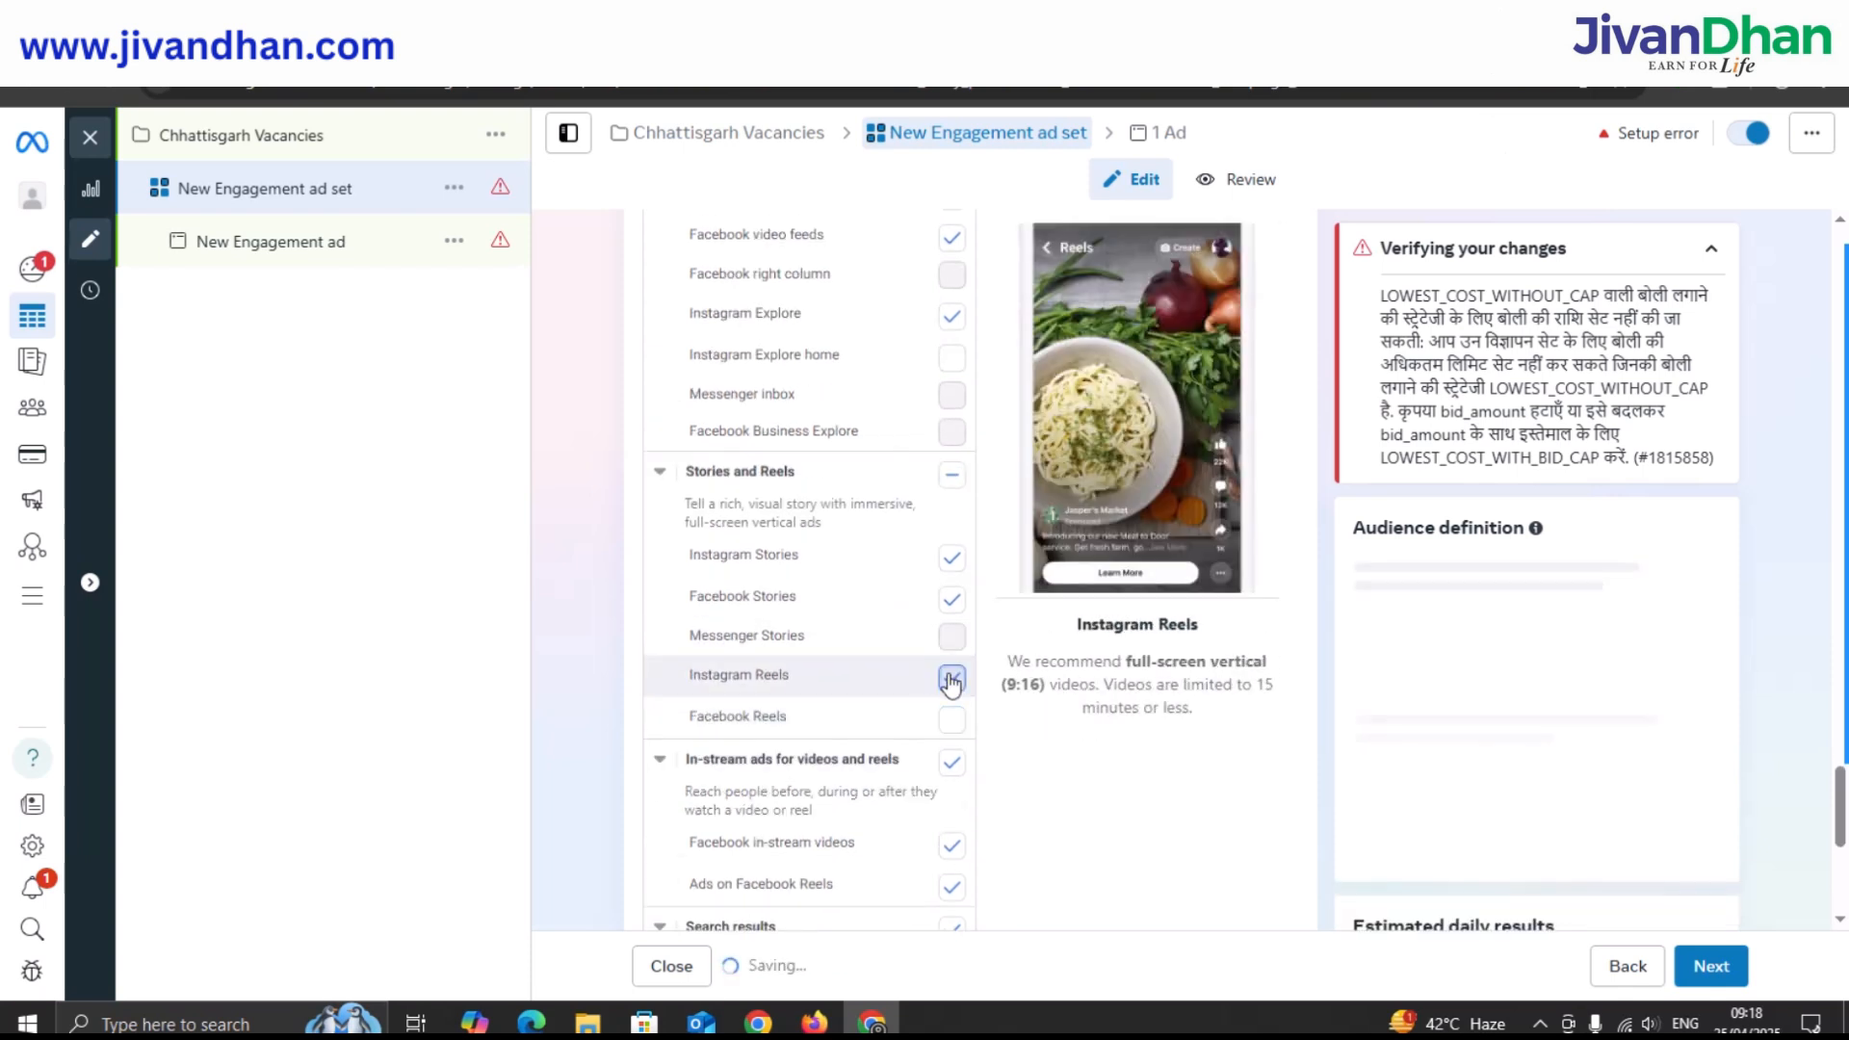
scroll(893, 655, down, 1)
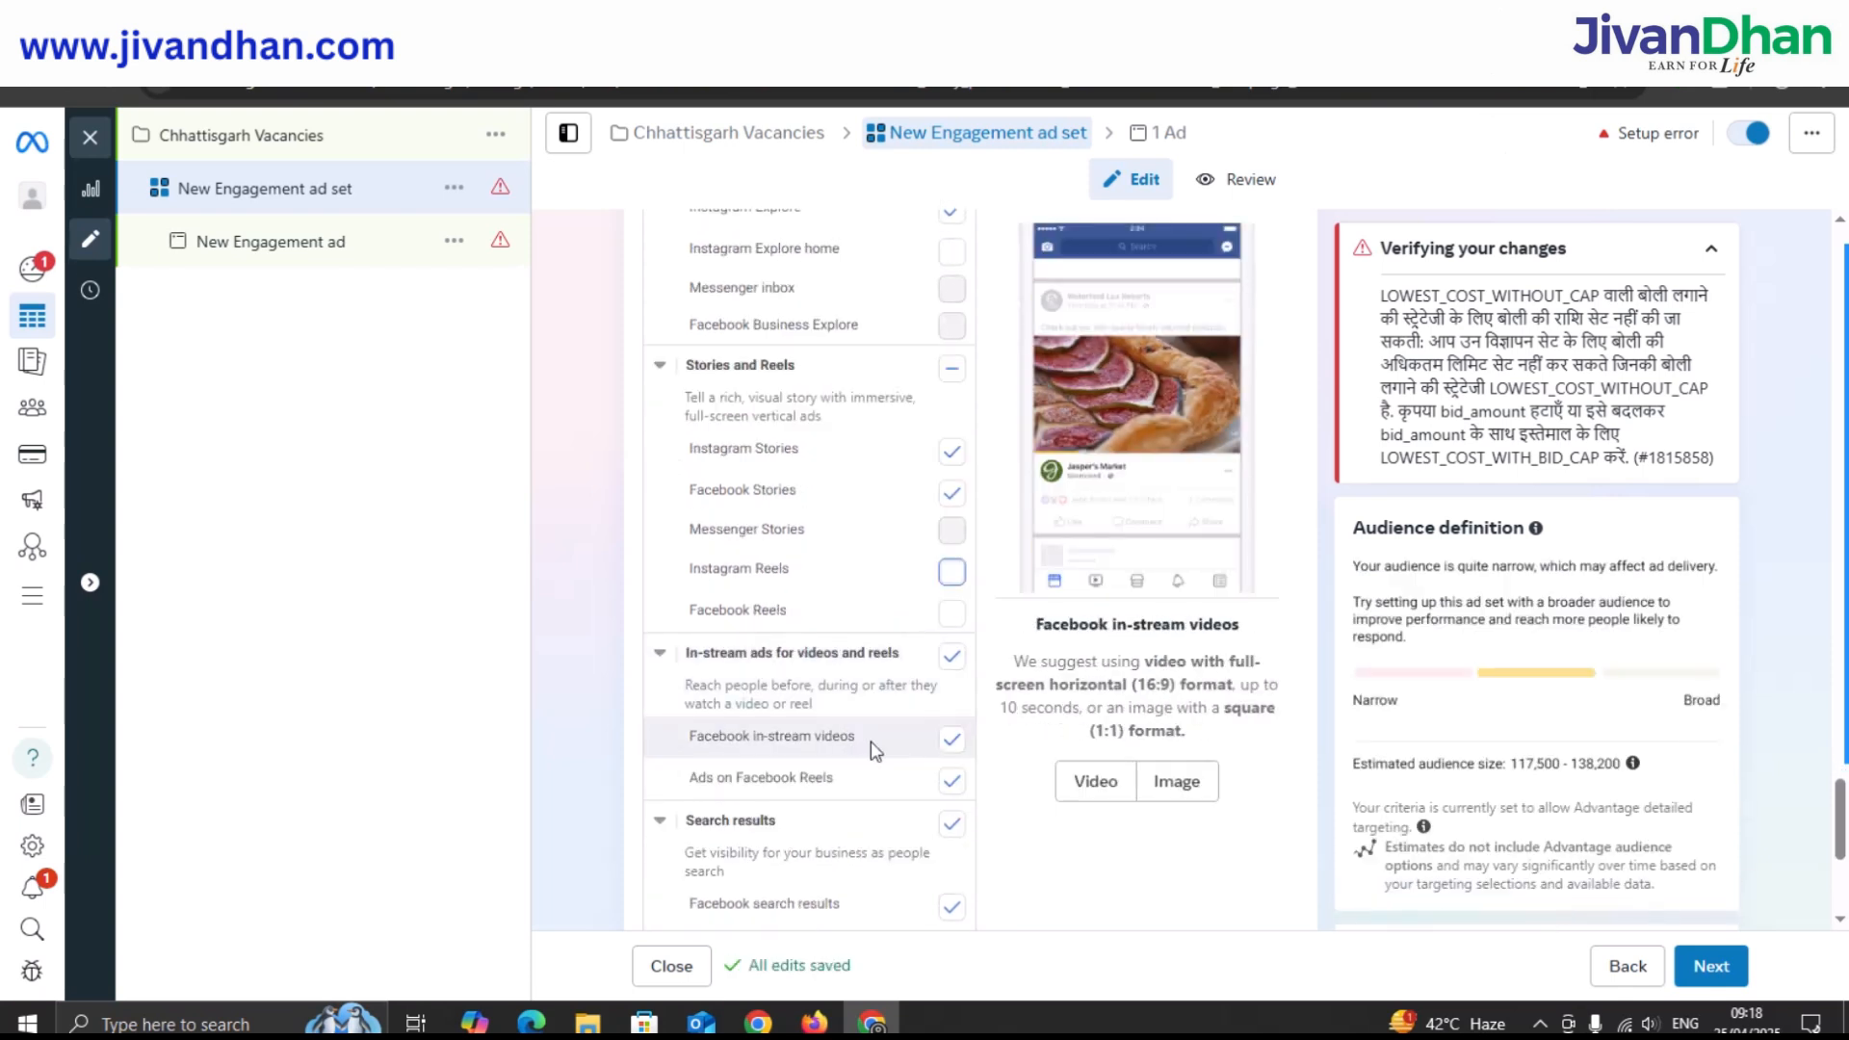
click(949, 739)
click(951, 778)
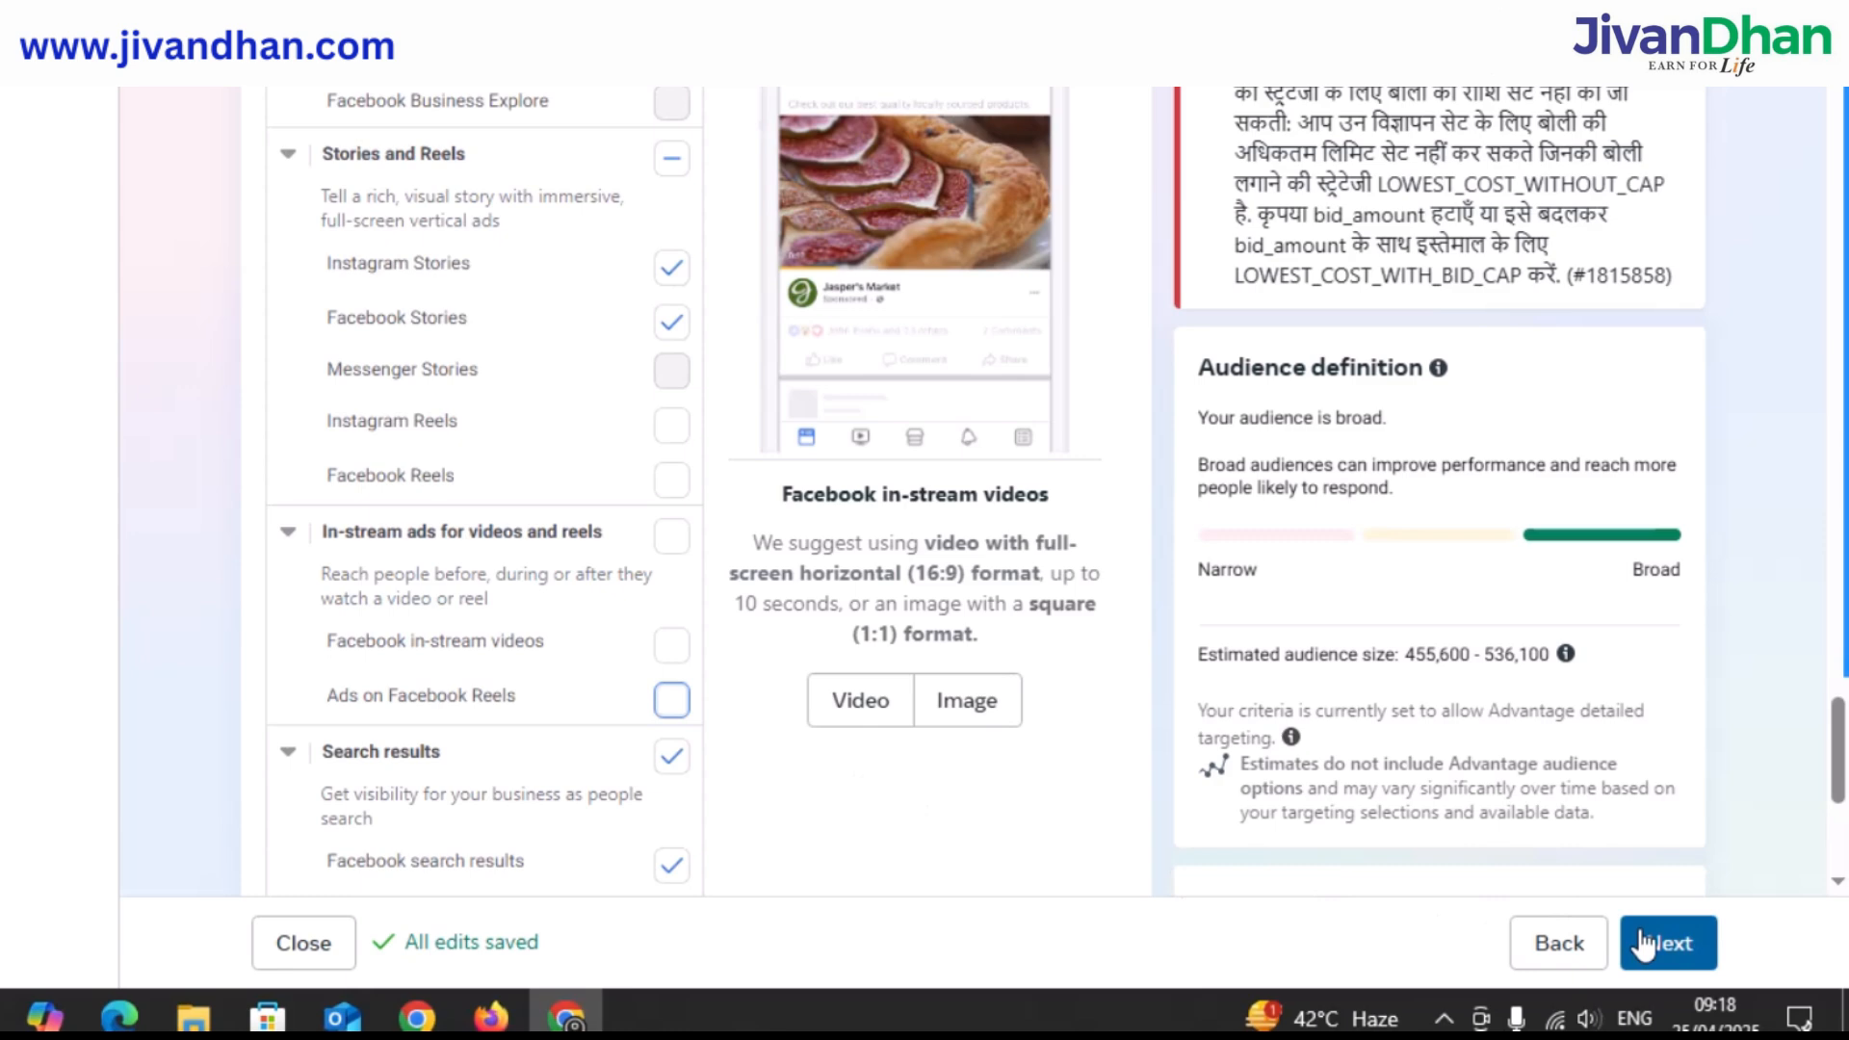
click(1706, 965)
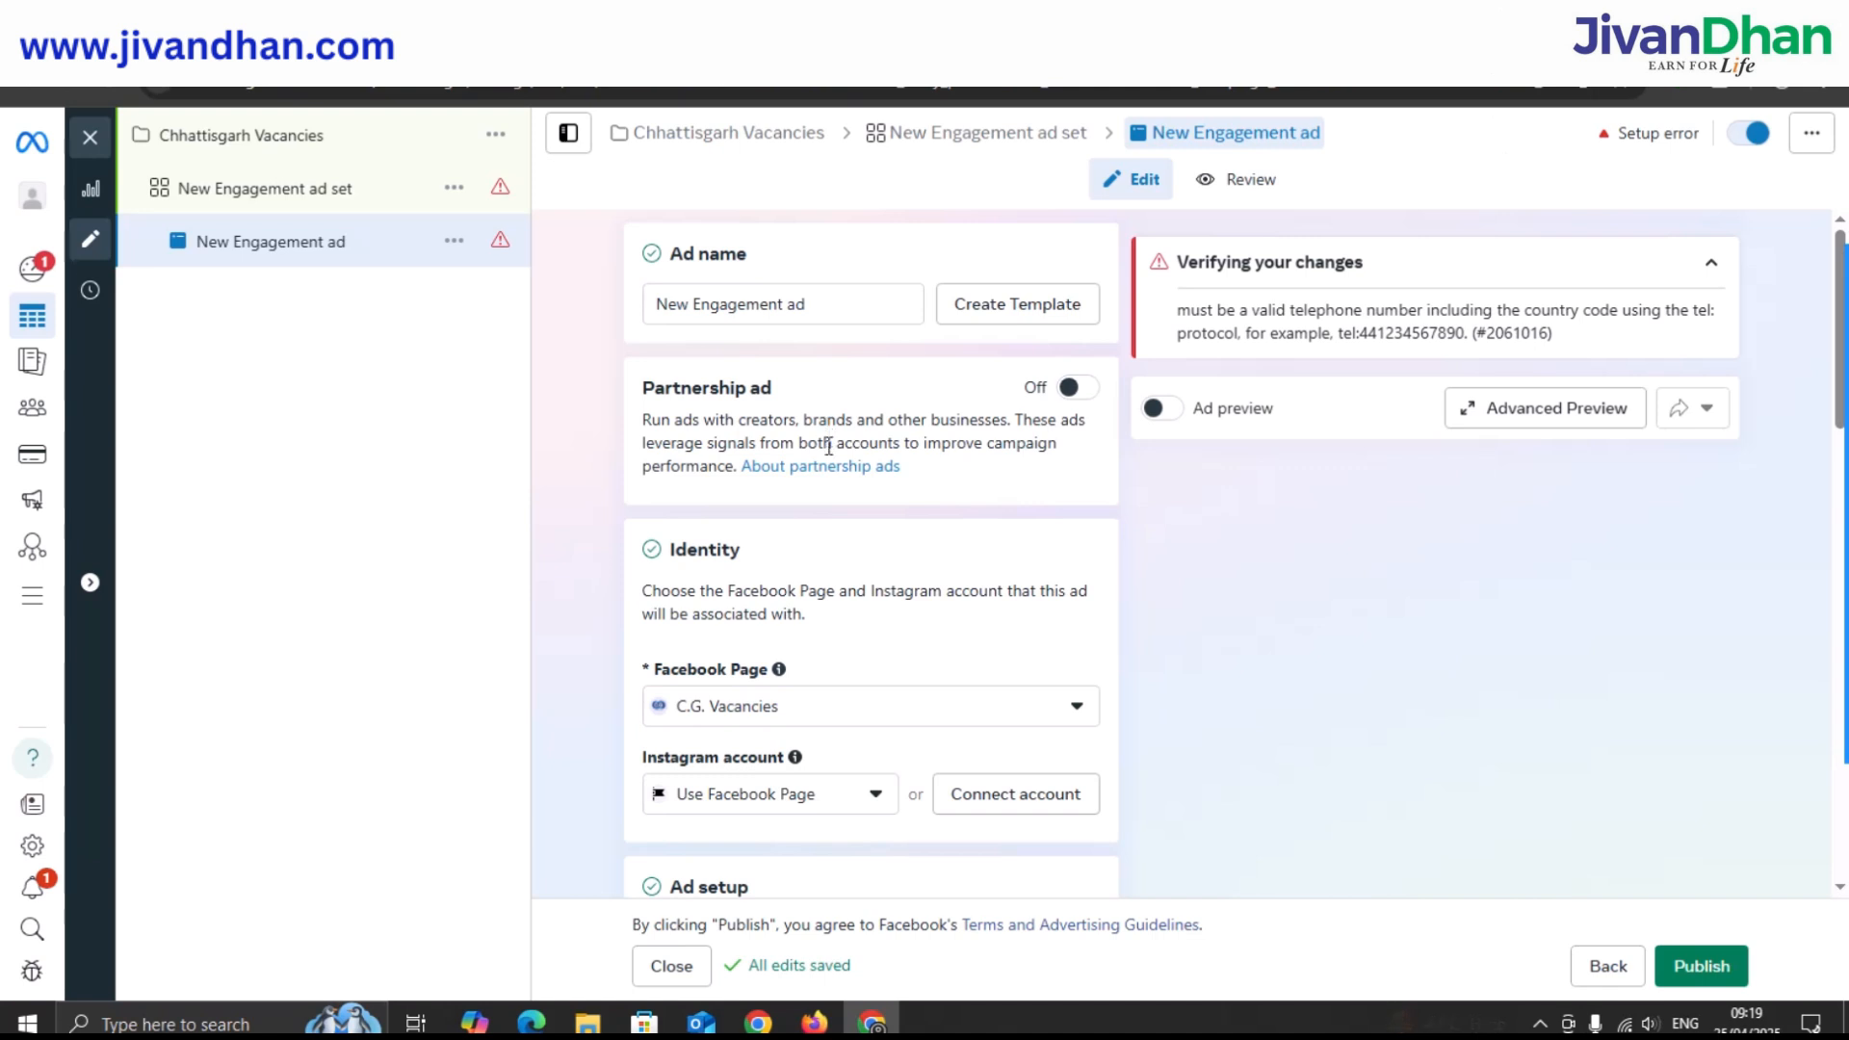
Keep C.G. Vacancies as the Facebook Page and Use Facebook Page for Instagram.
scroll(828, 448, down, 2)
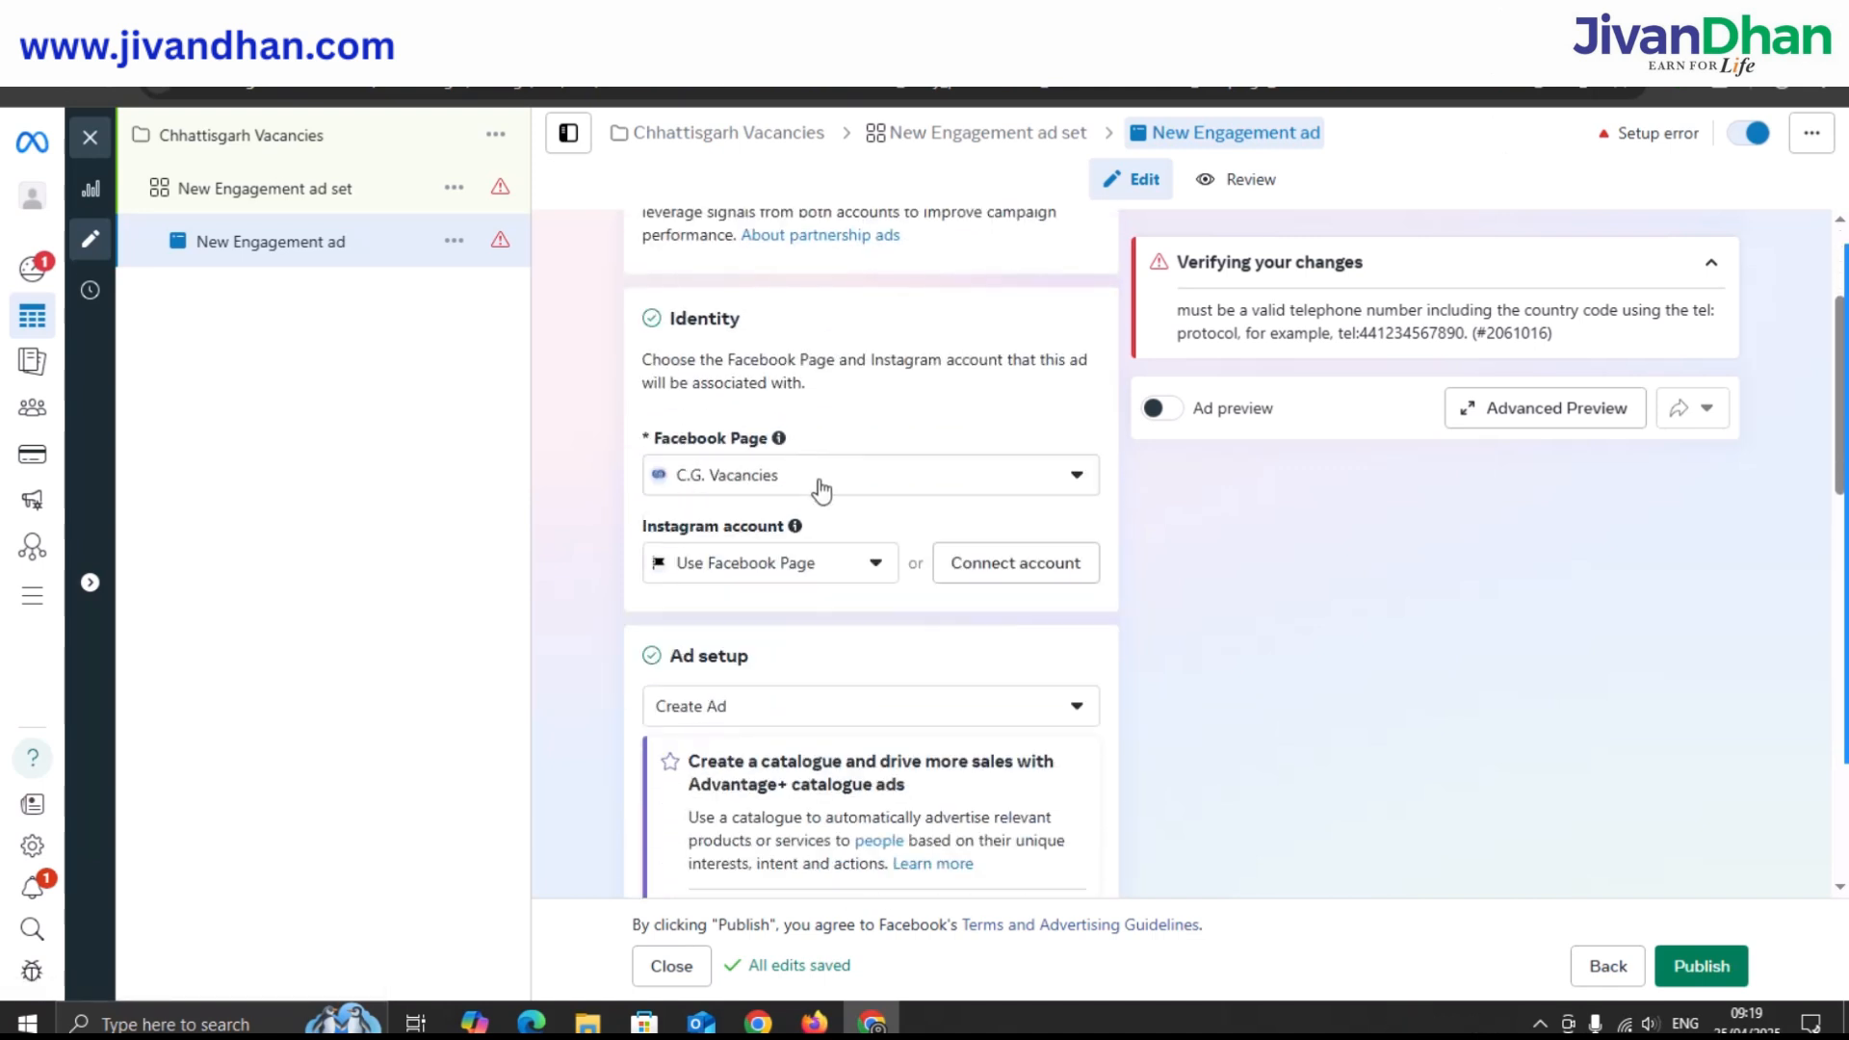
click(820, 487)
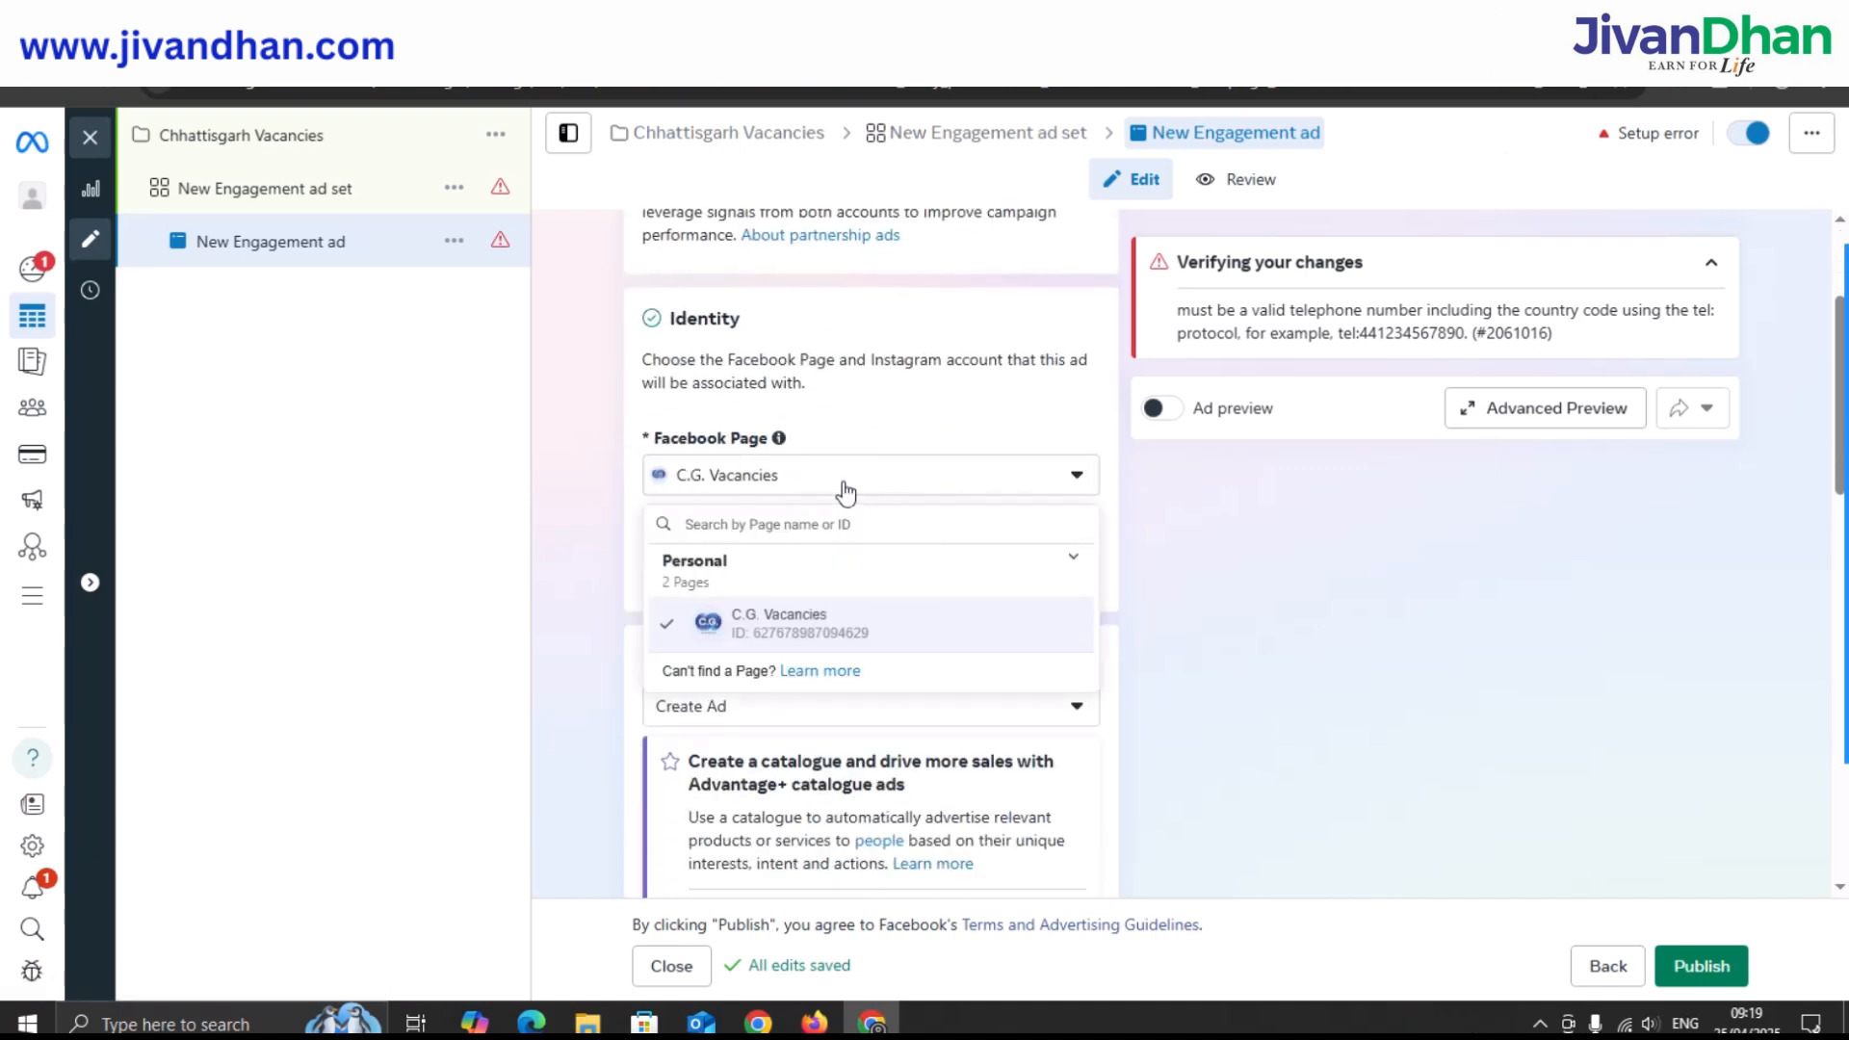
click(802, 626)
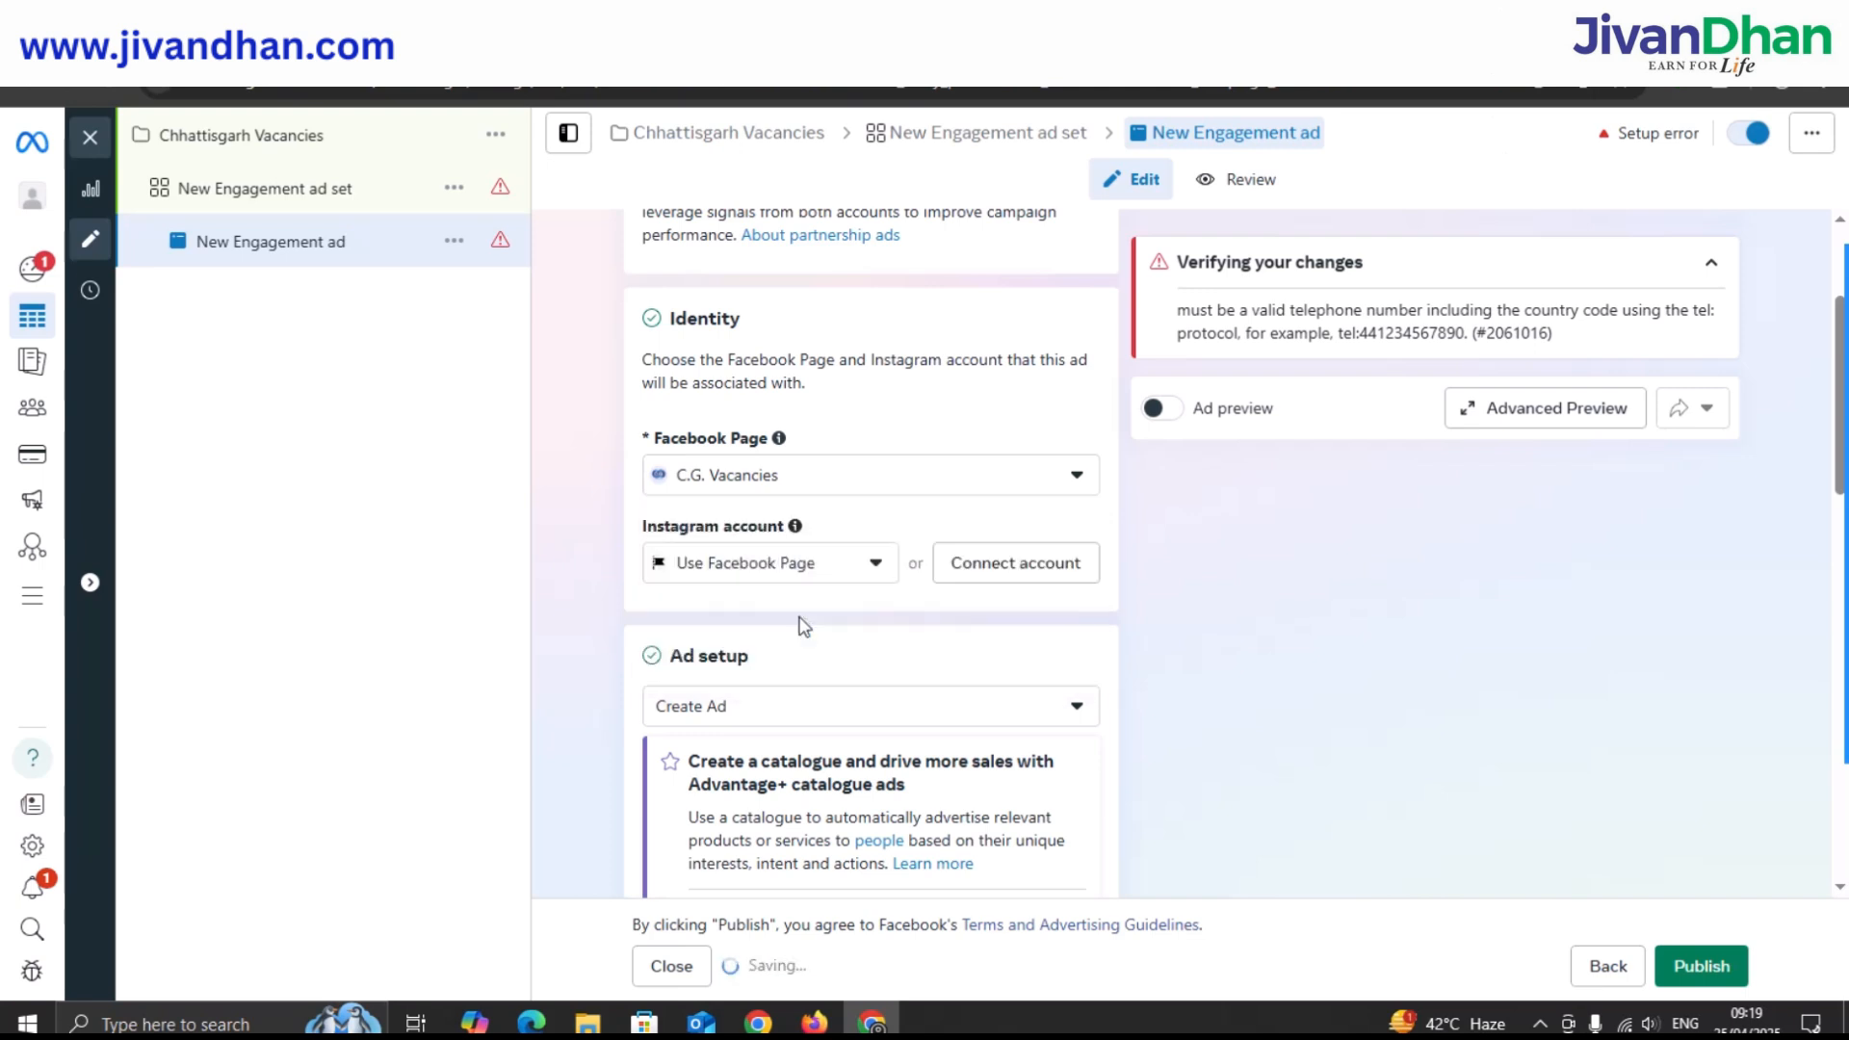
click(859, 560)
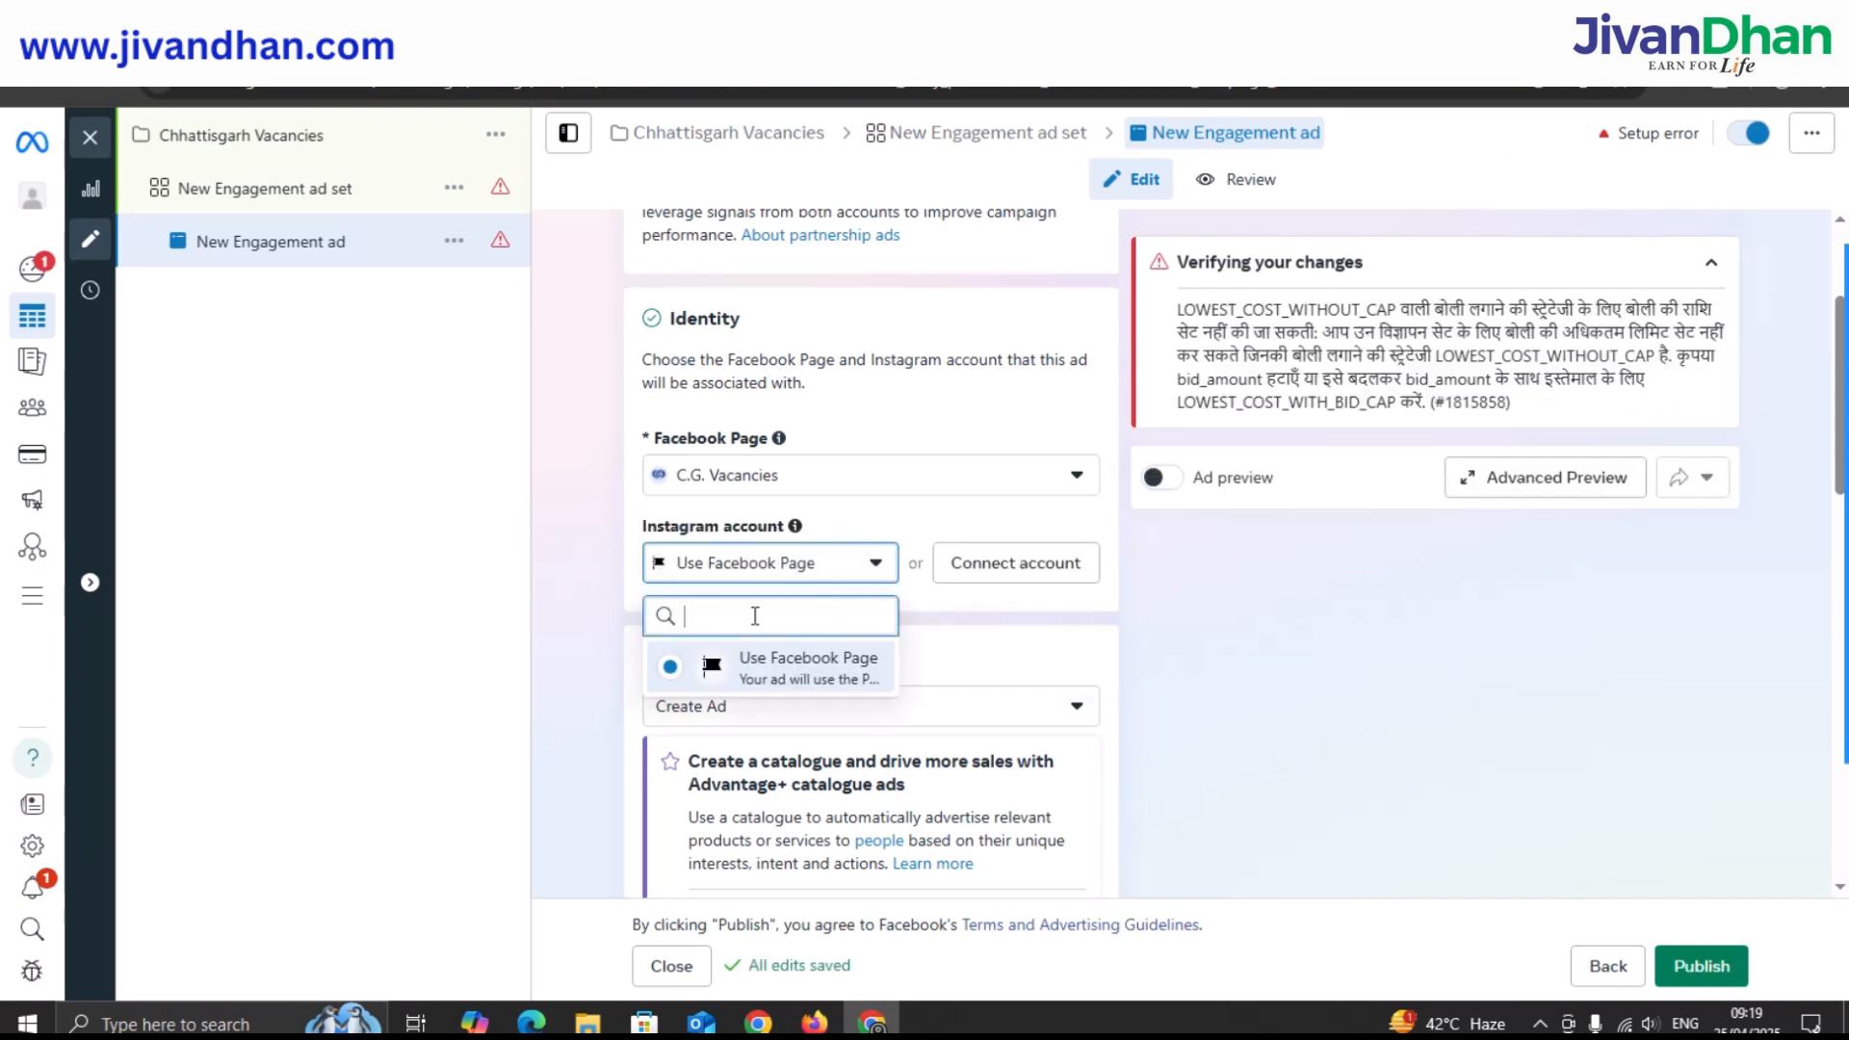
click(921, 630)
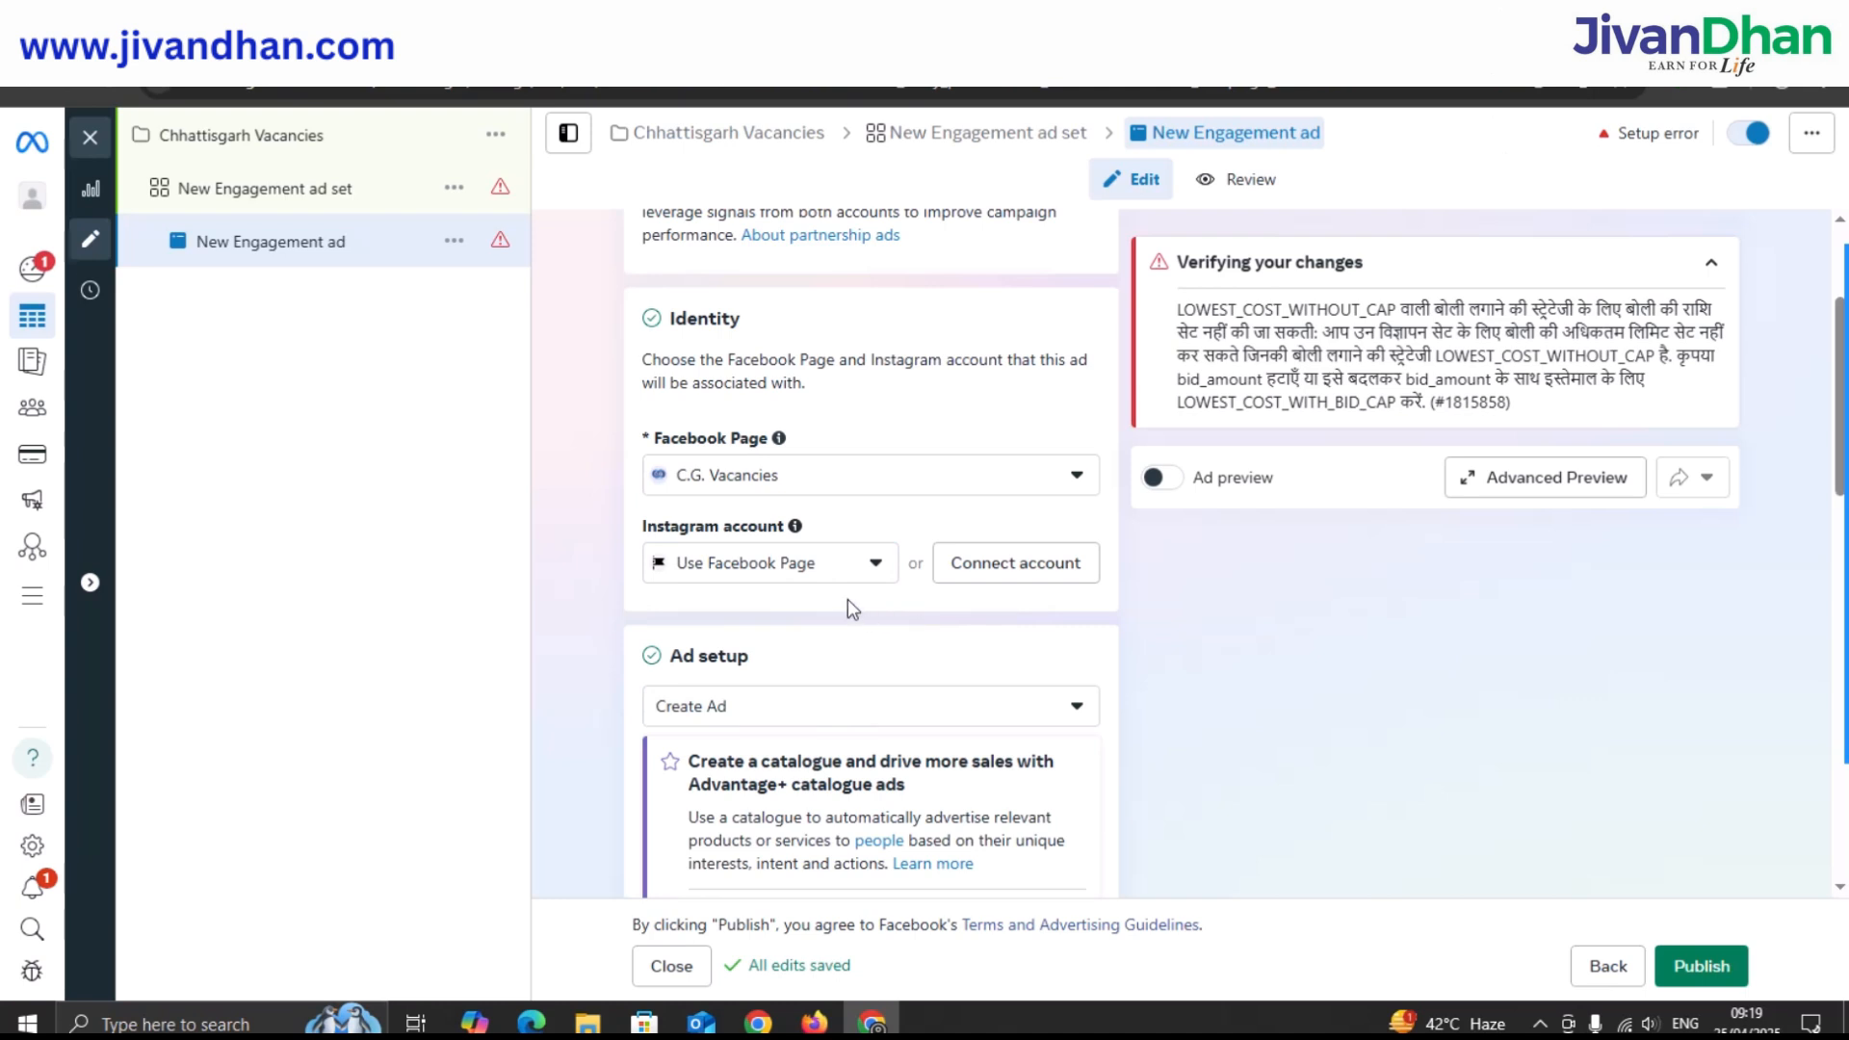
scroll(852, 602, down, 3)
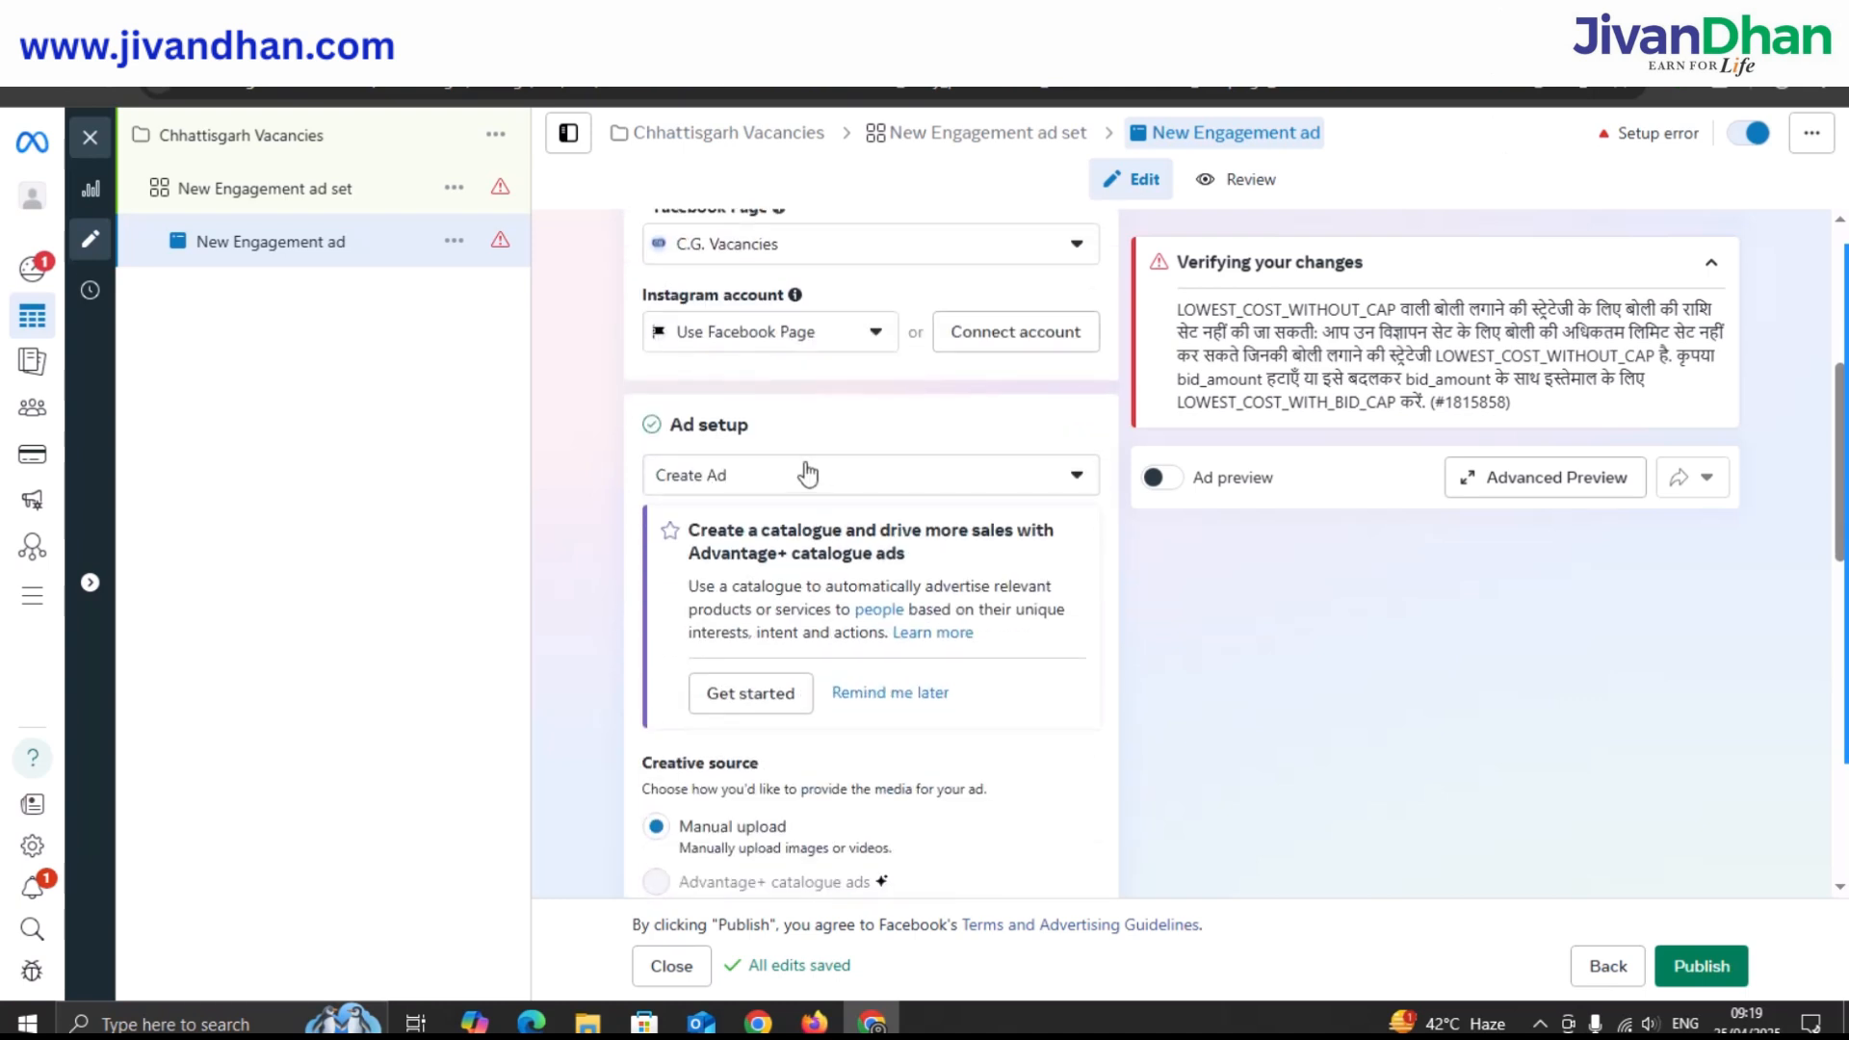
scroll(805, 475, down, 3)
scroll(833, 500, down, 2)
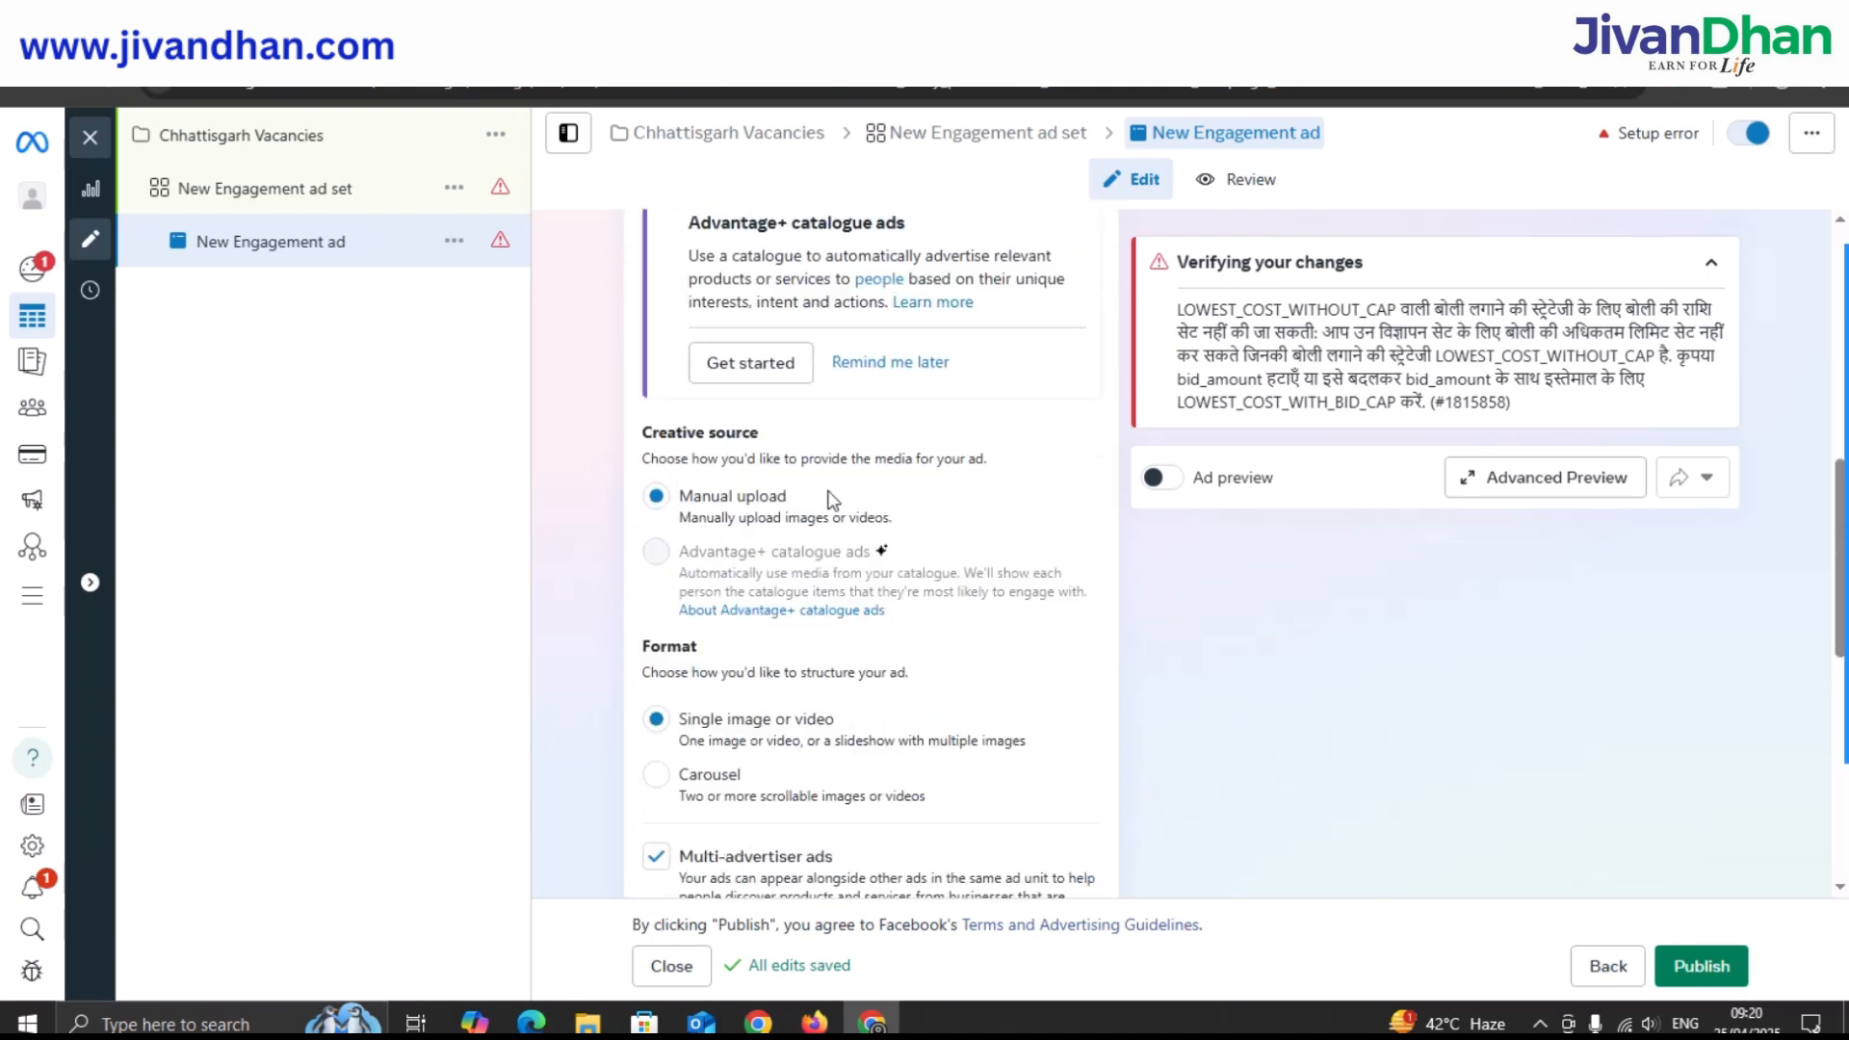
scroll(830, 501, down, 2)
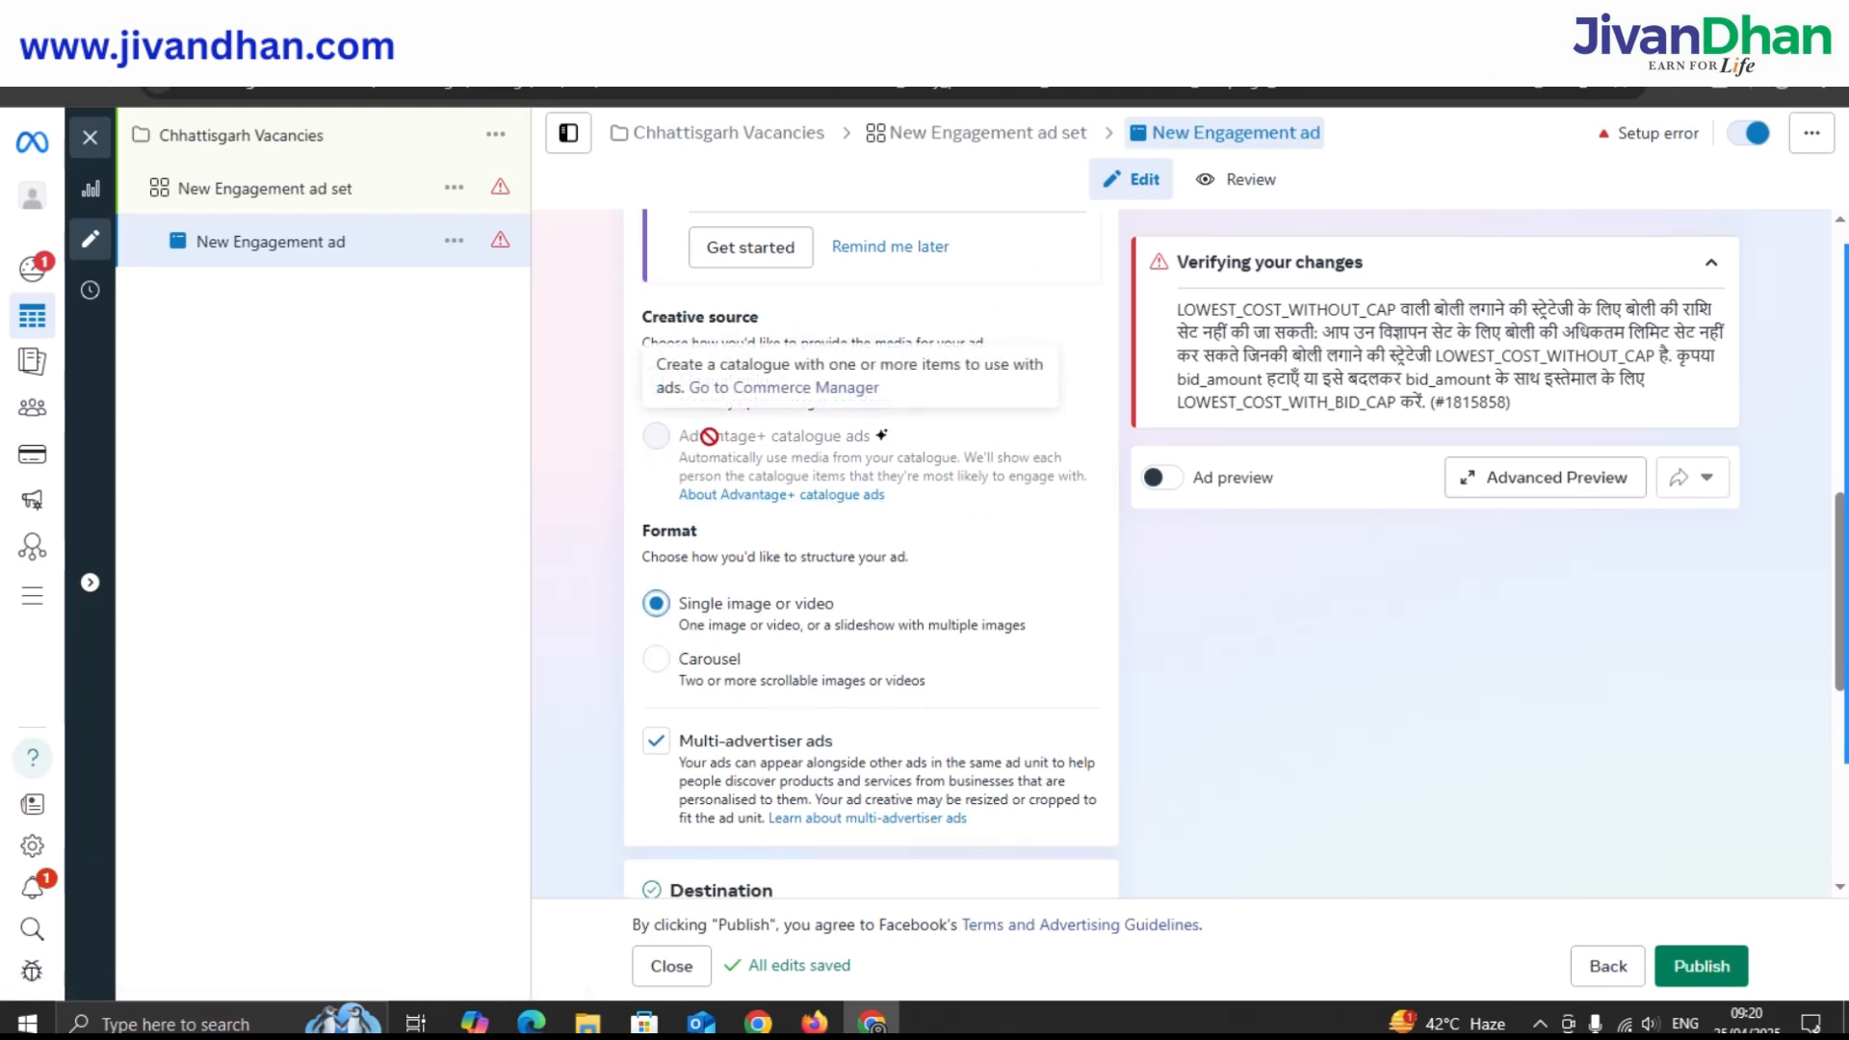
scroll(809, 540, down, 2)
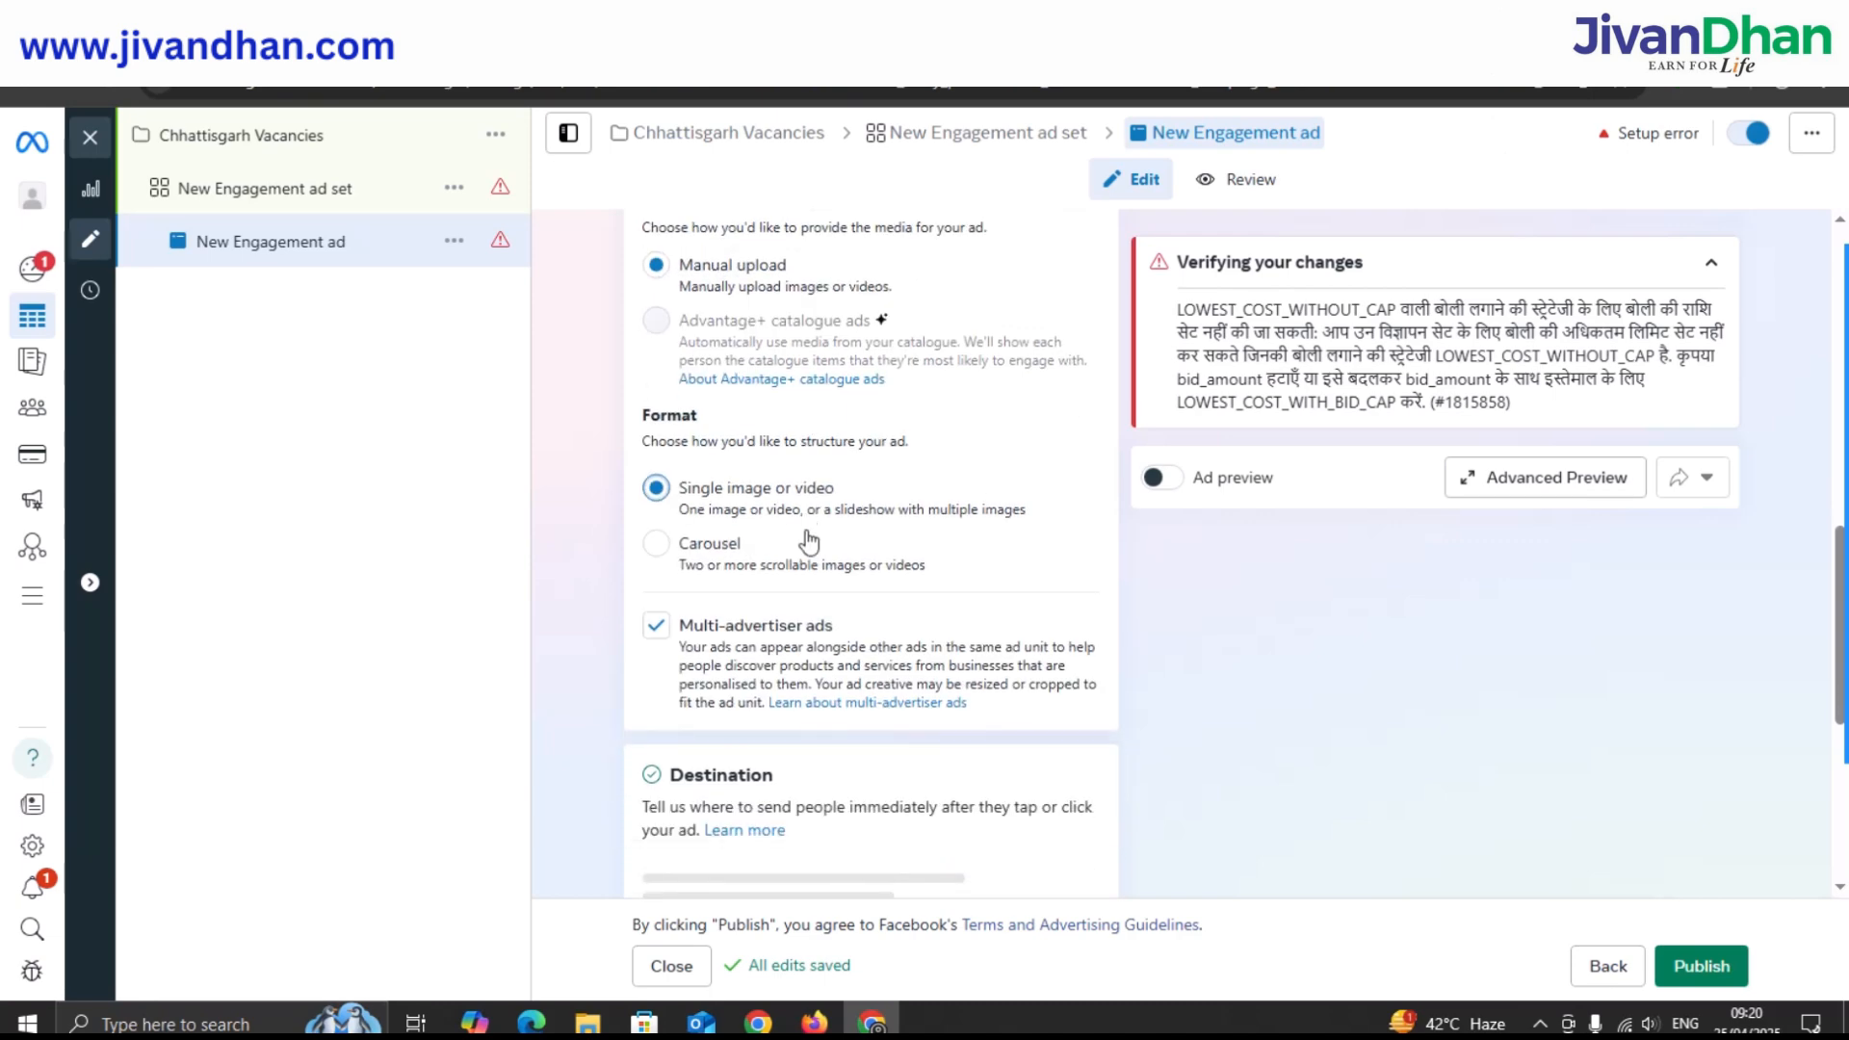
scroll(809, 542, down, 2)
scroll(807, 537, down, 2)
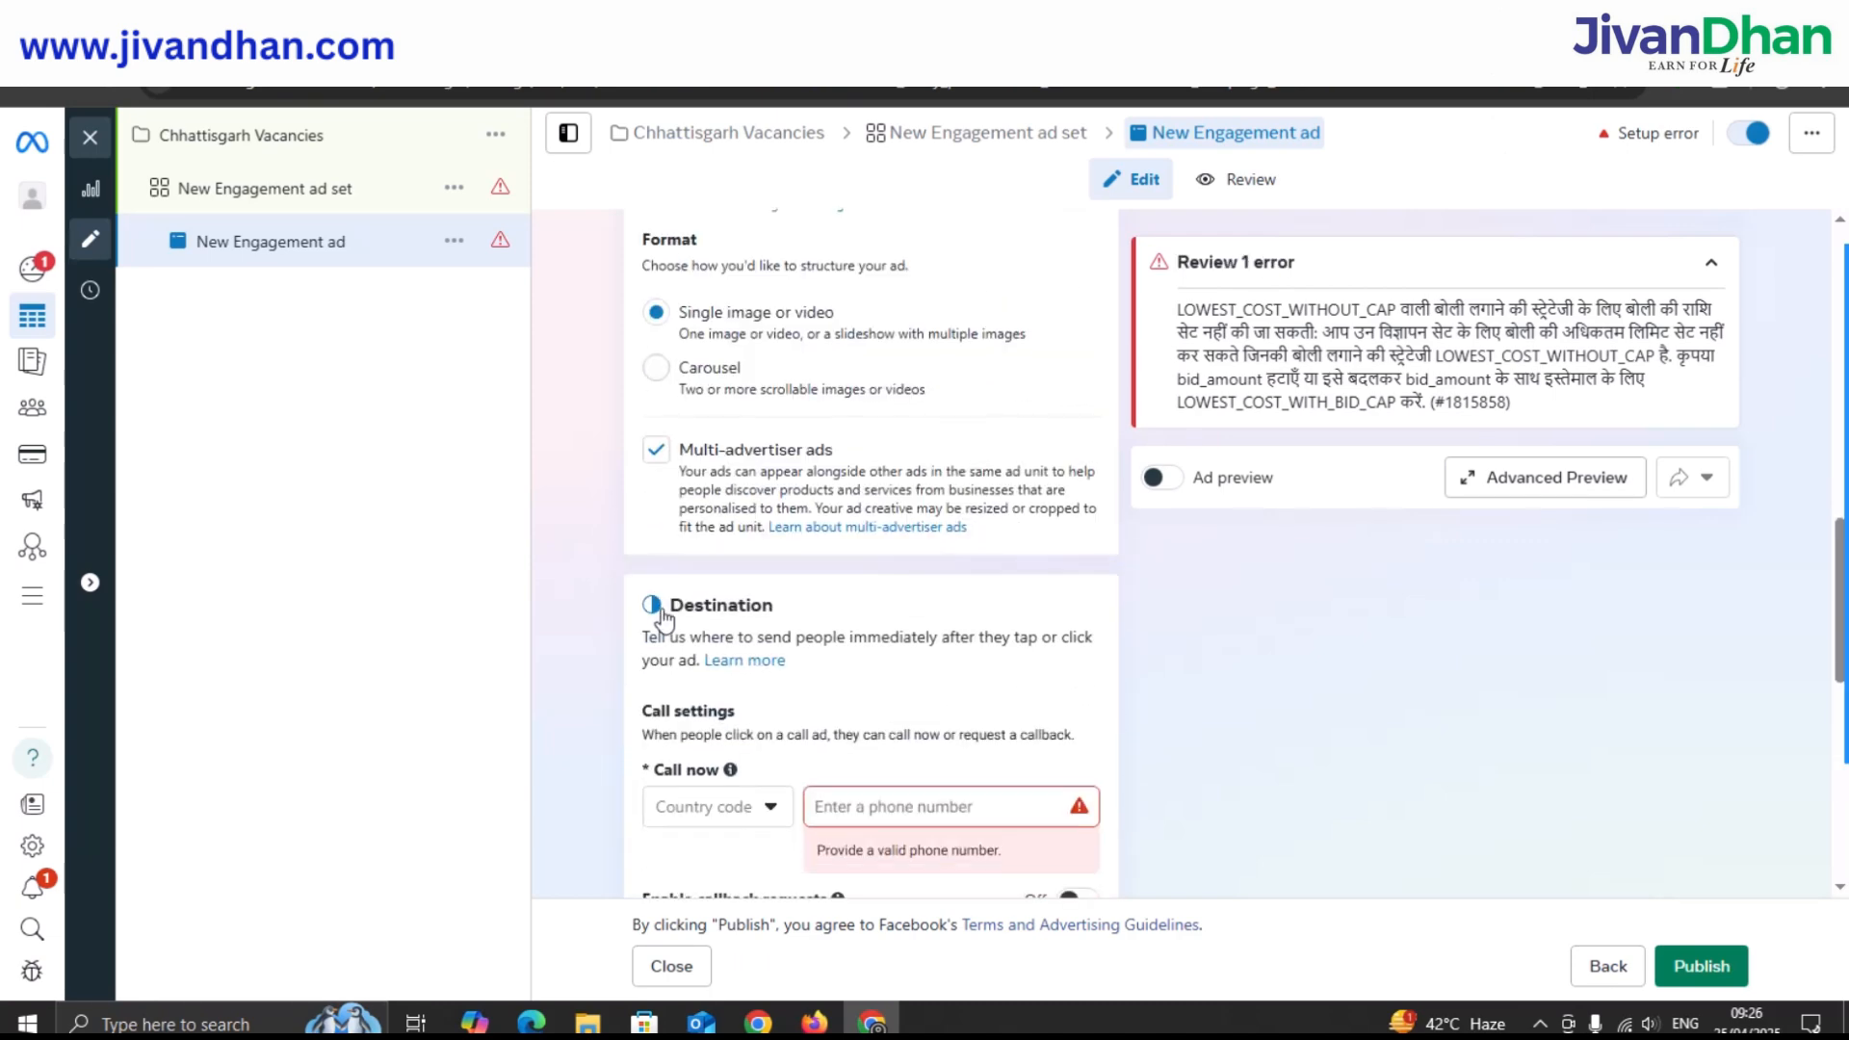
Choose Image ad from the Set up creative dropdown.
scroll(663, 616, down, 2)
scroll(662, 616, down, 5)
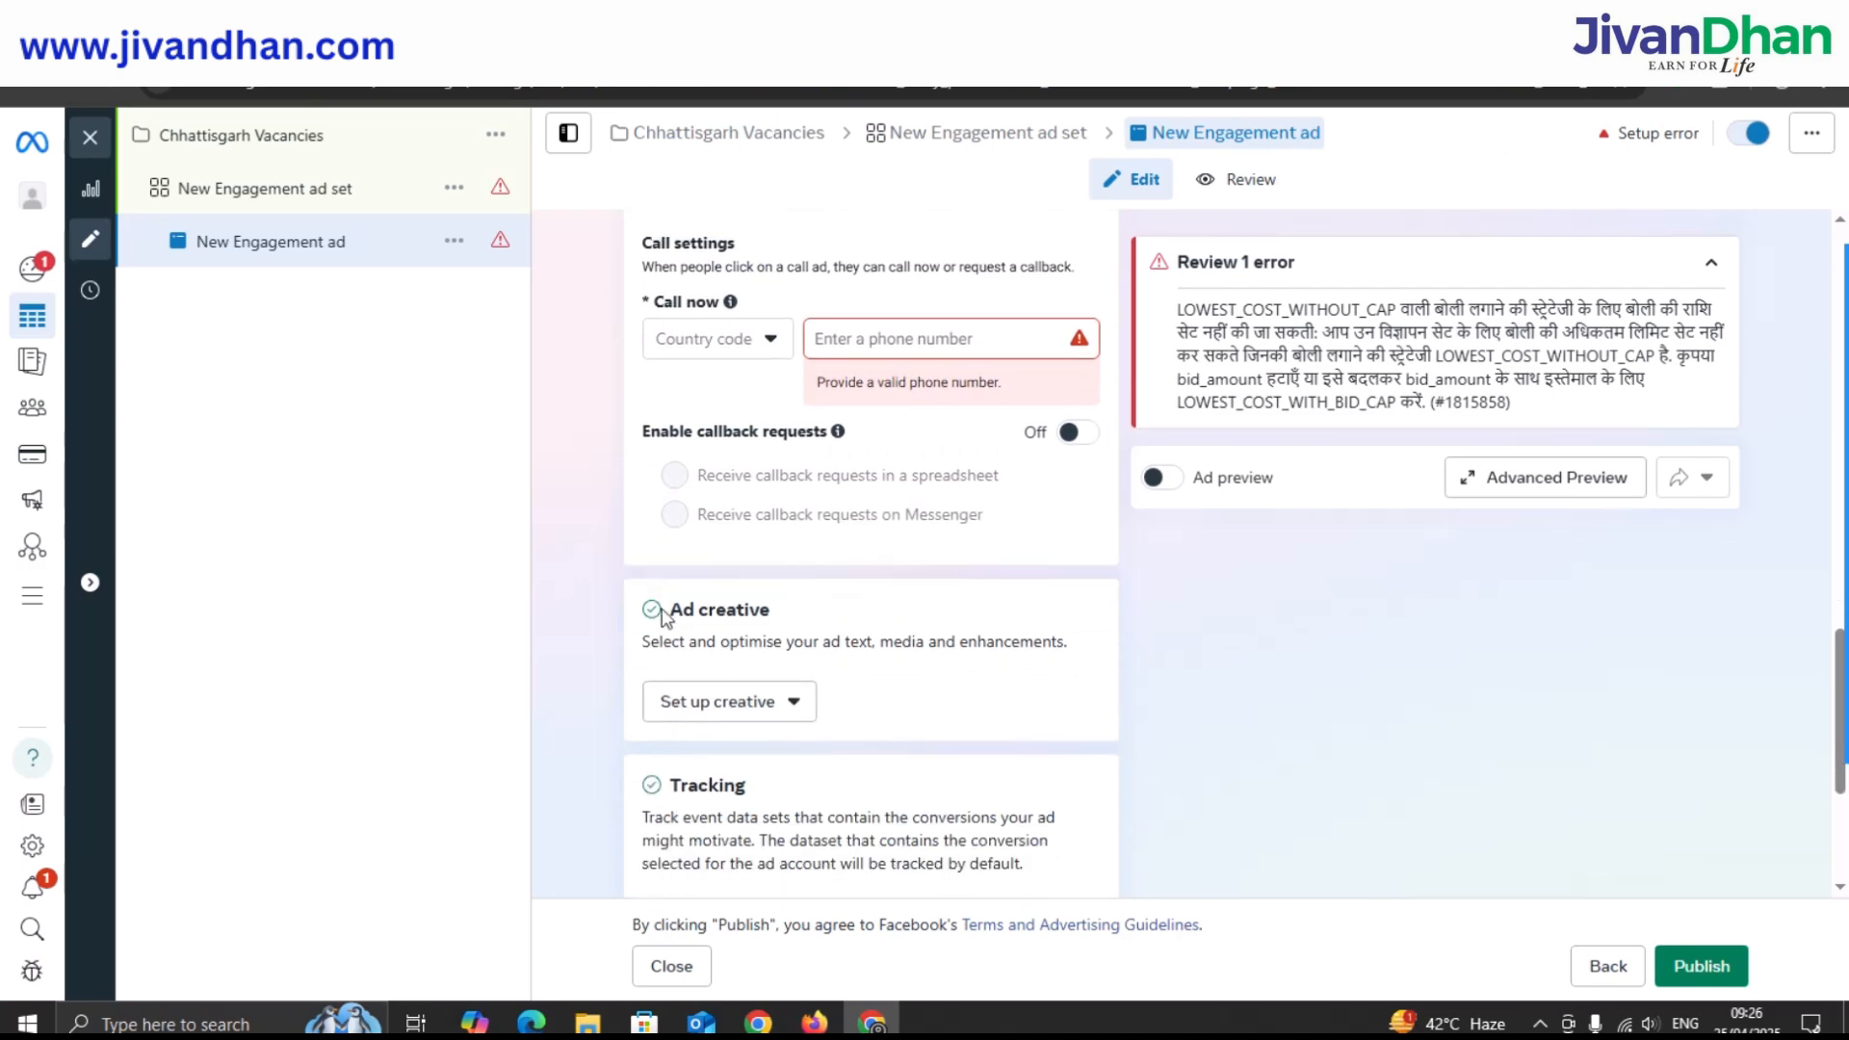
click(736, 587)
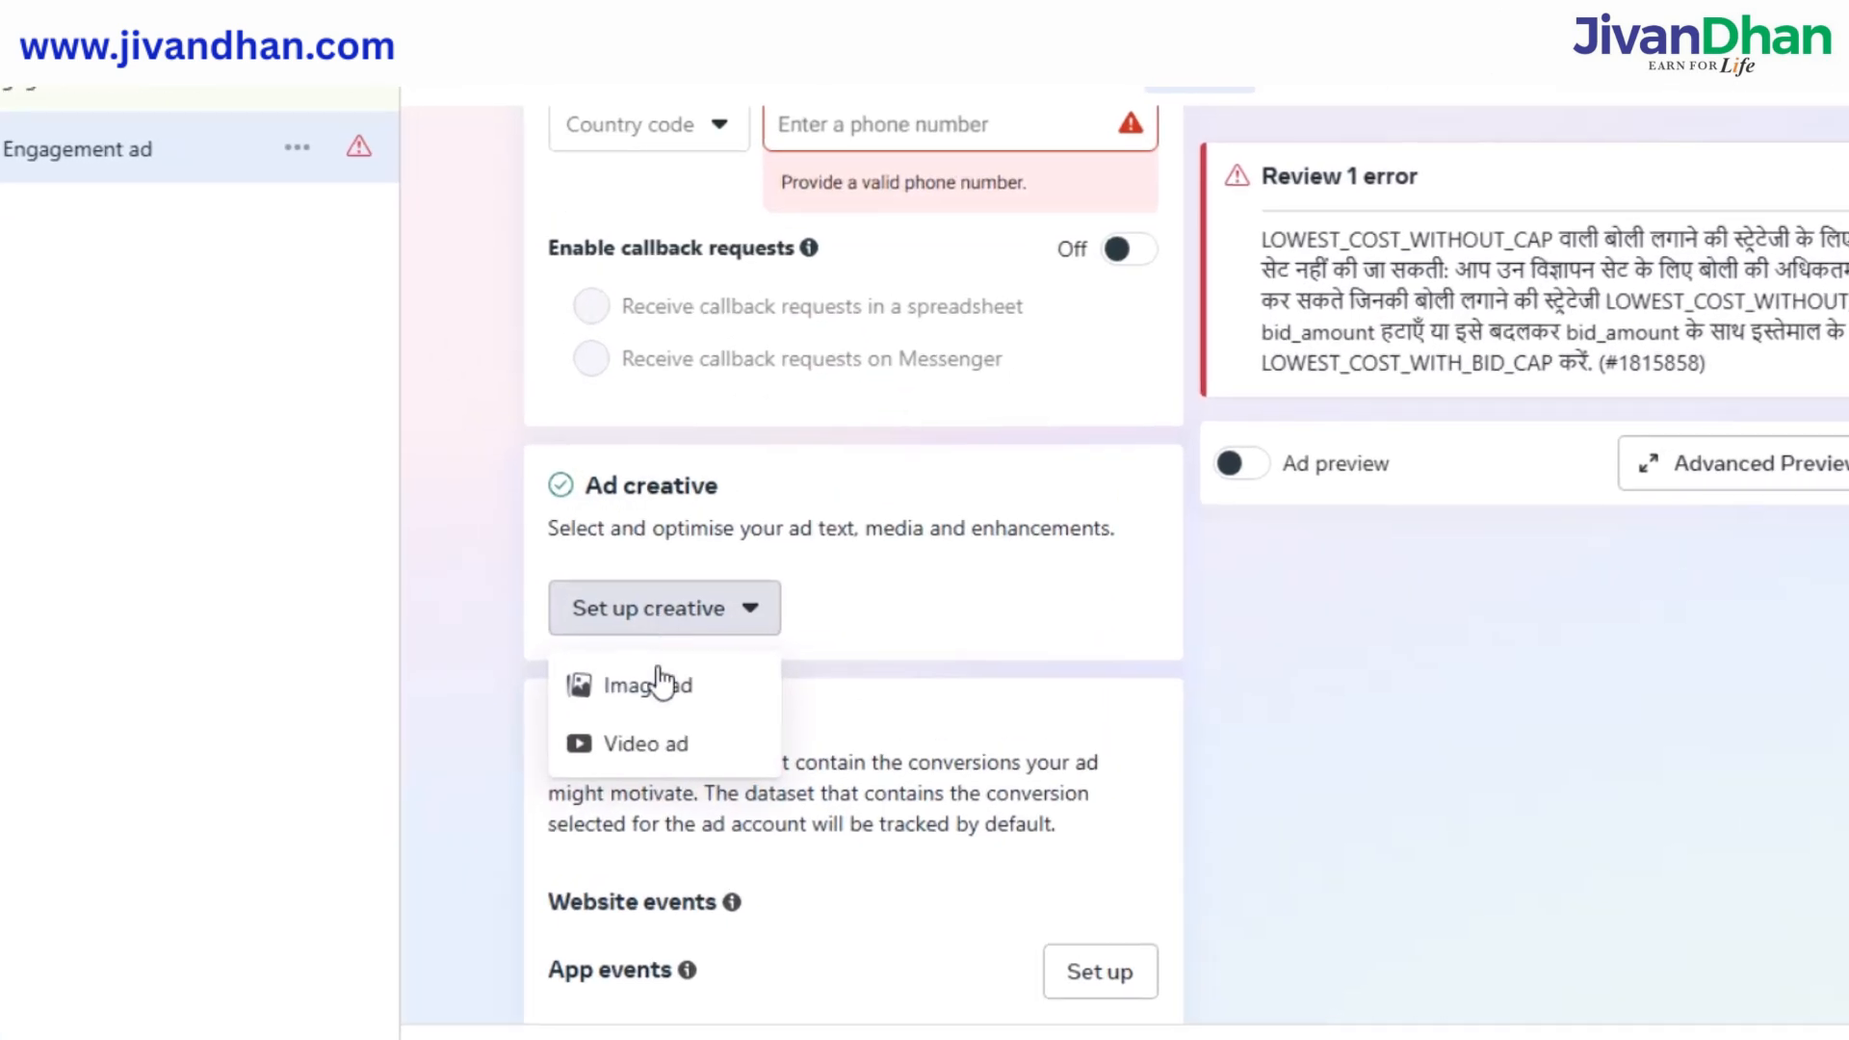
click(725, 646)
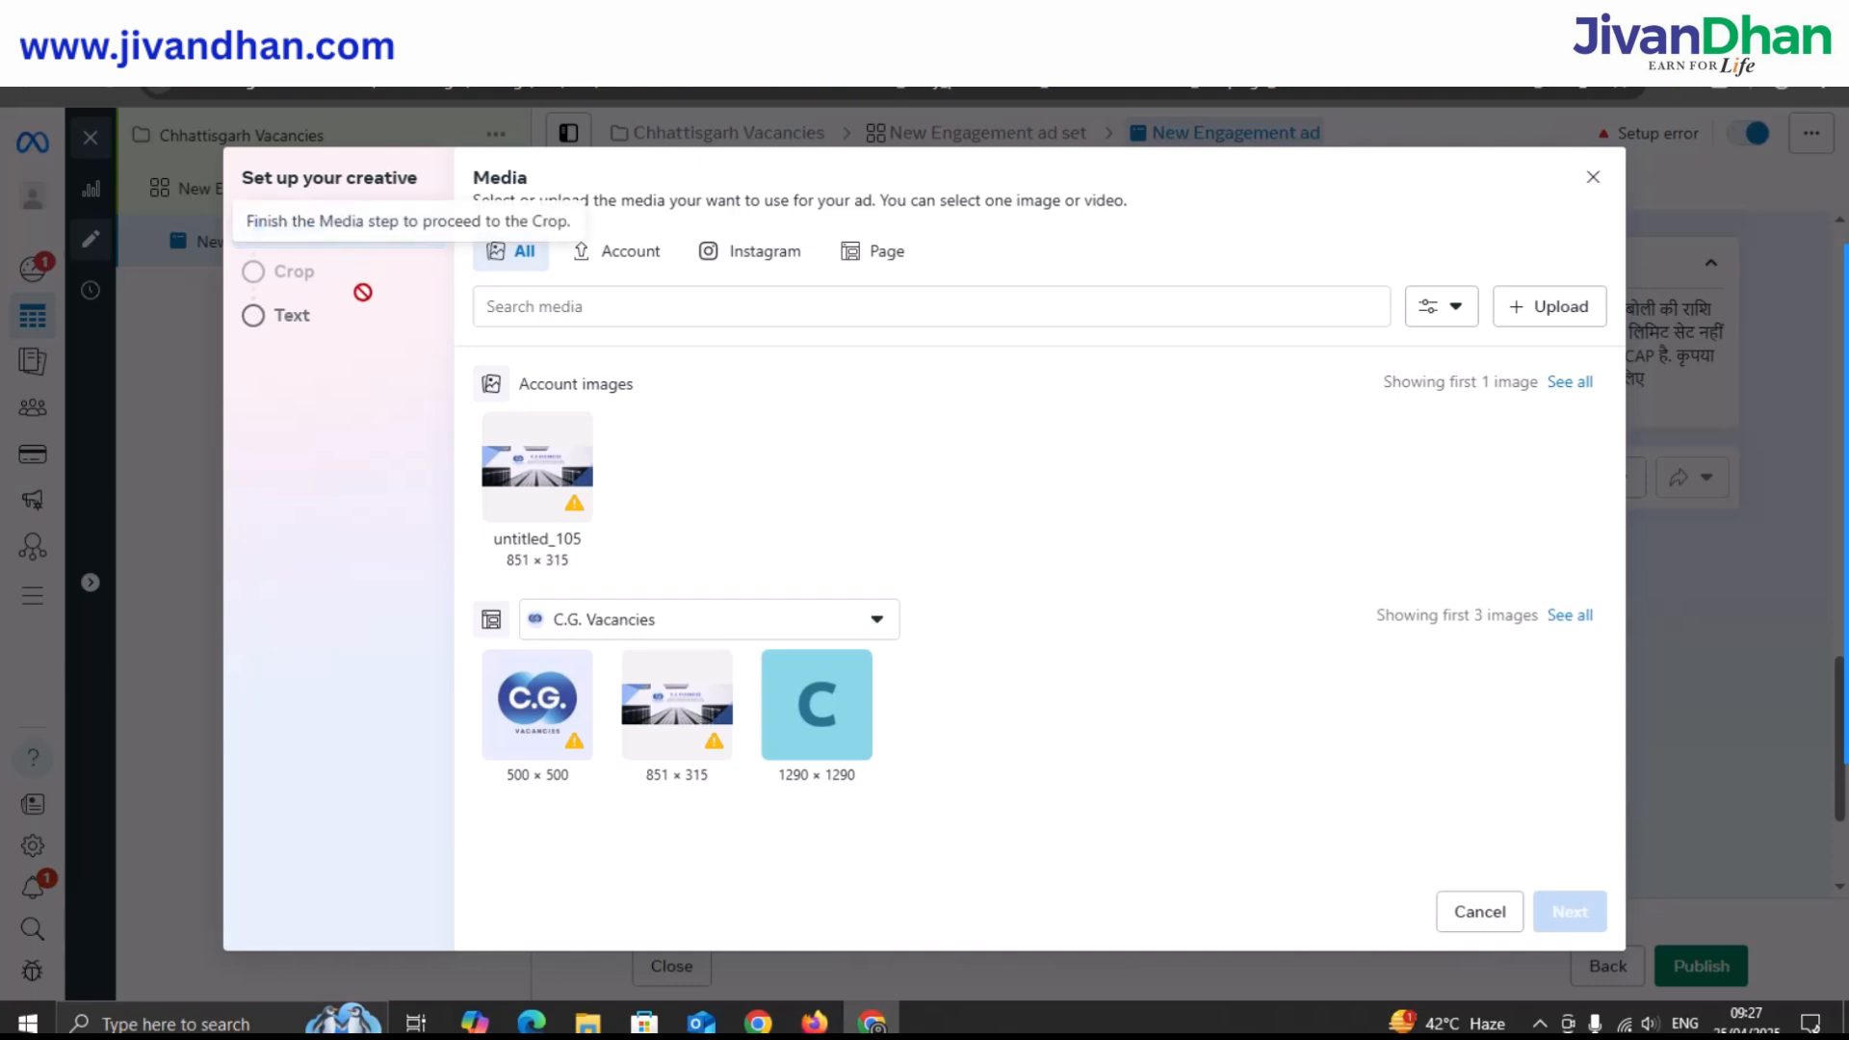
Upload image file 2.png and select it as the ad's media.
click(1530, 309)
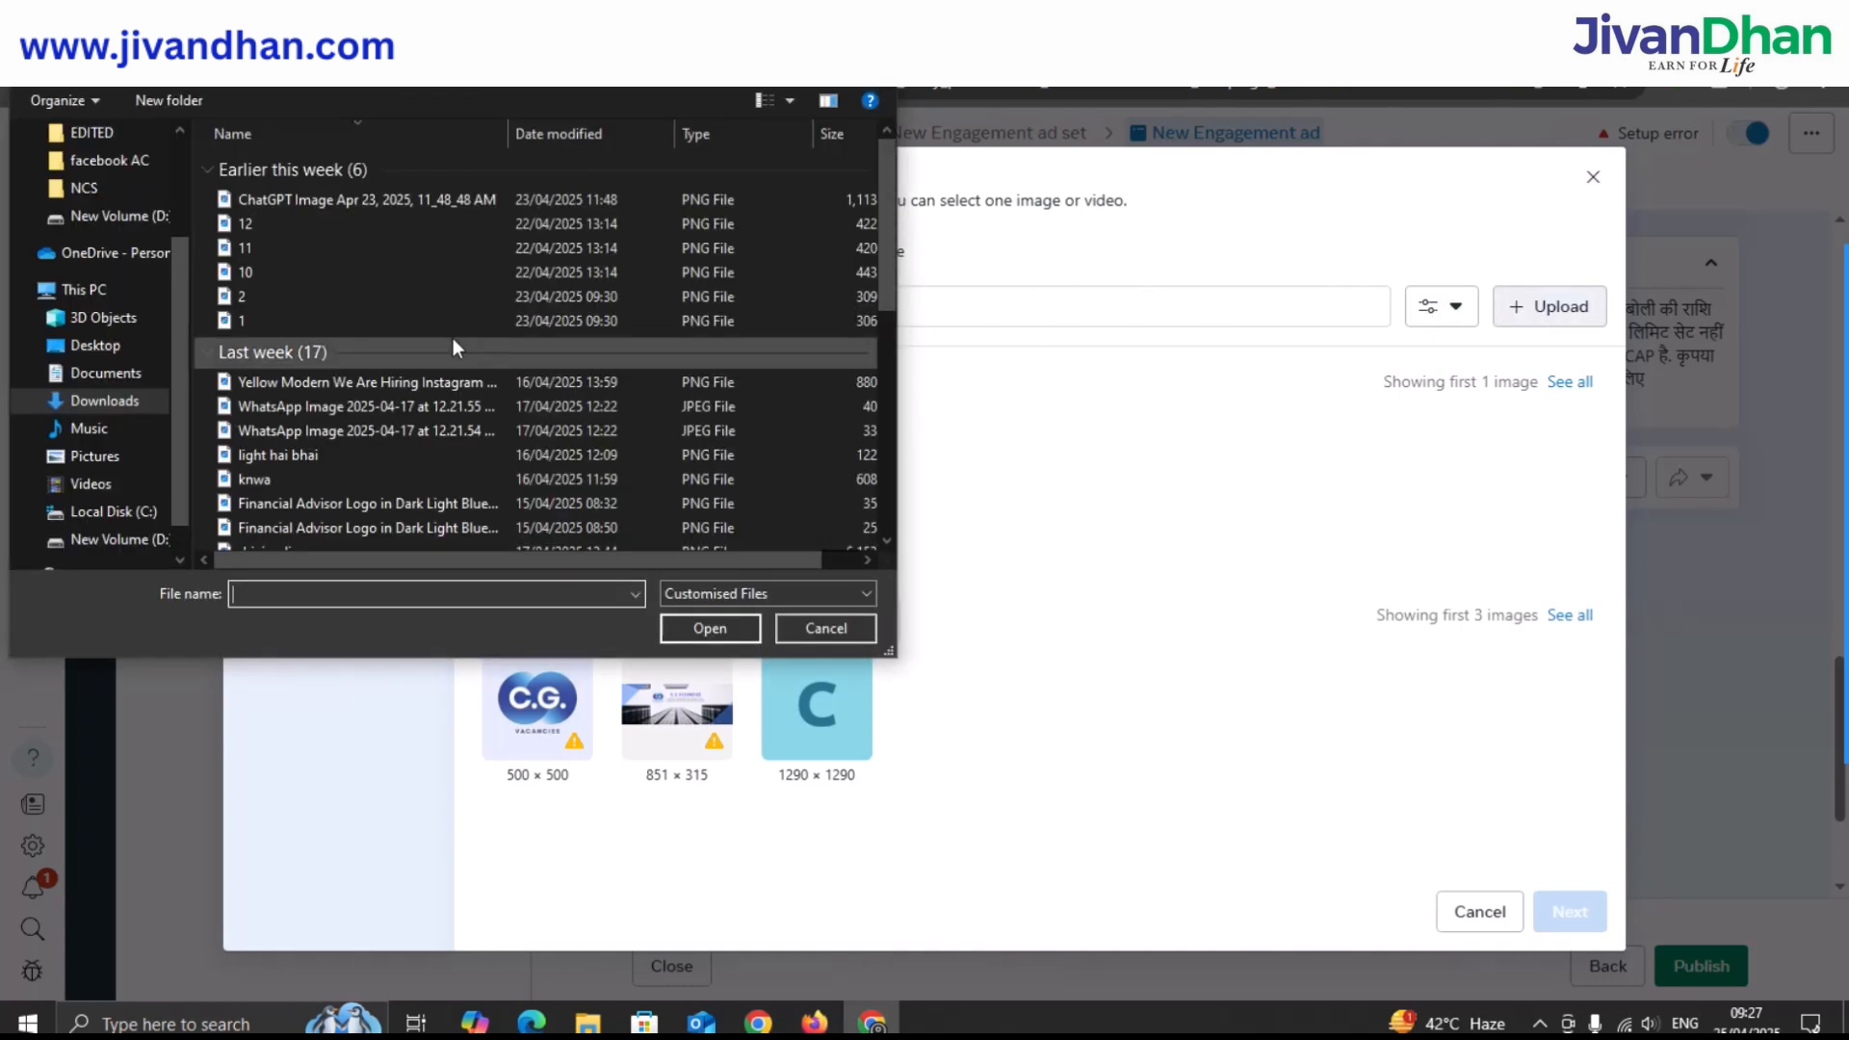
click(343, 306)
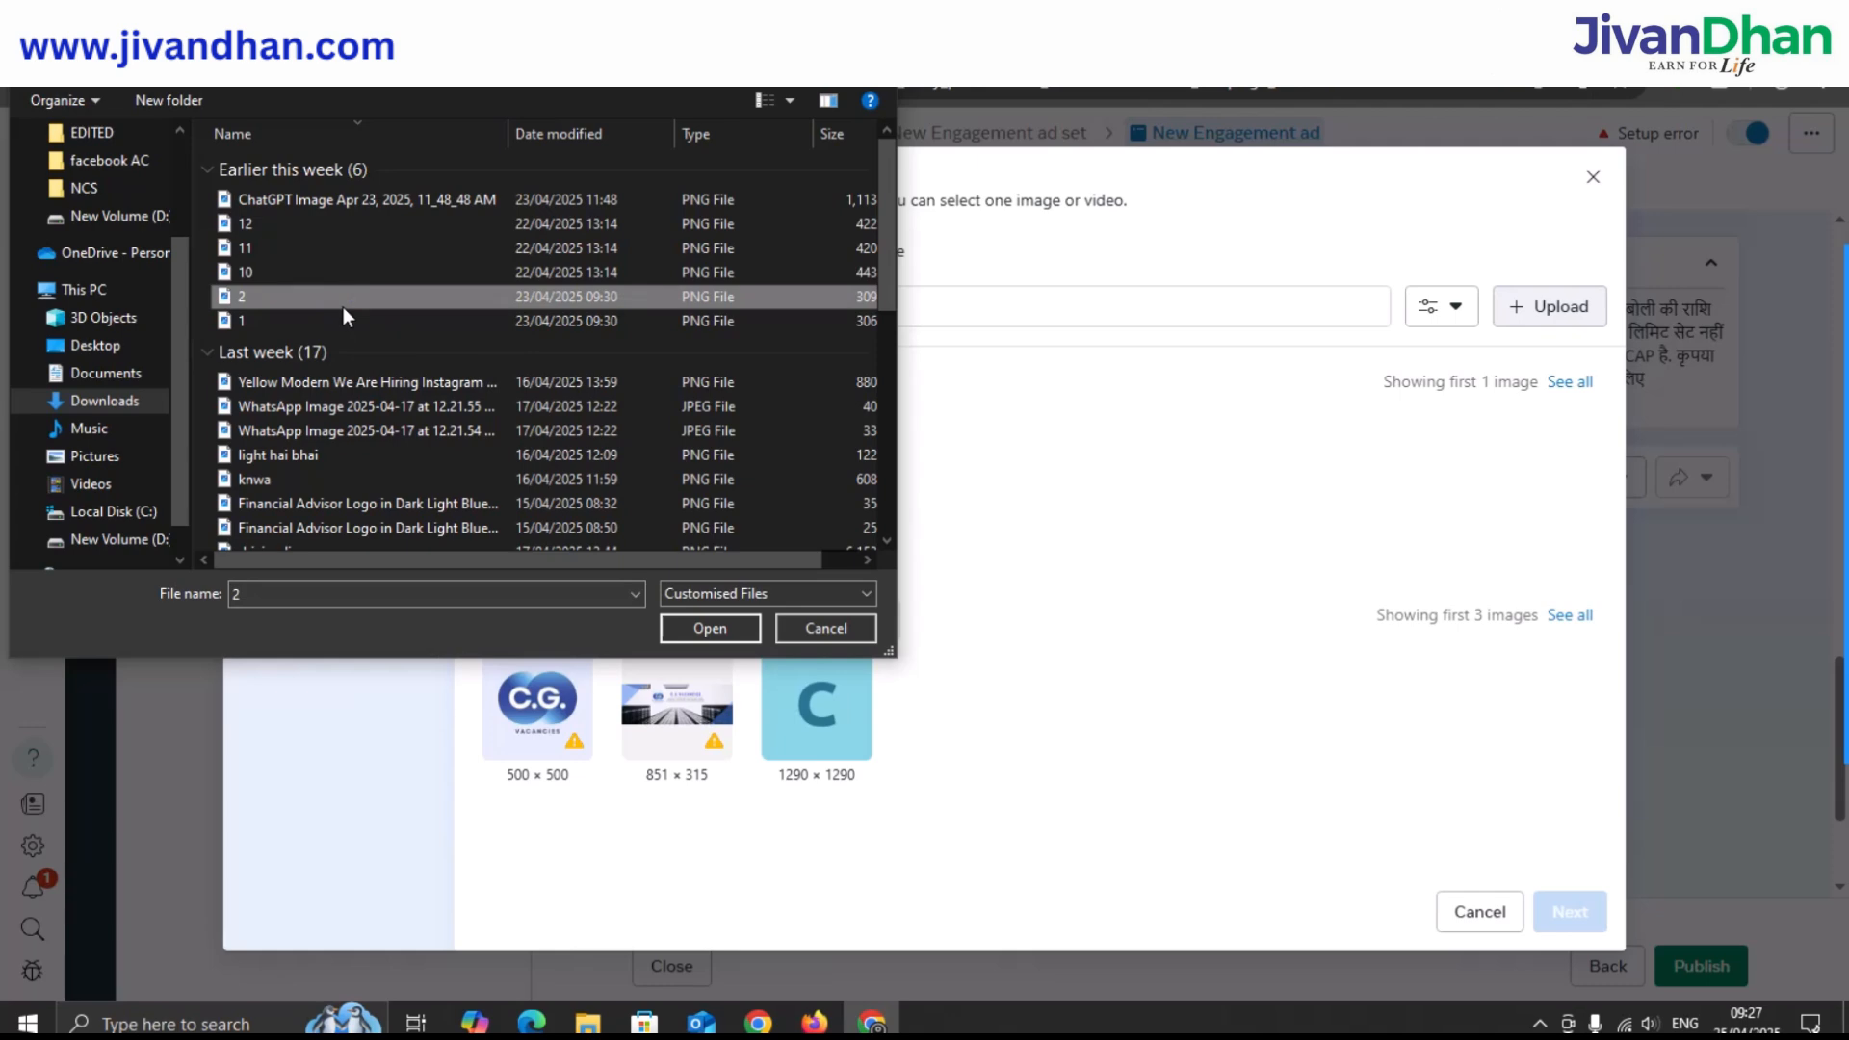
click(710, 628)
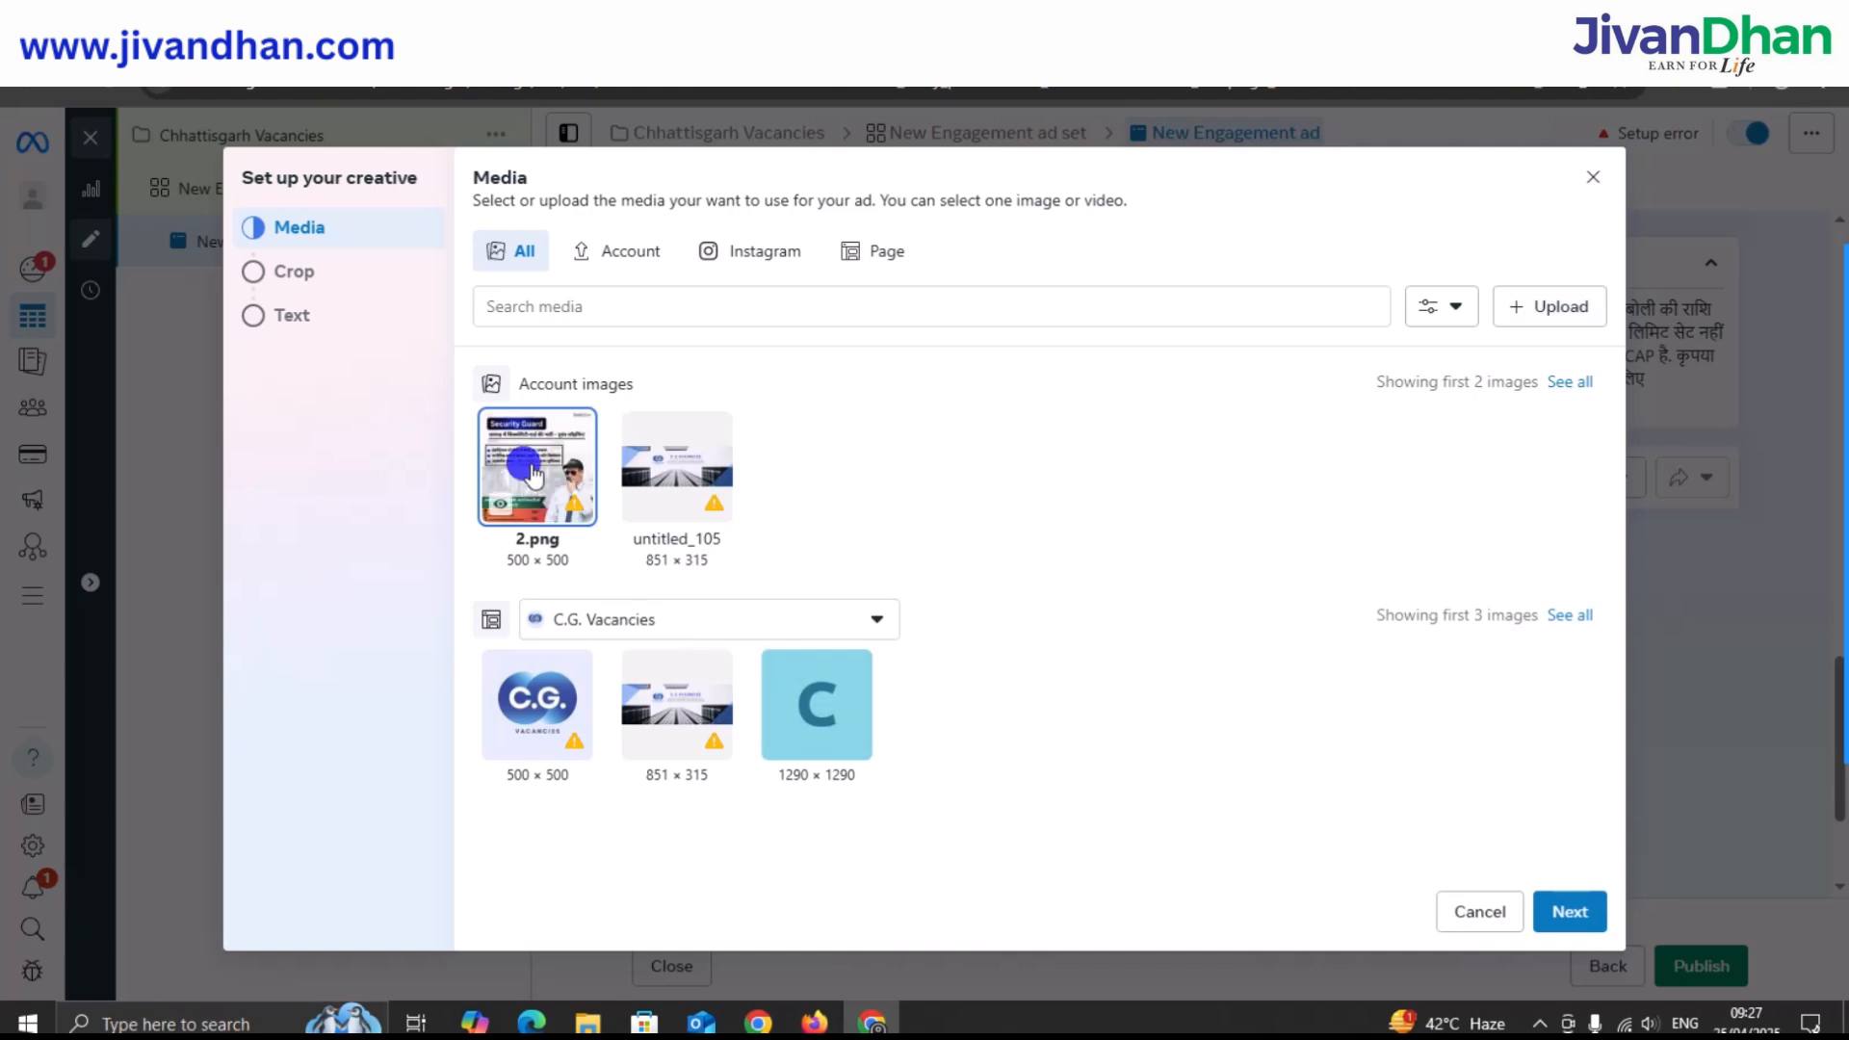
click(1564, 916)
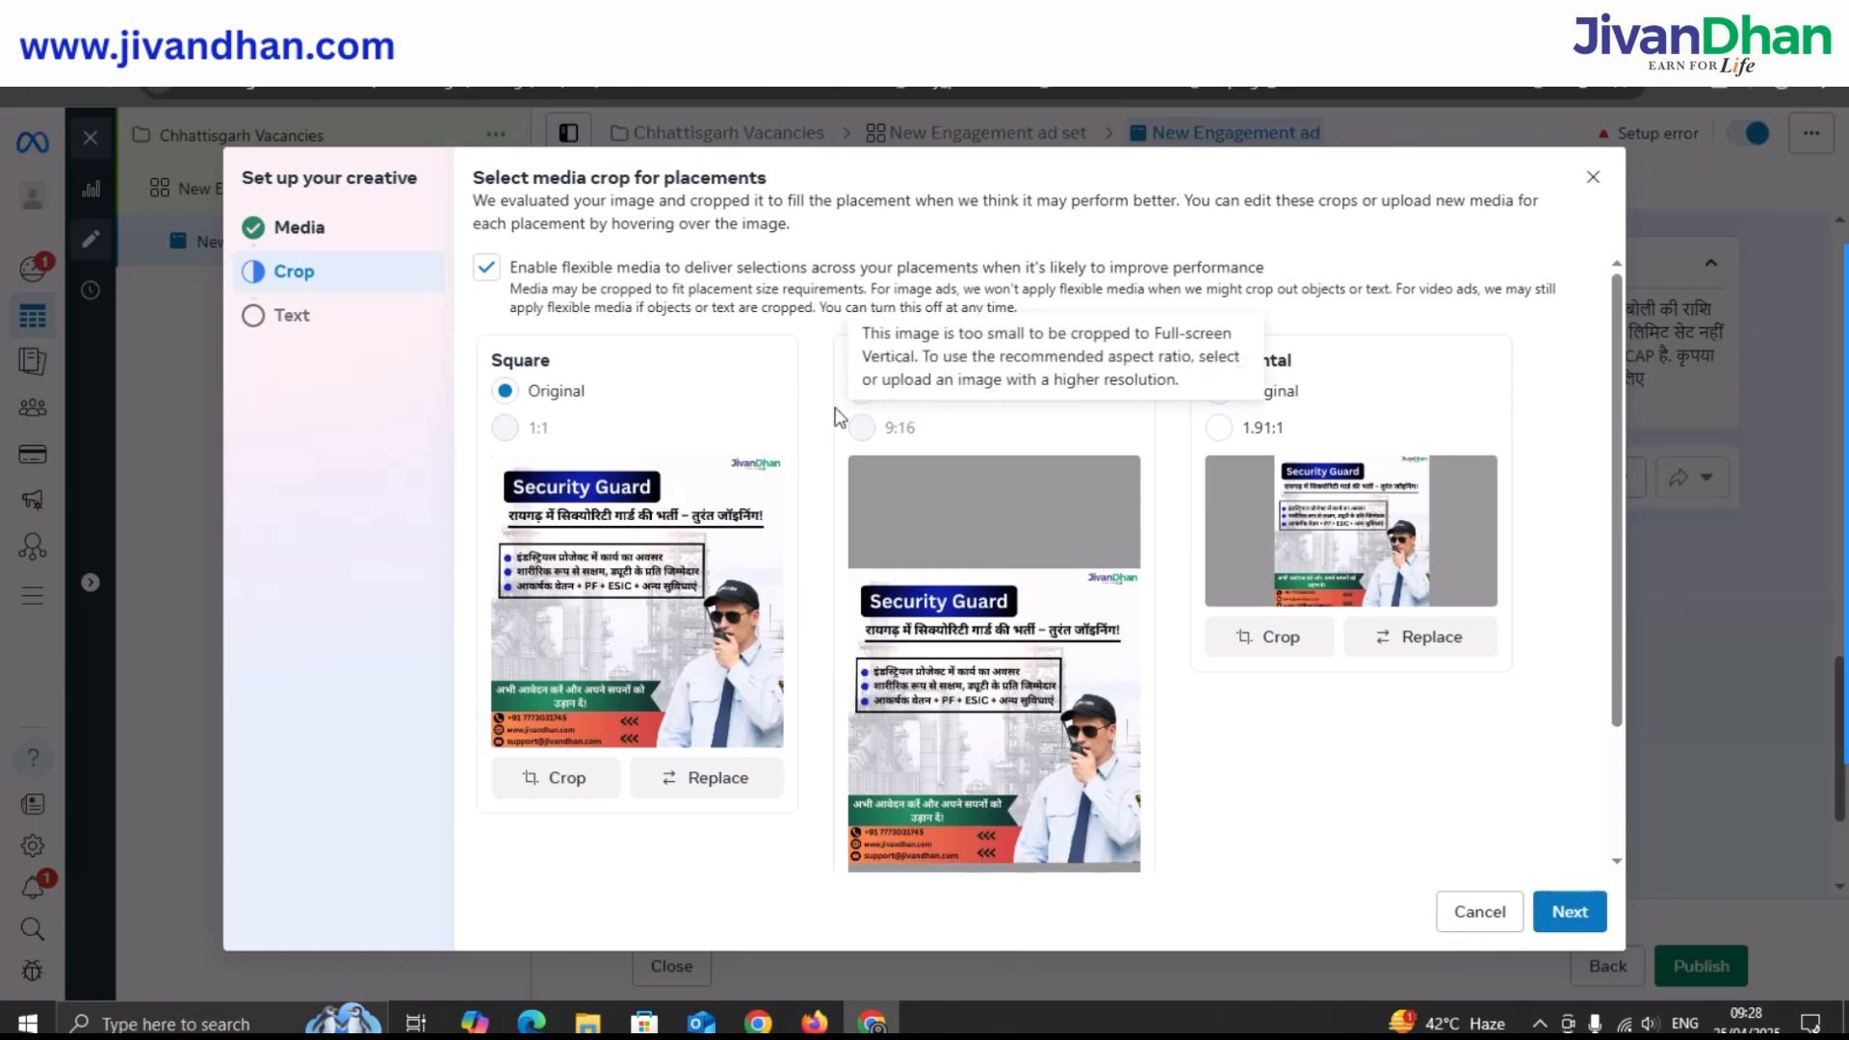
Enter primary text 'Job Provider' and call description 'Call Now For Jobs', then finish setup.
click(1567, 912)
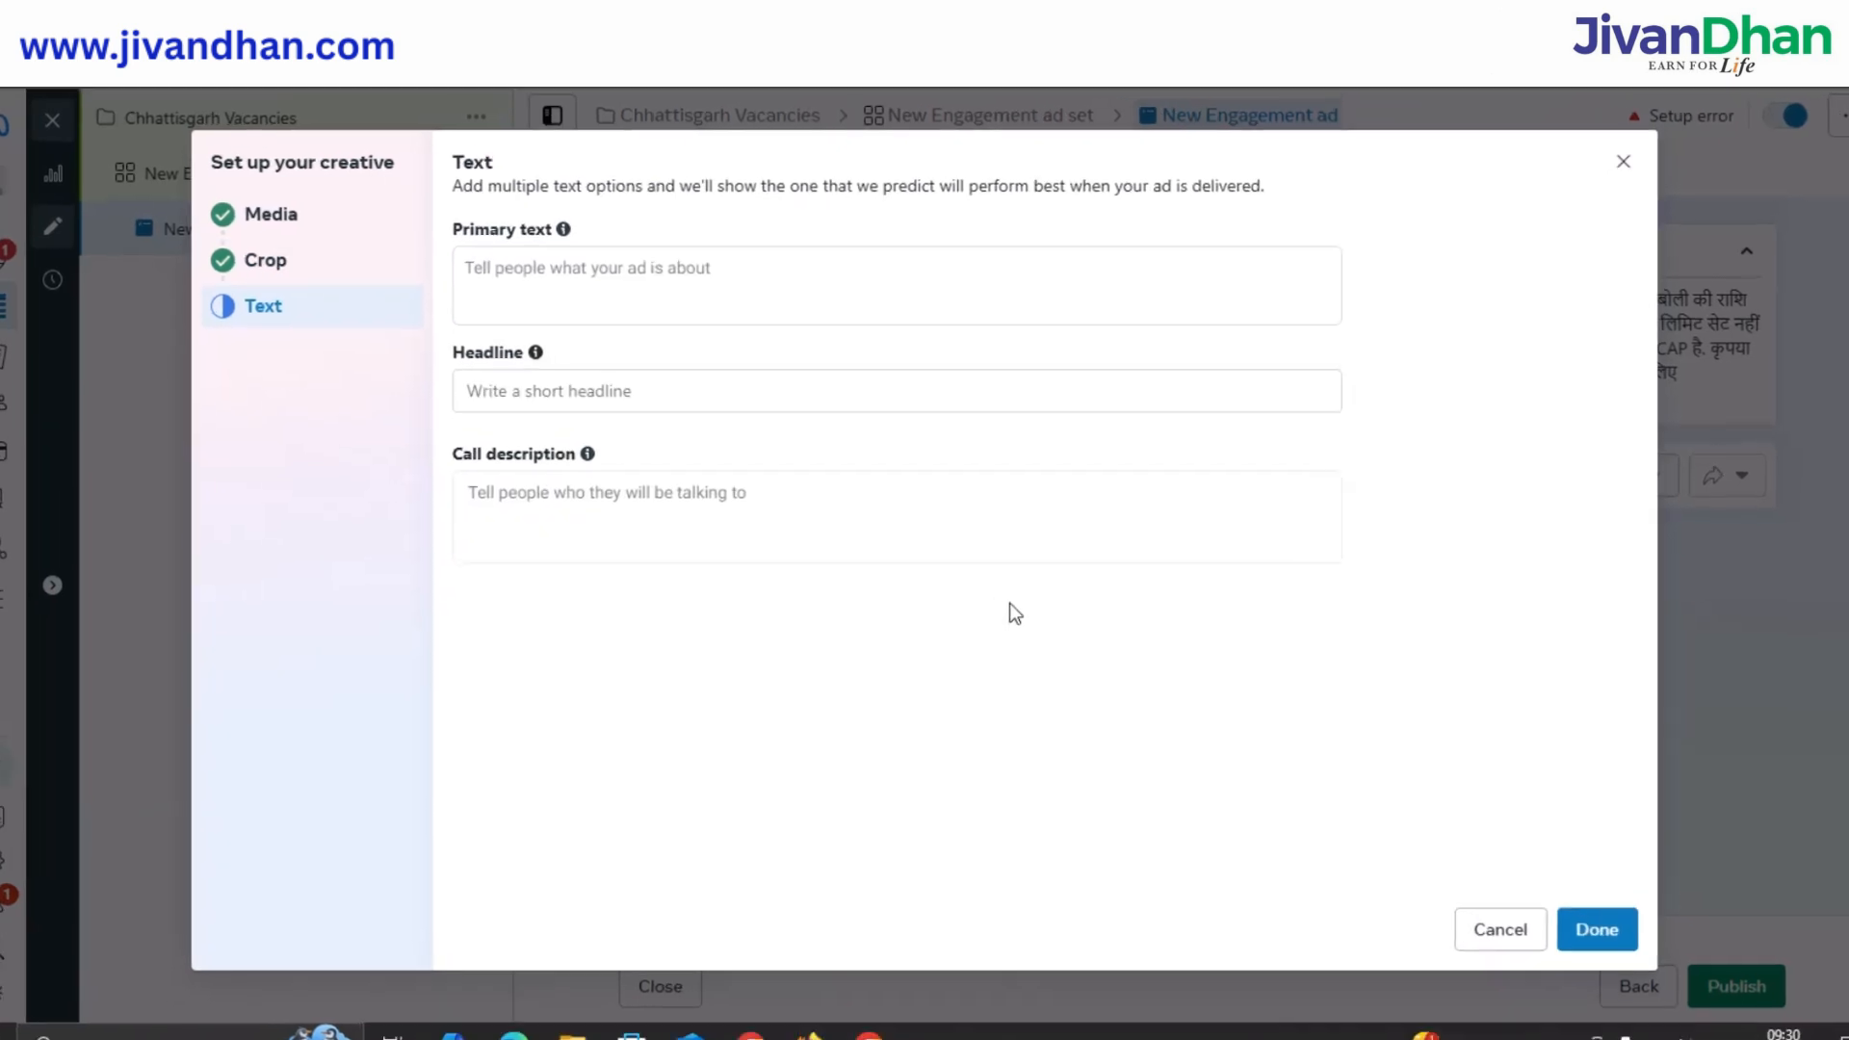
click(537, 263)
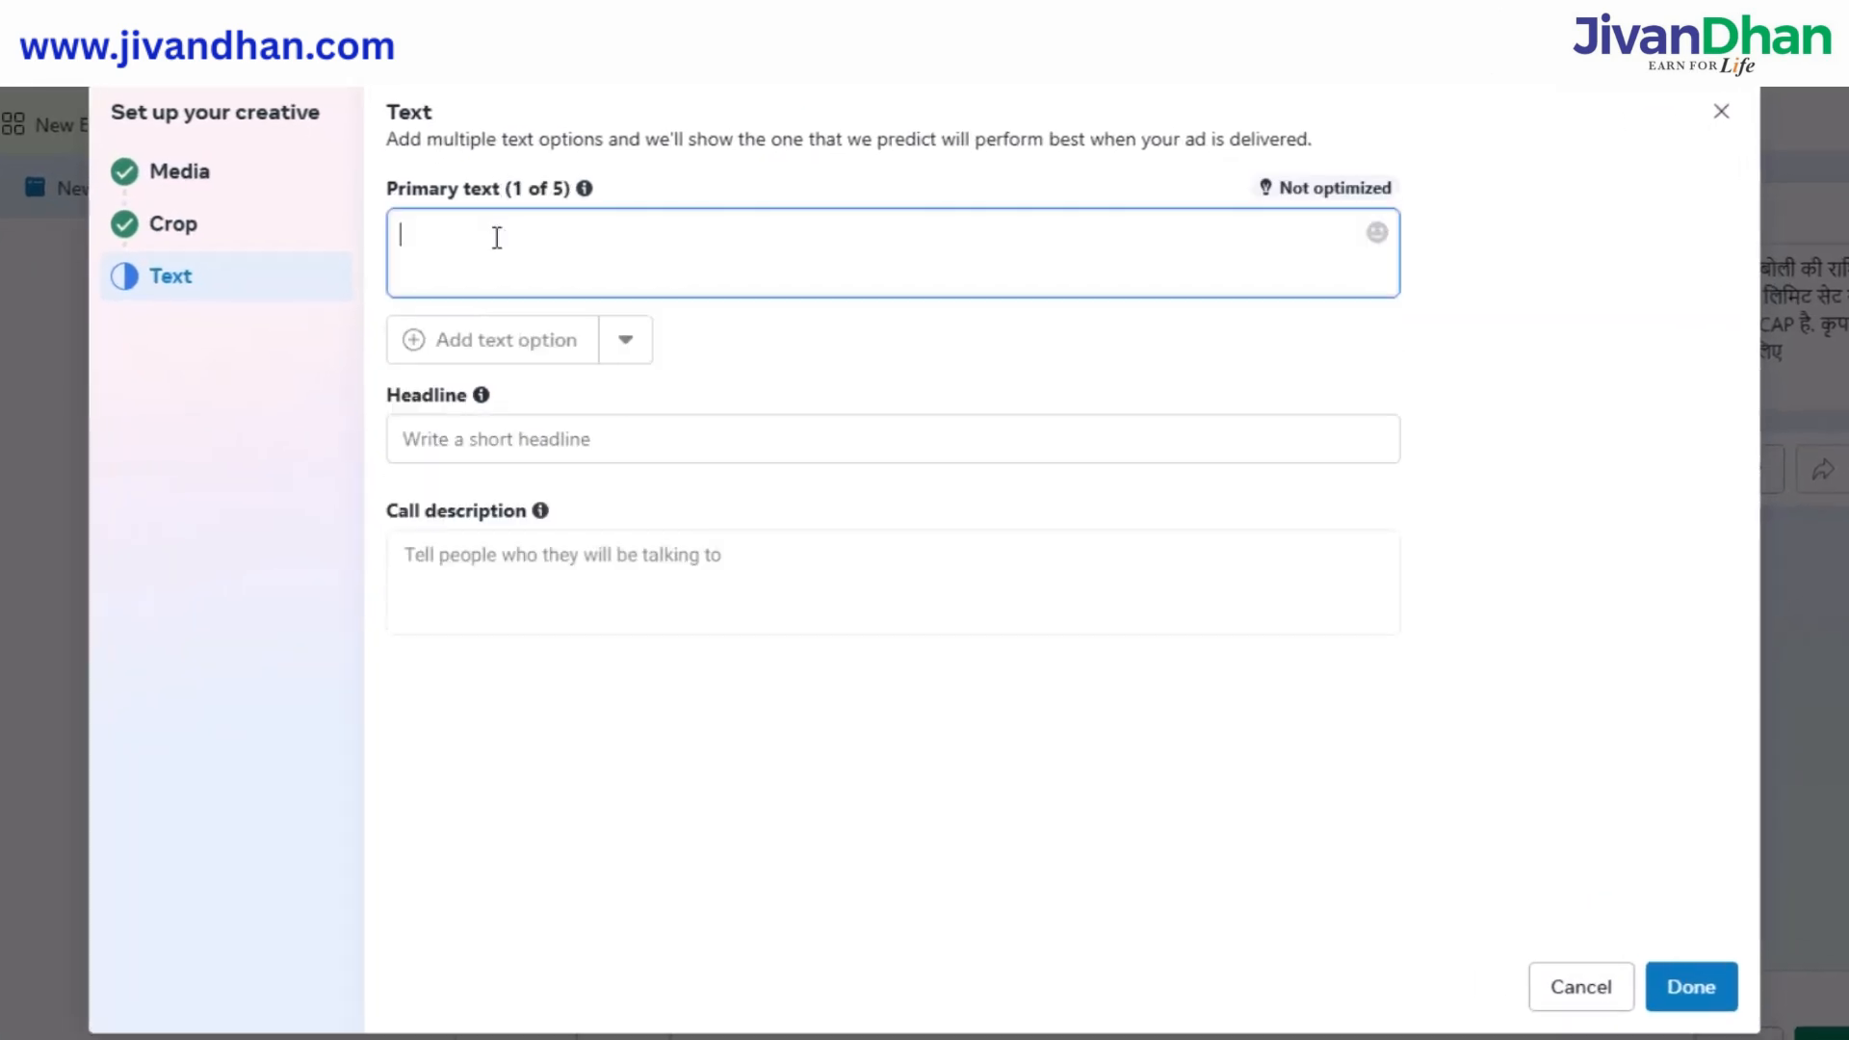
text(Job)
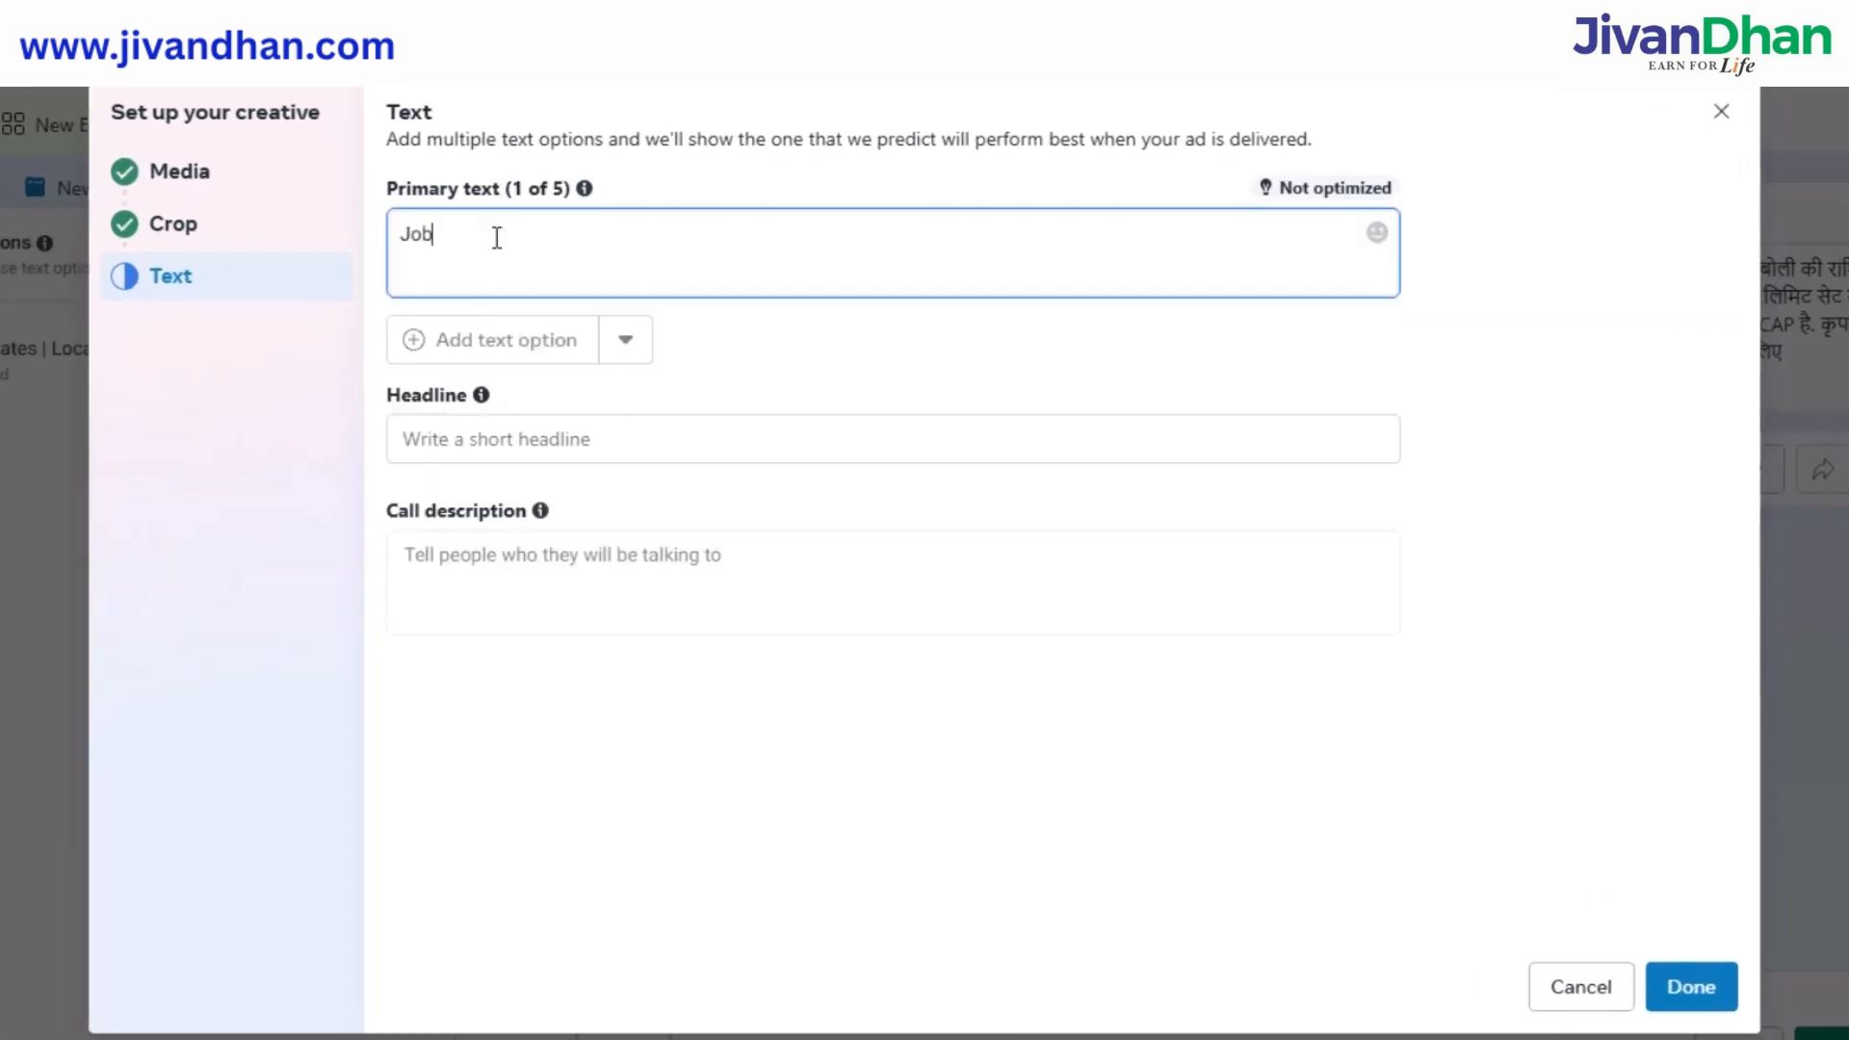
text( Provider)
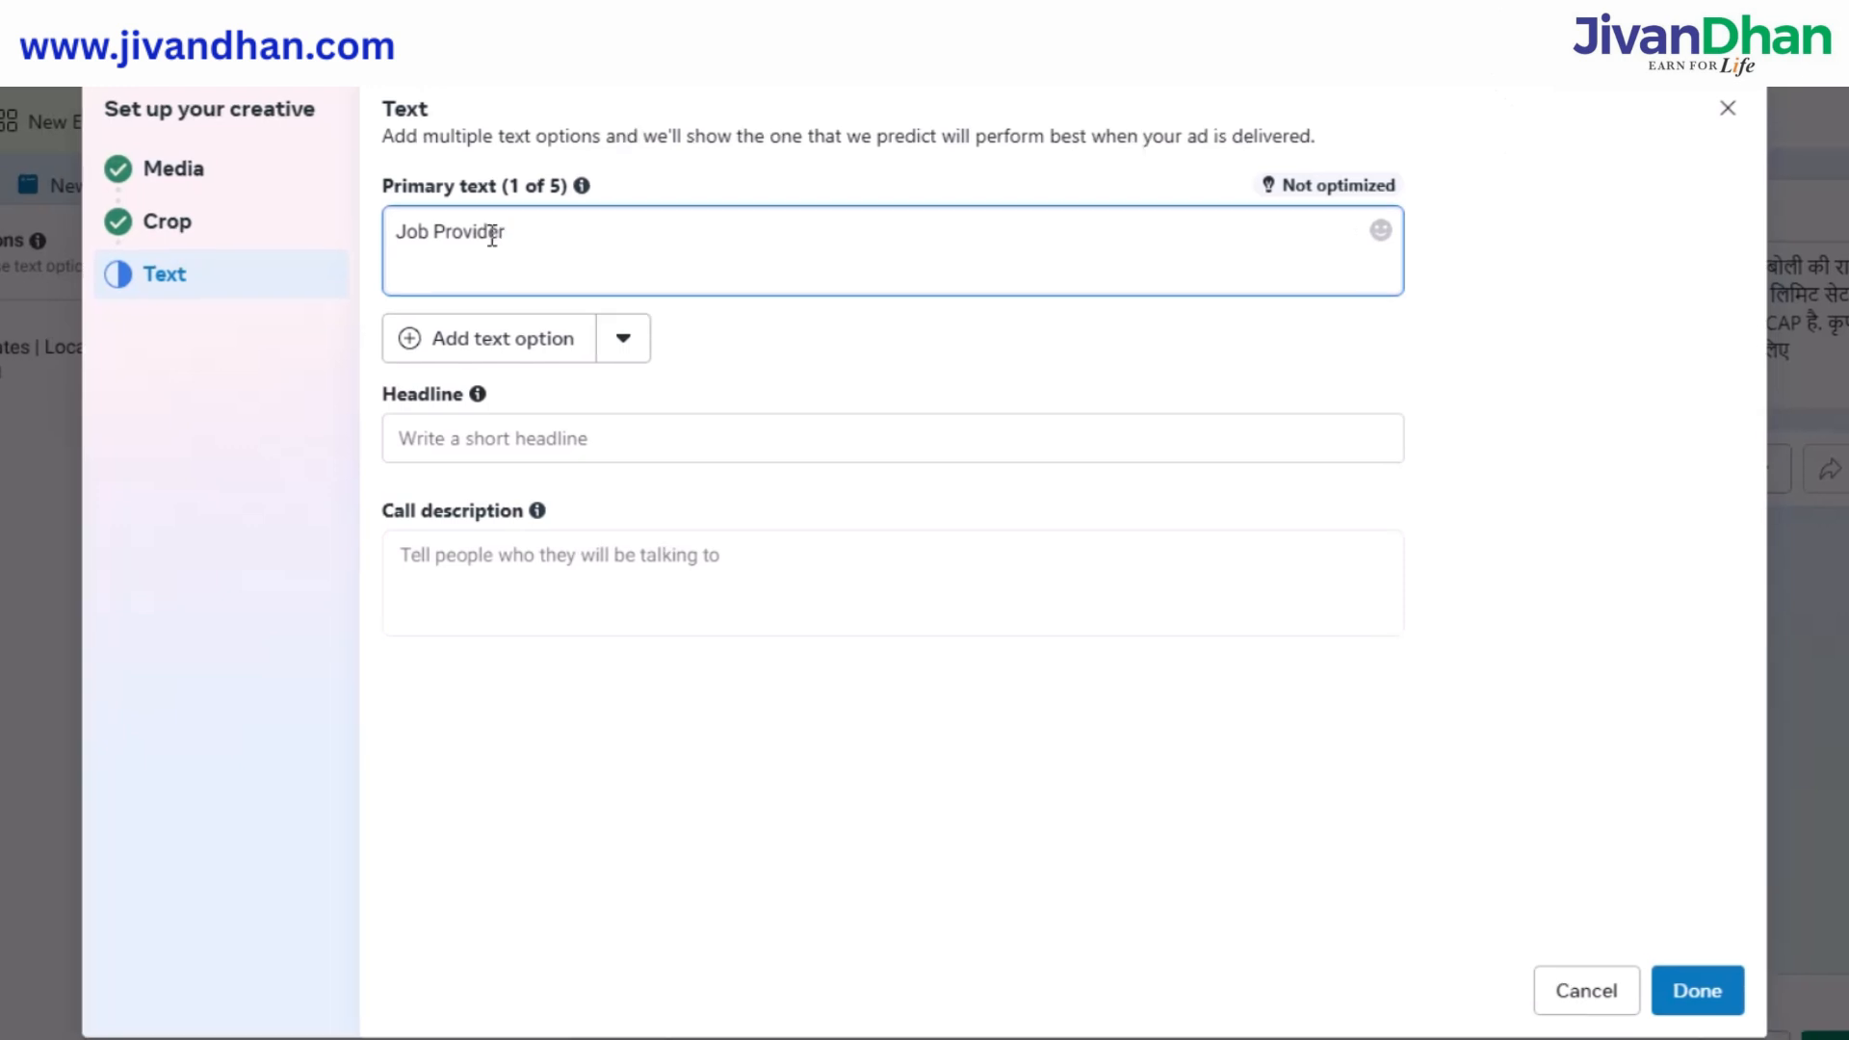
click(626, 350)
click(734, 347)
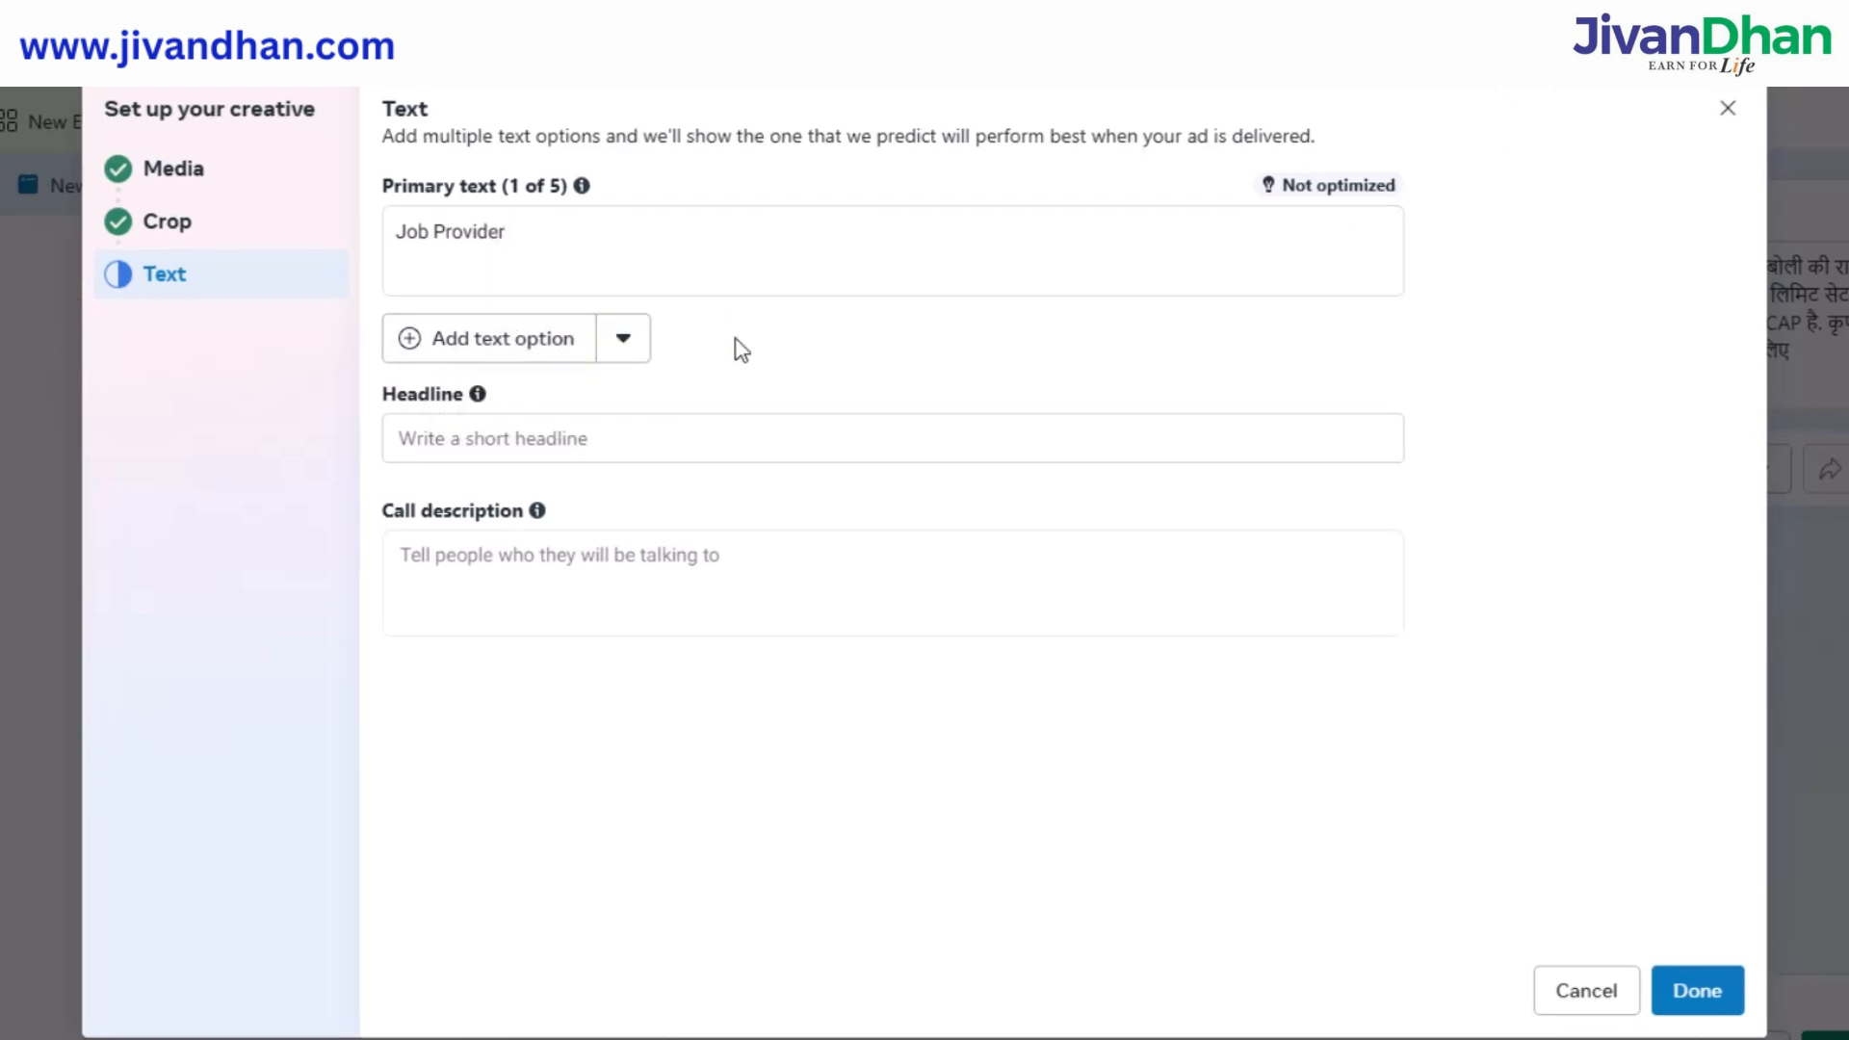
click(531, 426)
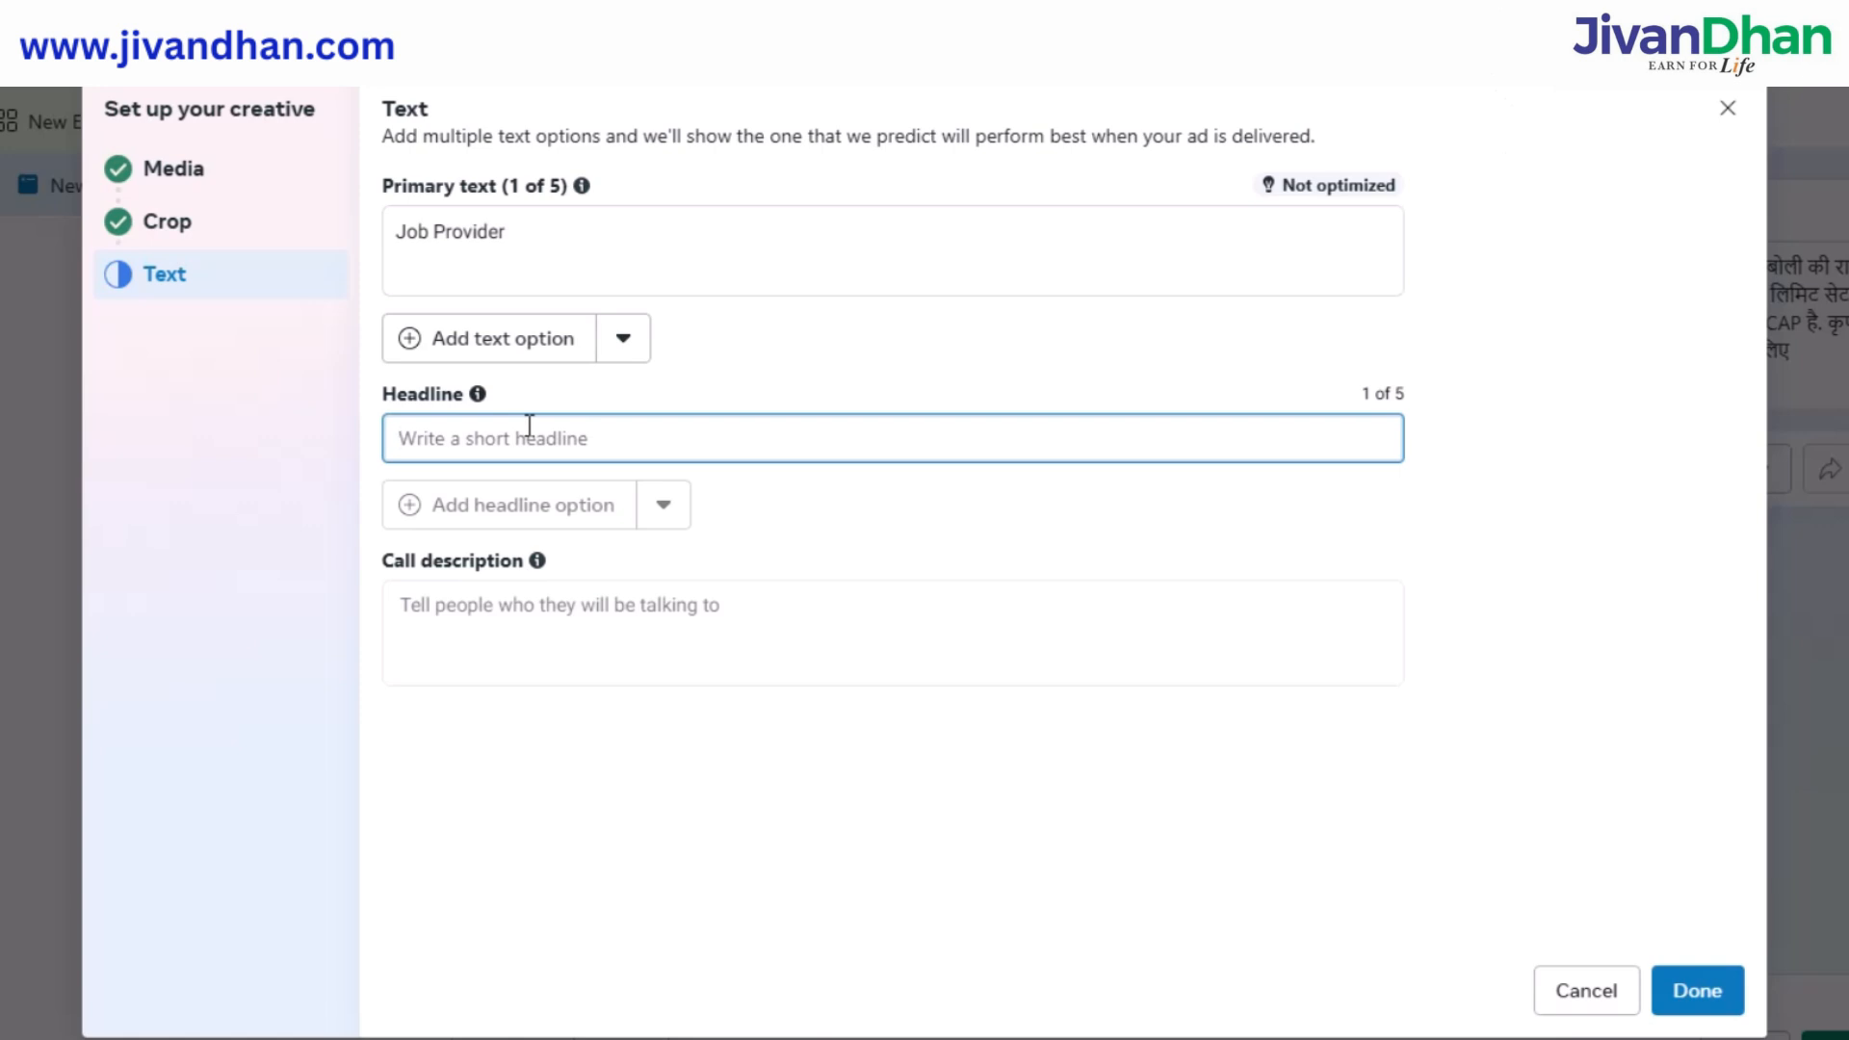
click(443, 600)
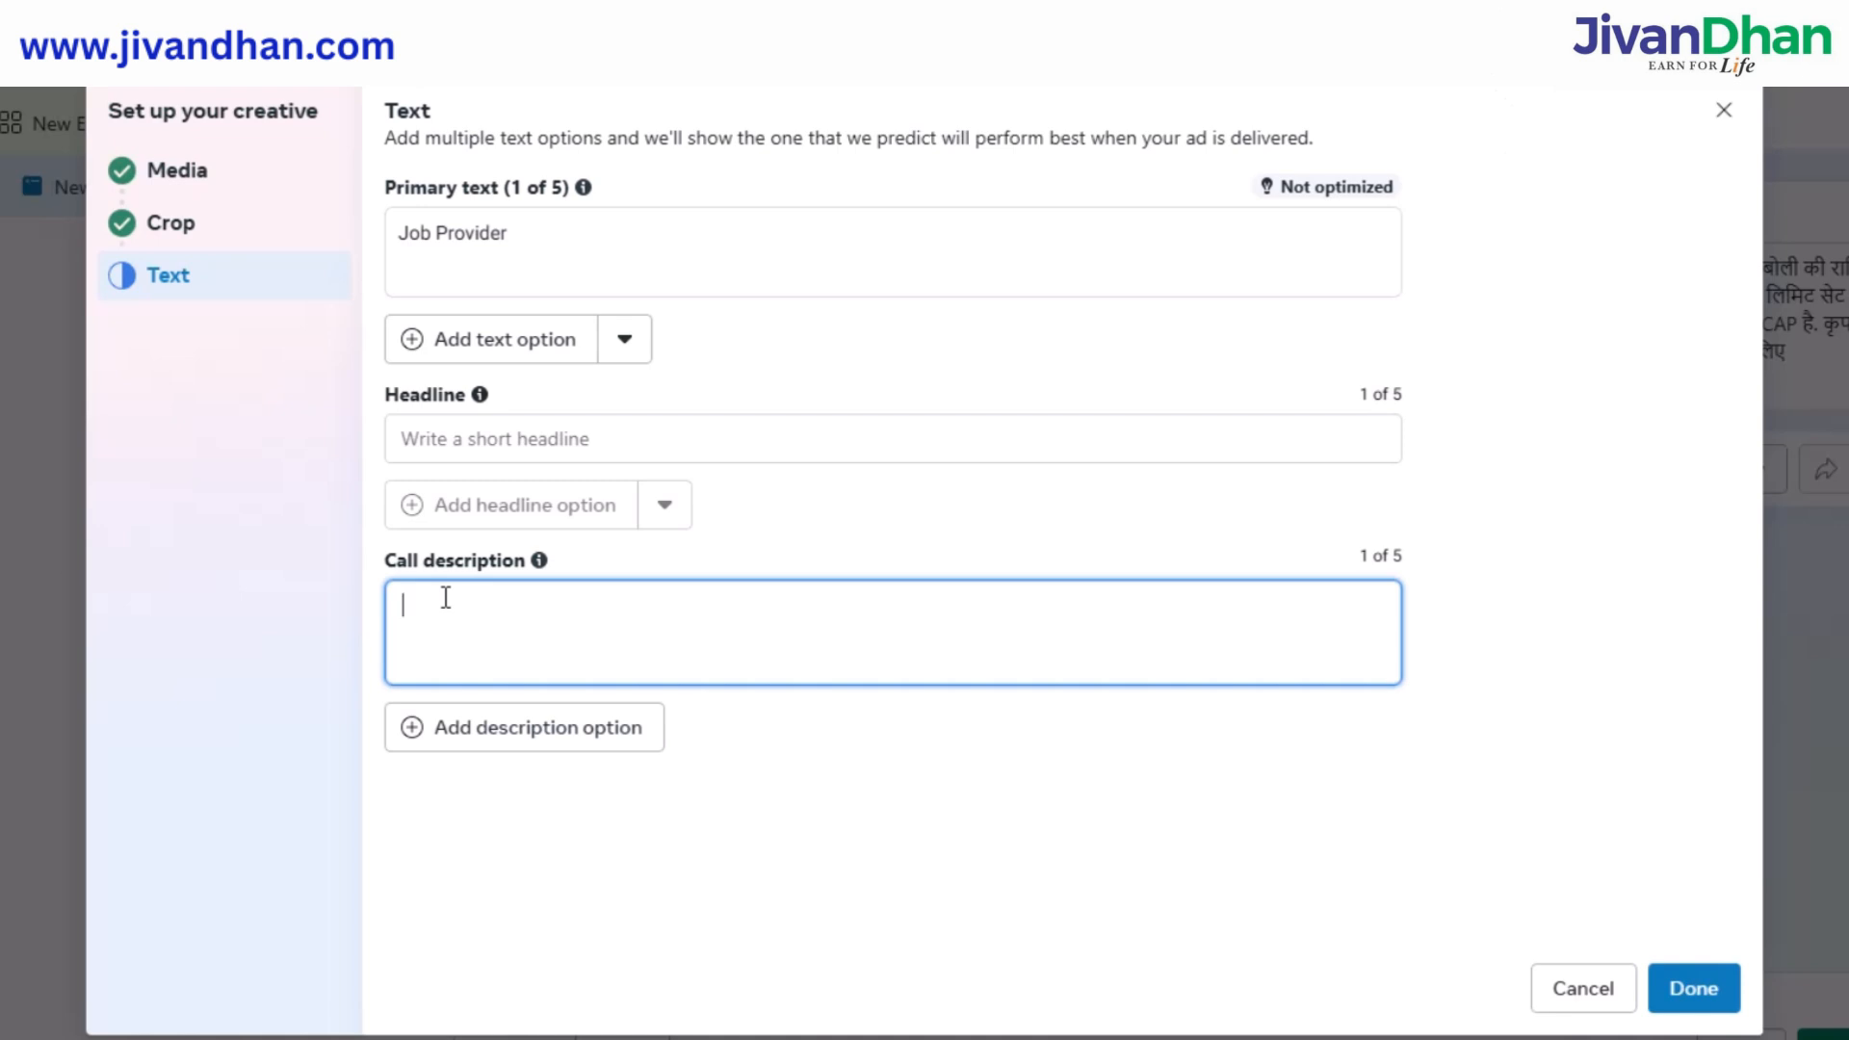
text(Call Now F)
text(or JOobs)
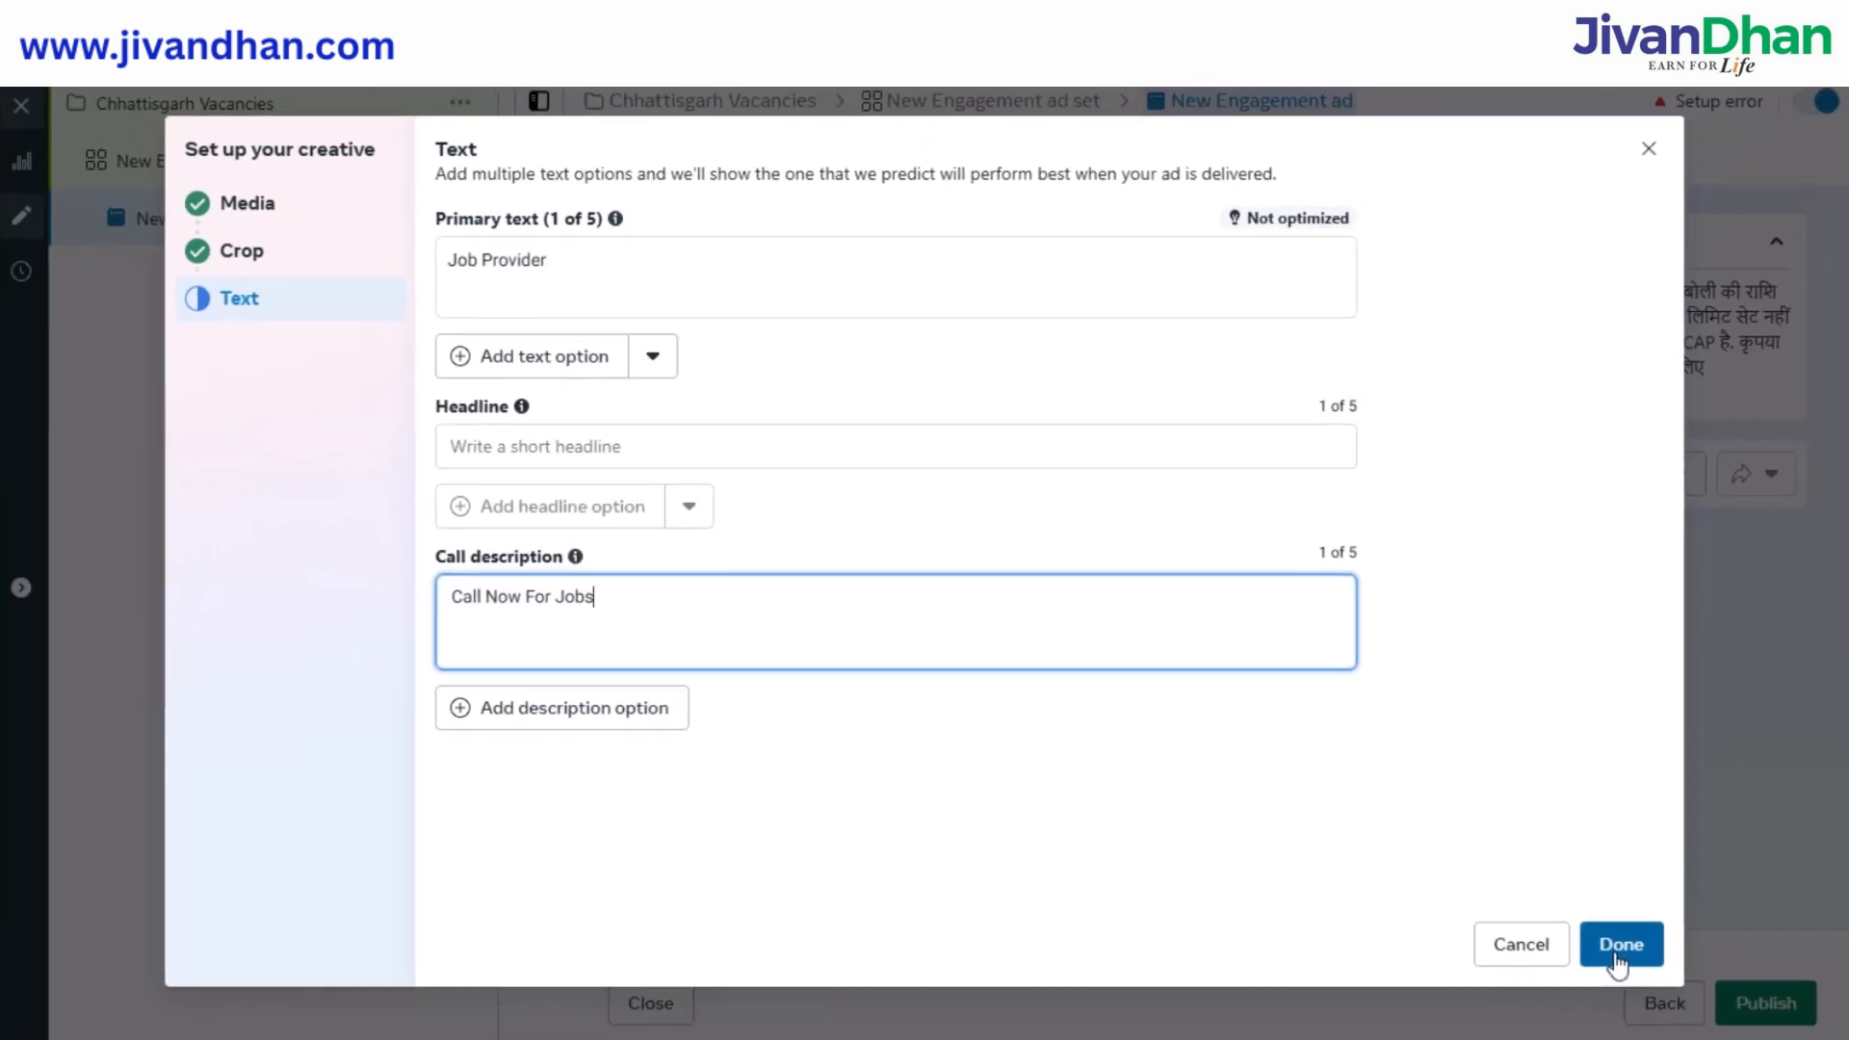
click(1690, 1001)
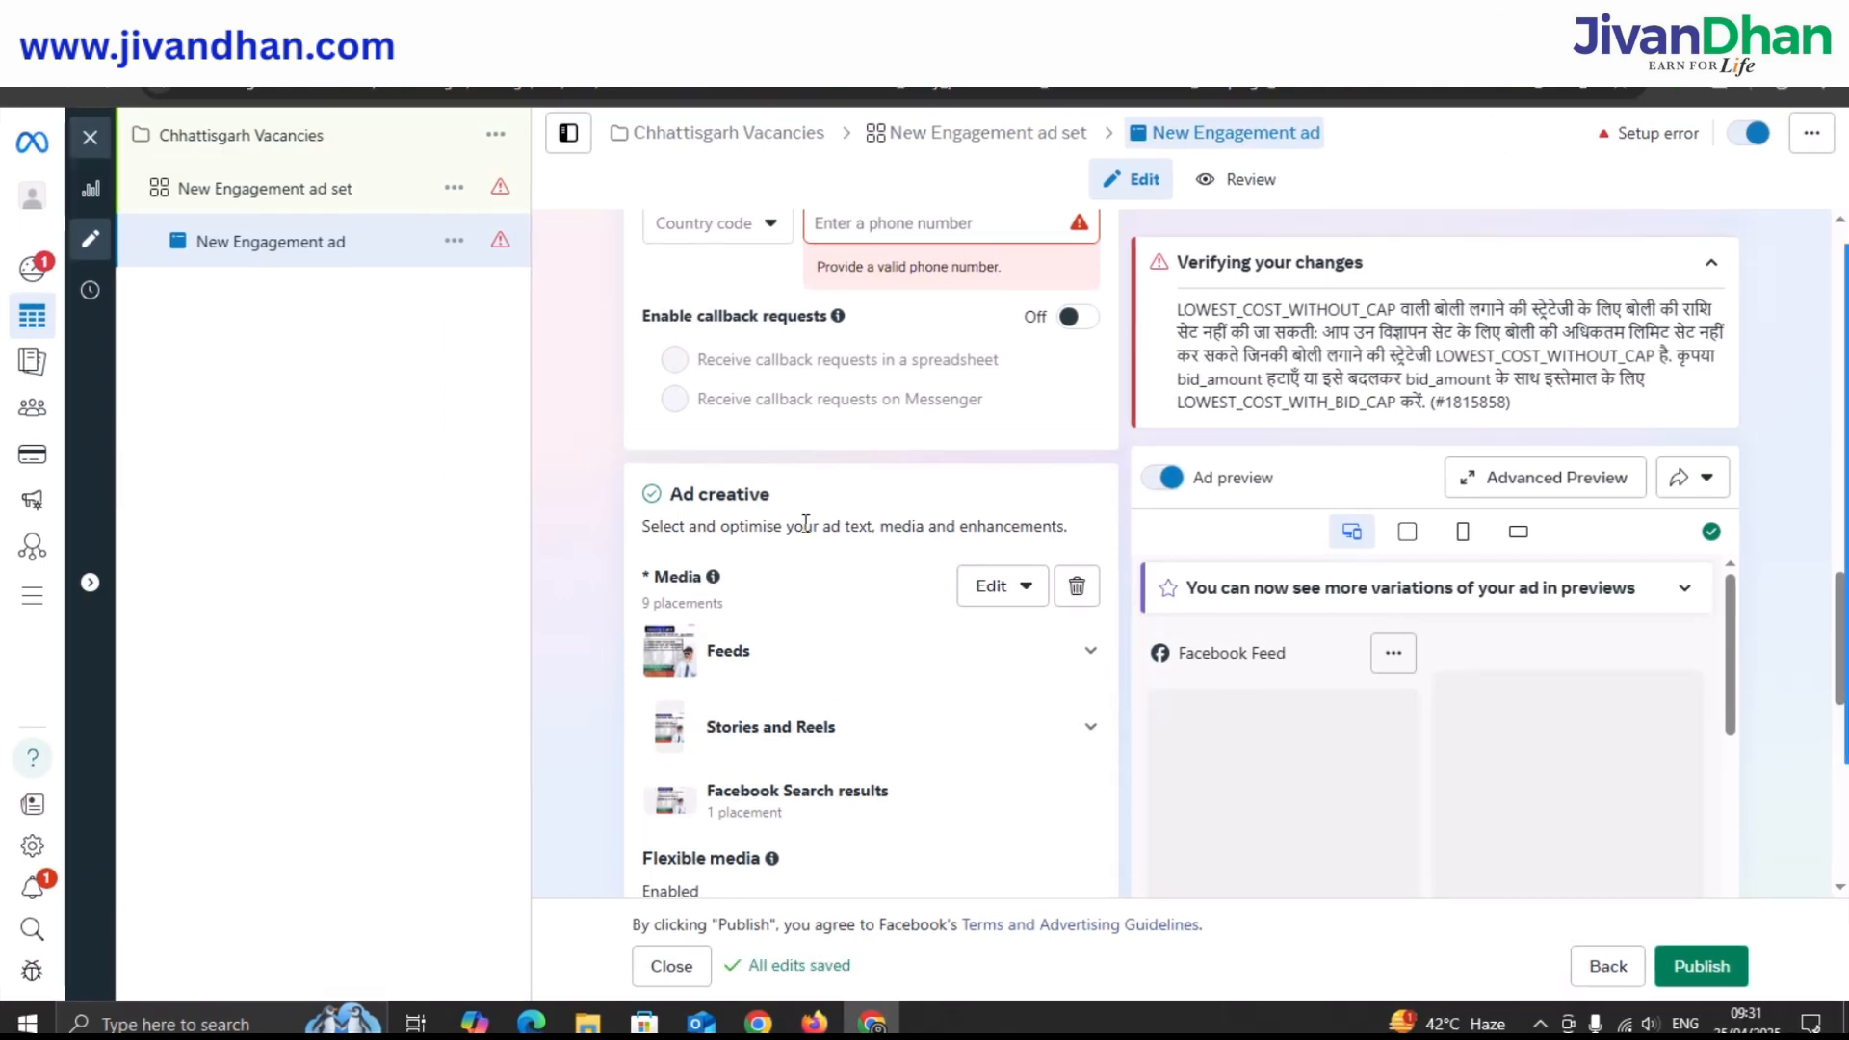
Choose country code +91 India, enter the business phone number, and enable callback requests.
scroll(770, 466, down, 1)
scroll(771, 466, up, 3)
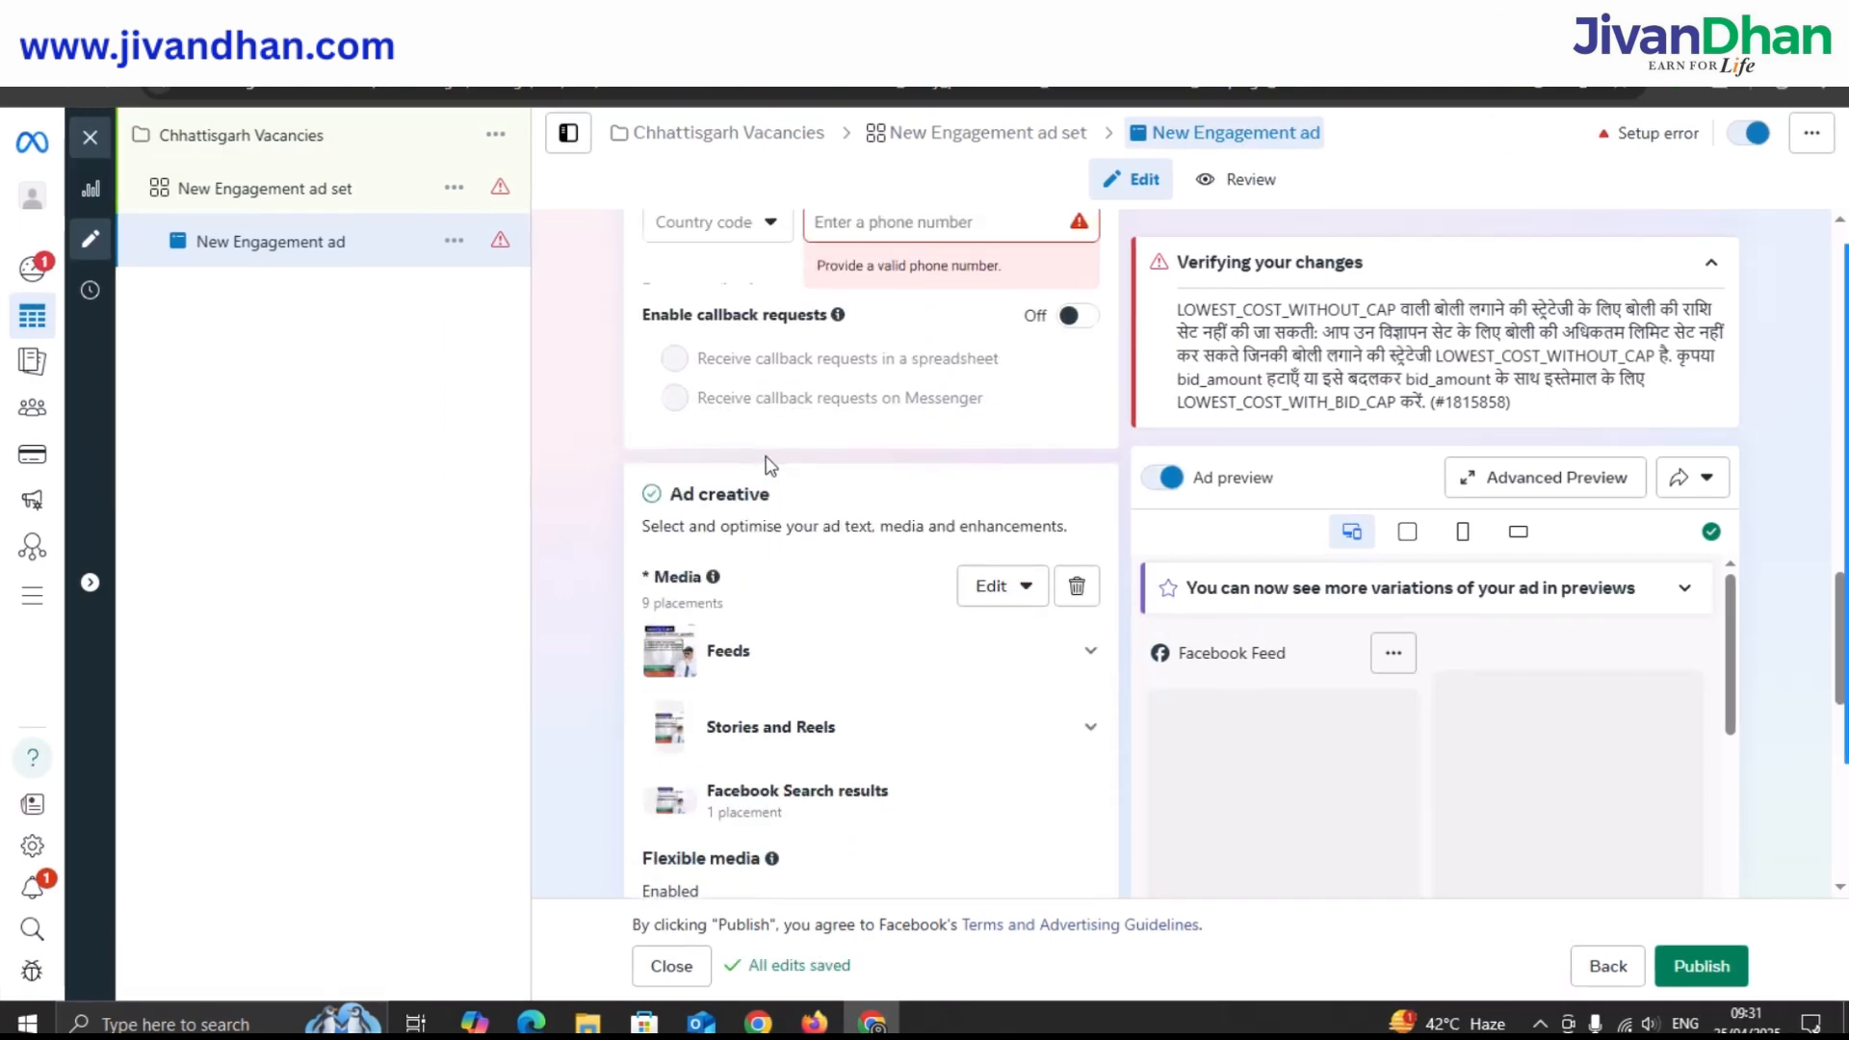
click(767, 460)
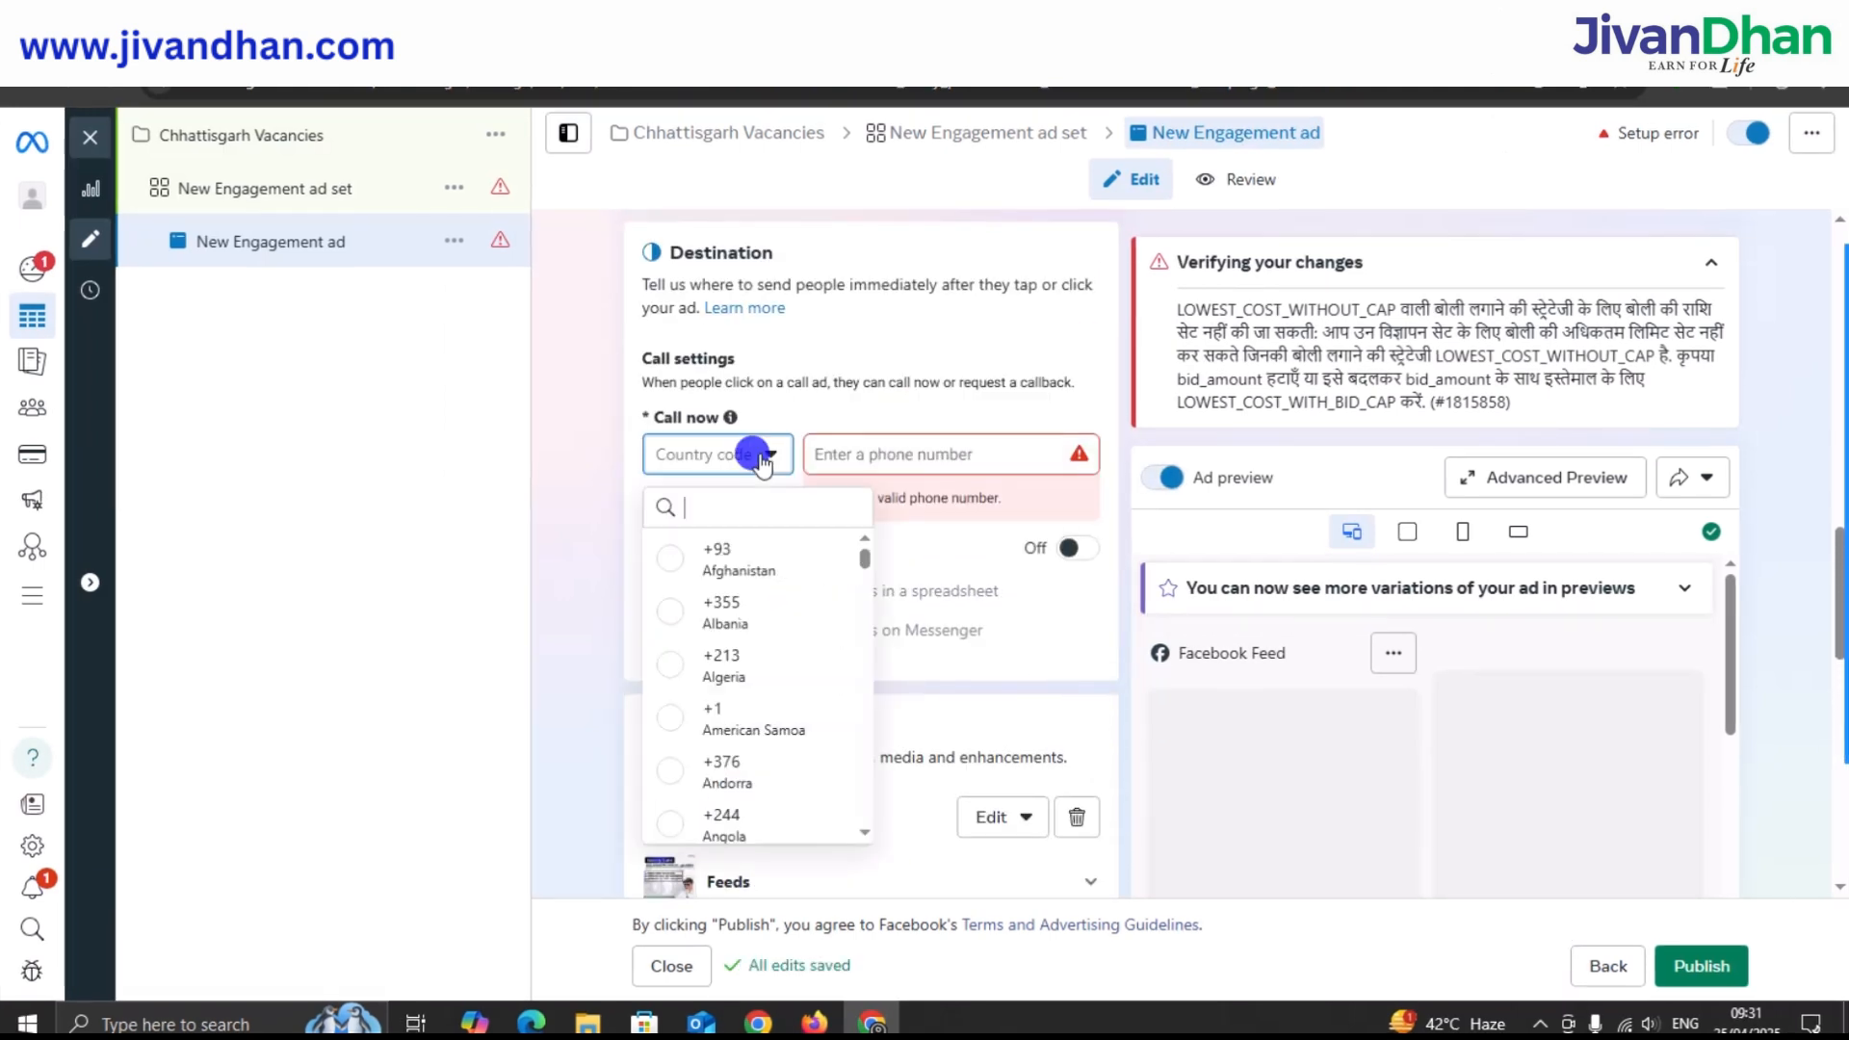
text(in)
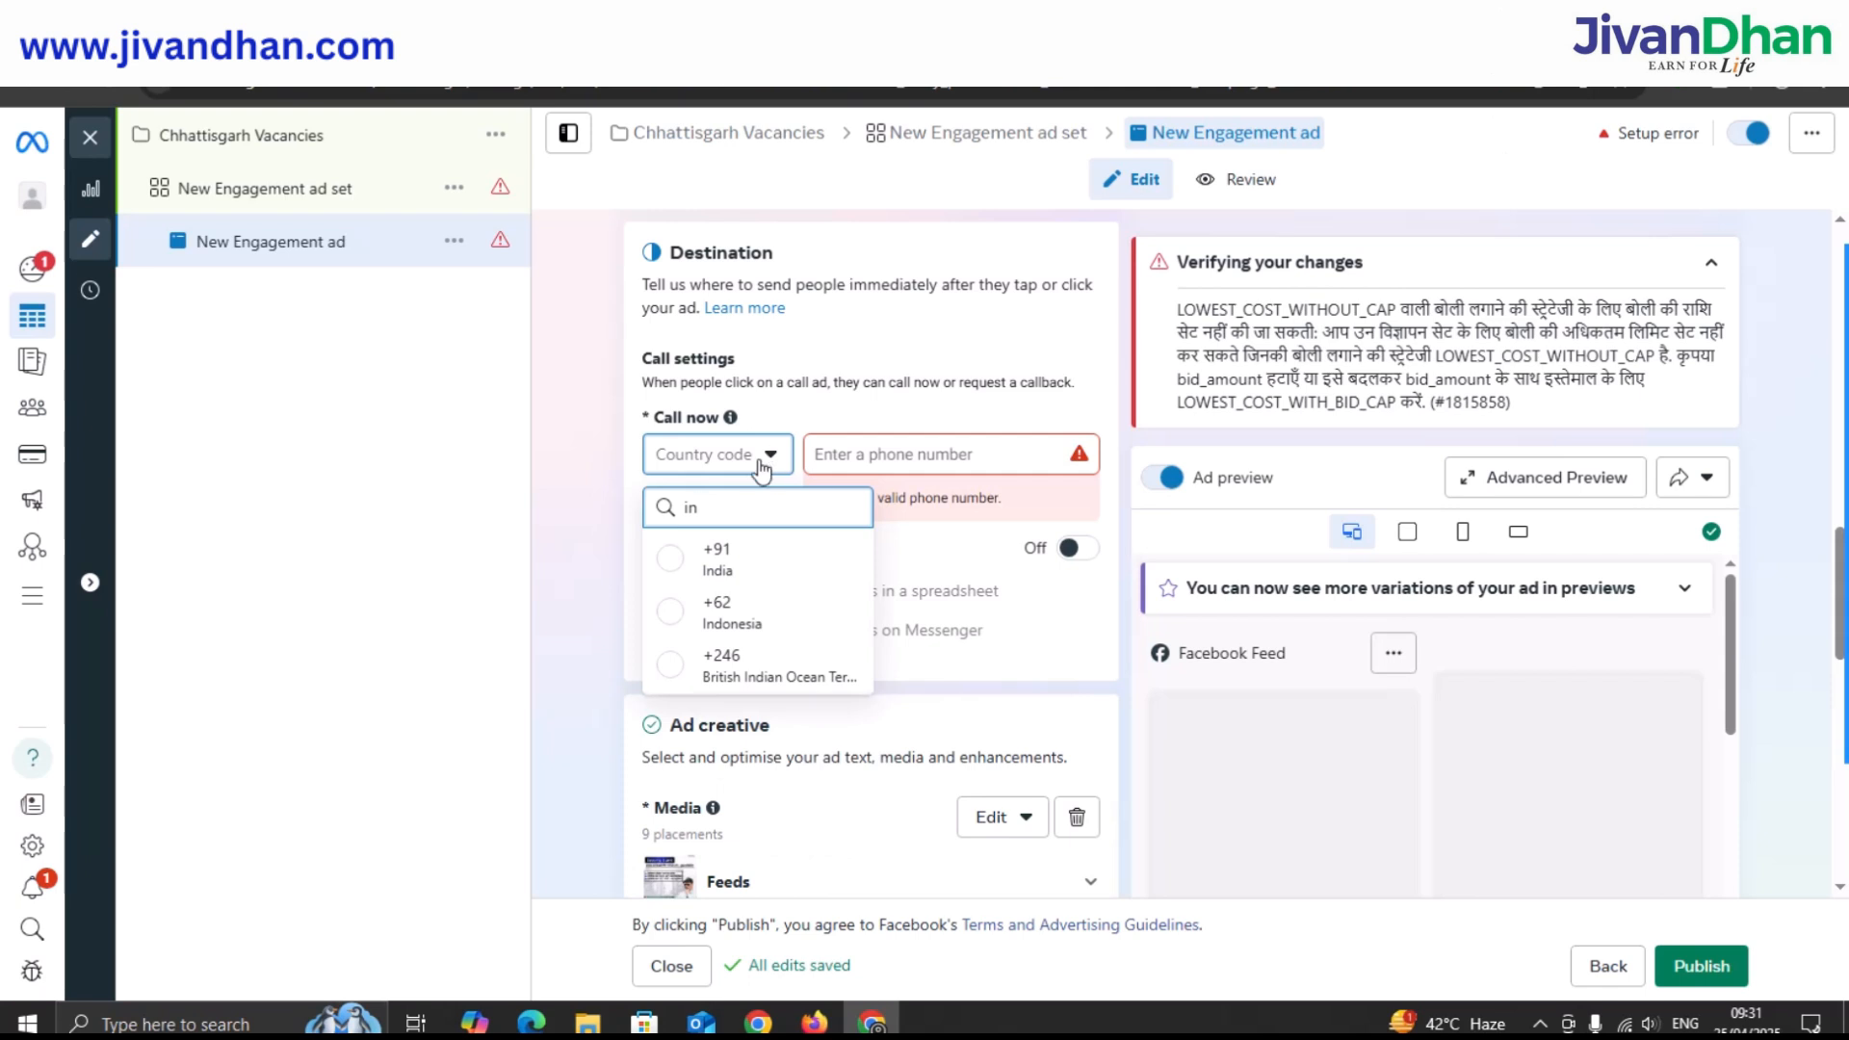
click(713, 570)
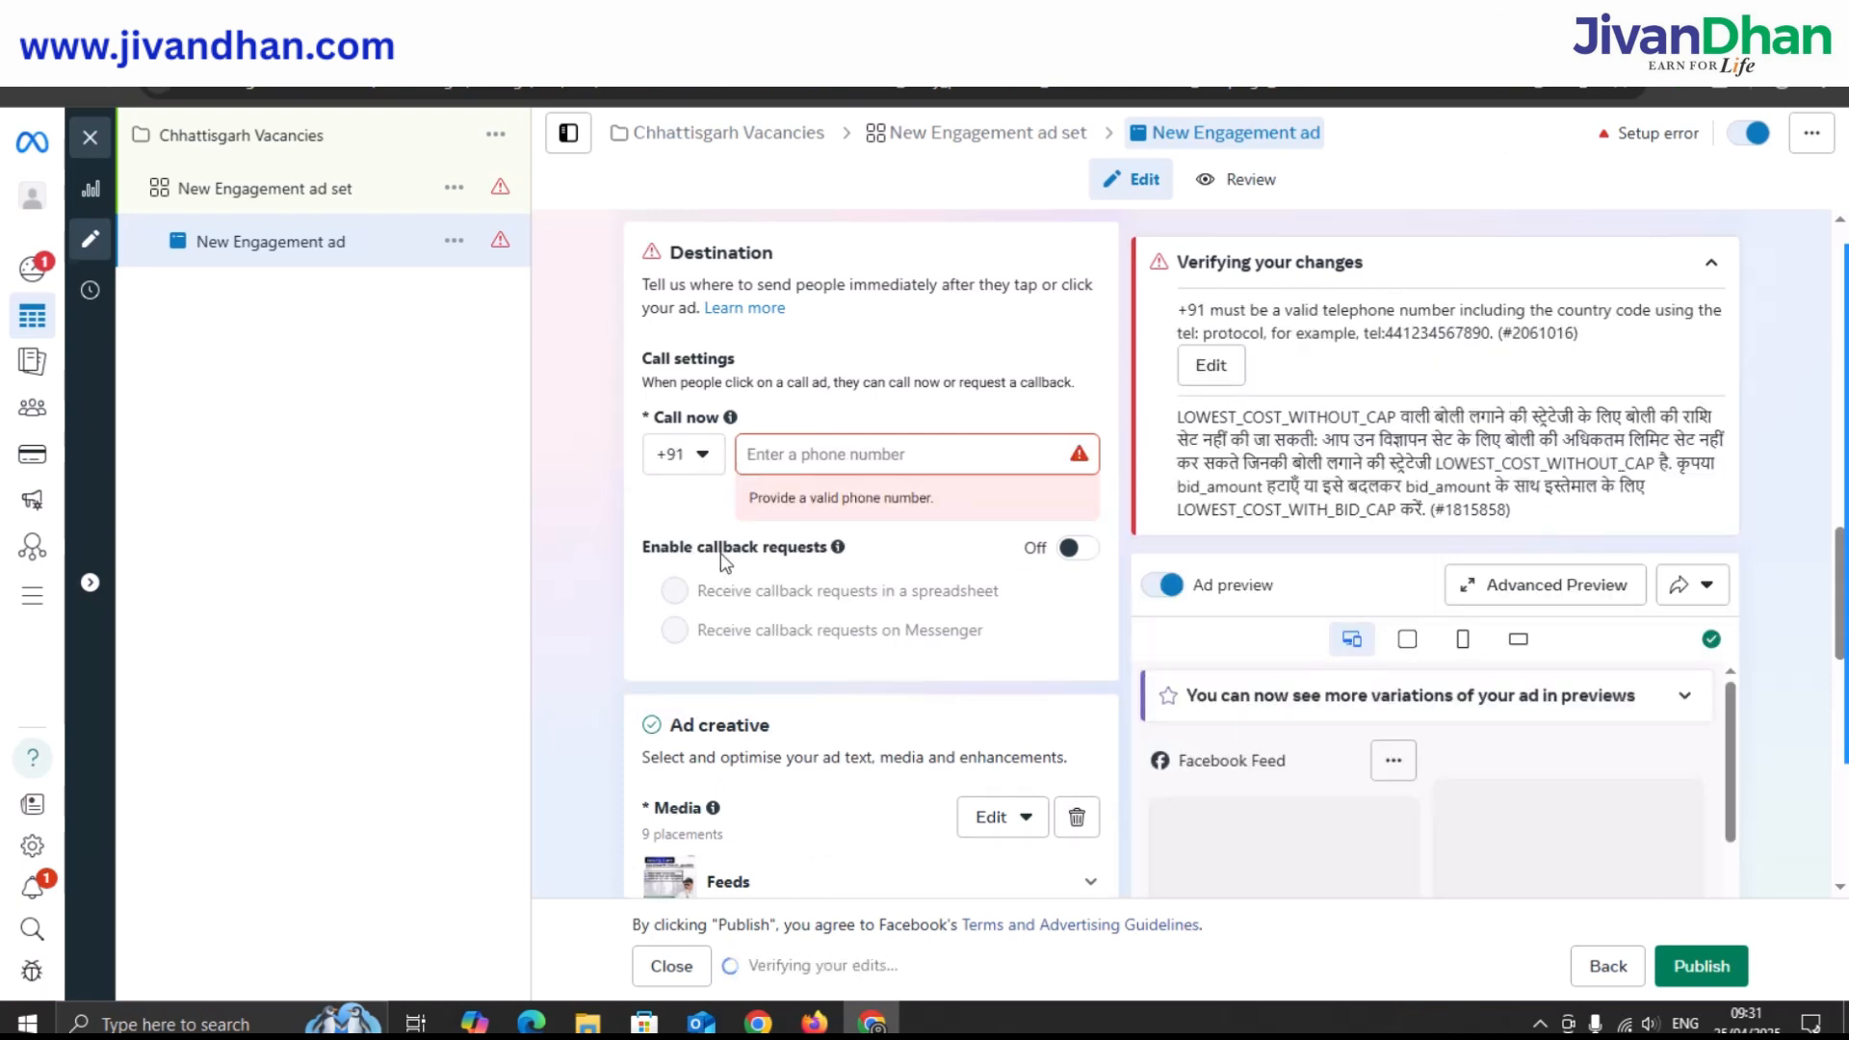
click(770, 457)
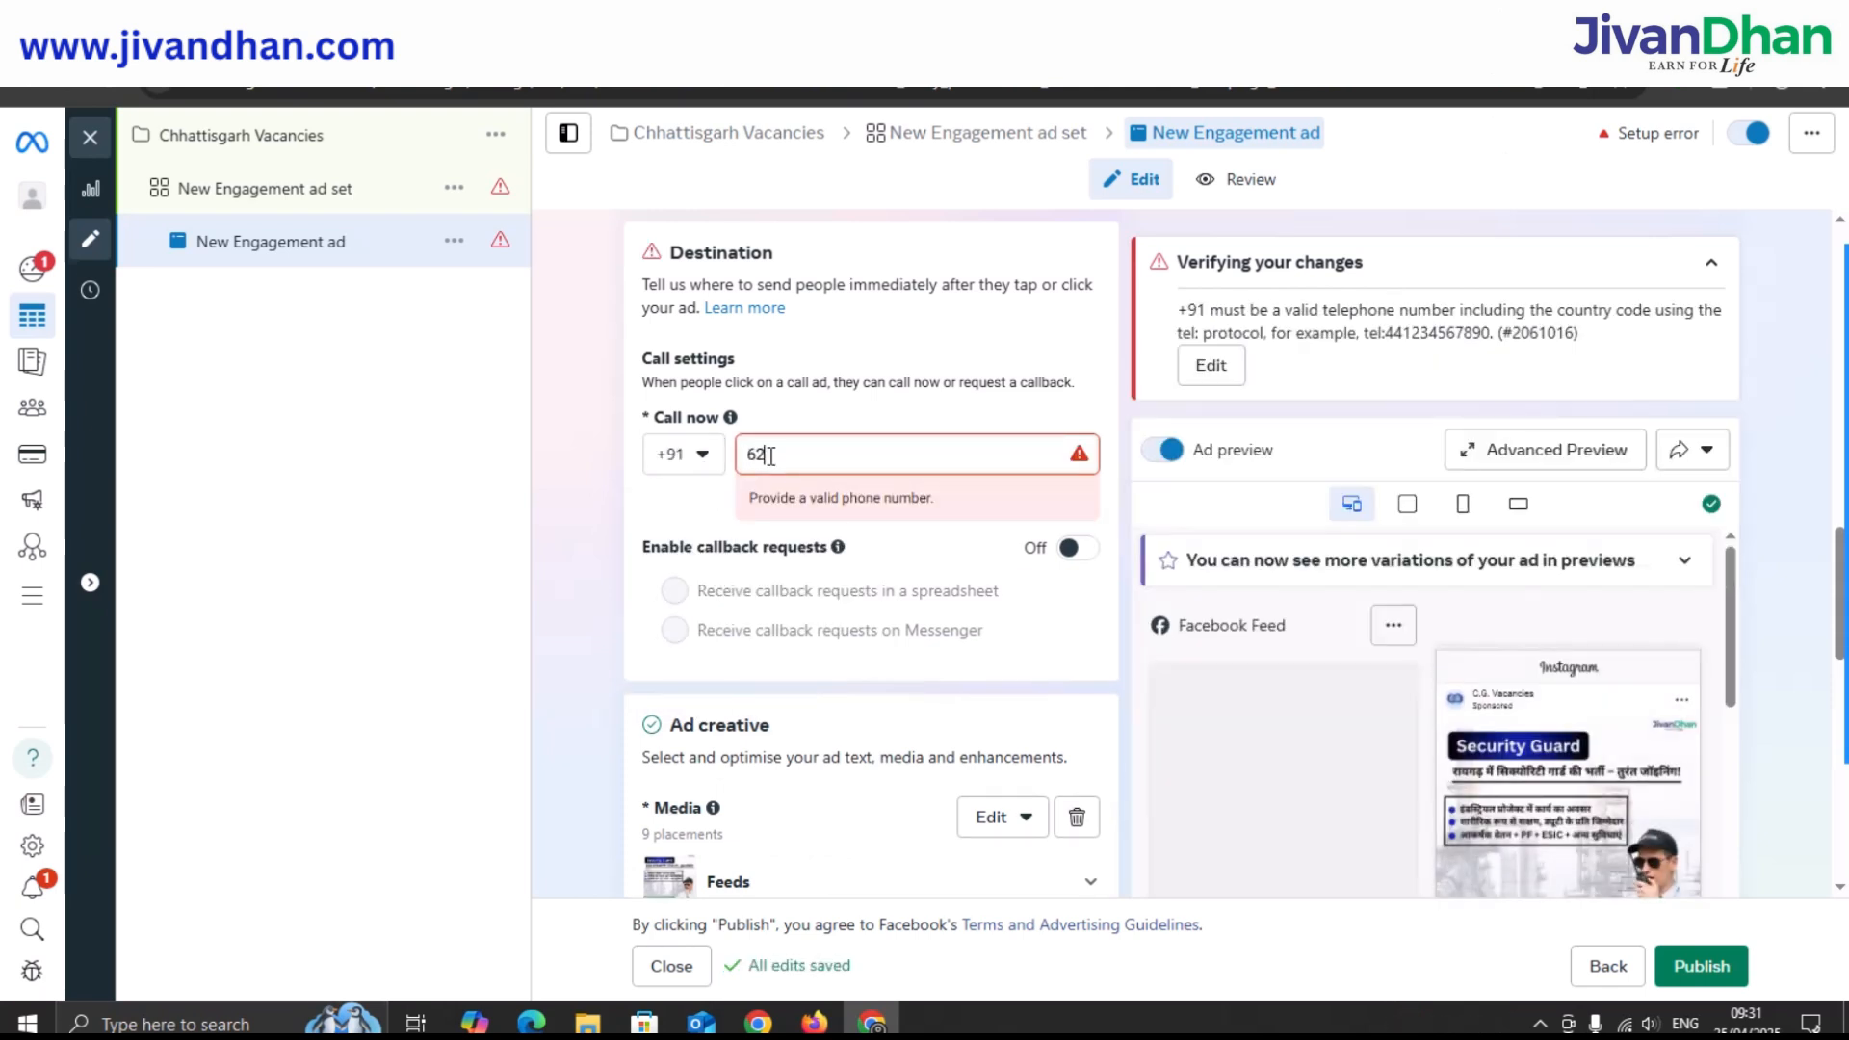
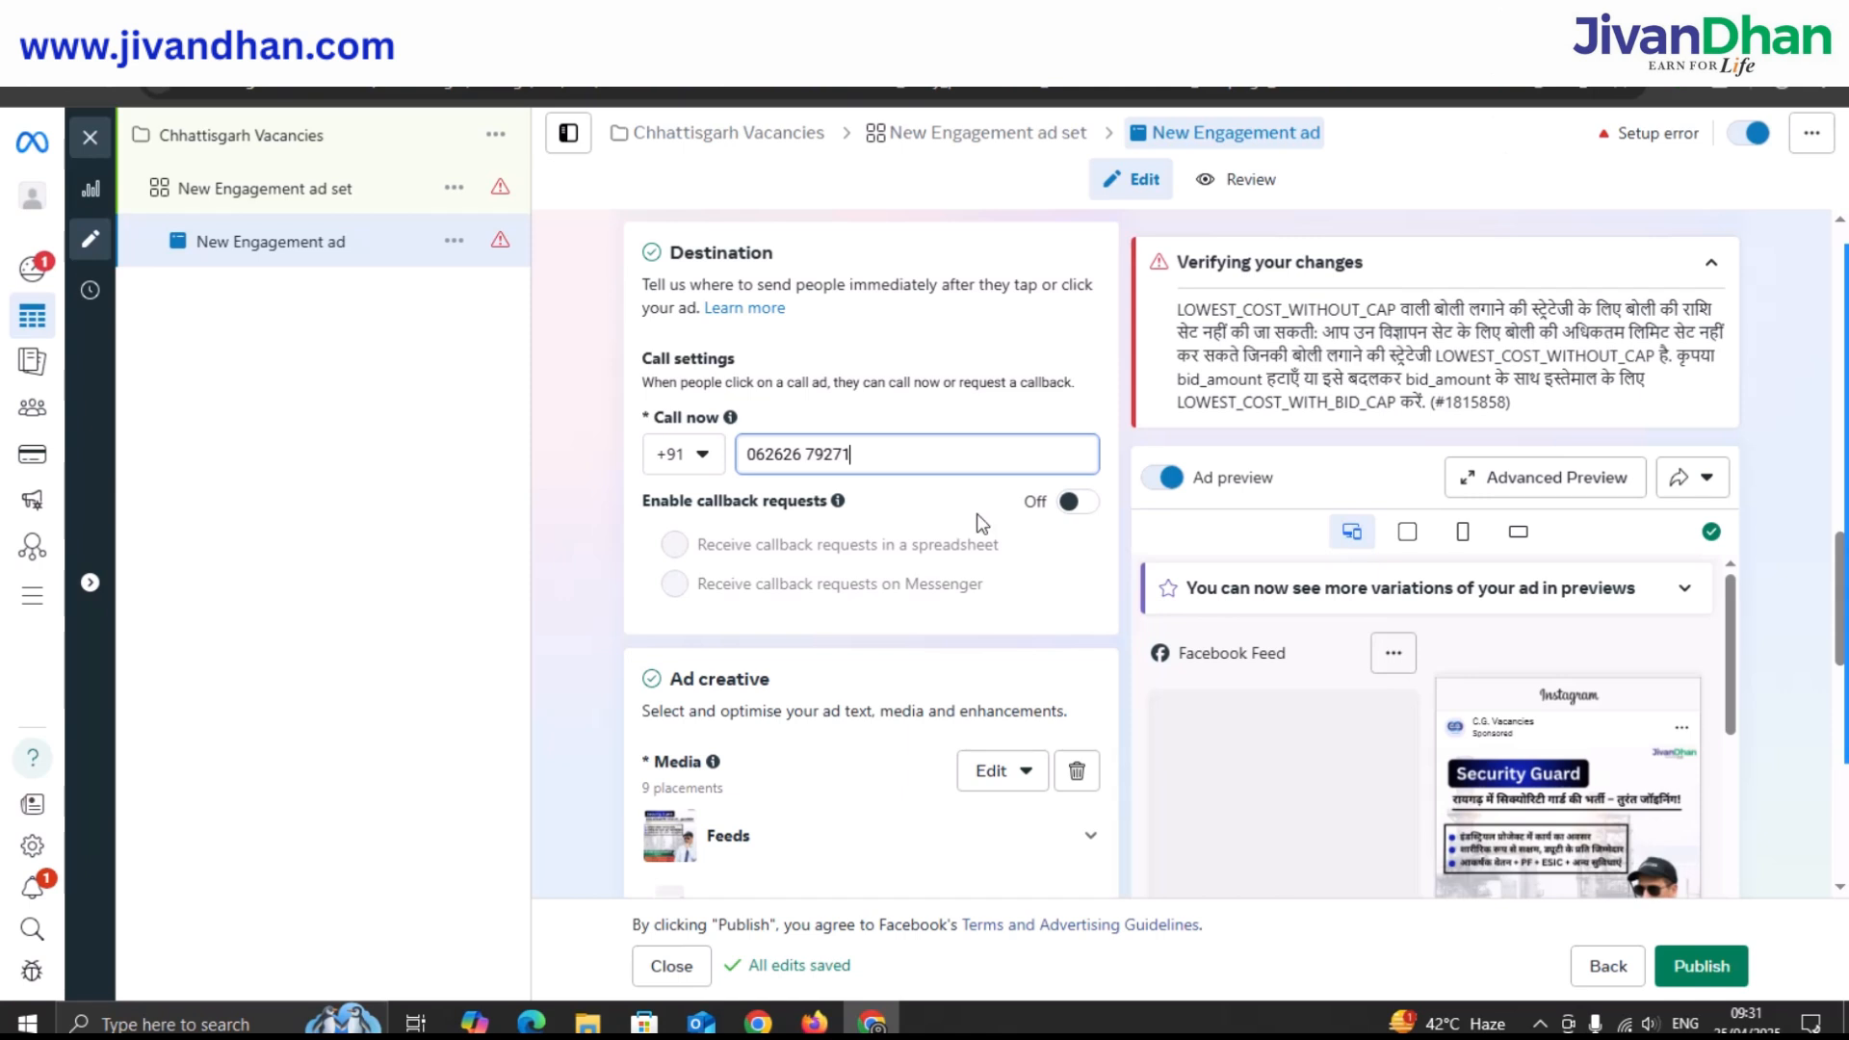
click(1076, 504)
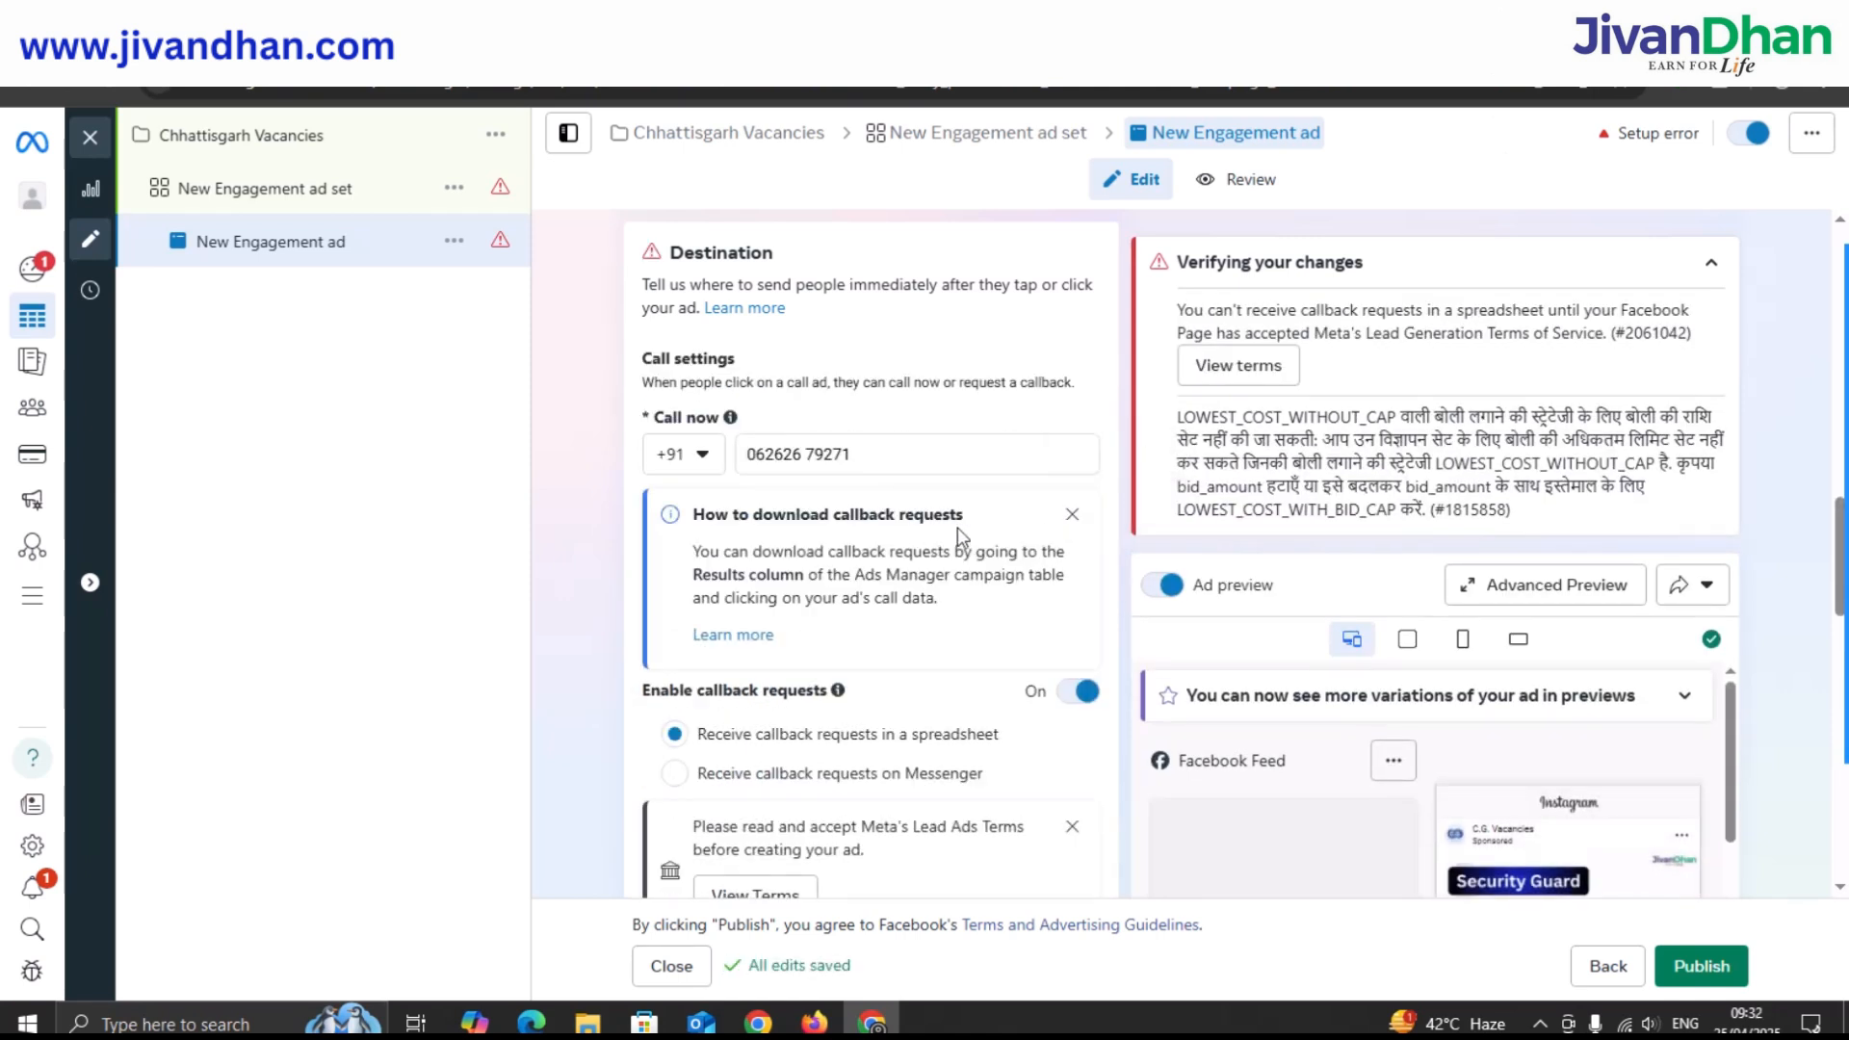
Dismiss the callback download tip and collapse the Verifying your changes panel.
click(1072, 513)
scroll(941, 527, down, 1)
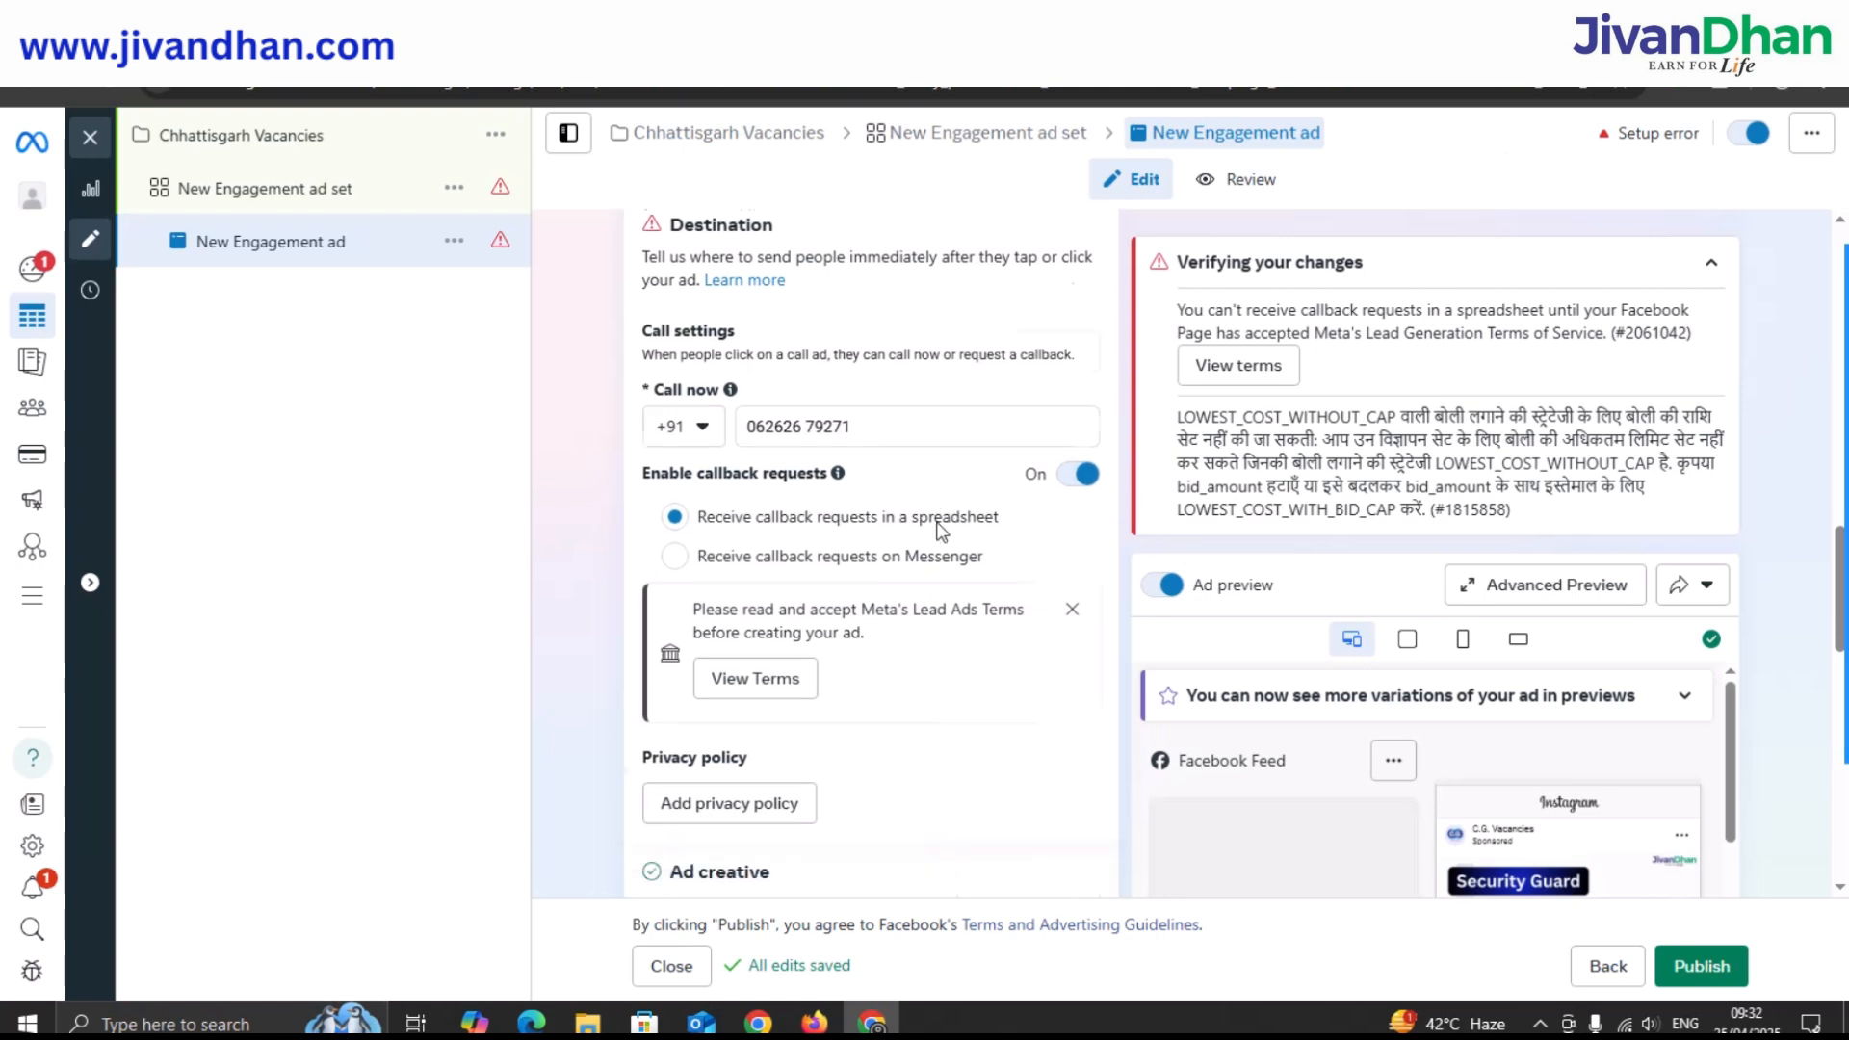
scroll(941, 528, down, 2)
scroll(940, 532, down, 1)
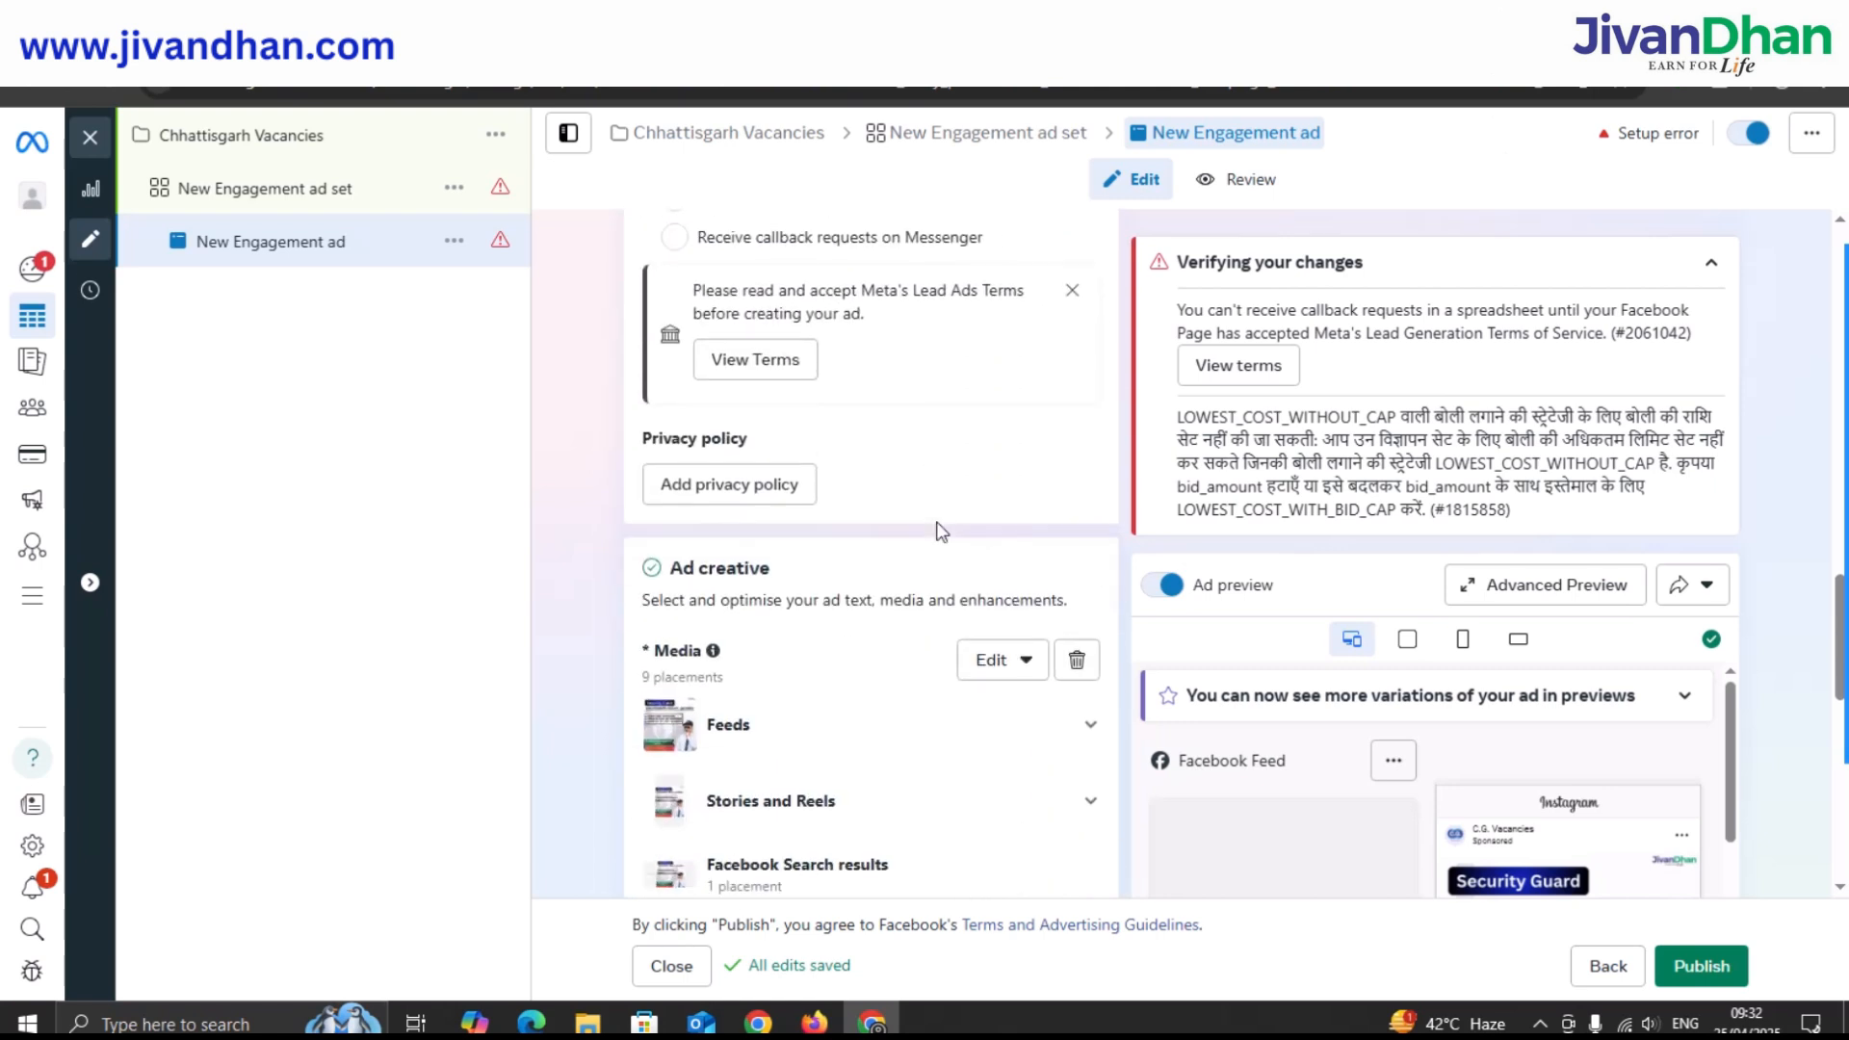
scroll(940, 532, up, 1)
scroll(939, 530, down, 2)
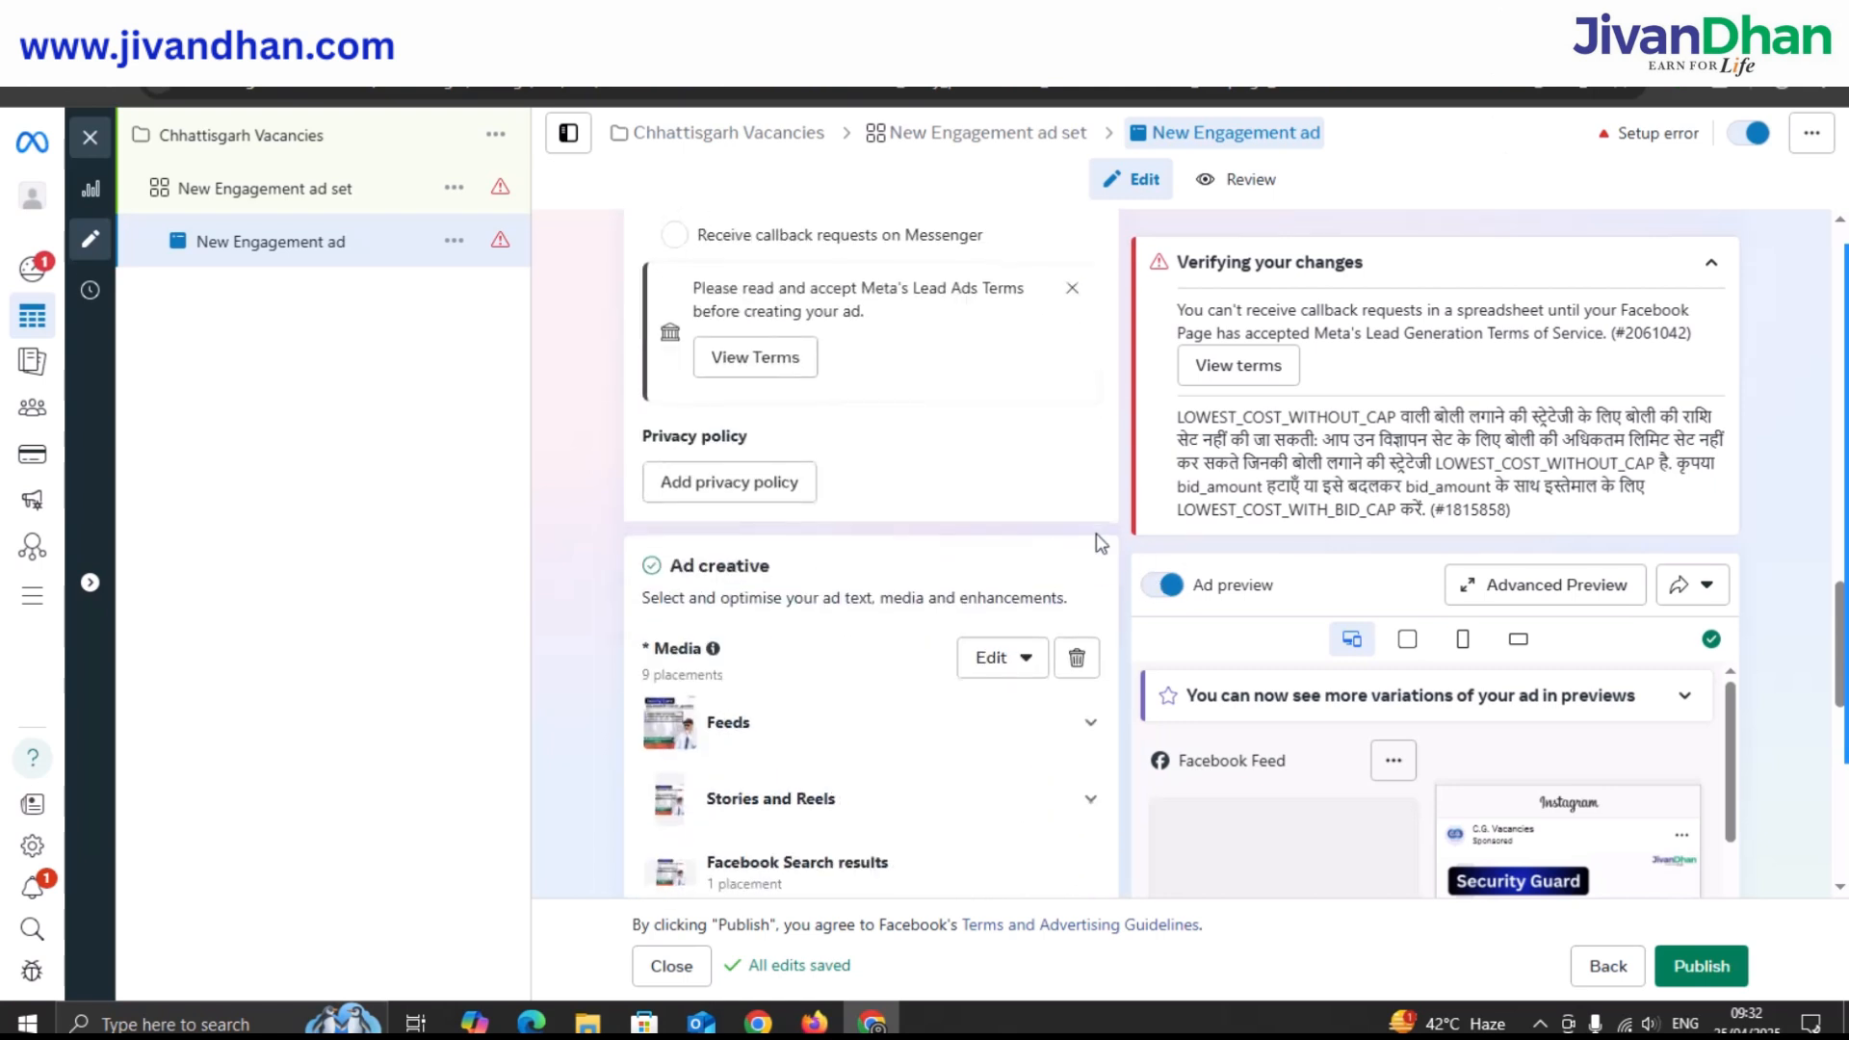
click(1710, 263)
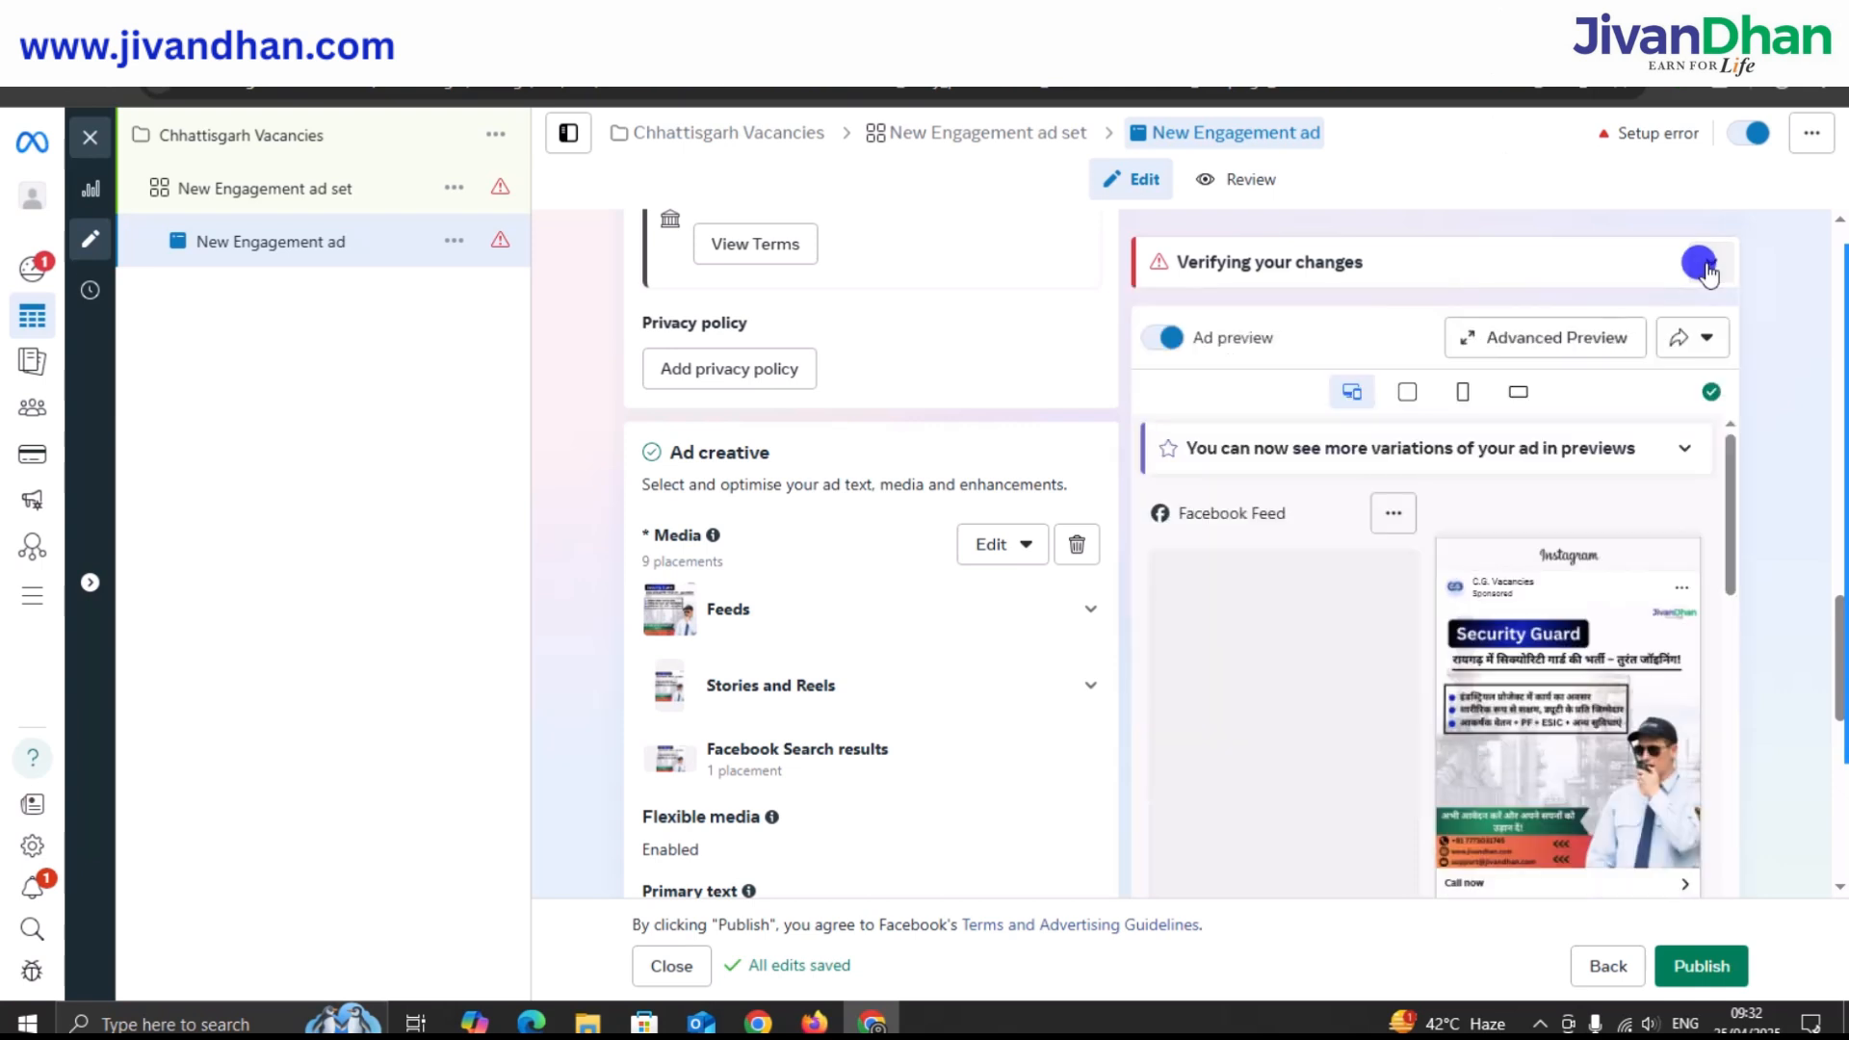
Review the Security Guard ad preview and publish the Chhattisgarh Vacancies call ad.
scroll(1007, 309, down, 2)
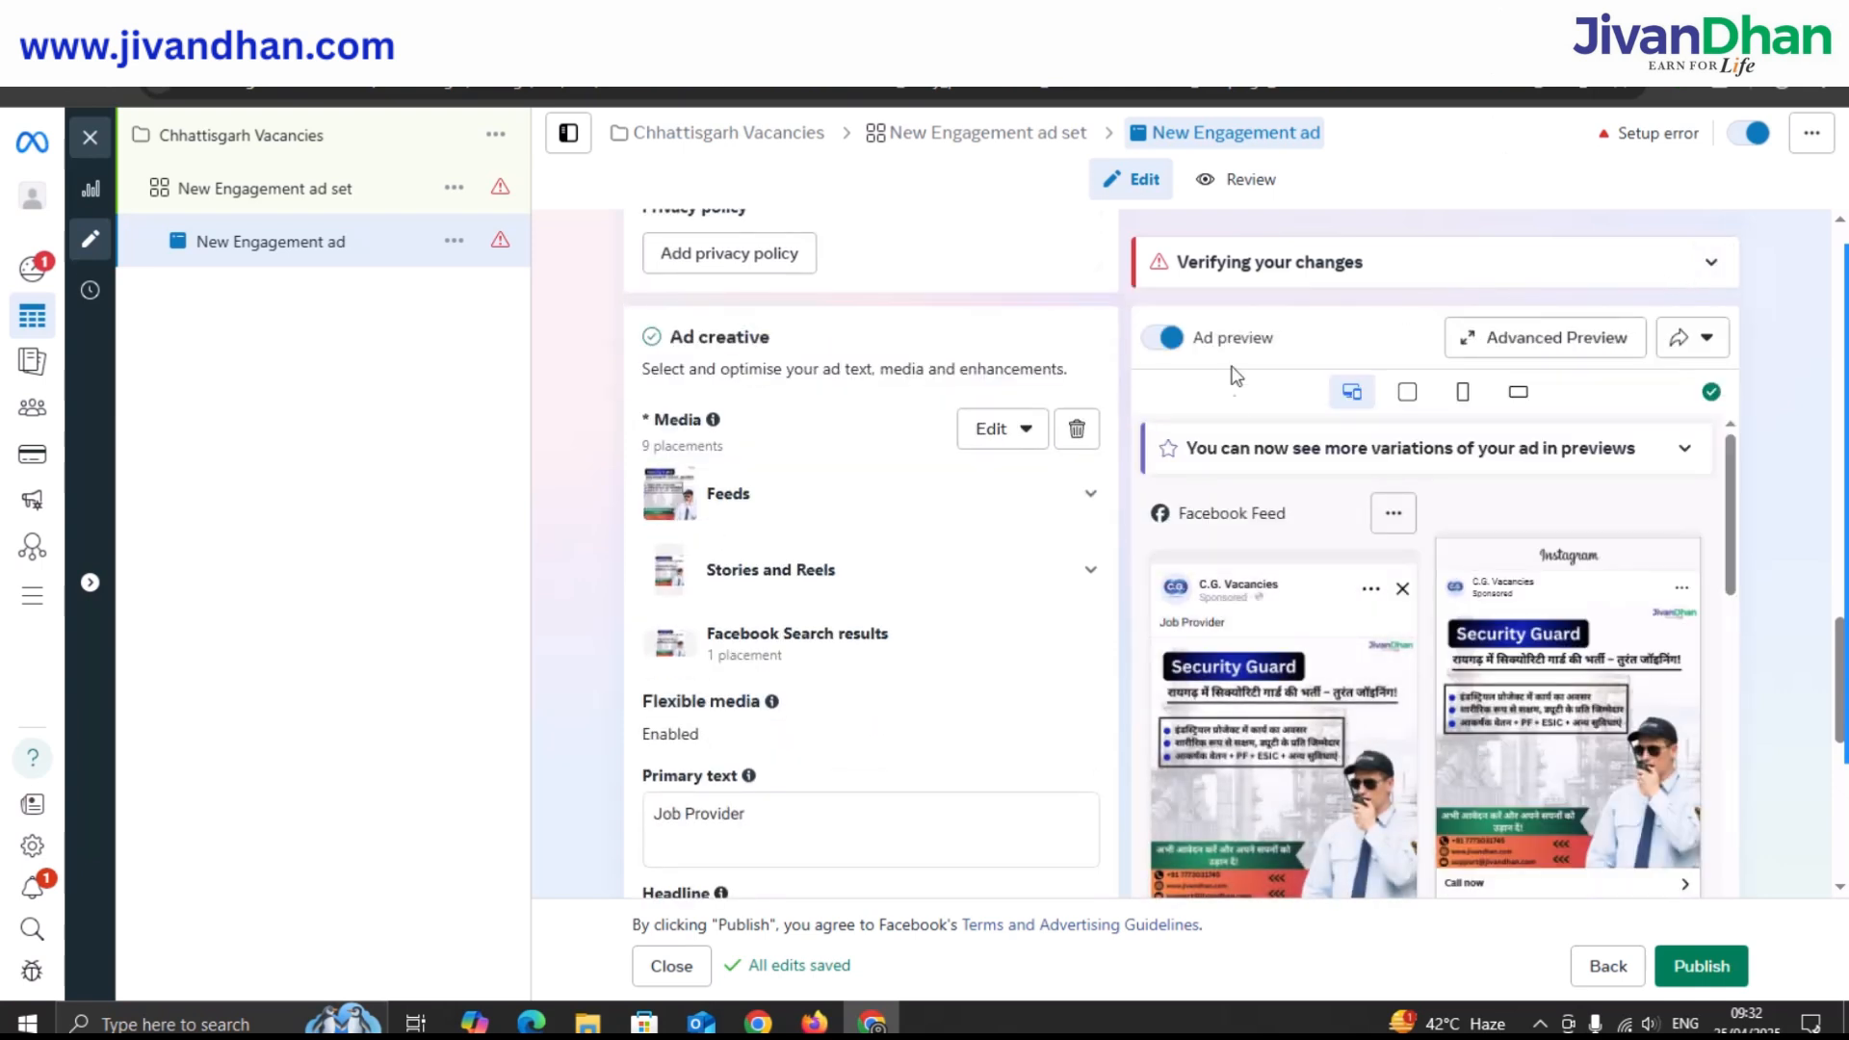
scroll(1252, 414, down, 2)
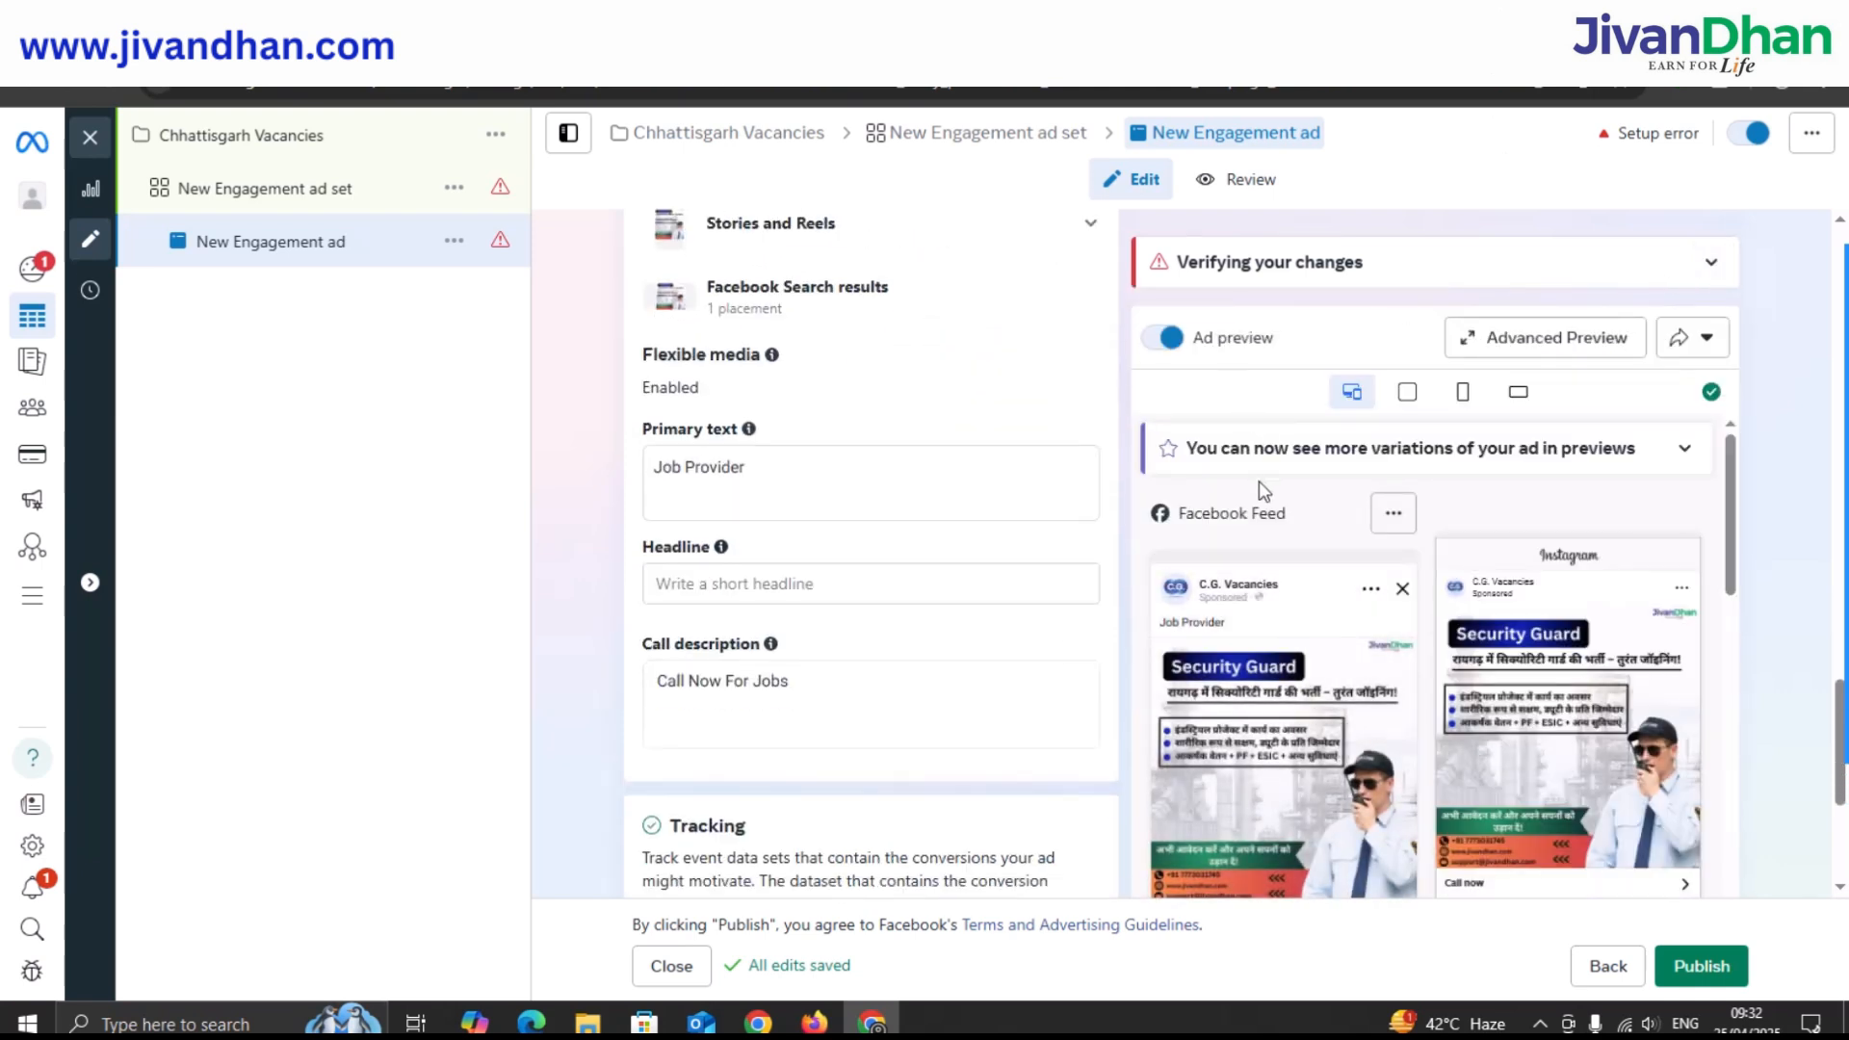
scroll(866, 497, down, 3)
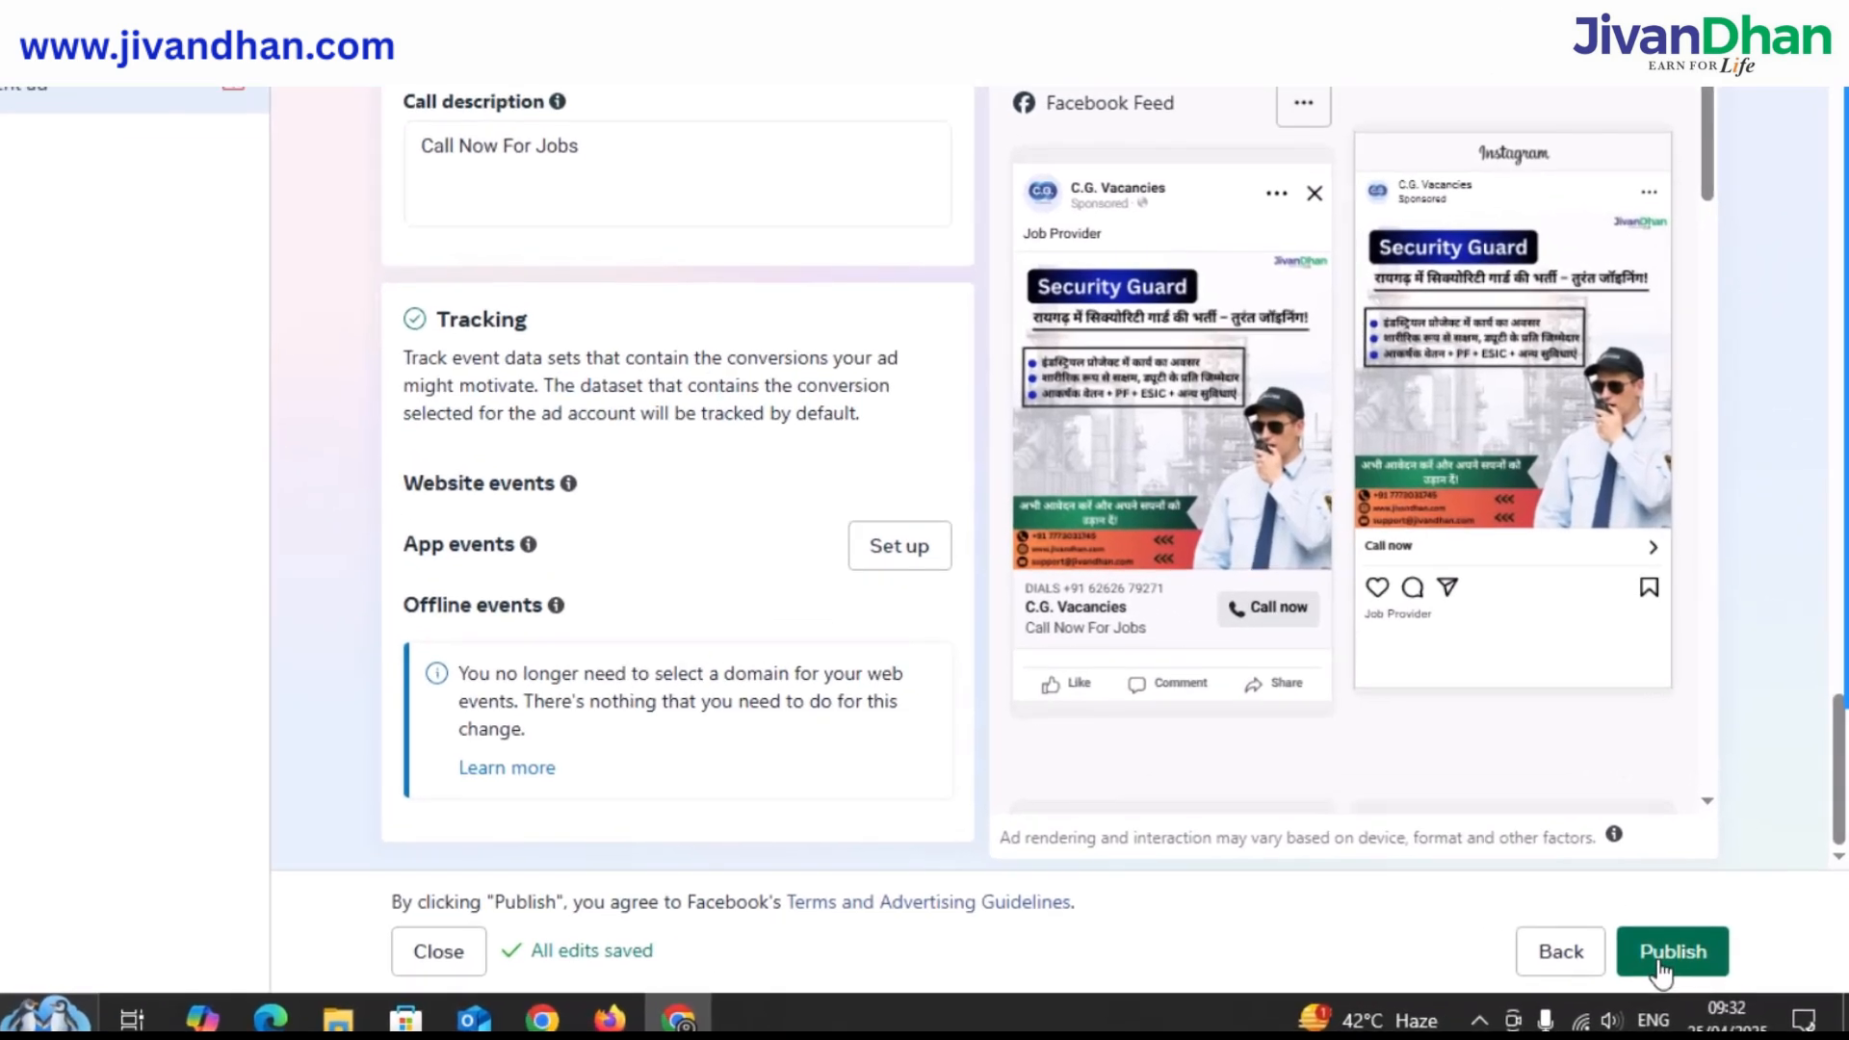
click(1660, 968)
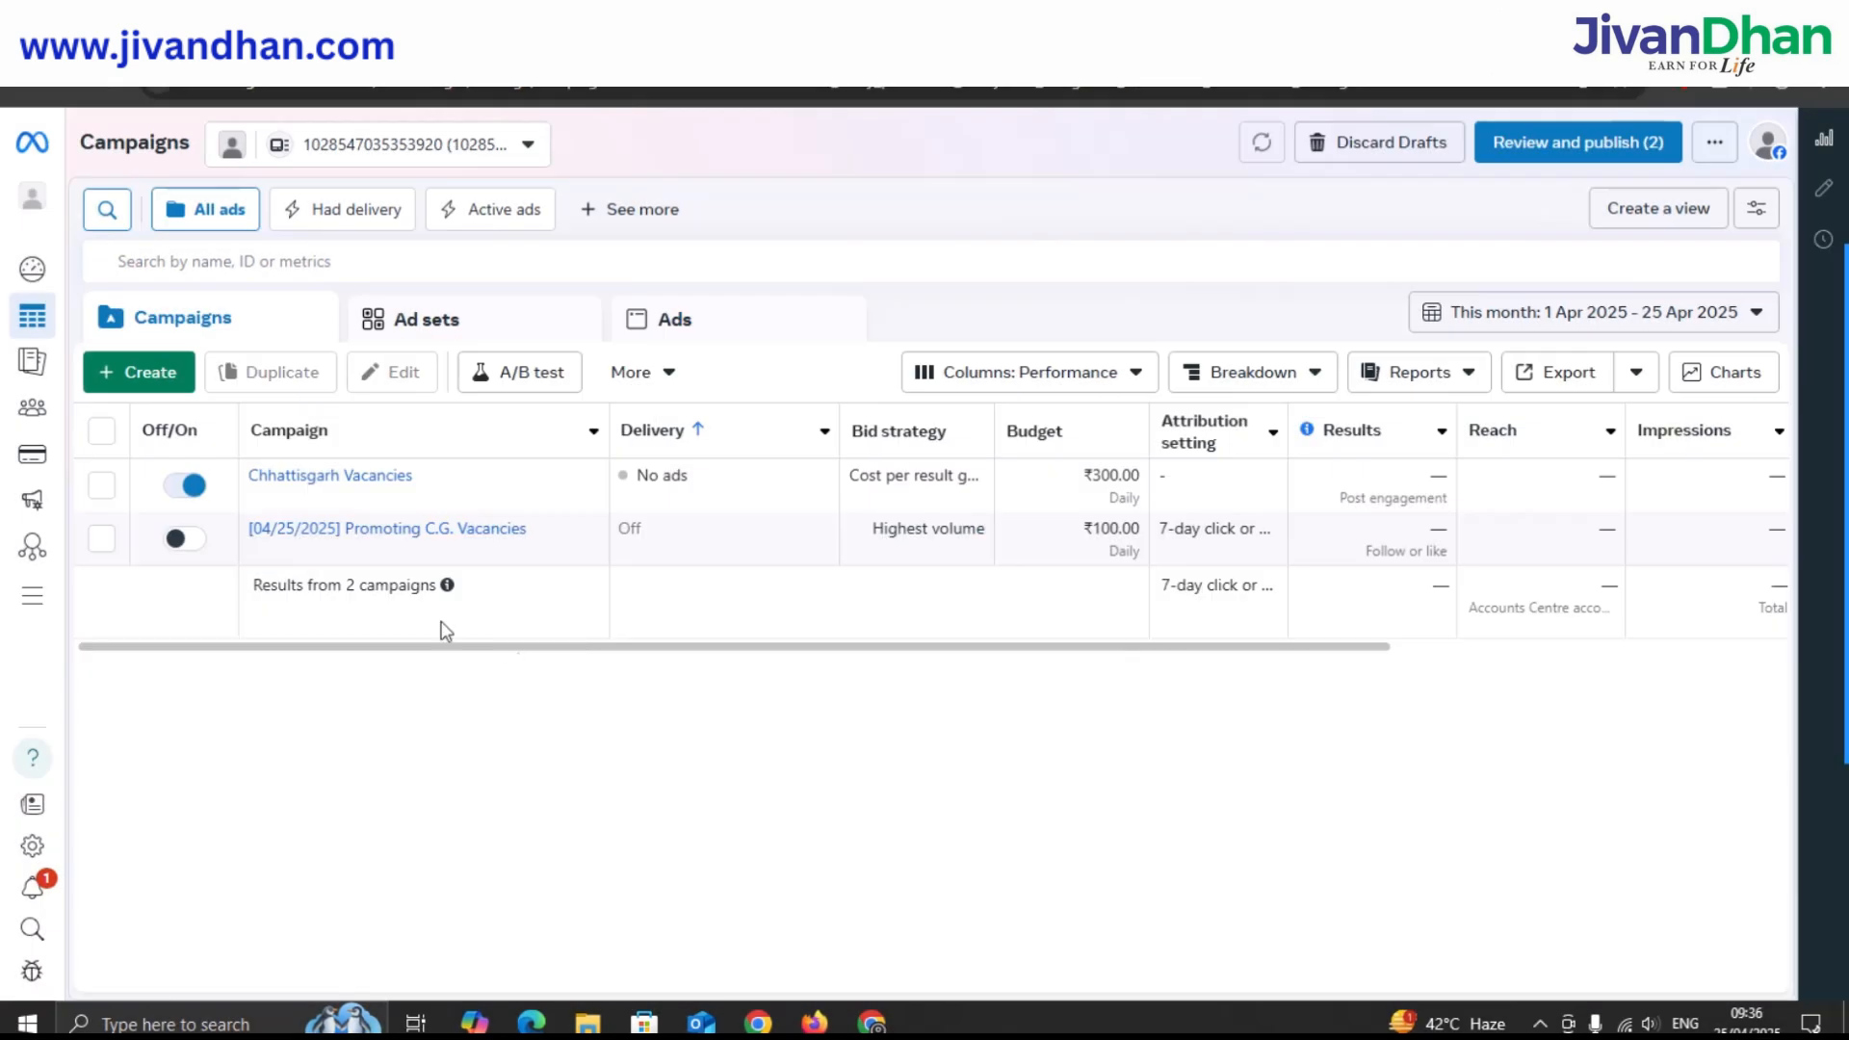
Go to the ad account's Billing & payments page from the sidebar.
mouse_move(31, 365)
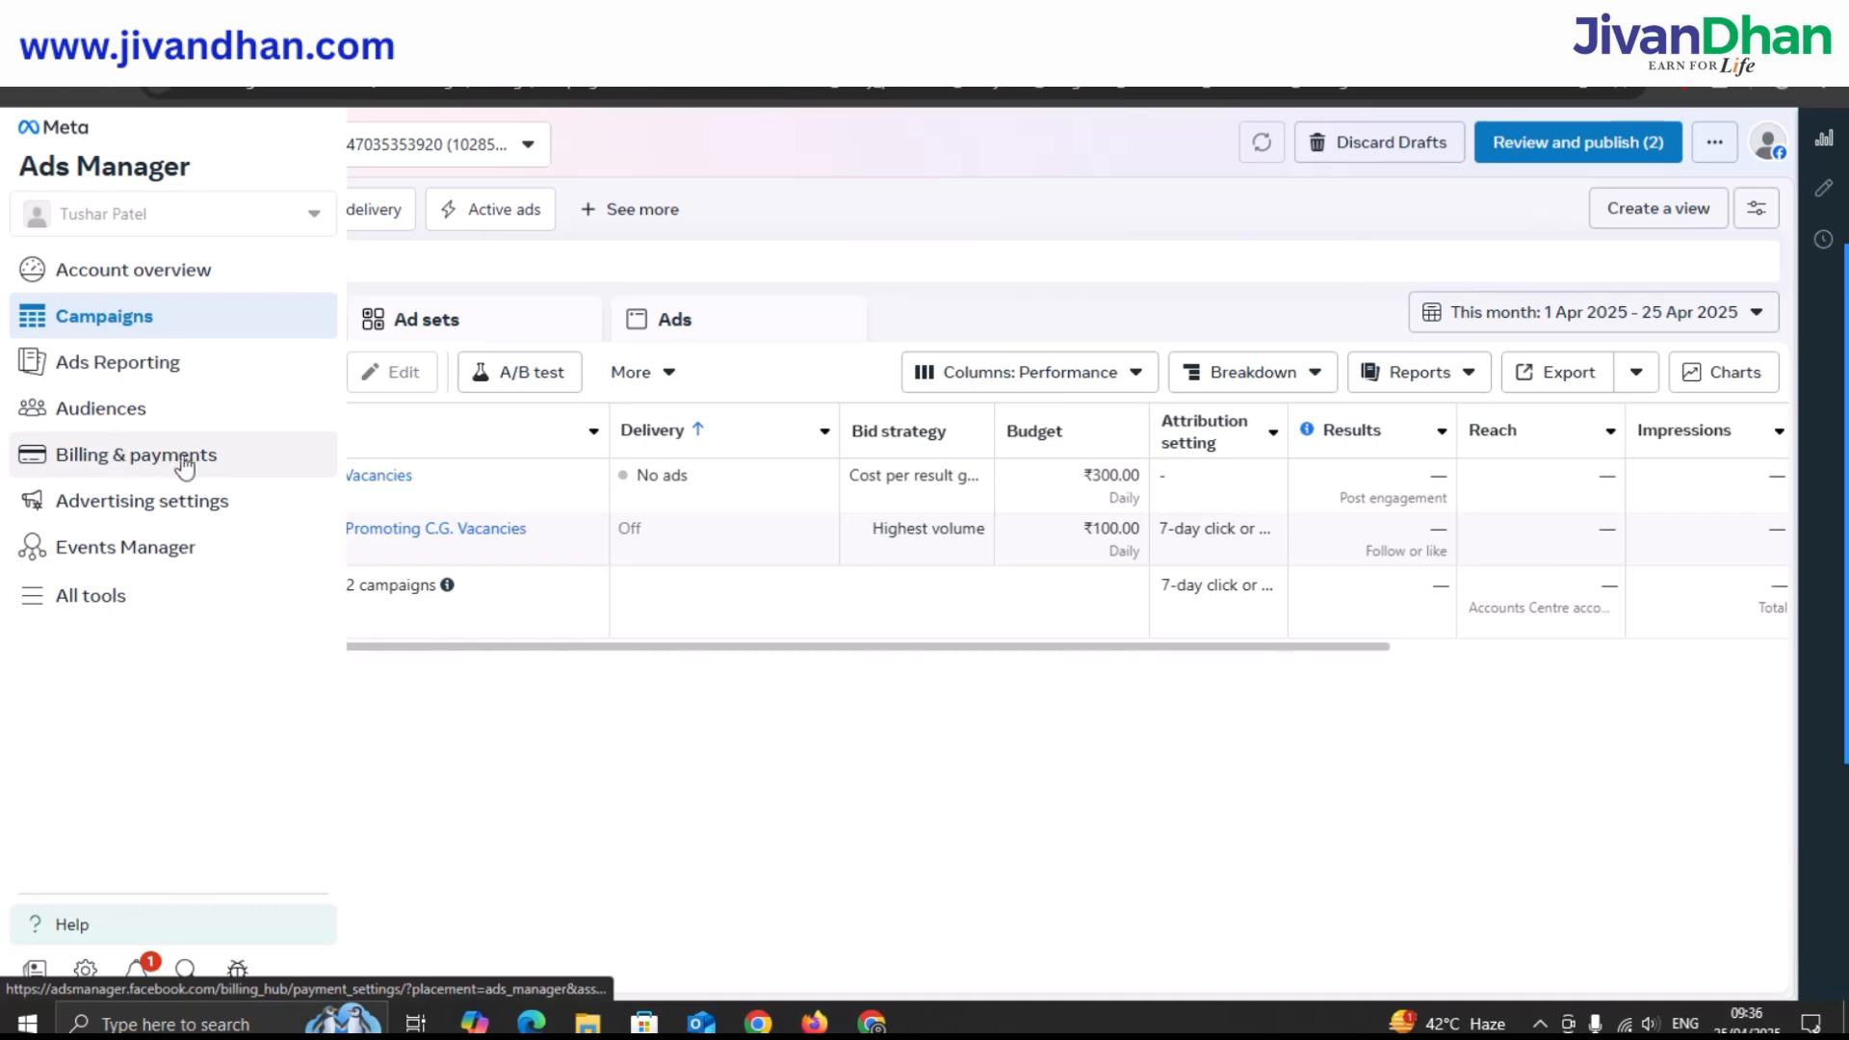
click(229, 457)
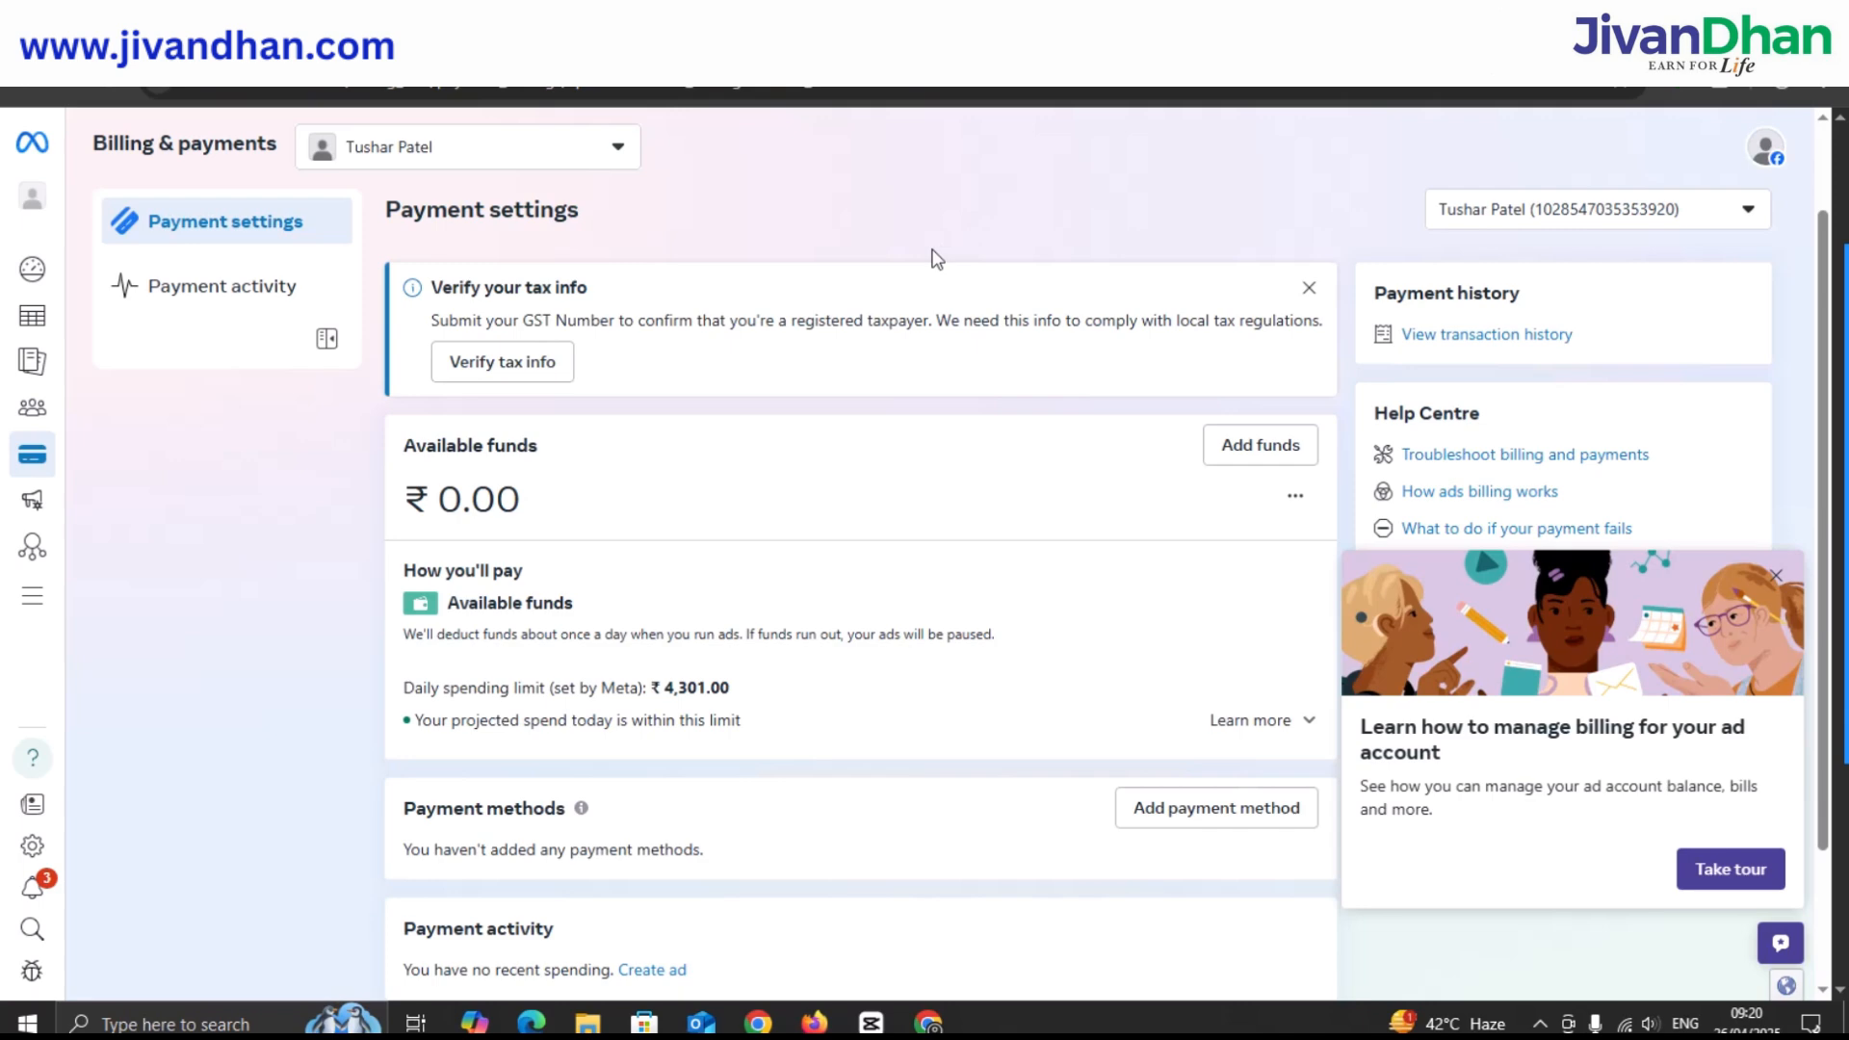
Start adding a payment method from the Payment methods card.
scroll(905, 289, down, 1)
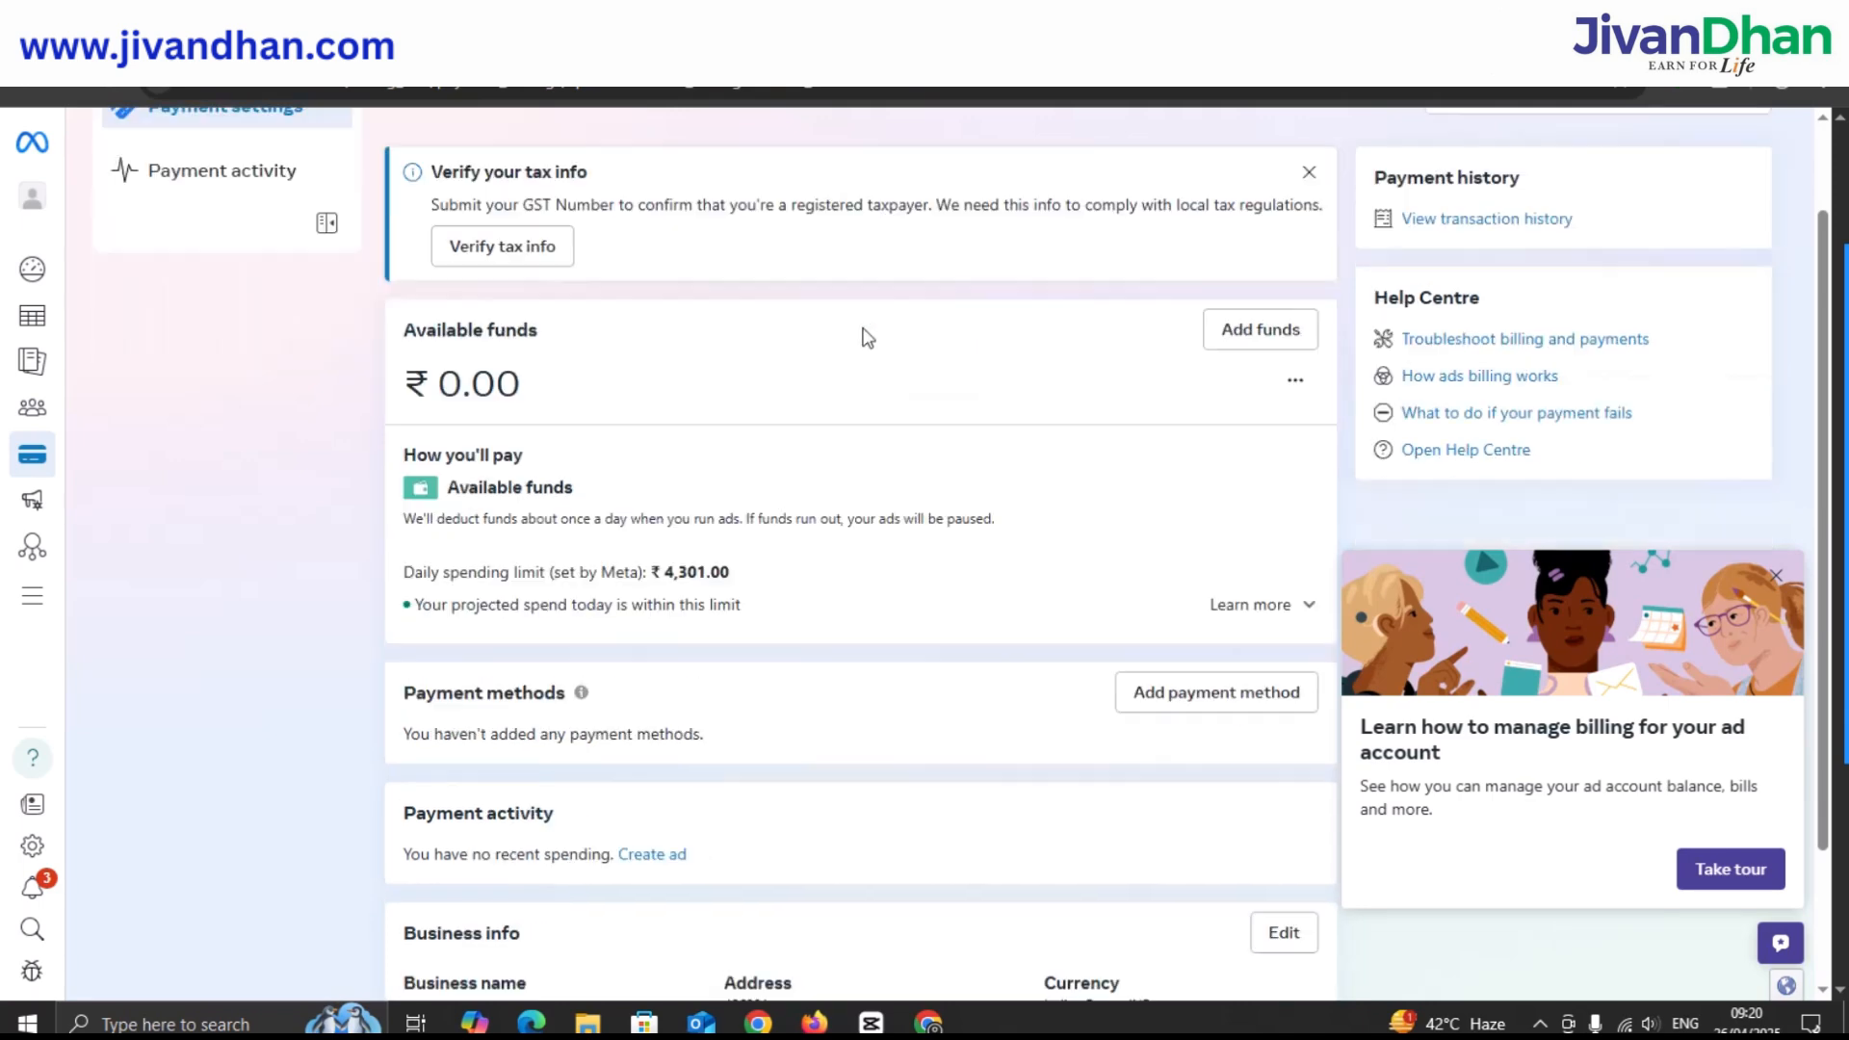
scroll(867, 356, down, 2)
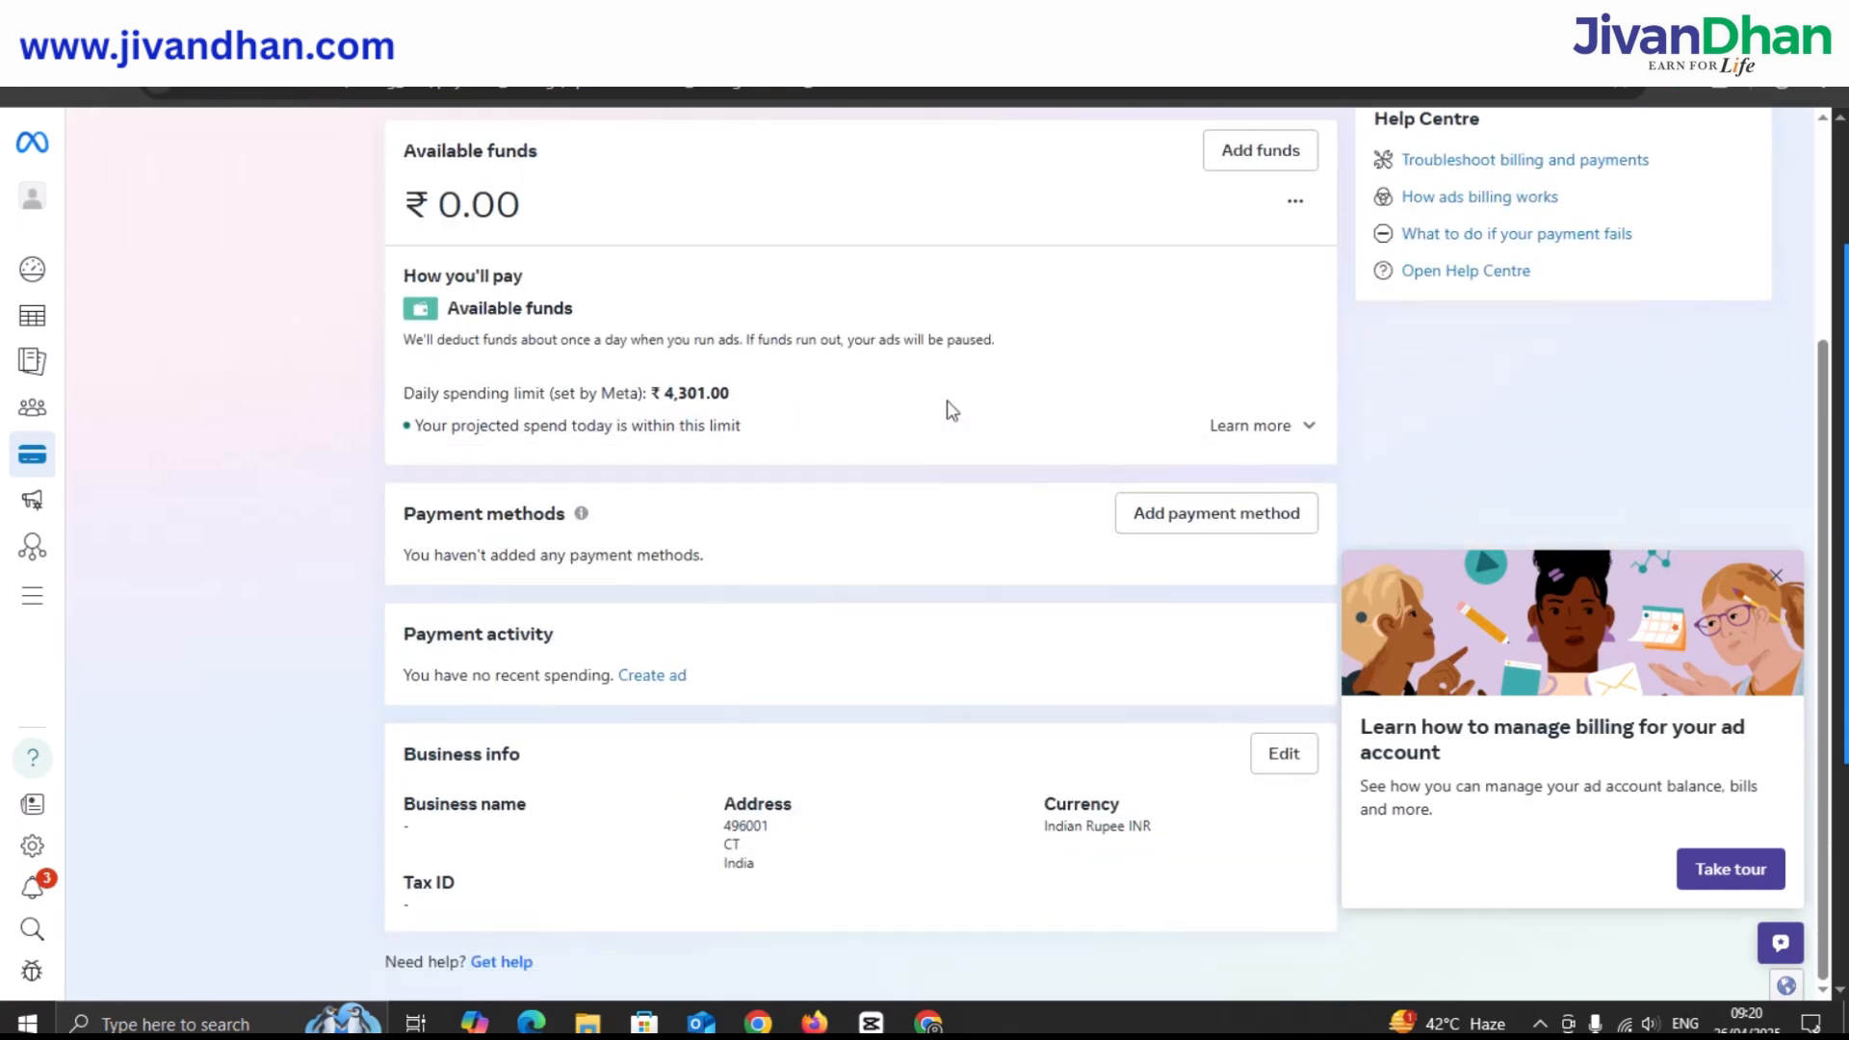
click(1176, 513)
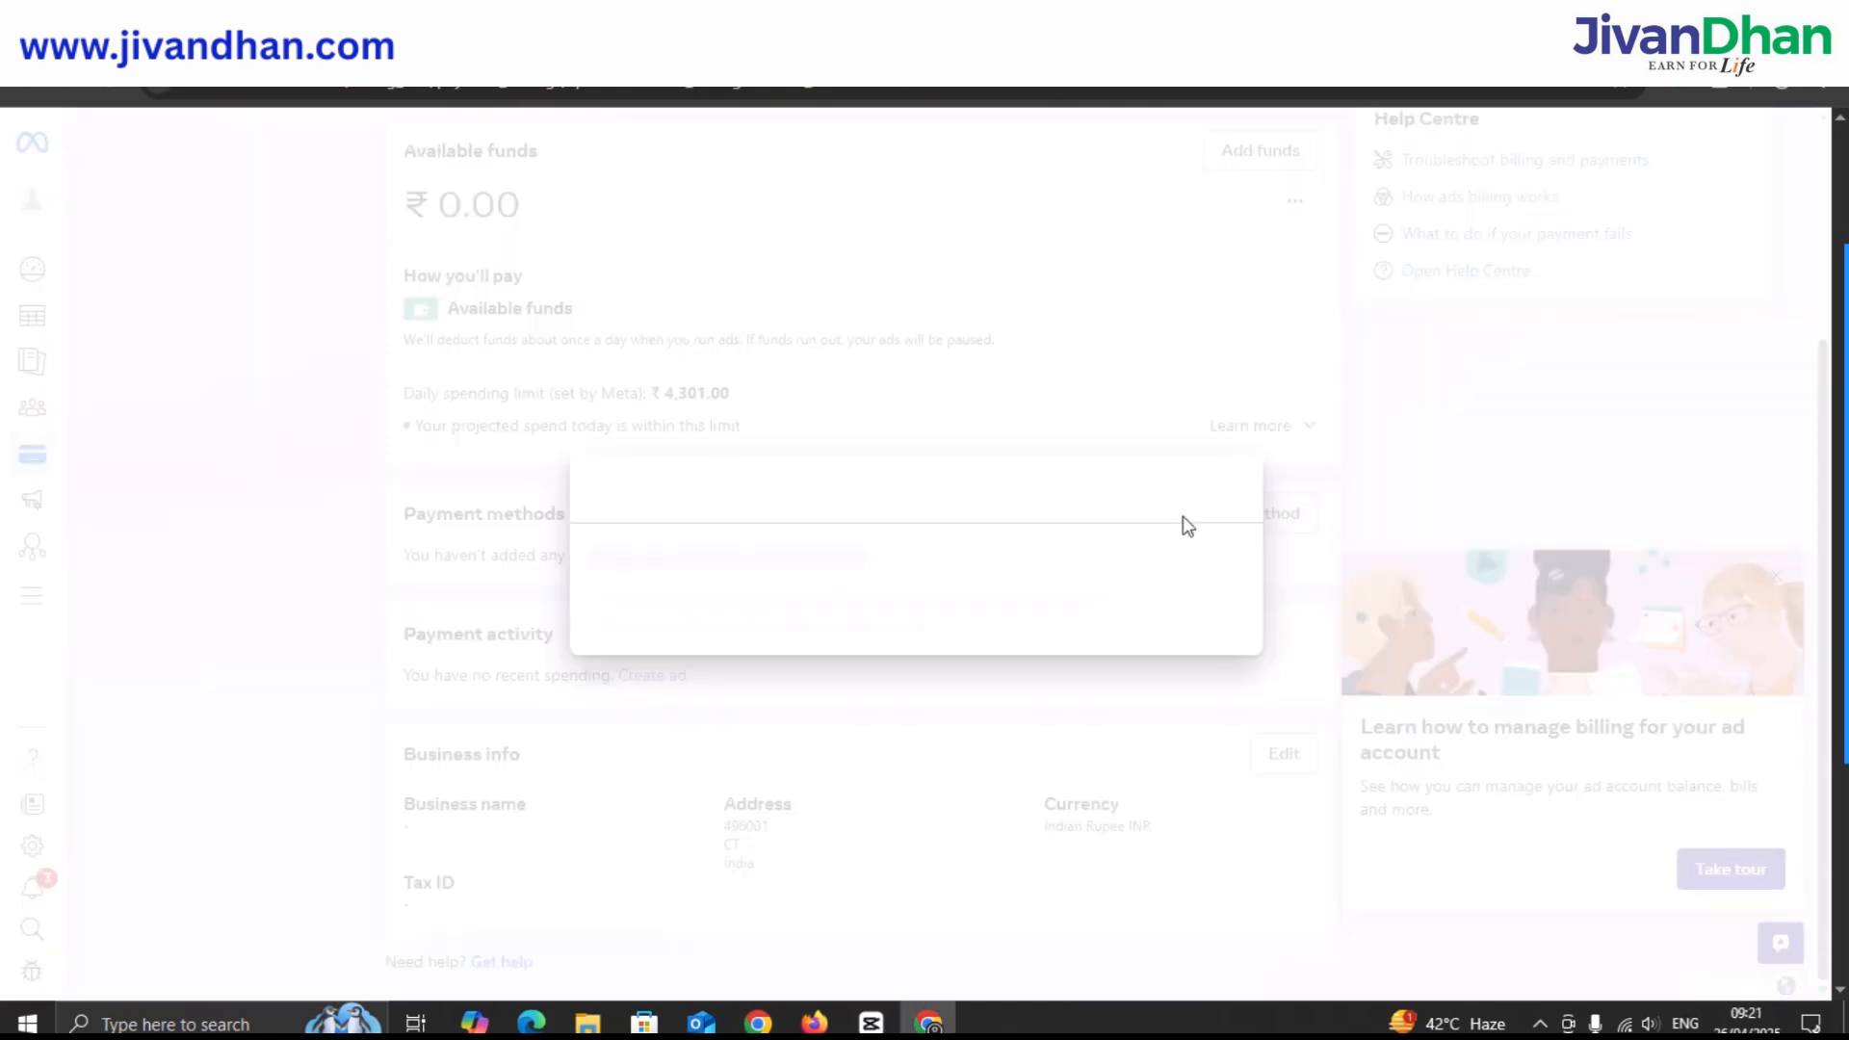